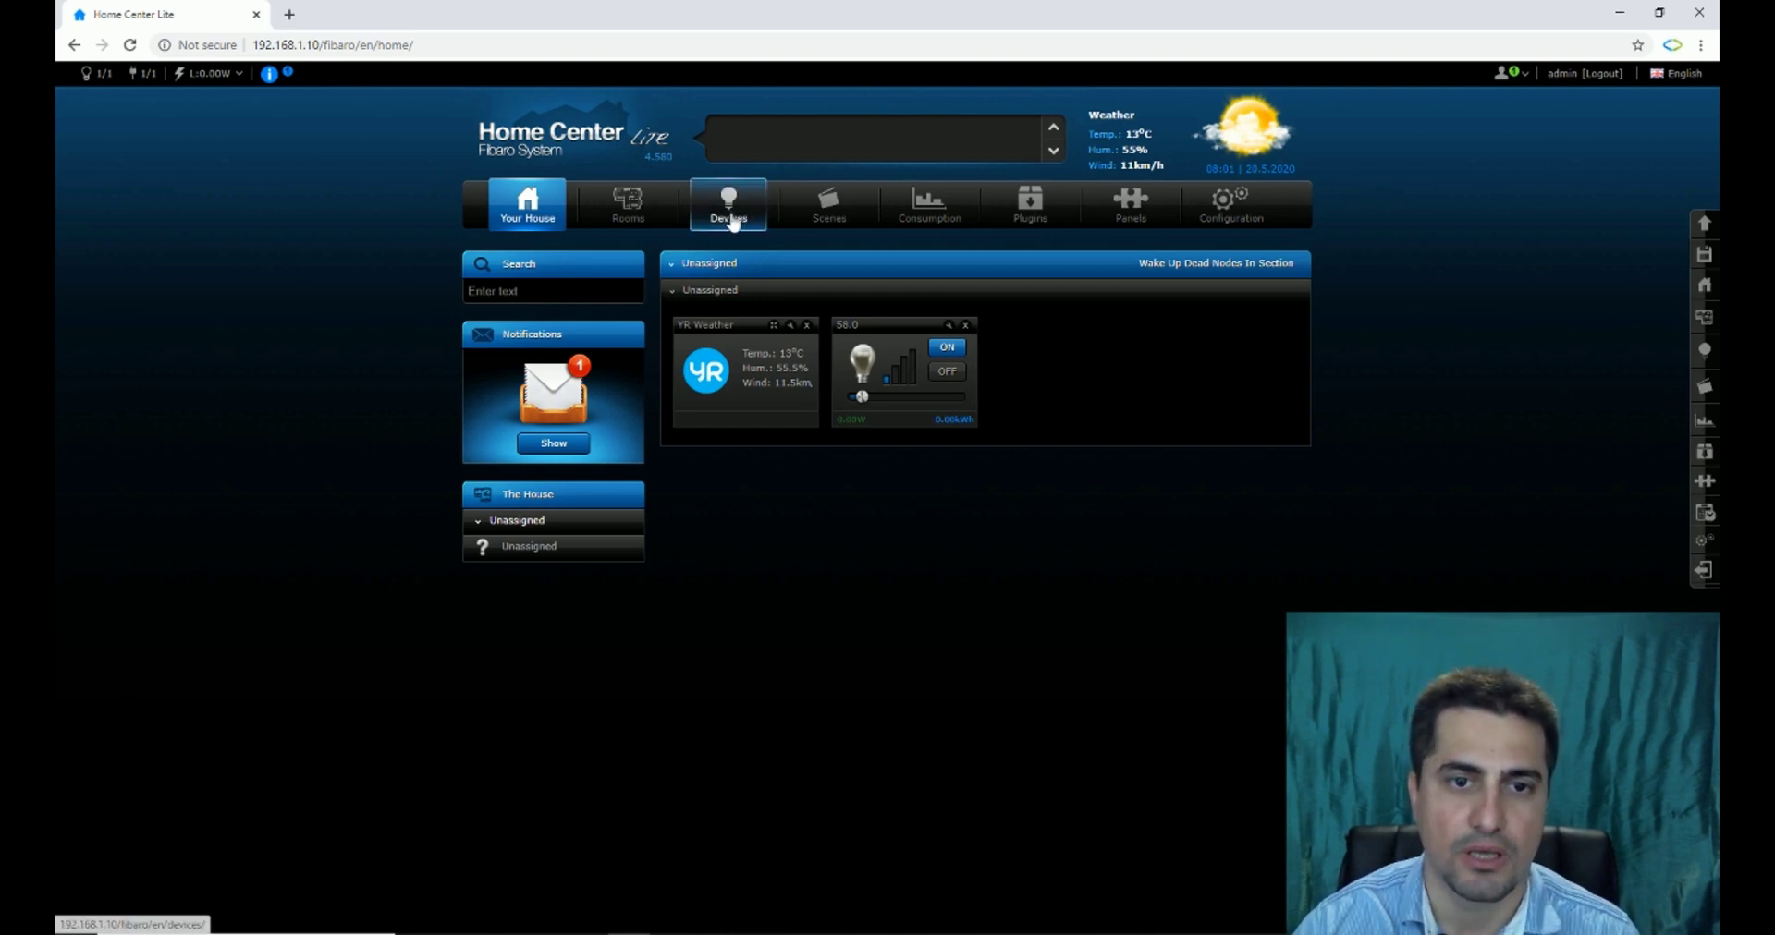
# Open the page for adding a device and set the duration of learning mode to 60 seconds
pyautogui.click(735, 220)
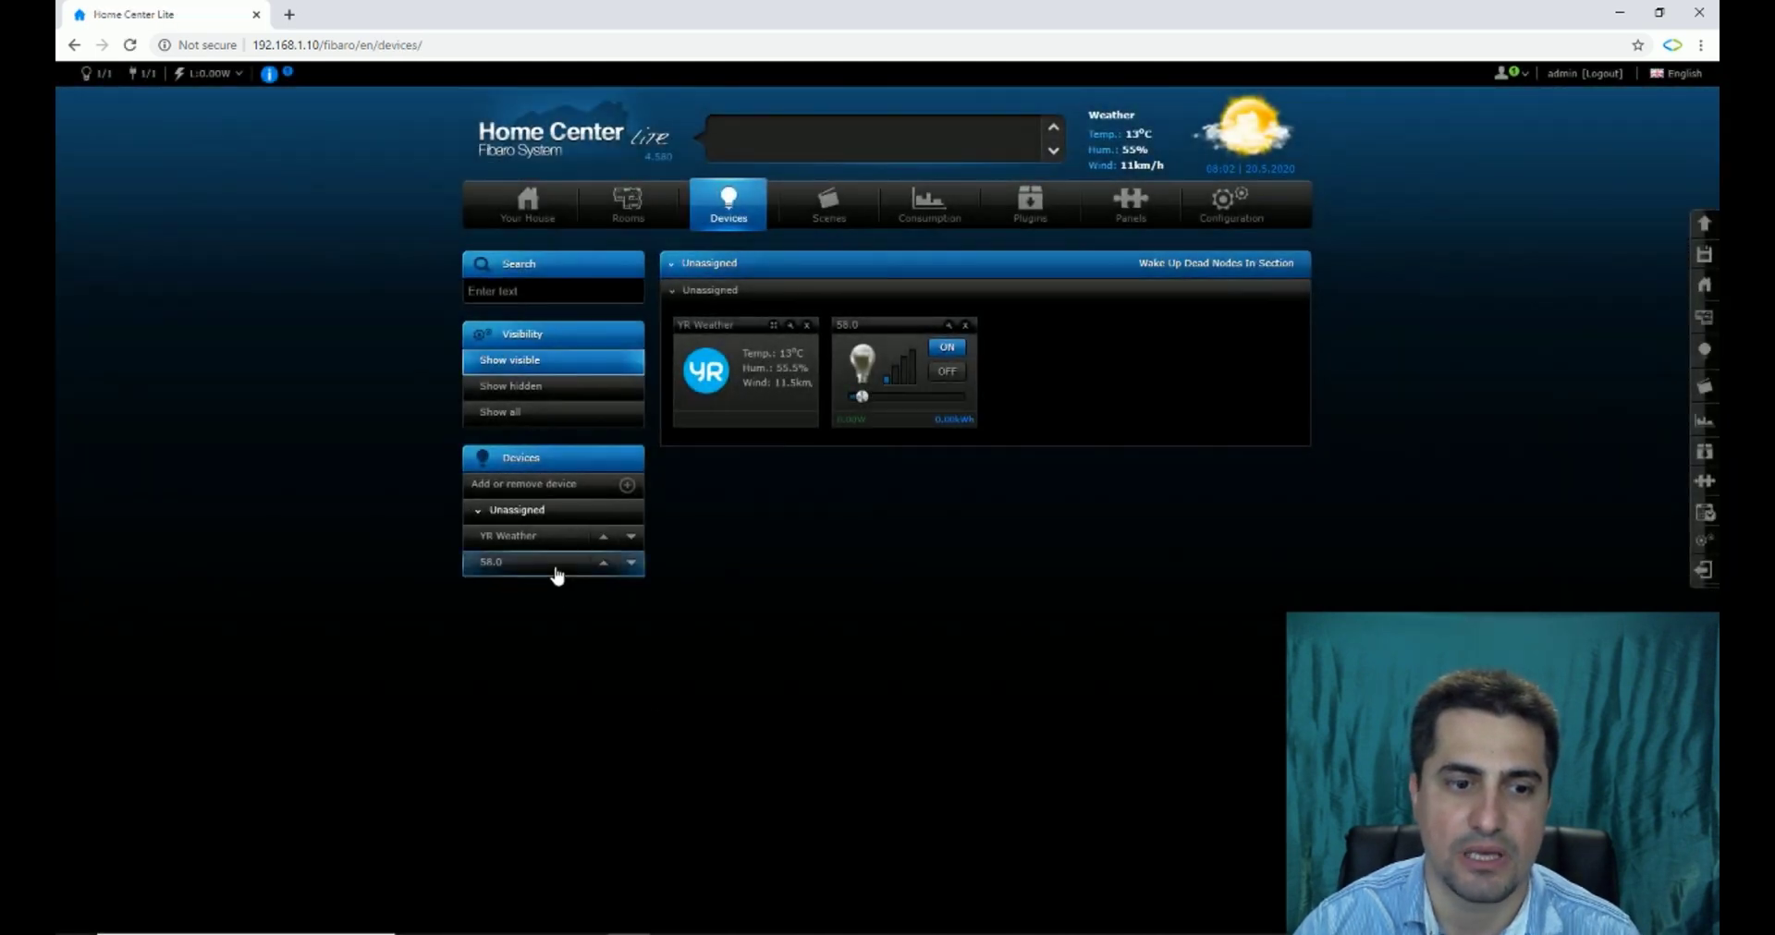
pyautogui.click(551, 487)
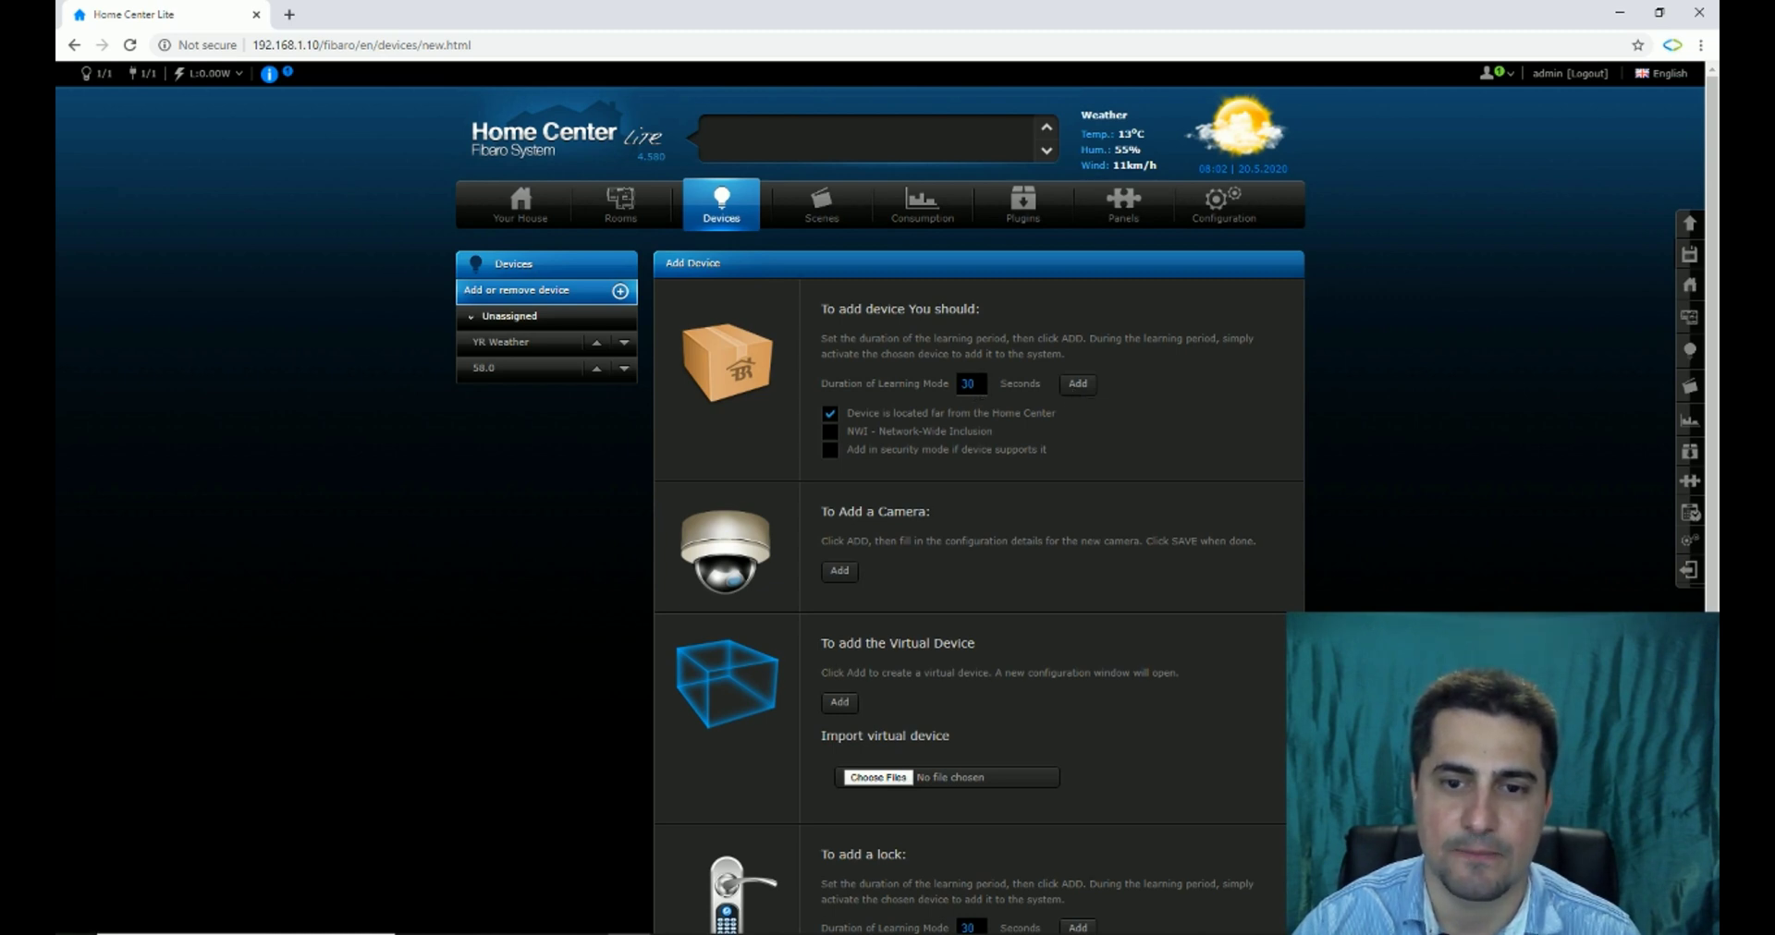
pyautogui.click(967, 383)
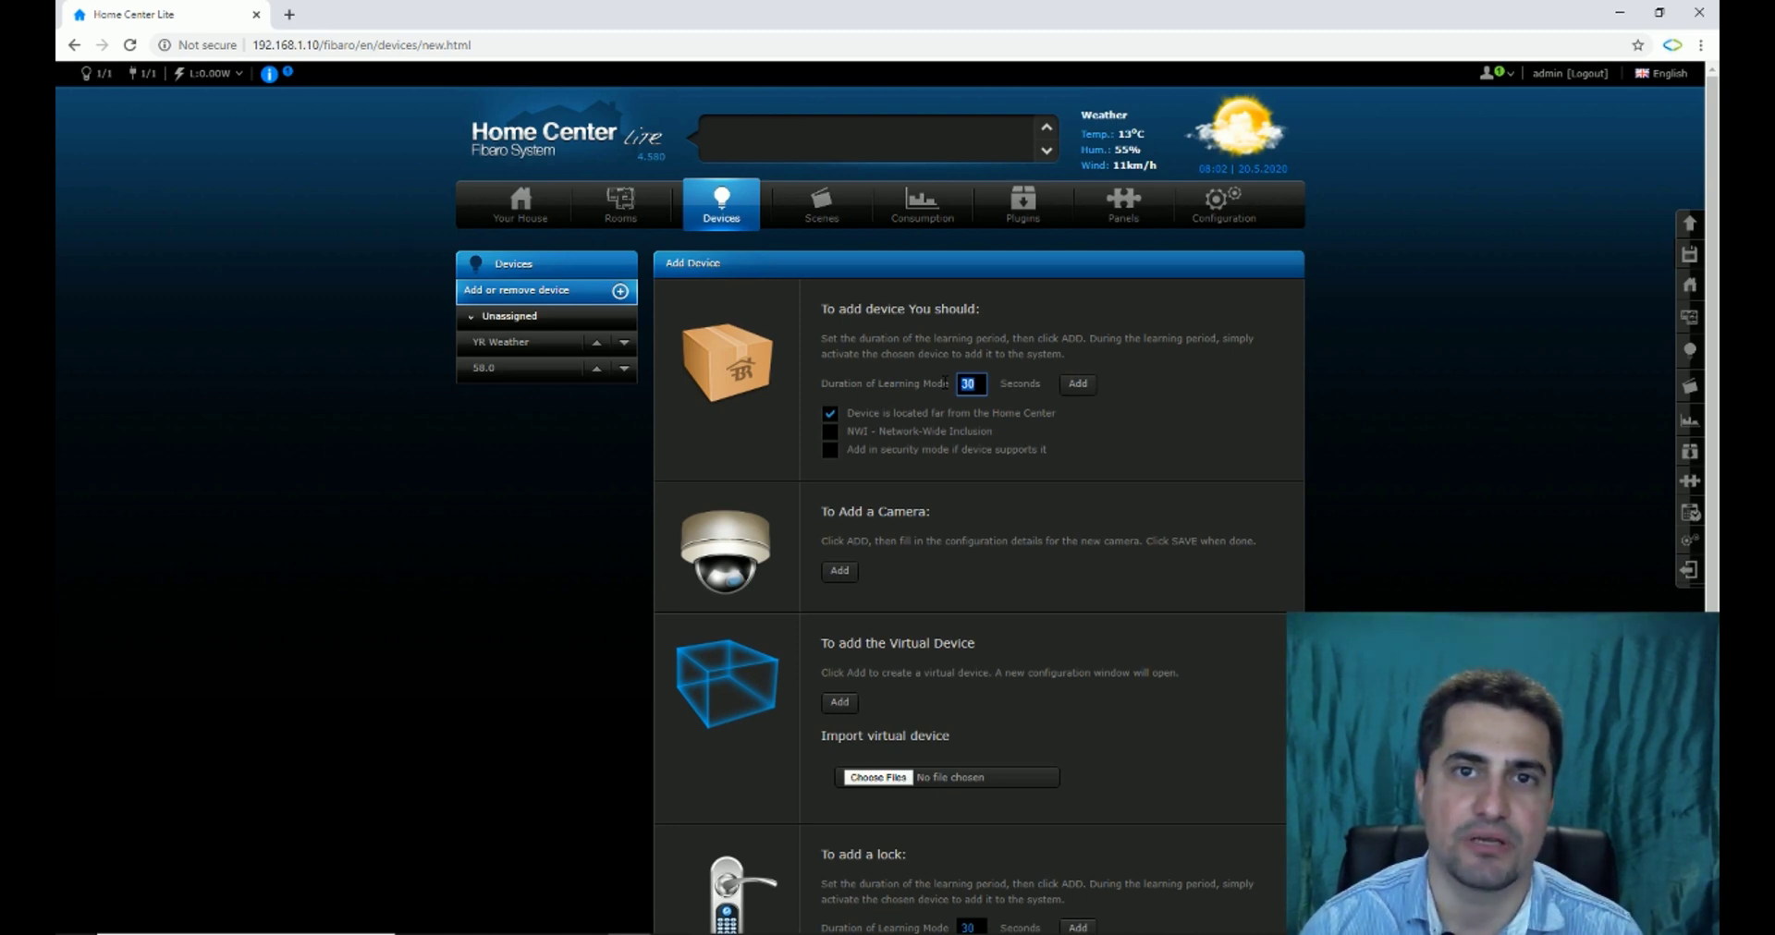
pyautogui.write('60')
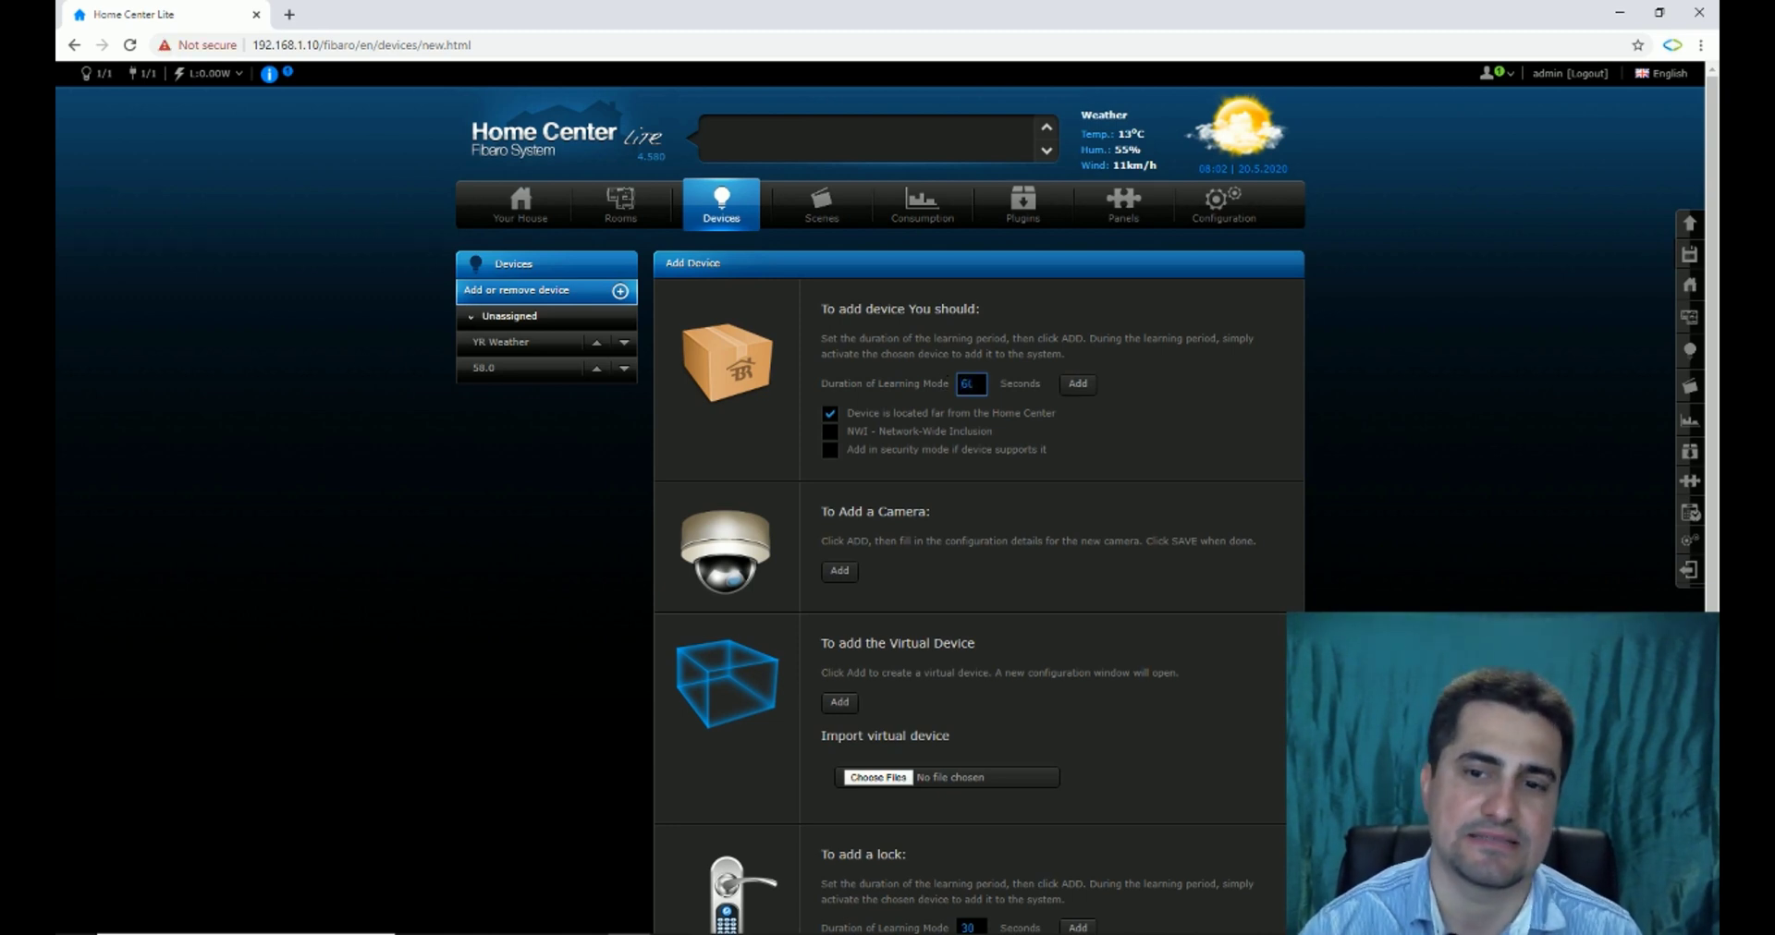
pyautogui.click(1152, 433)
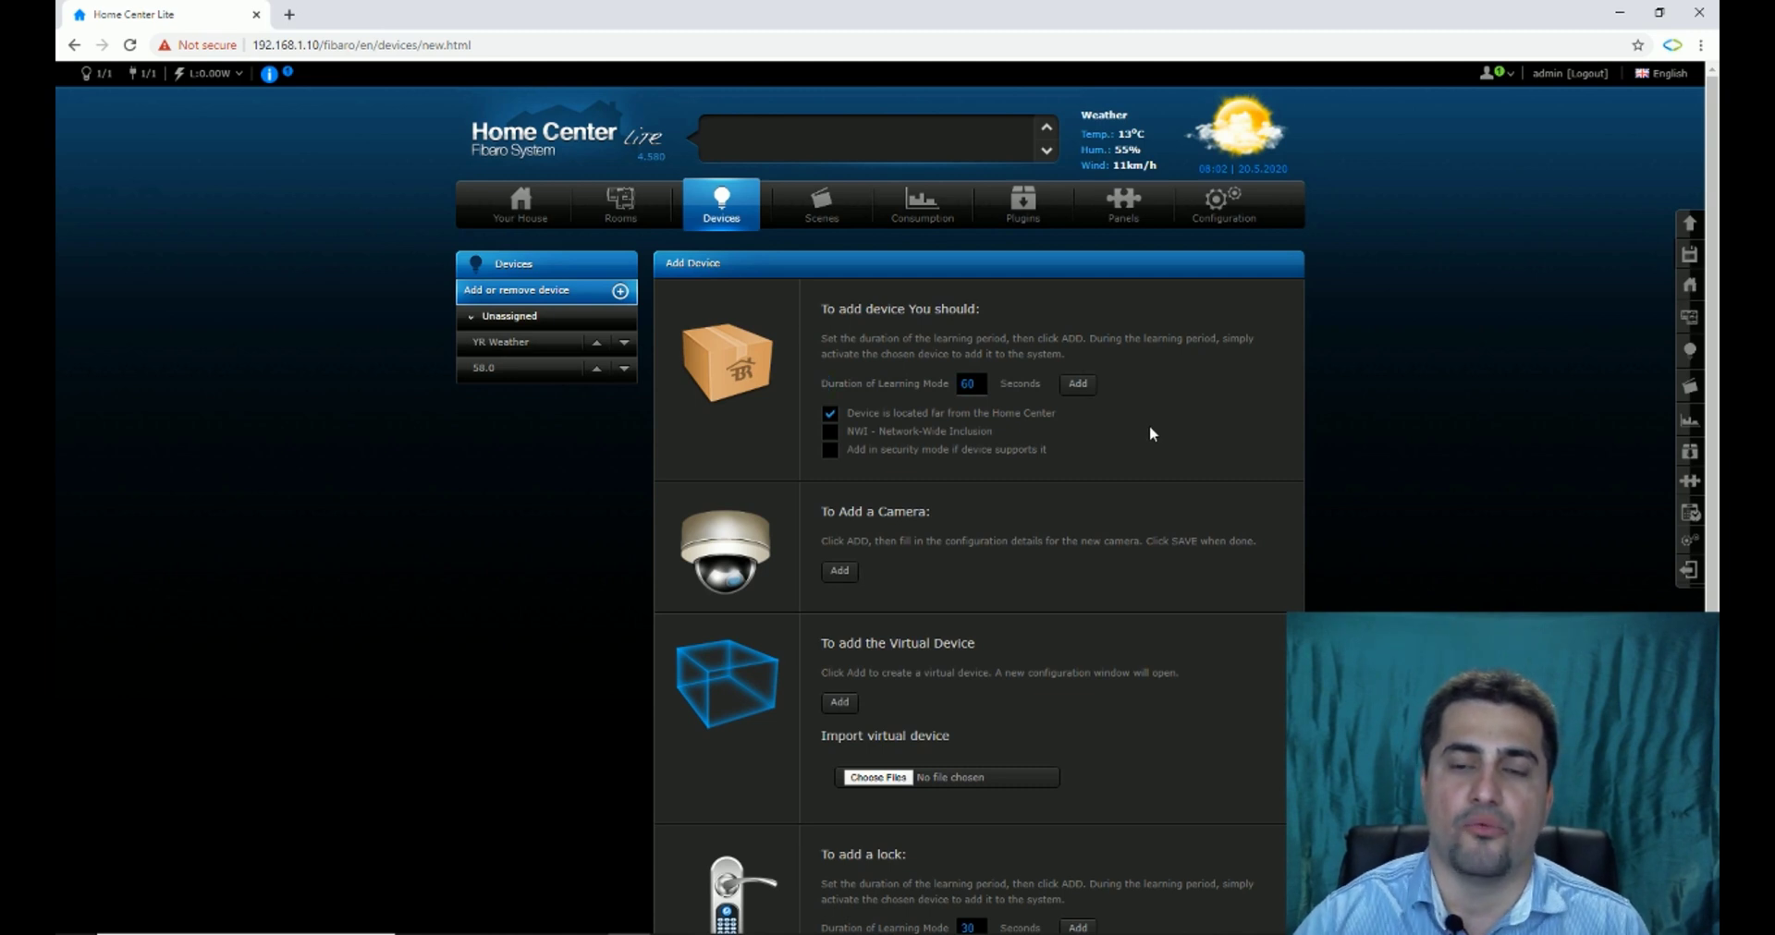
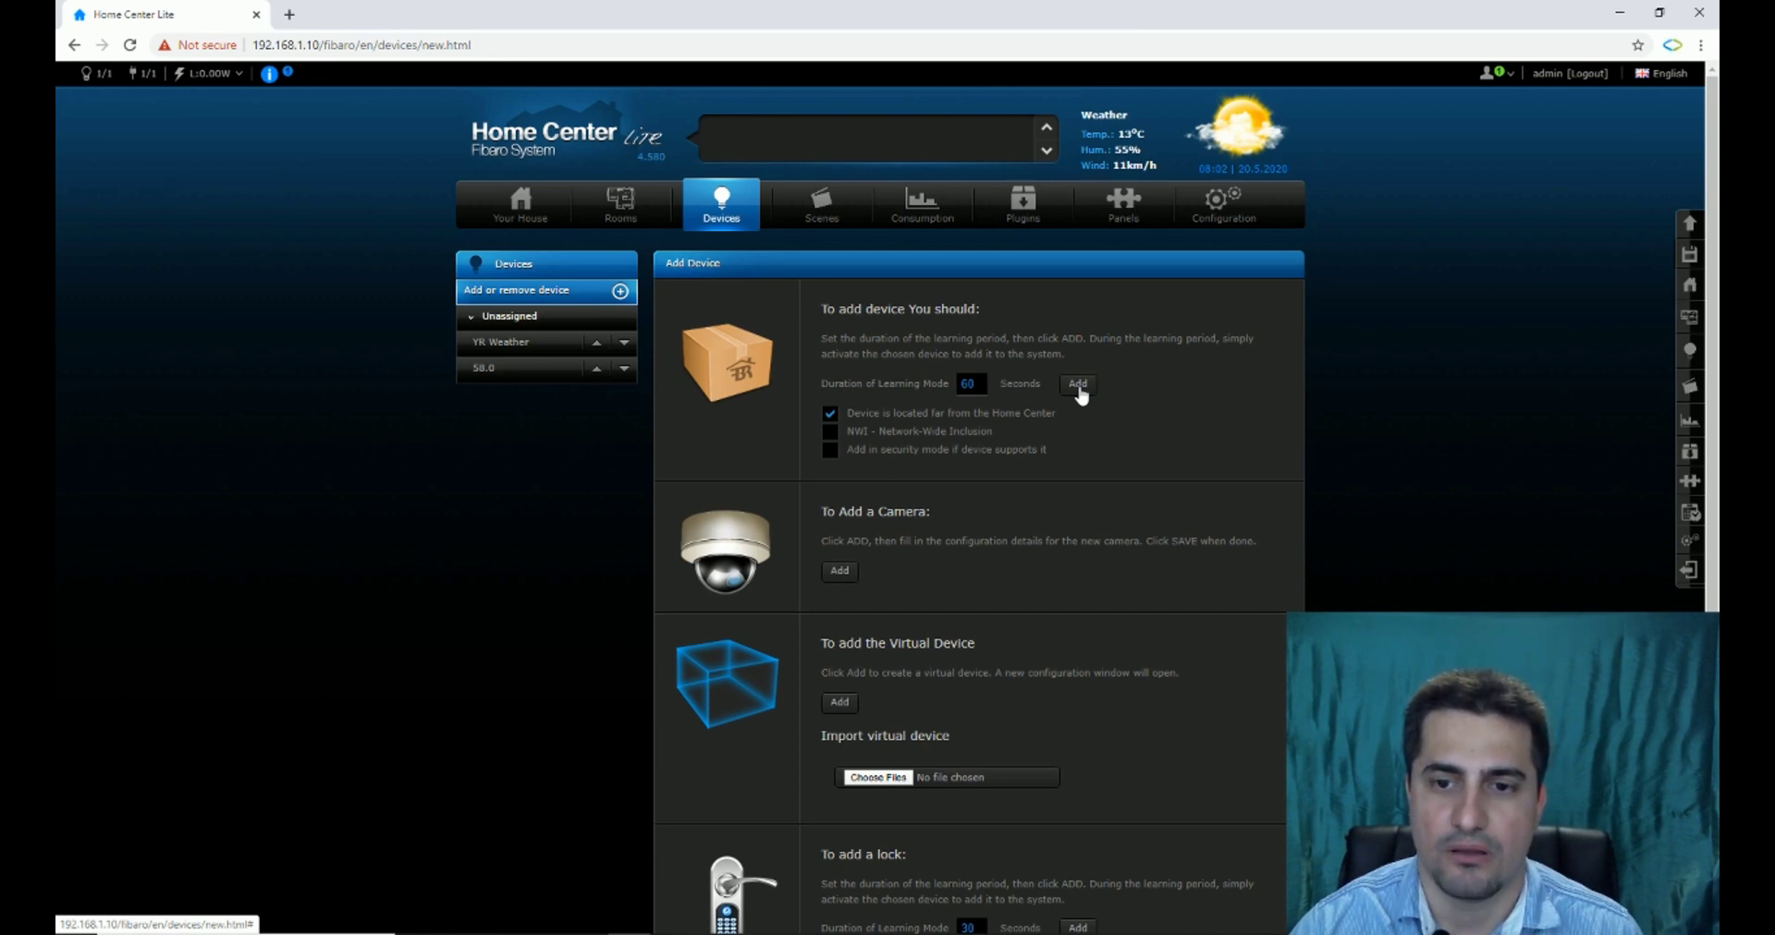
# Start learning mode to add the new device to the system and let its configuration finish
pyautogui.click(1080, 388)
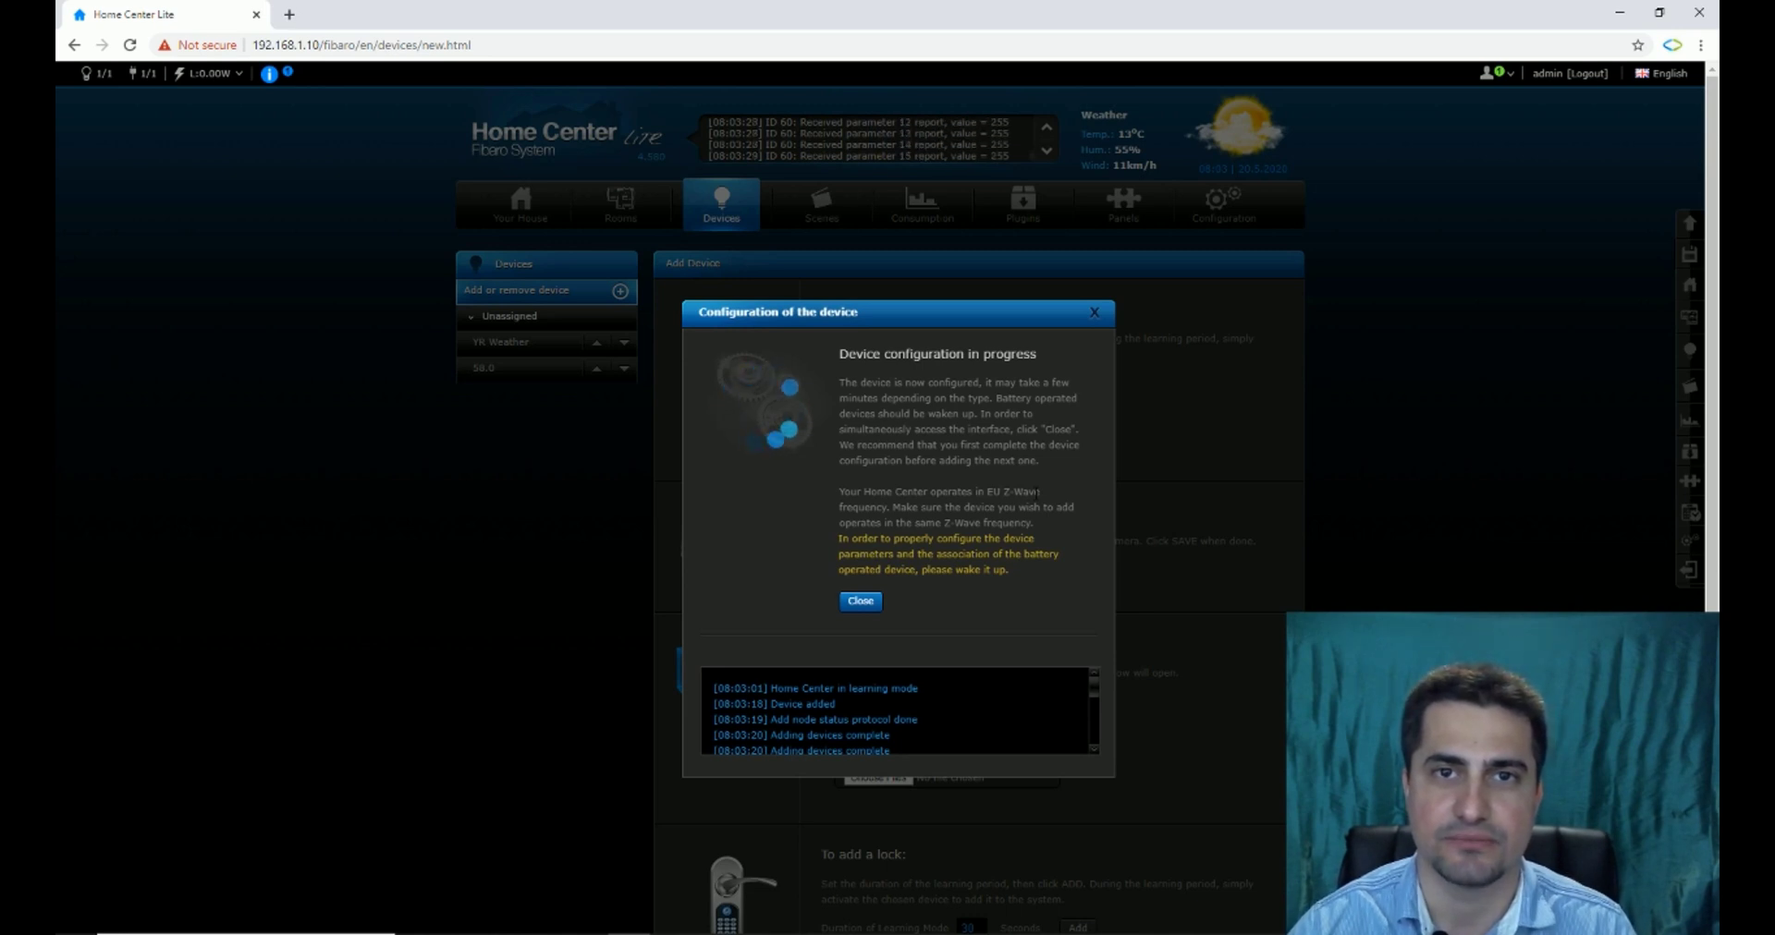
pyautogui.scroll(-2, 887, 508)
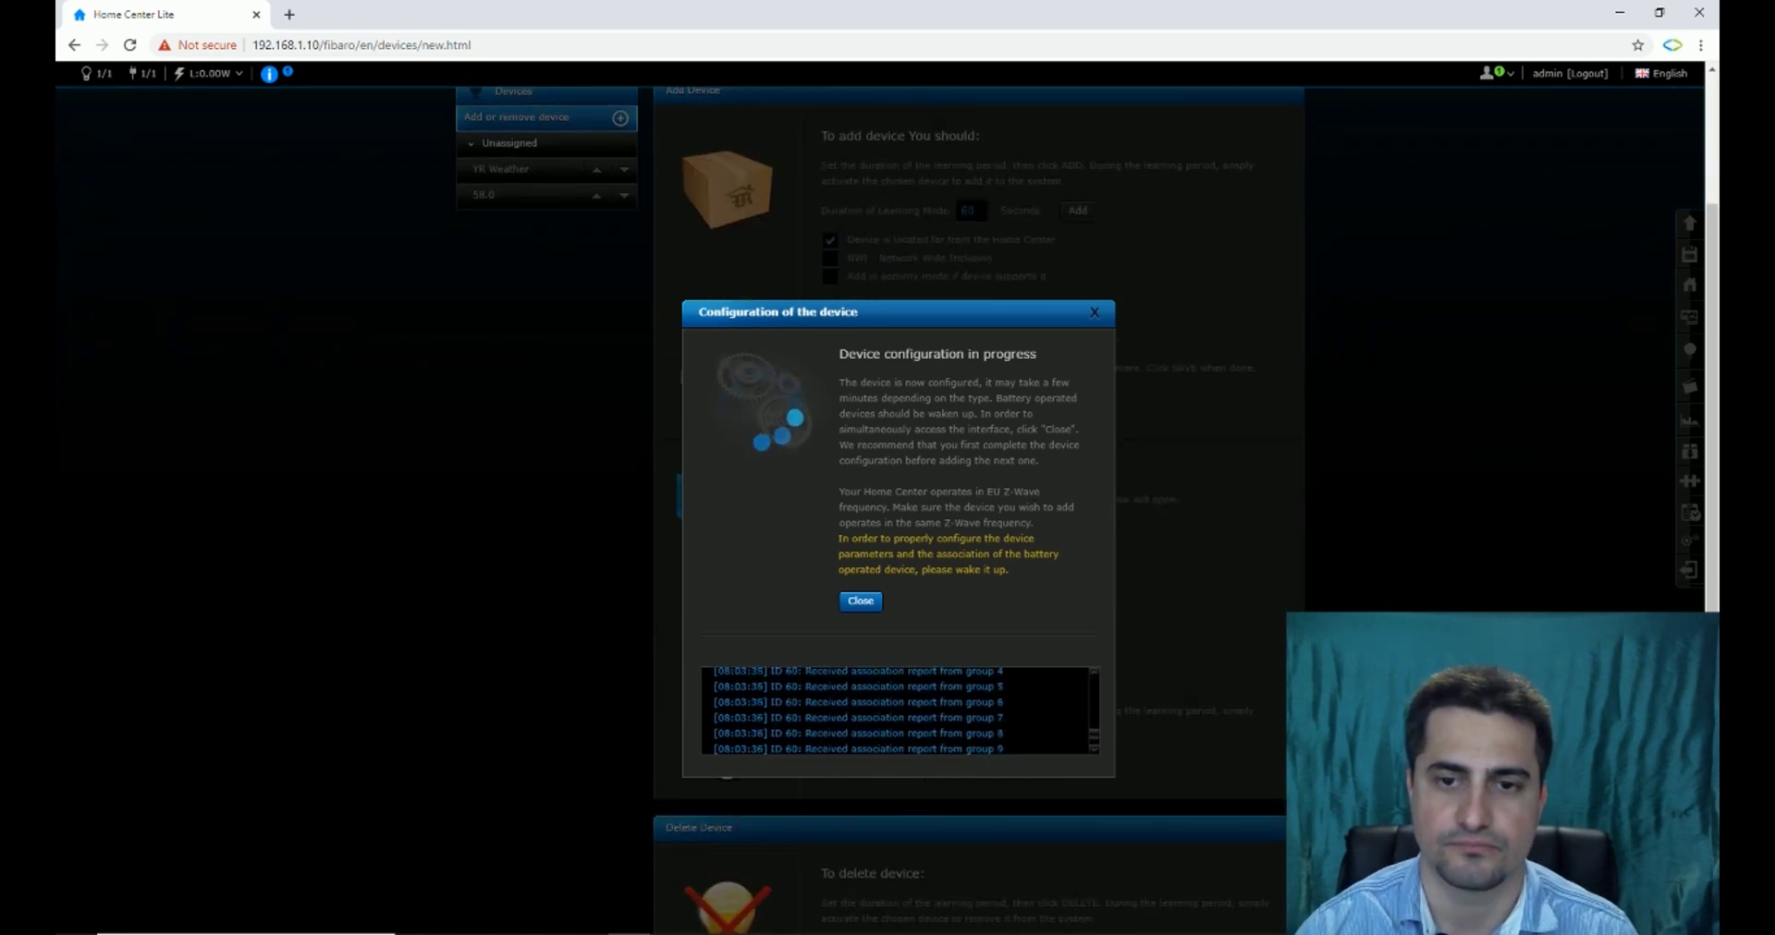
pyautogui.scroll(2, 1357, 512)
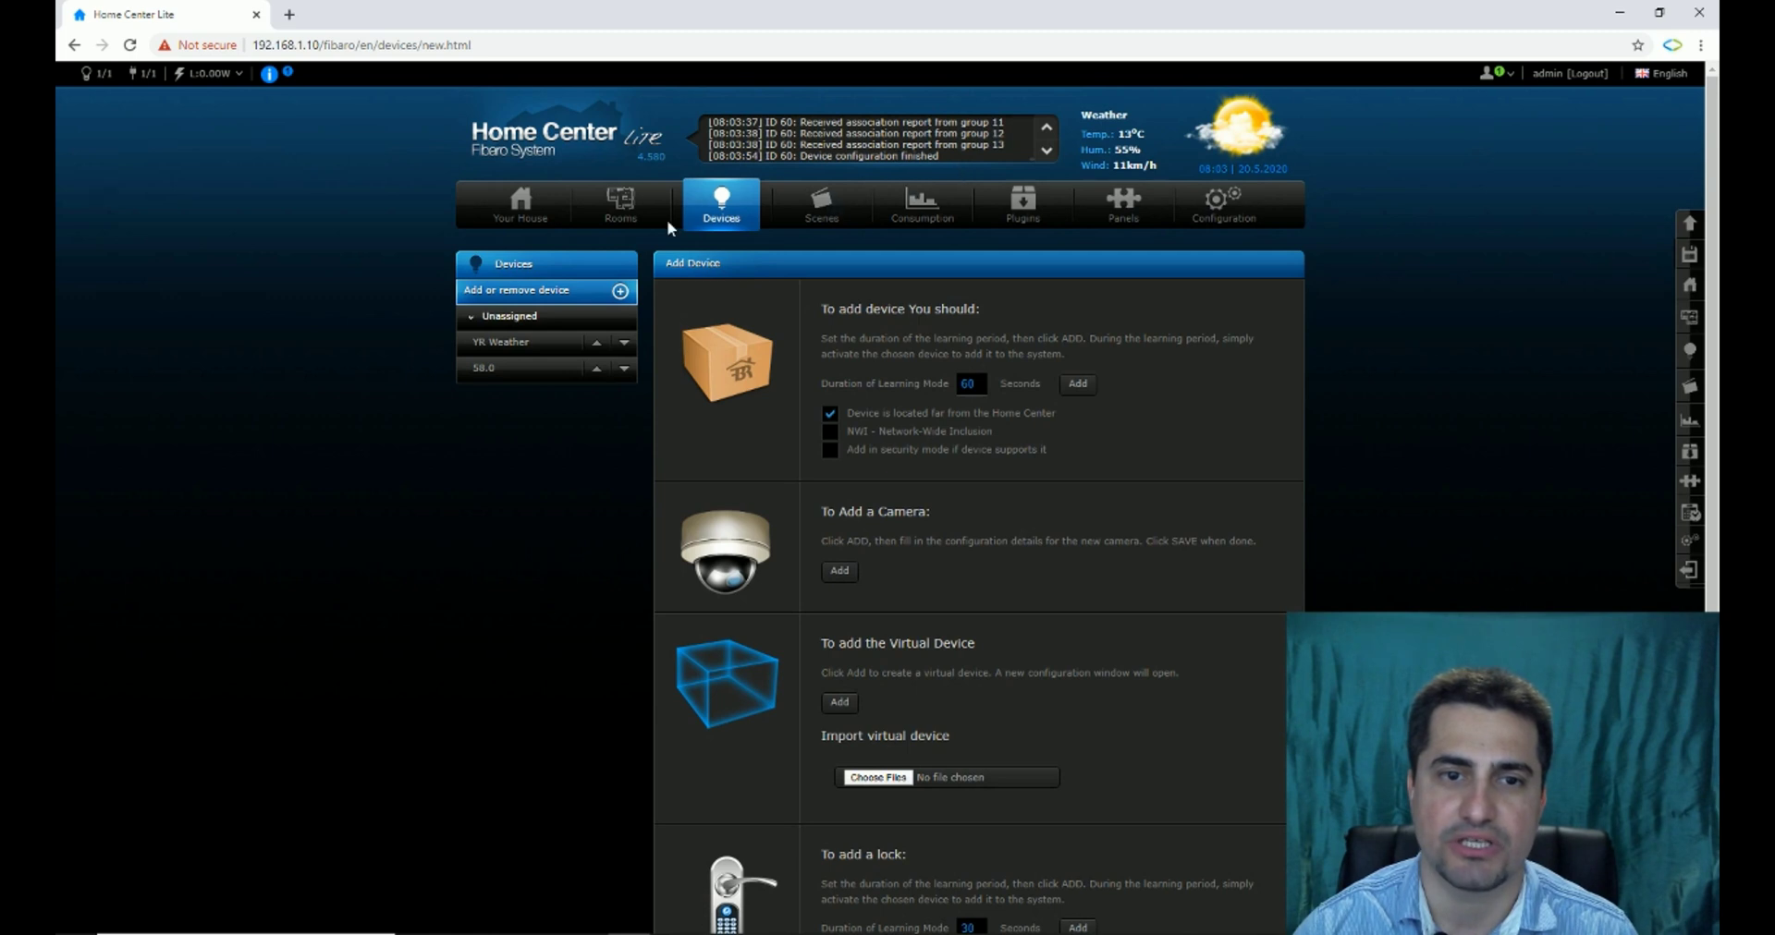
# Open the settings of the newly added remote 60.0 and examine the reactions available for each of its buttons
pyautogui.click(727, 222)
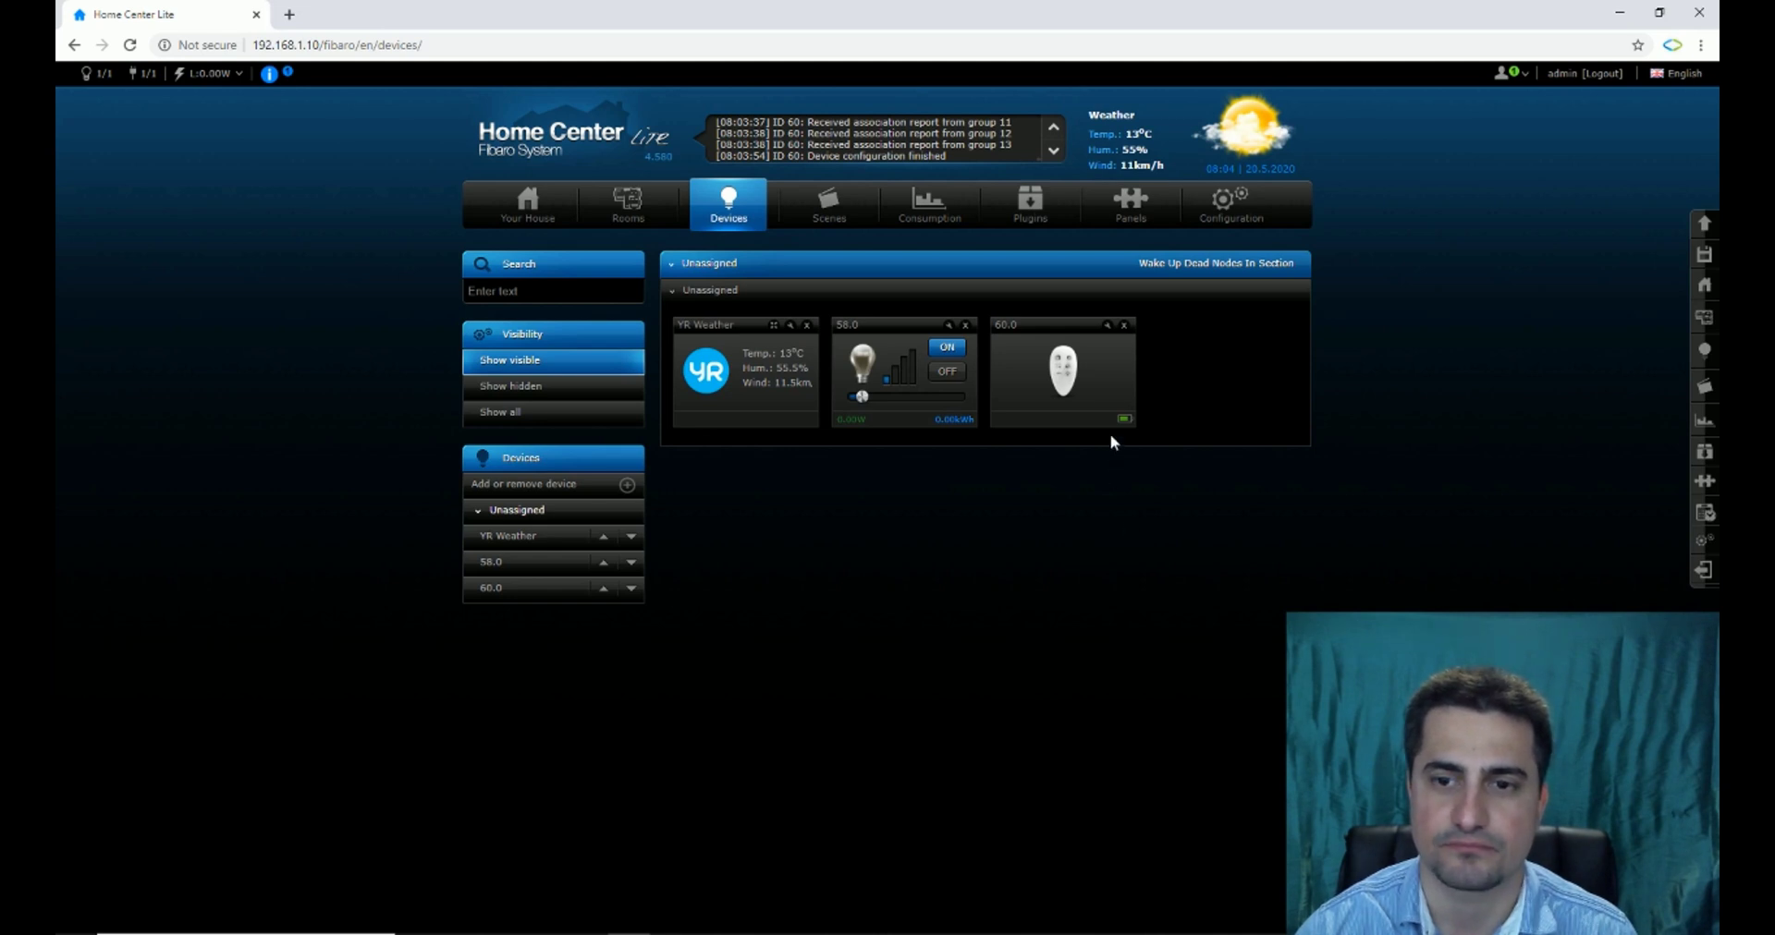
pyautogui.click(1108, 329)
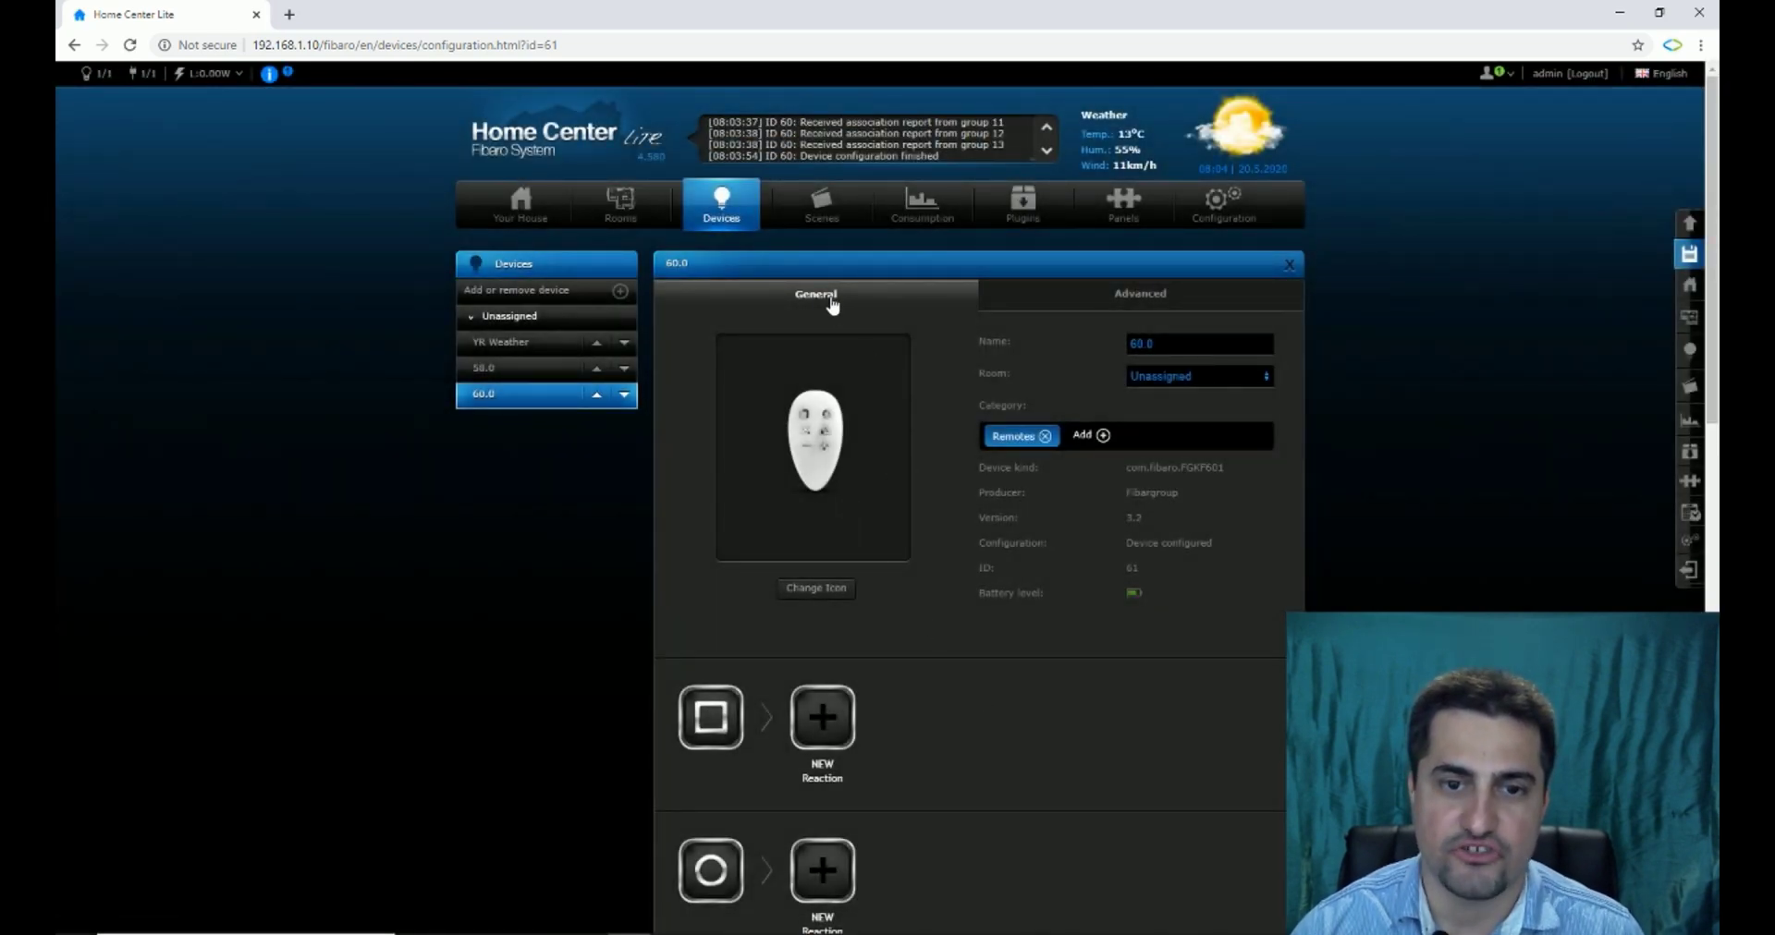
pyautogui.scroll(-2, 1135, 595)
pyautogui.scroll(-1, 1075, 578)
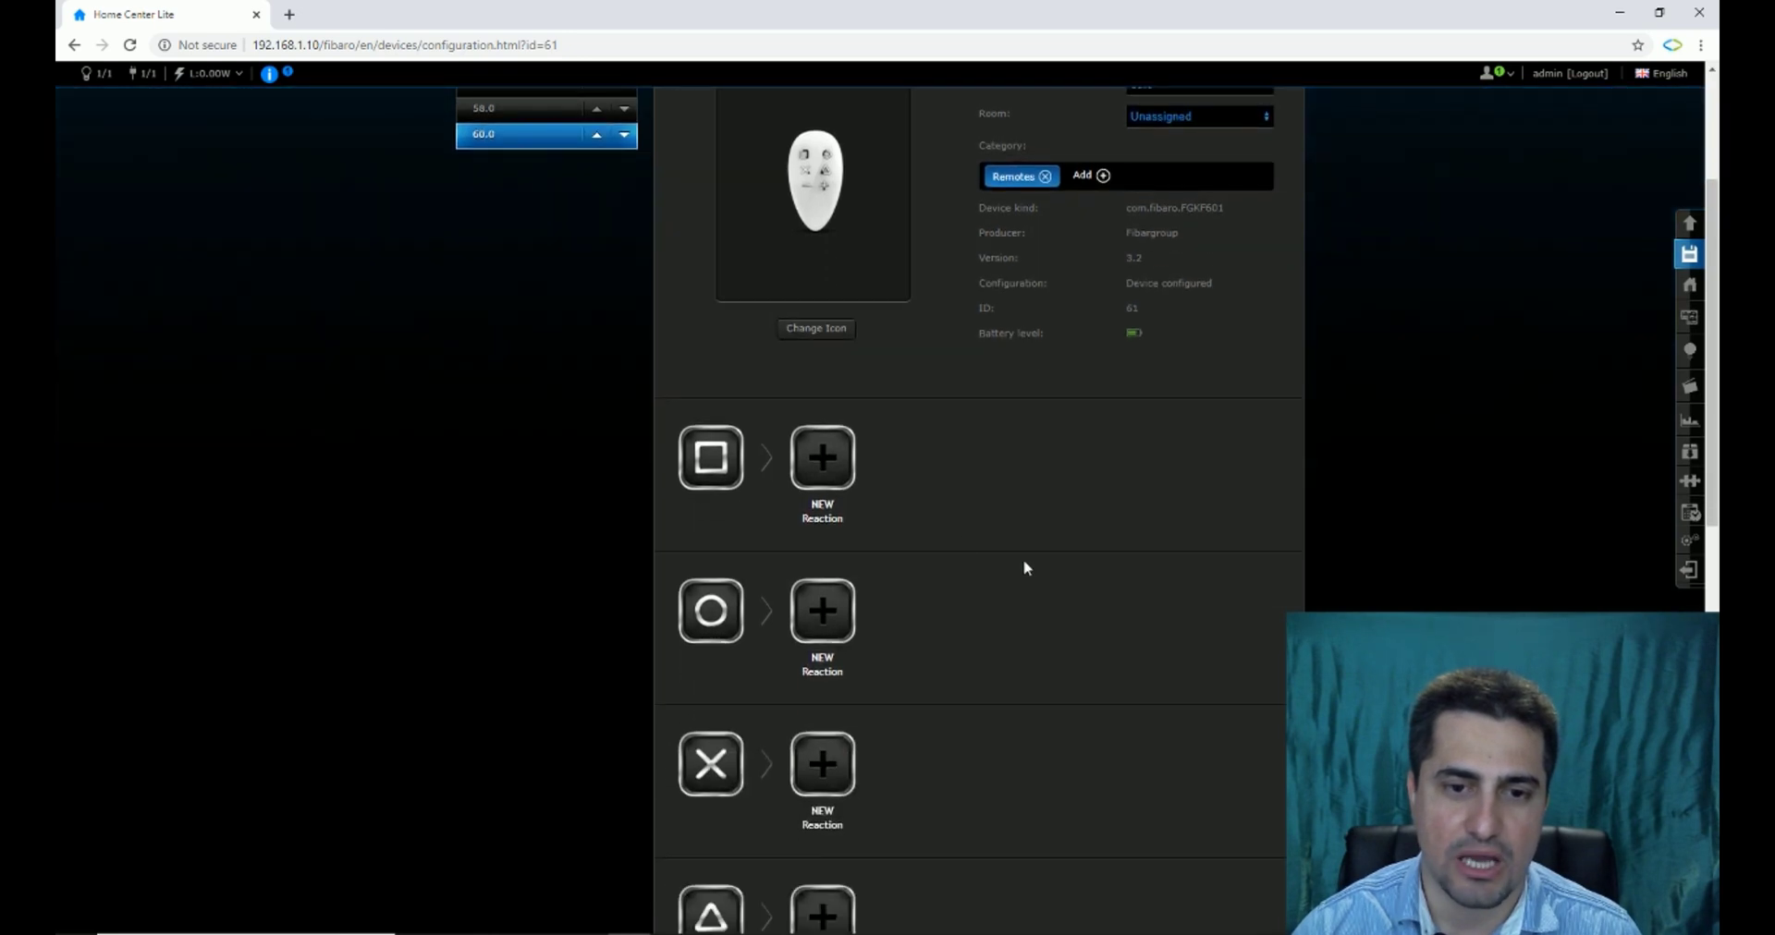
pyautogui.scroll(-2, 768, 462)
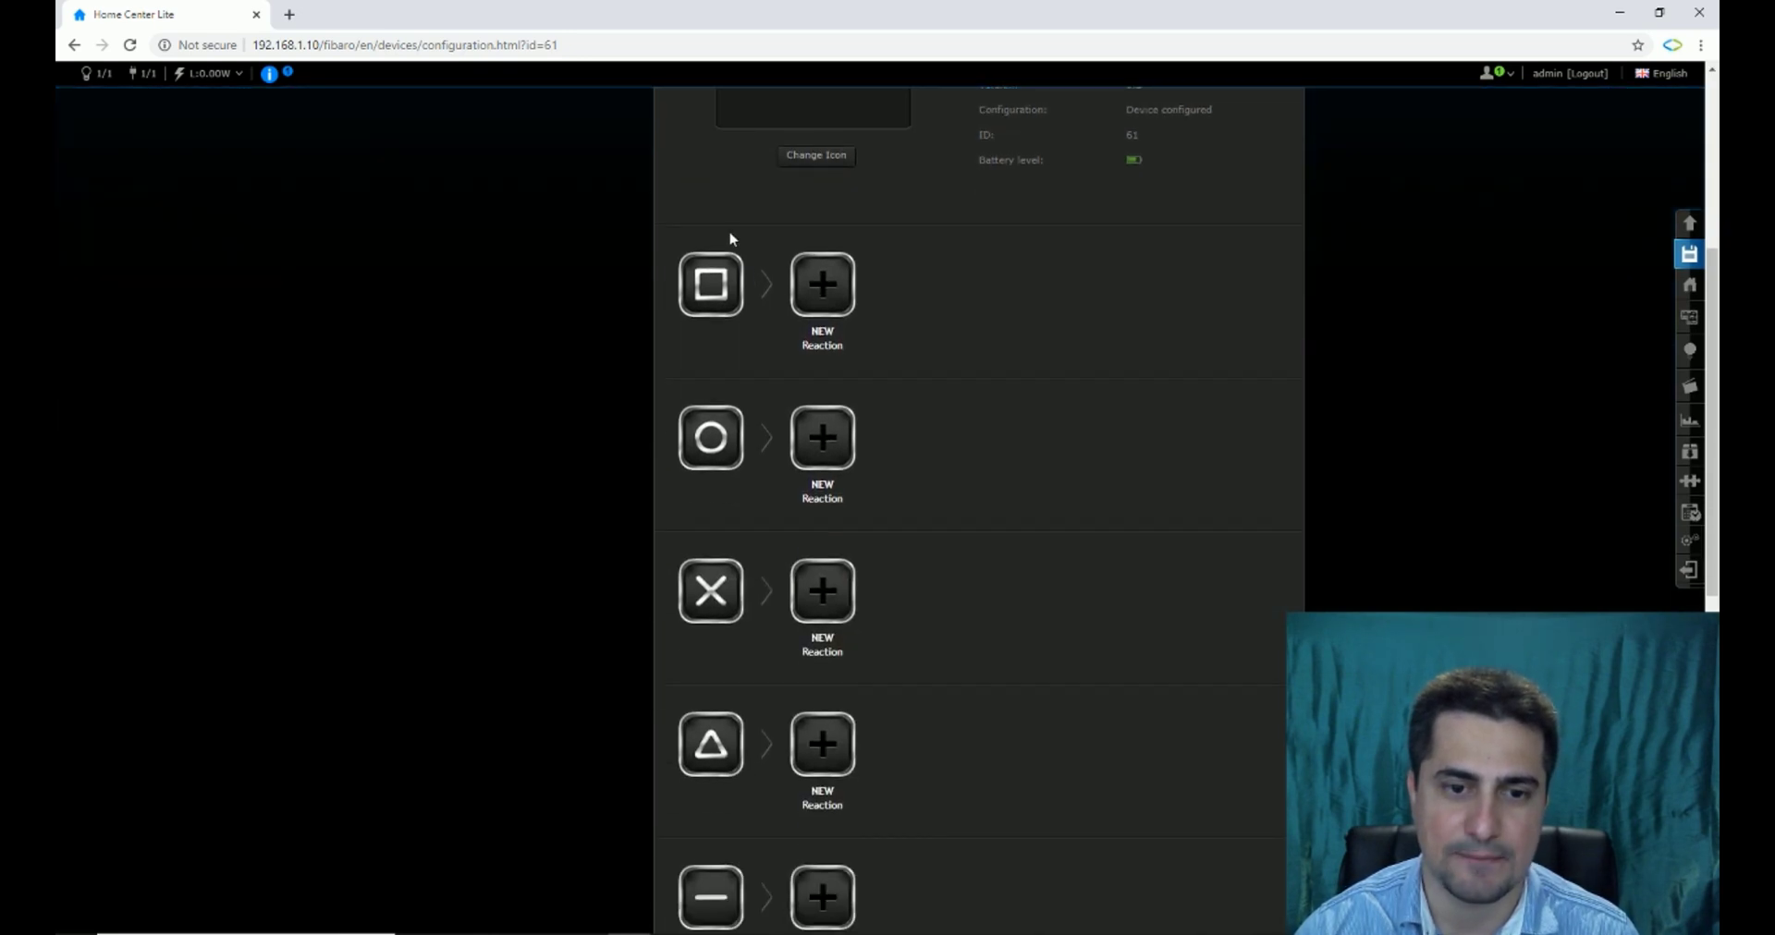
pyautogui.scroll(-2, 810, 344)
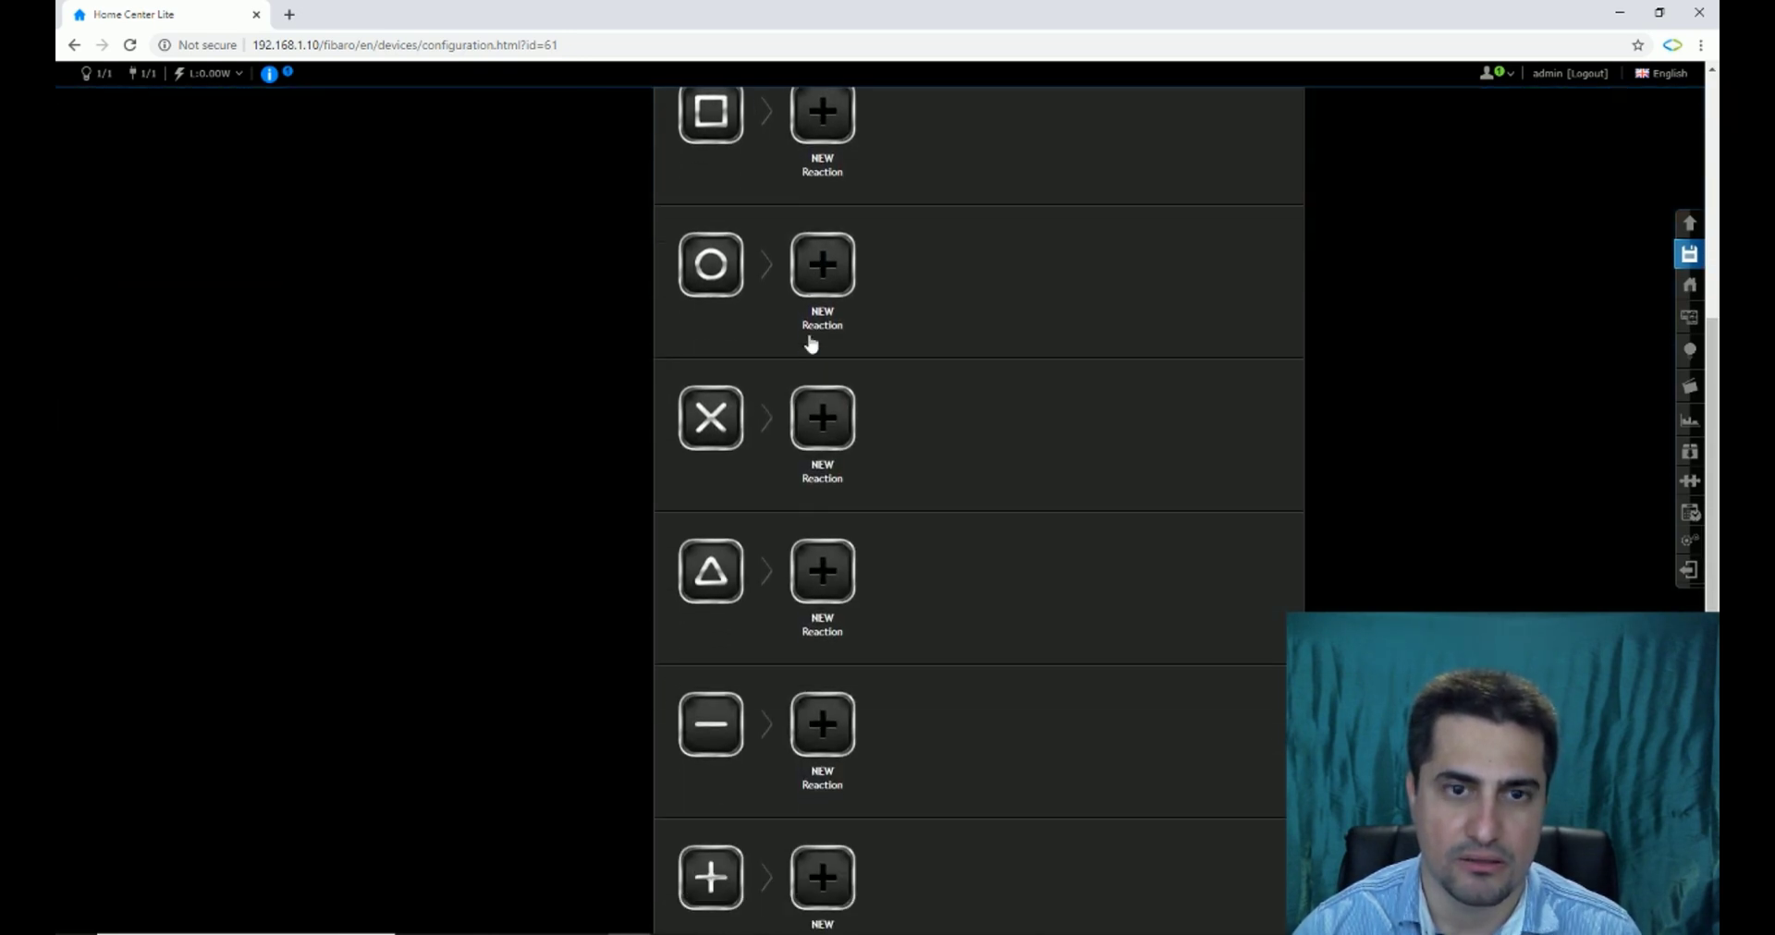
pyautogui.scroll(2, 810, 344)
pyautogui.scroll(-4, 840, 468)
pyautogui.scroll(-2, 837, 471)
pyautogui.scroll(5, 836, 472)
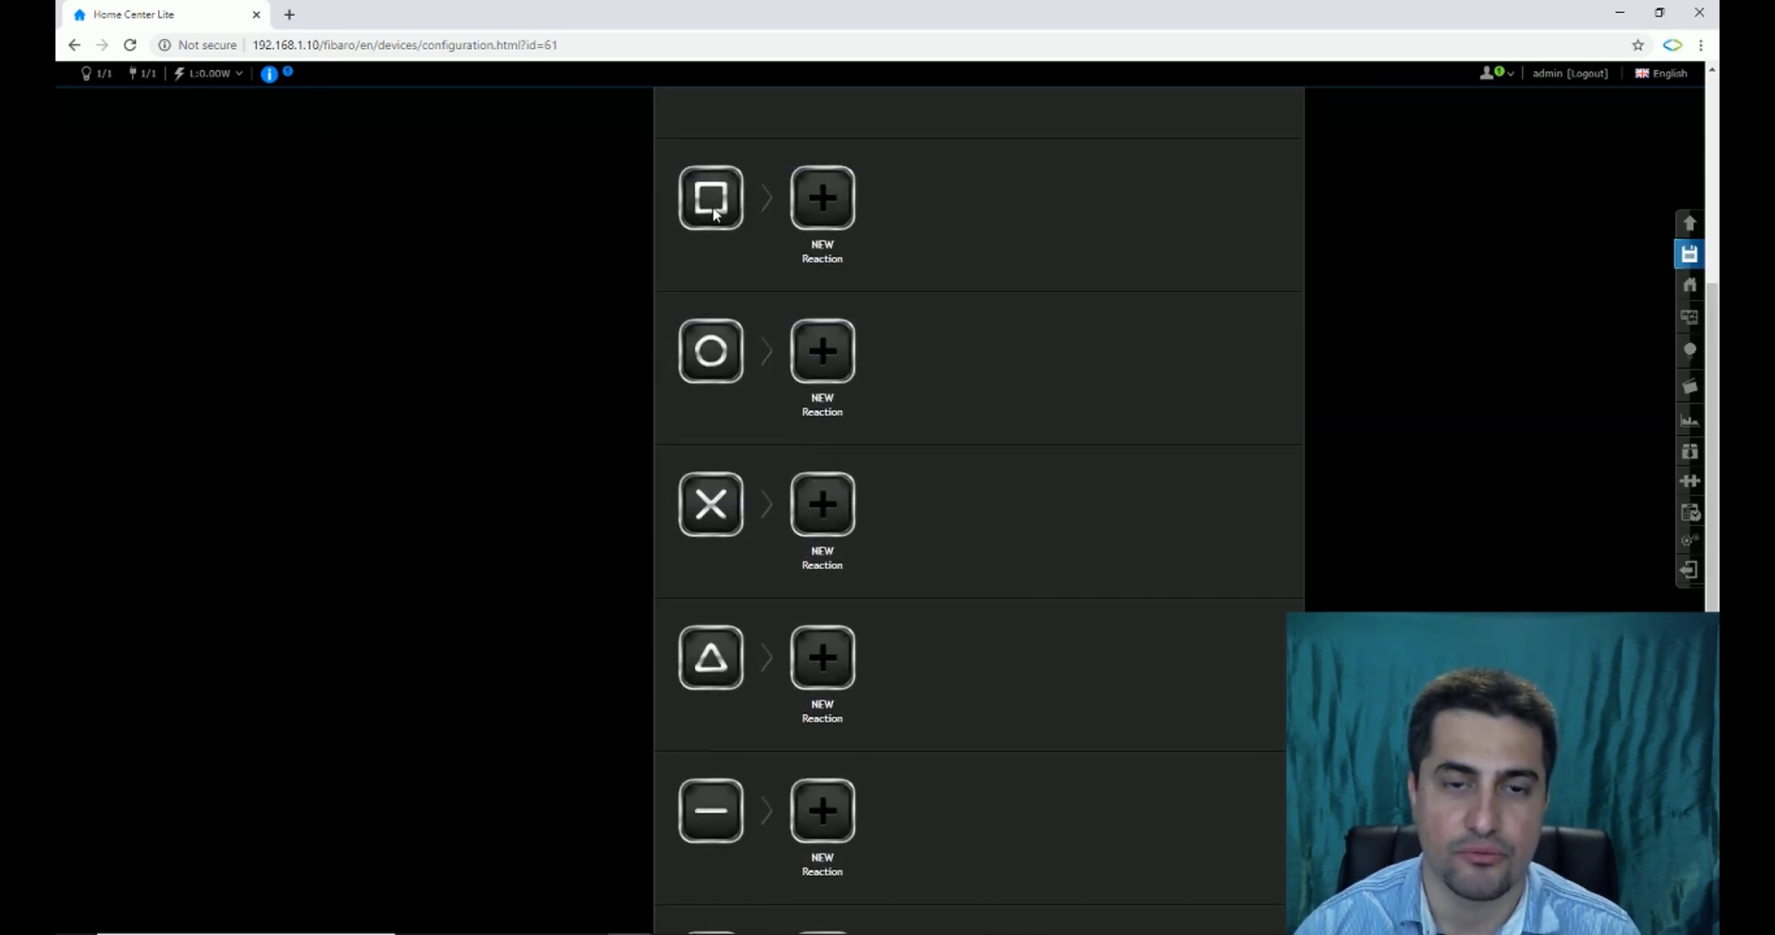
pyautogui.scroll(-2, 773, 697)
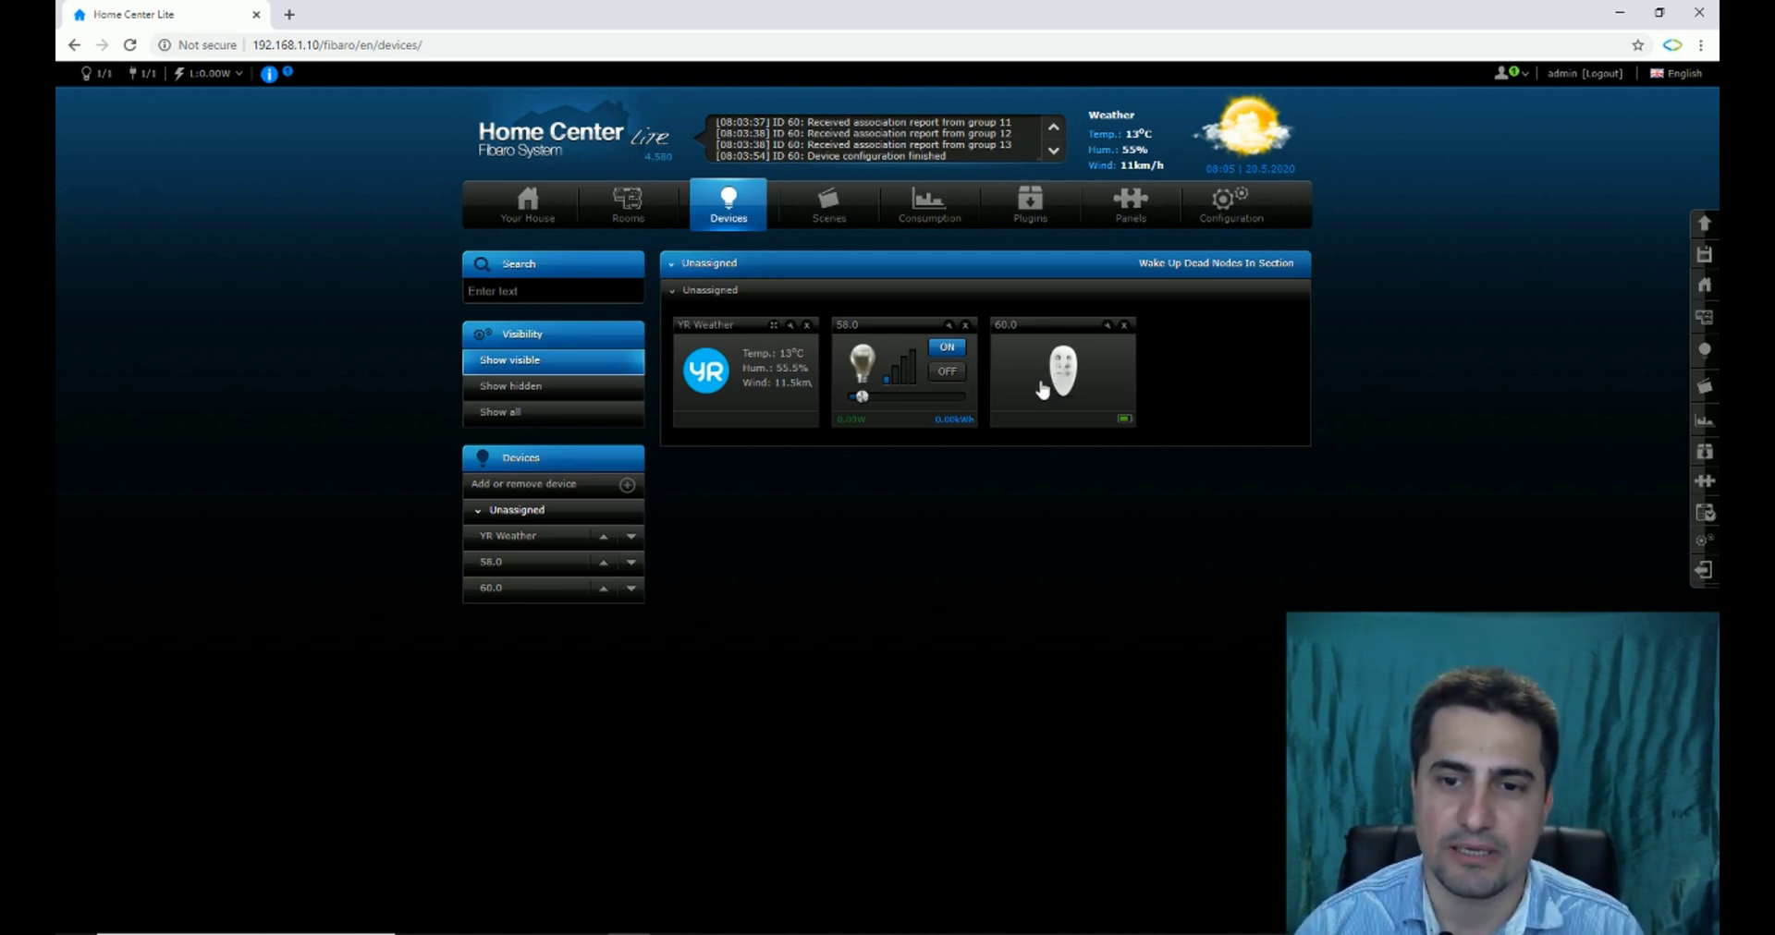
# Open the advanced settings of remote 60.0 and examine its configuration parameters, especially scene activation for each button
pyautogui.click(1105, 327)
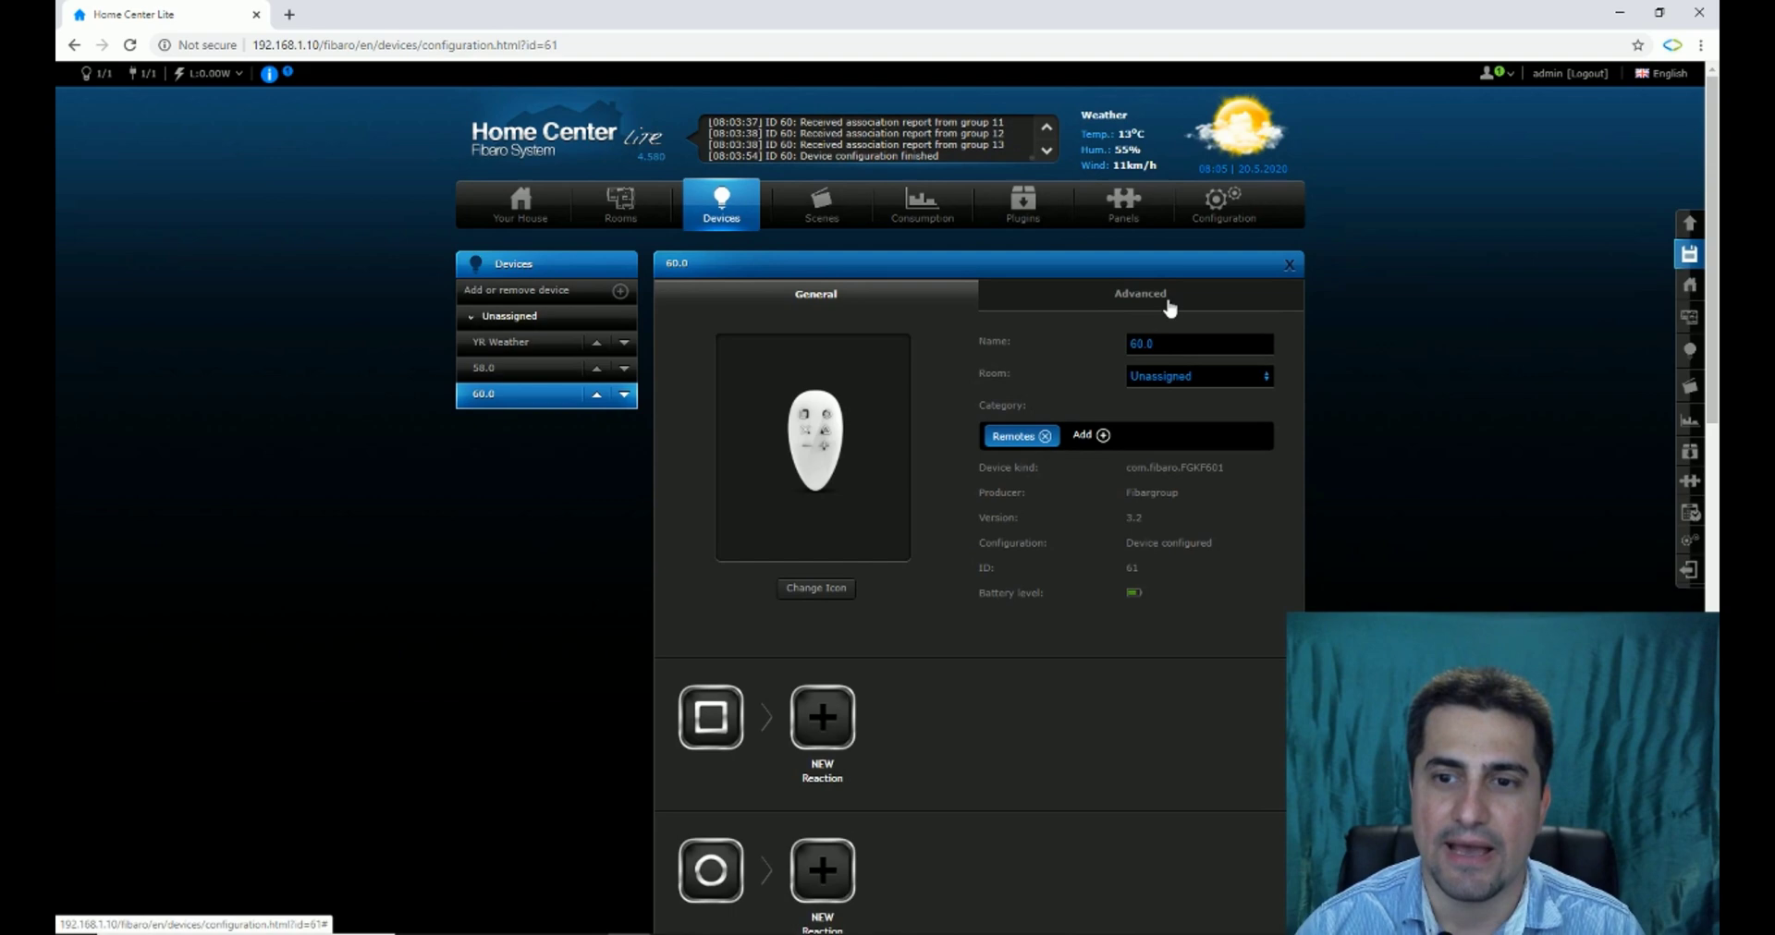
pyautogui.click(1169, 307)
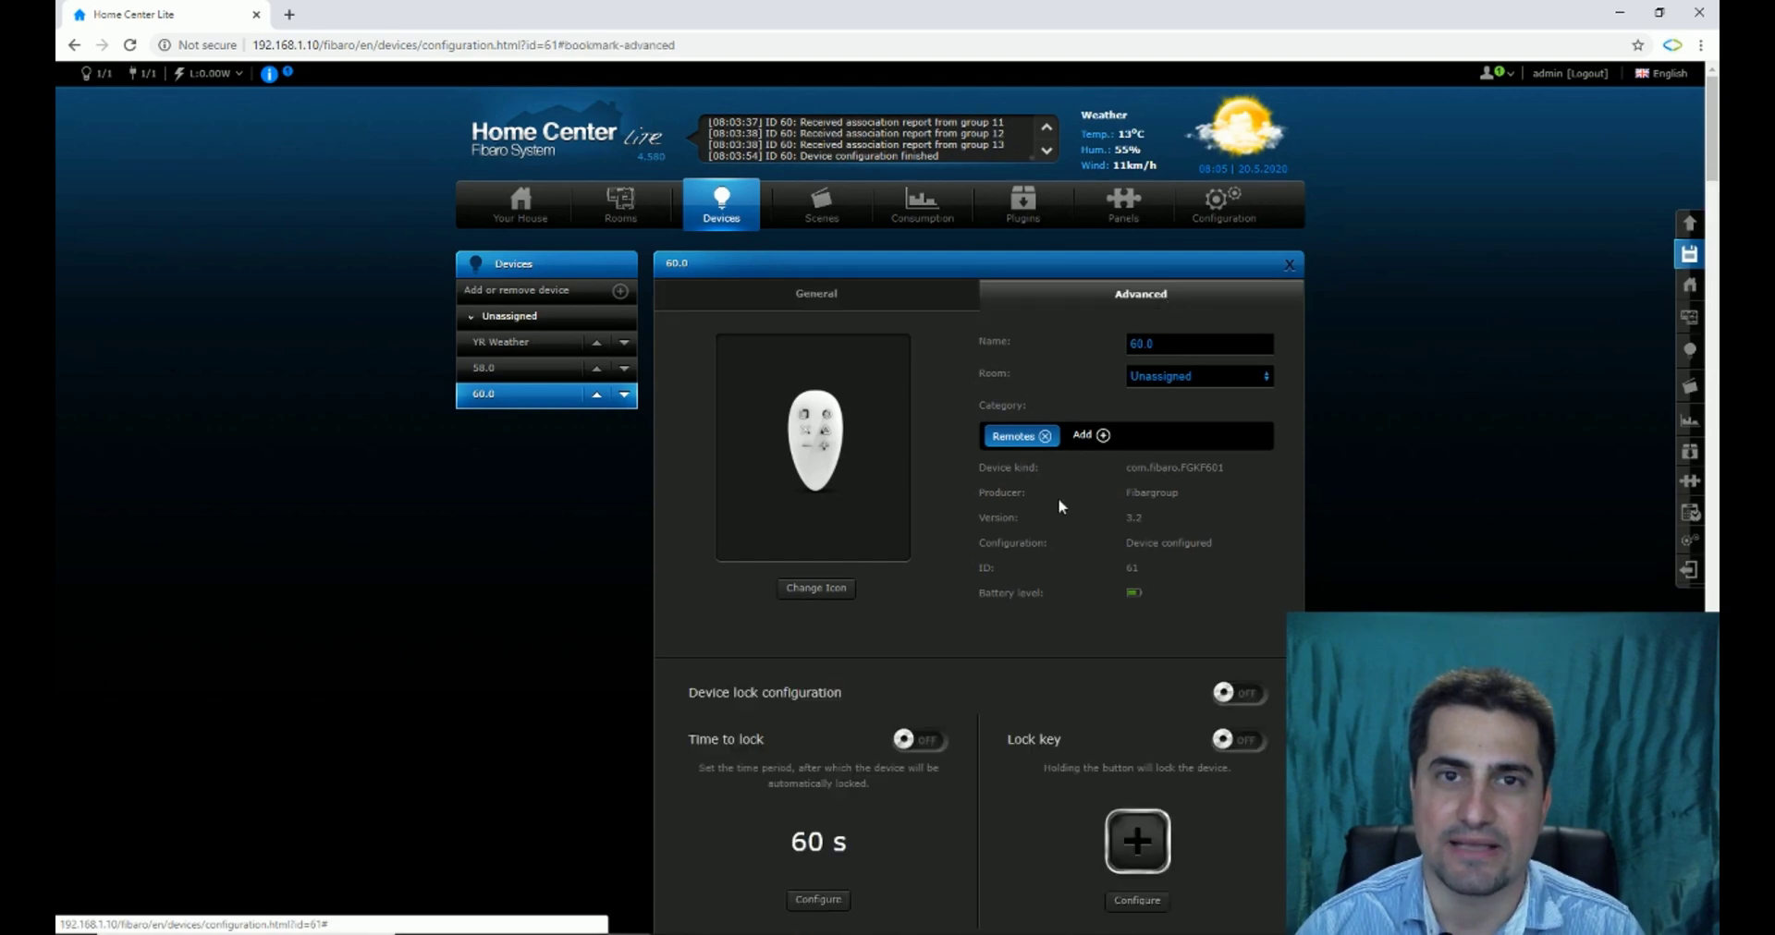
pyautogui.scroll(-15, 1040, 575)
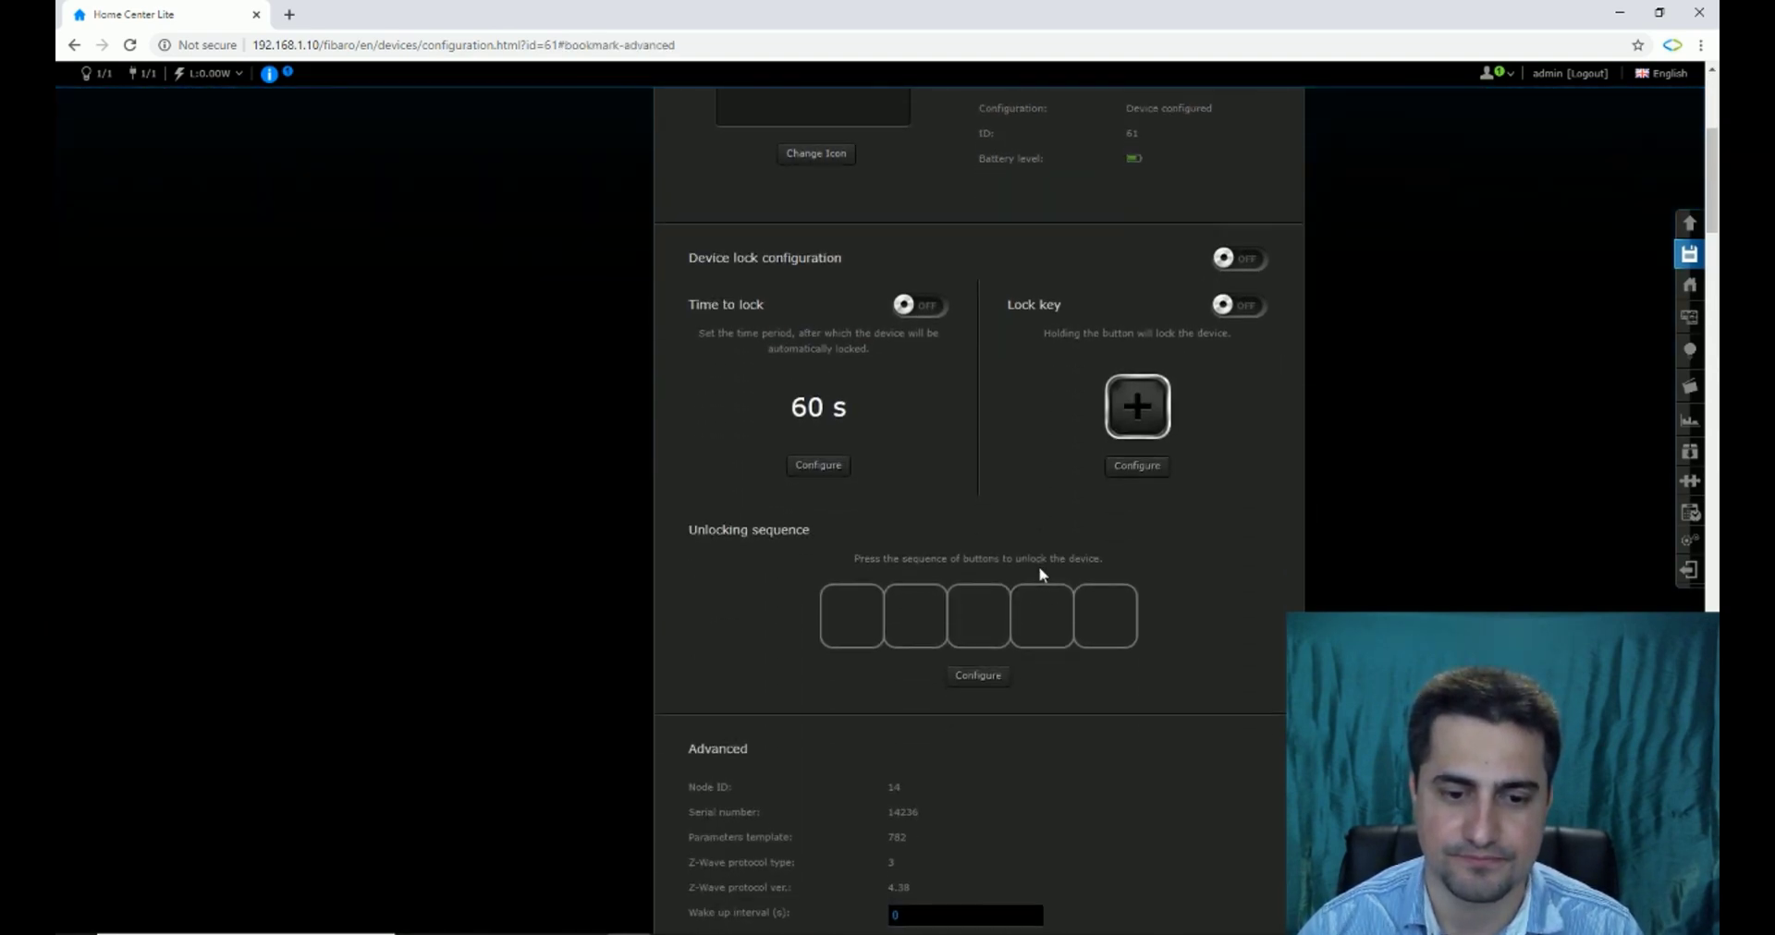
pyautogui.scroll(-18, 1040, 575)
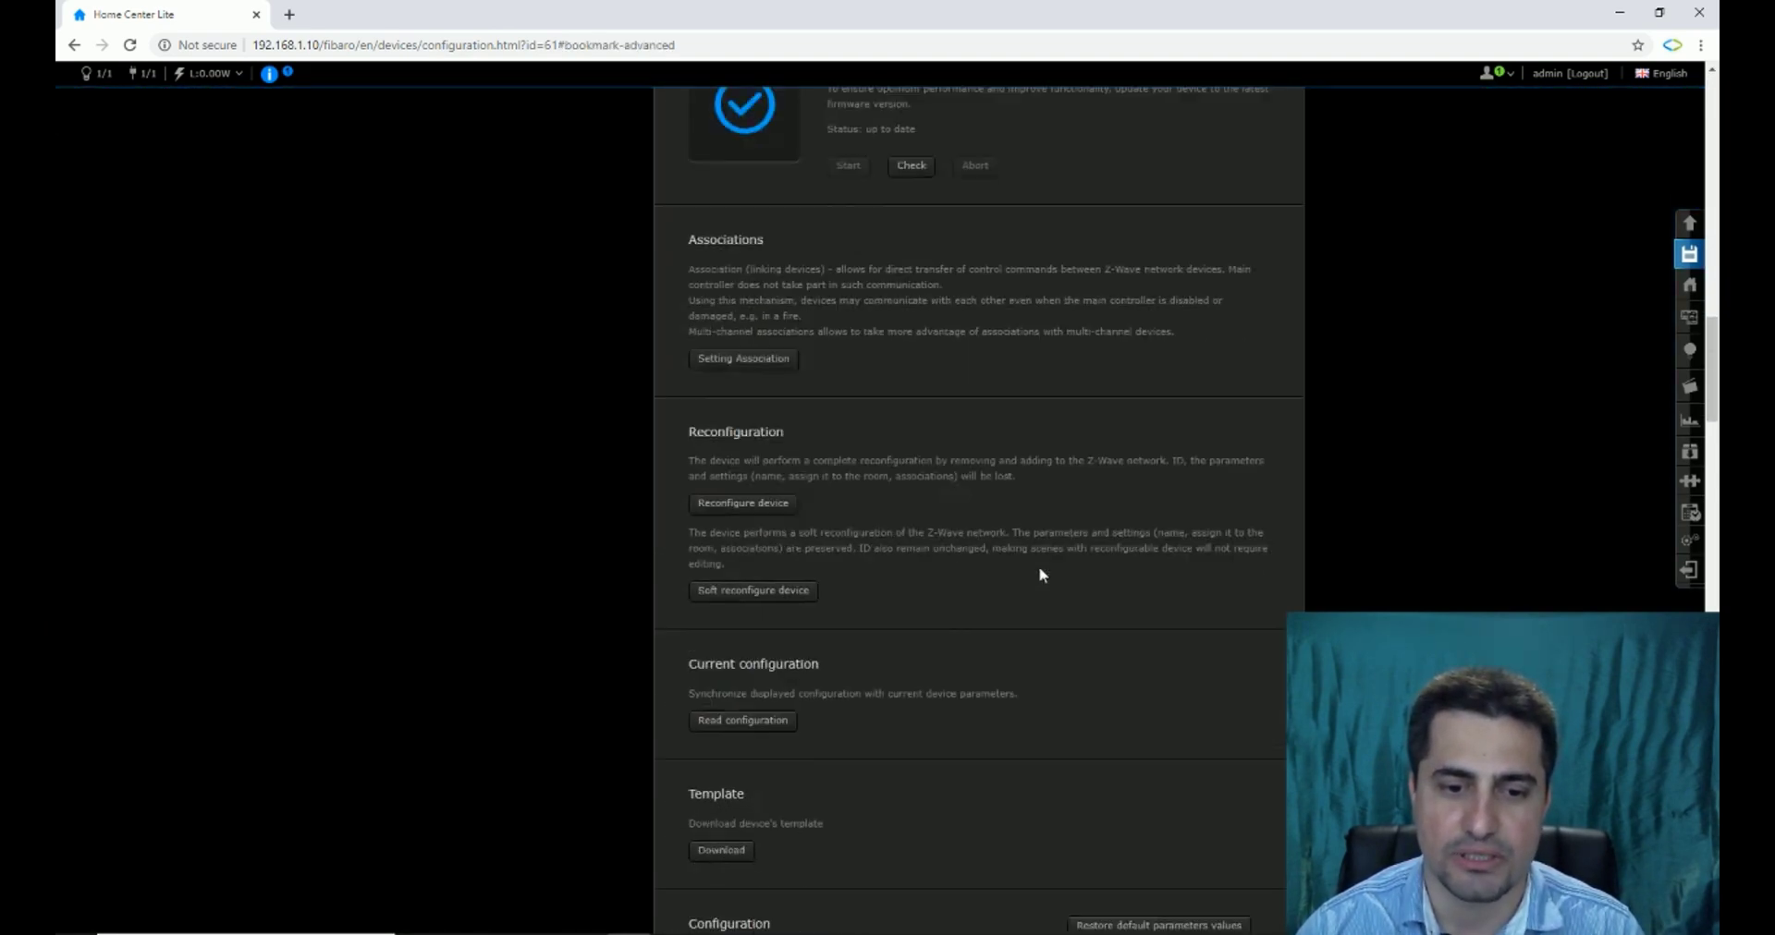
pyautogui.scroll(-18, 1040, 575)
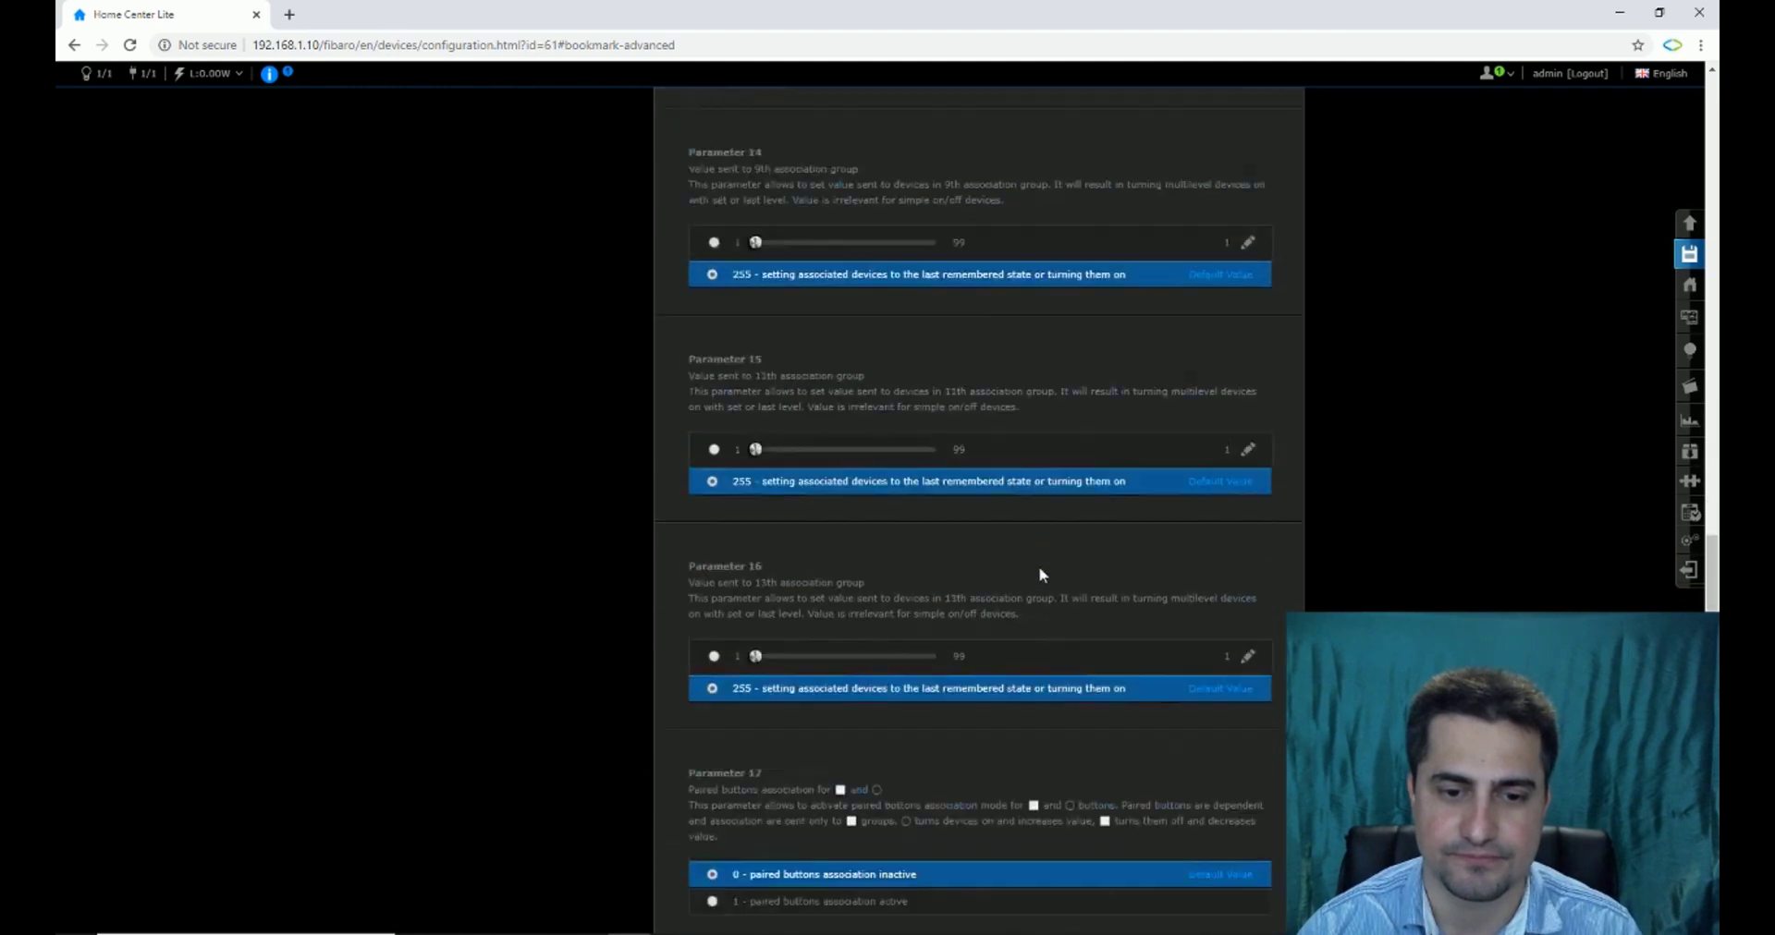
pyautogui.scroll(-4, 1040, 575)
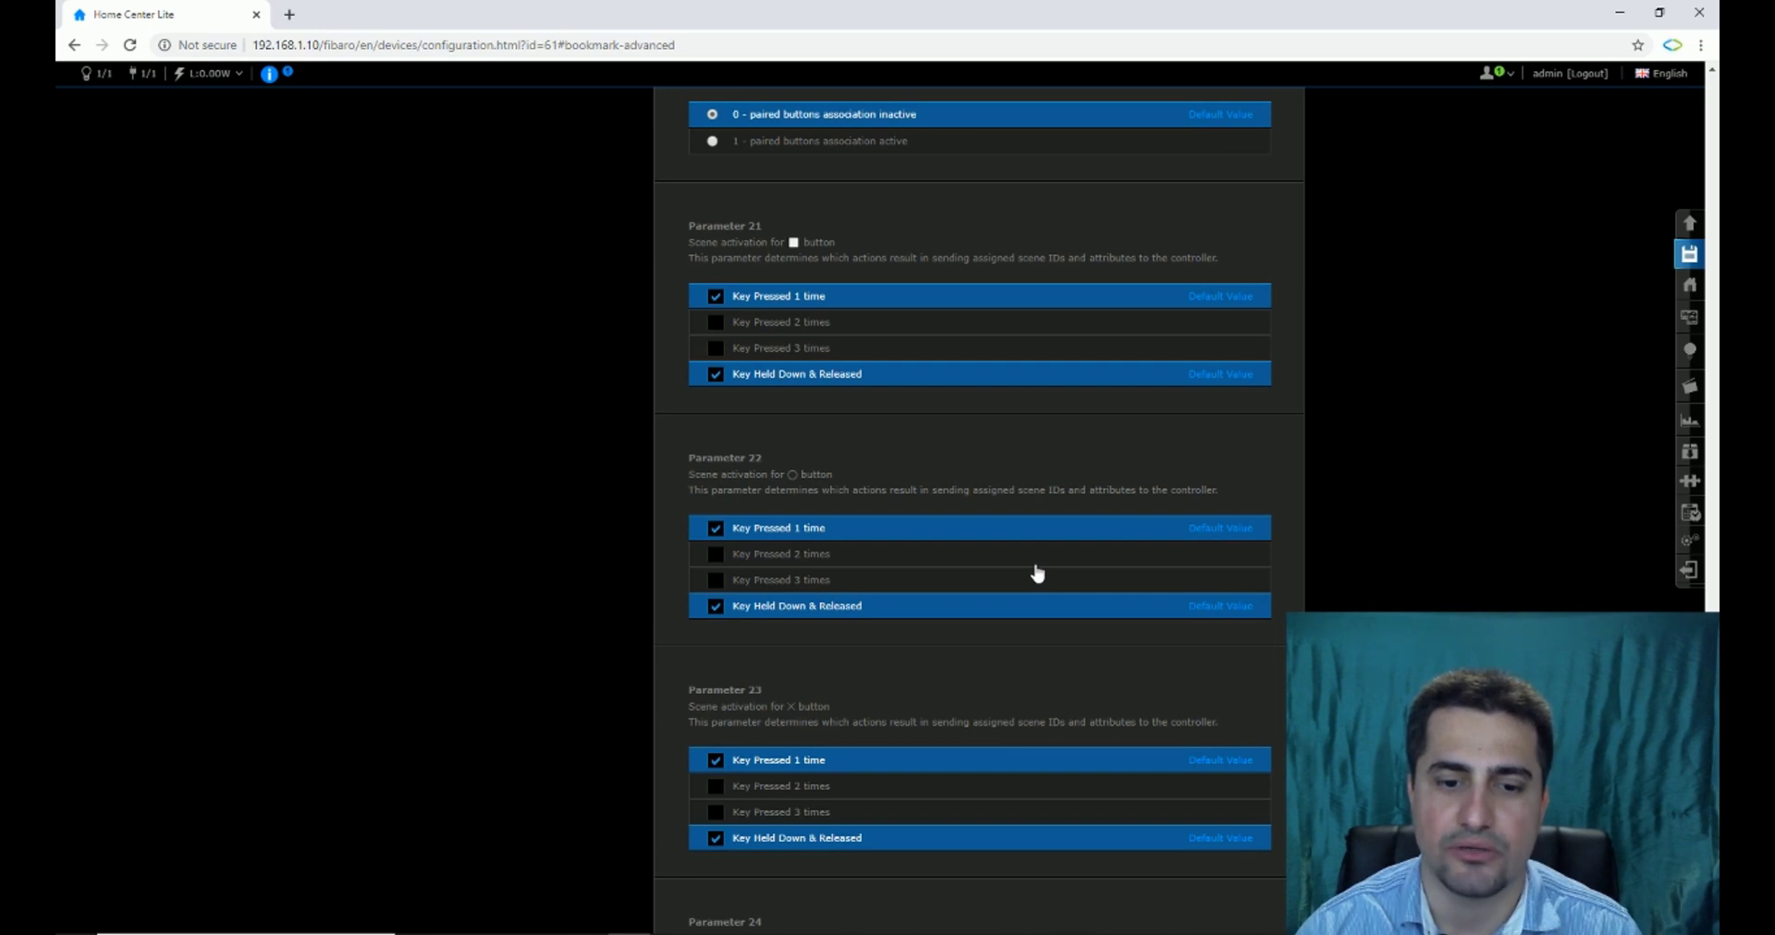
pyautogui.scroll(-6, 1037, 573)
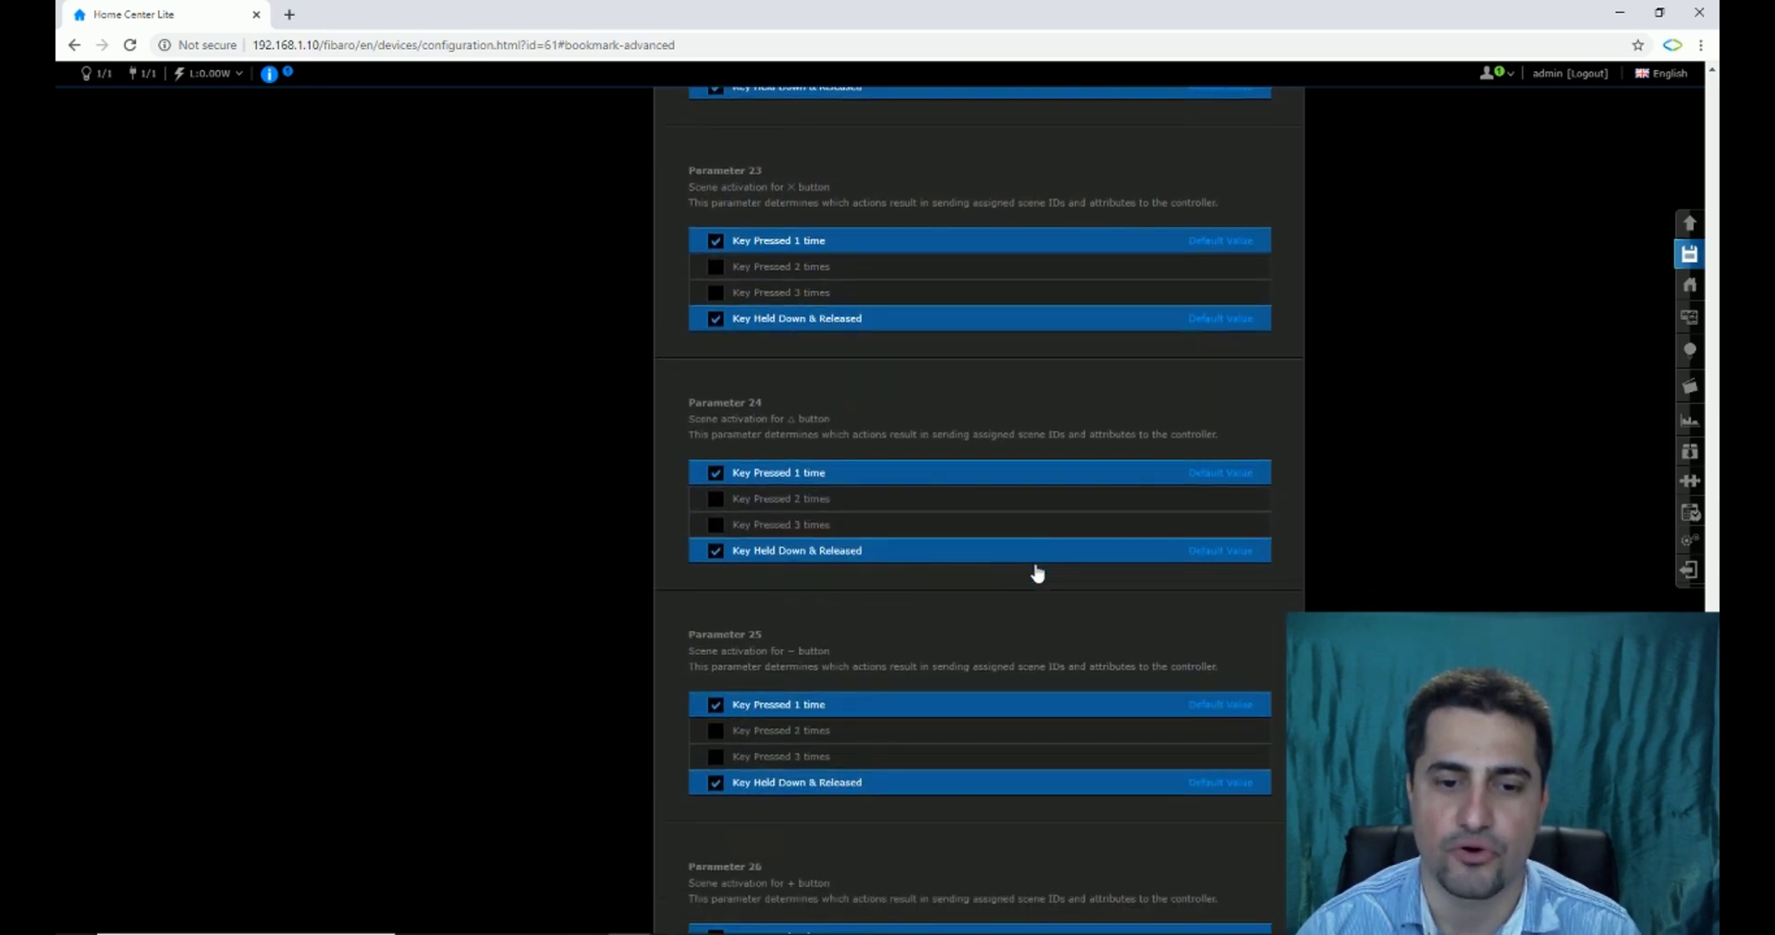
pyautogui.scroll(-5, 1037, 573)
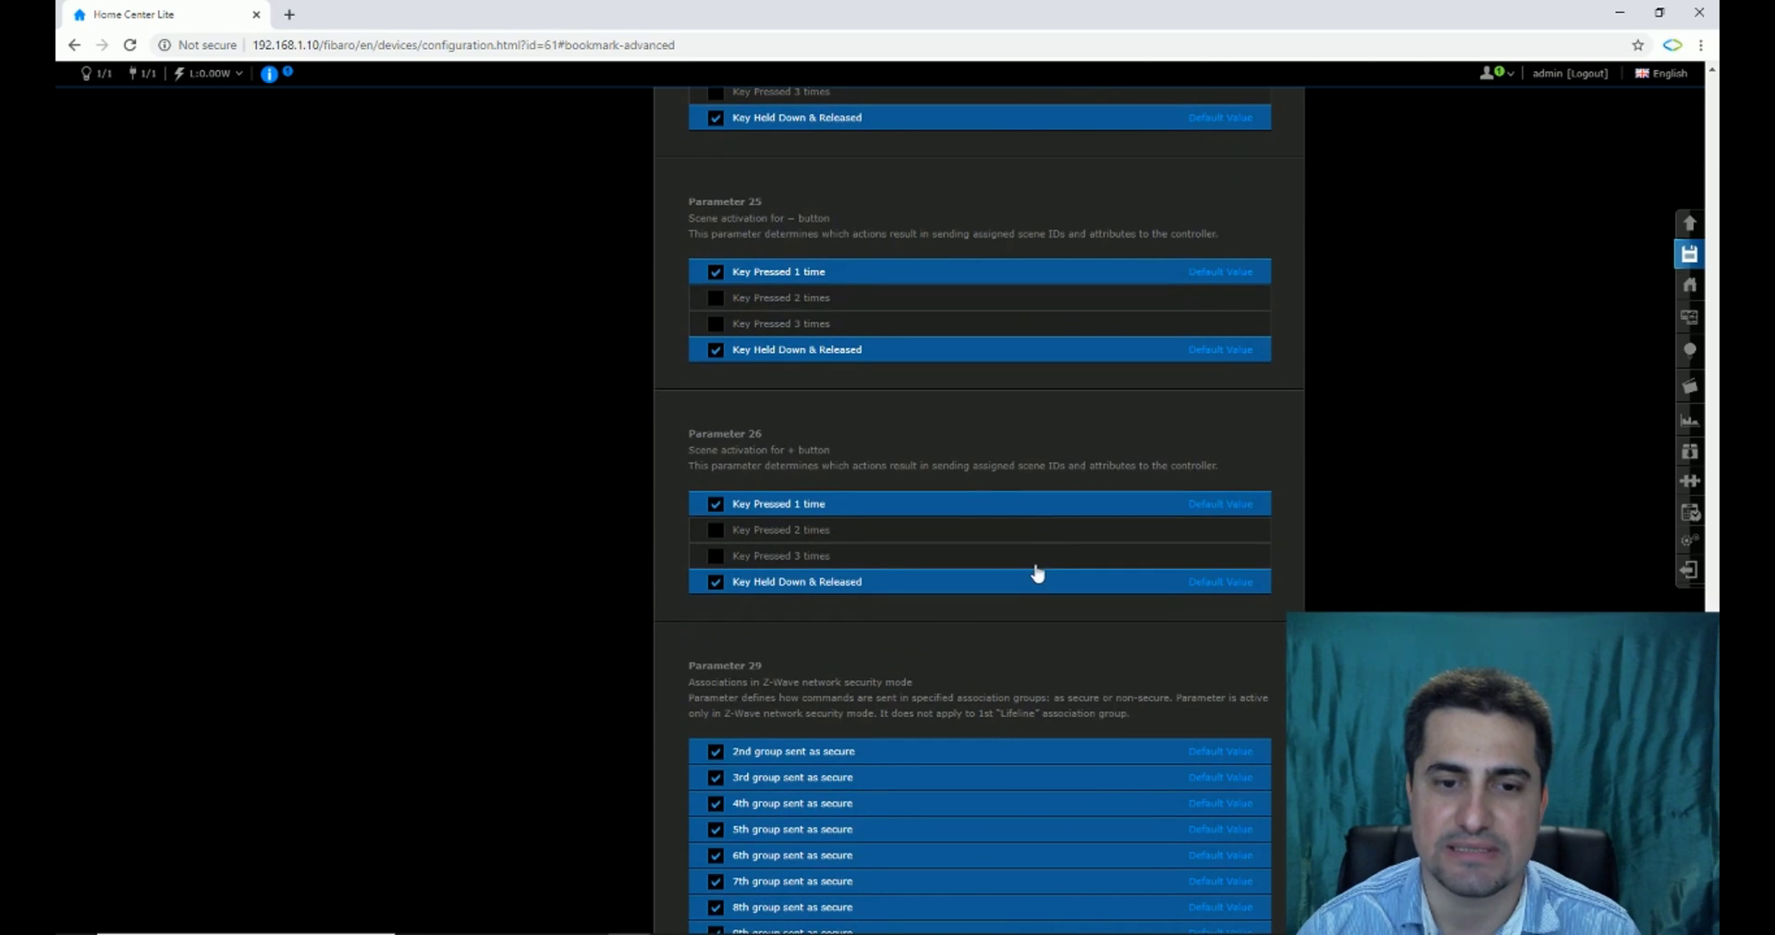
# Enable scene activation for Key Pressed 2 times and 3 times on the circle and X buttons (Parameters 22 and 23)
pyautogui.scroll(6, 1037, 573)
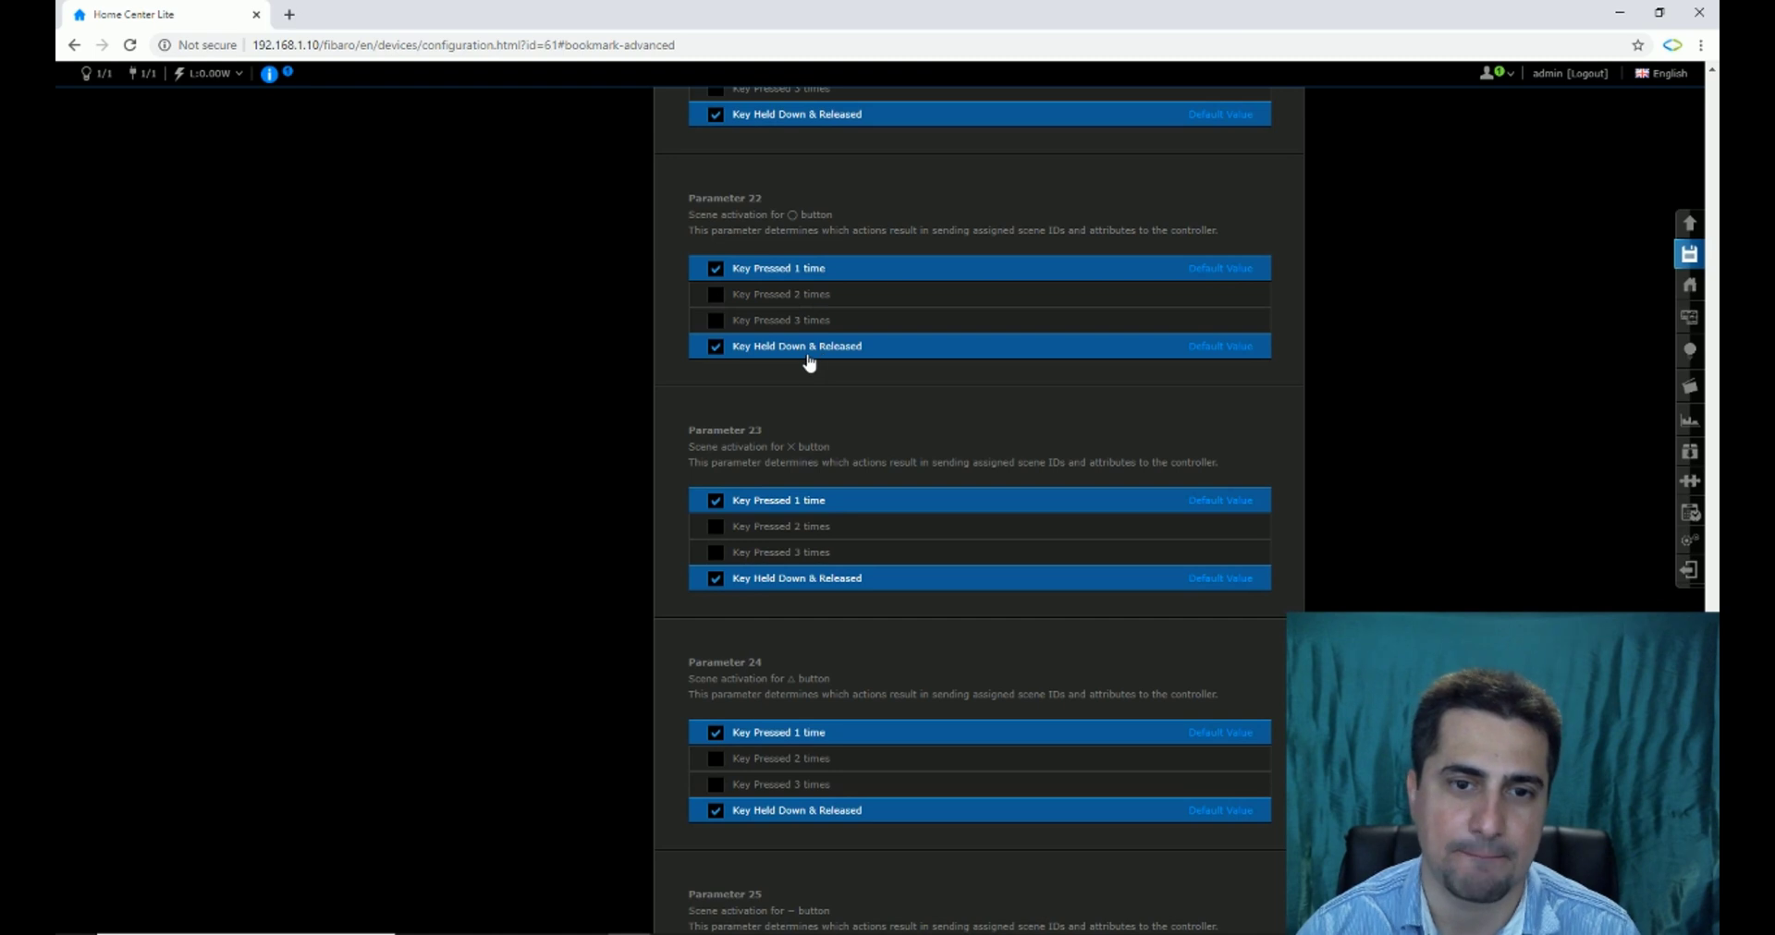
pyautogui.click(716, 297)
pyautogui.click(716, 320)
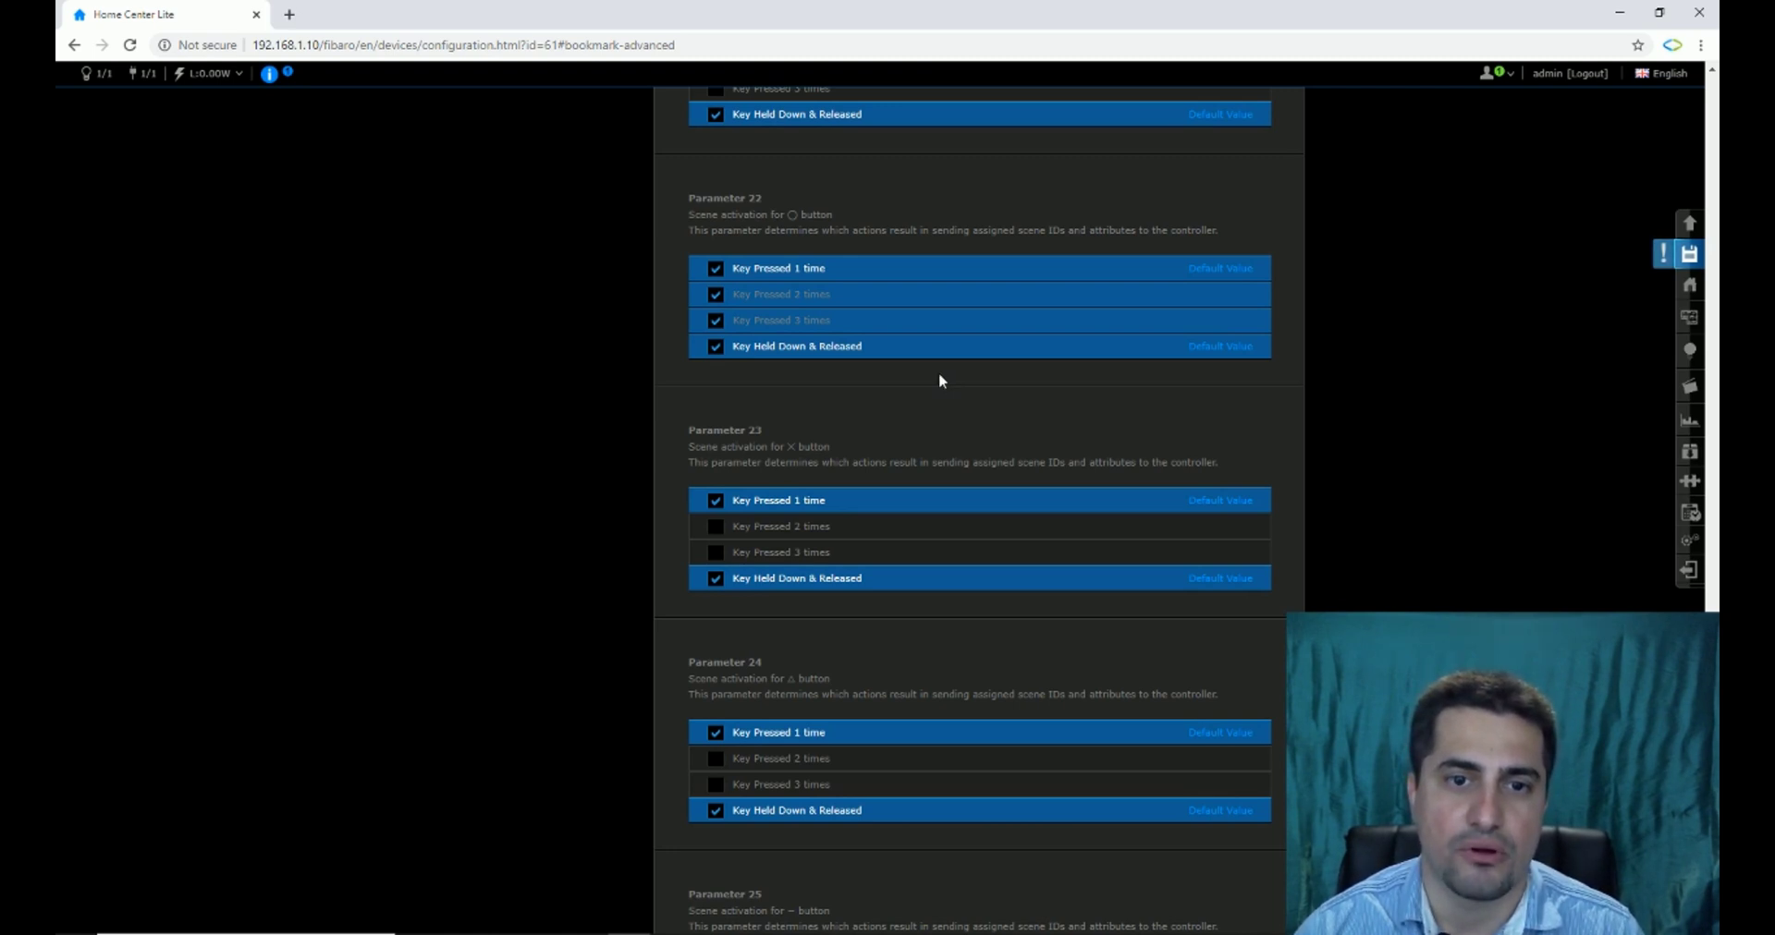
pyautogui.doubleClick(715, 535)
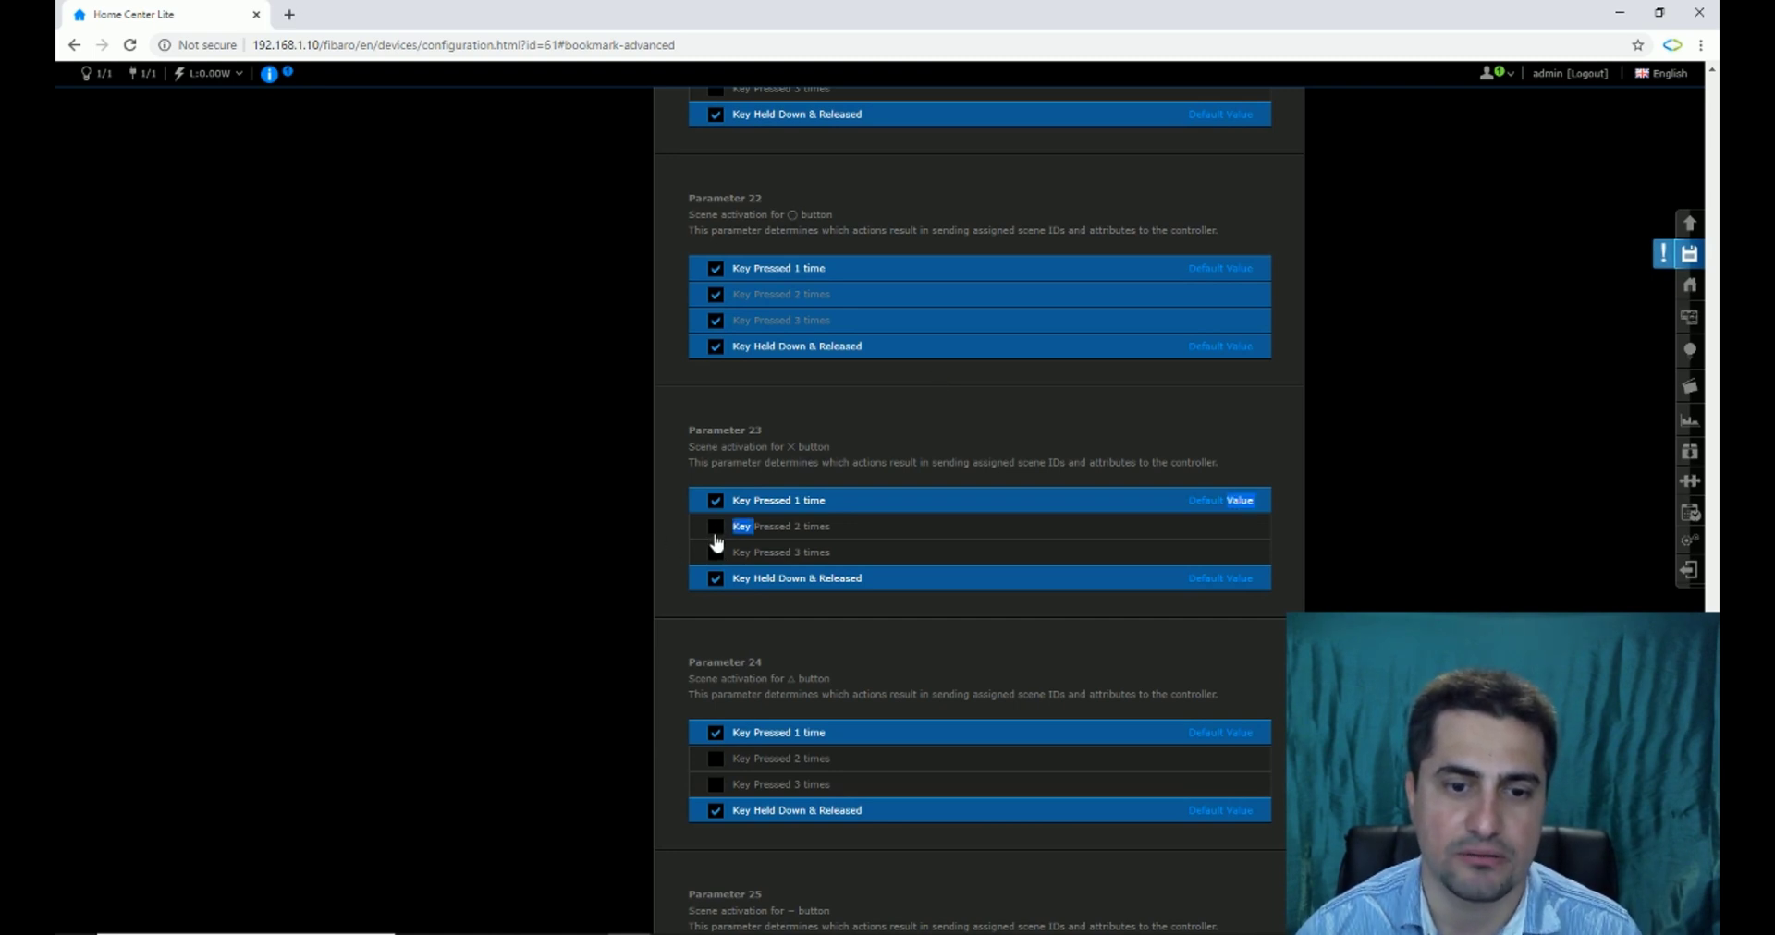
pyautogui.click(715, 534)
pyautogui.click(716, 553)
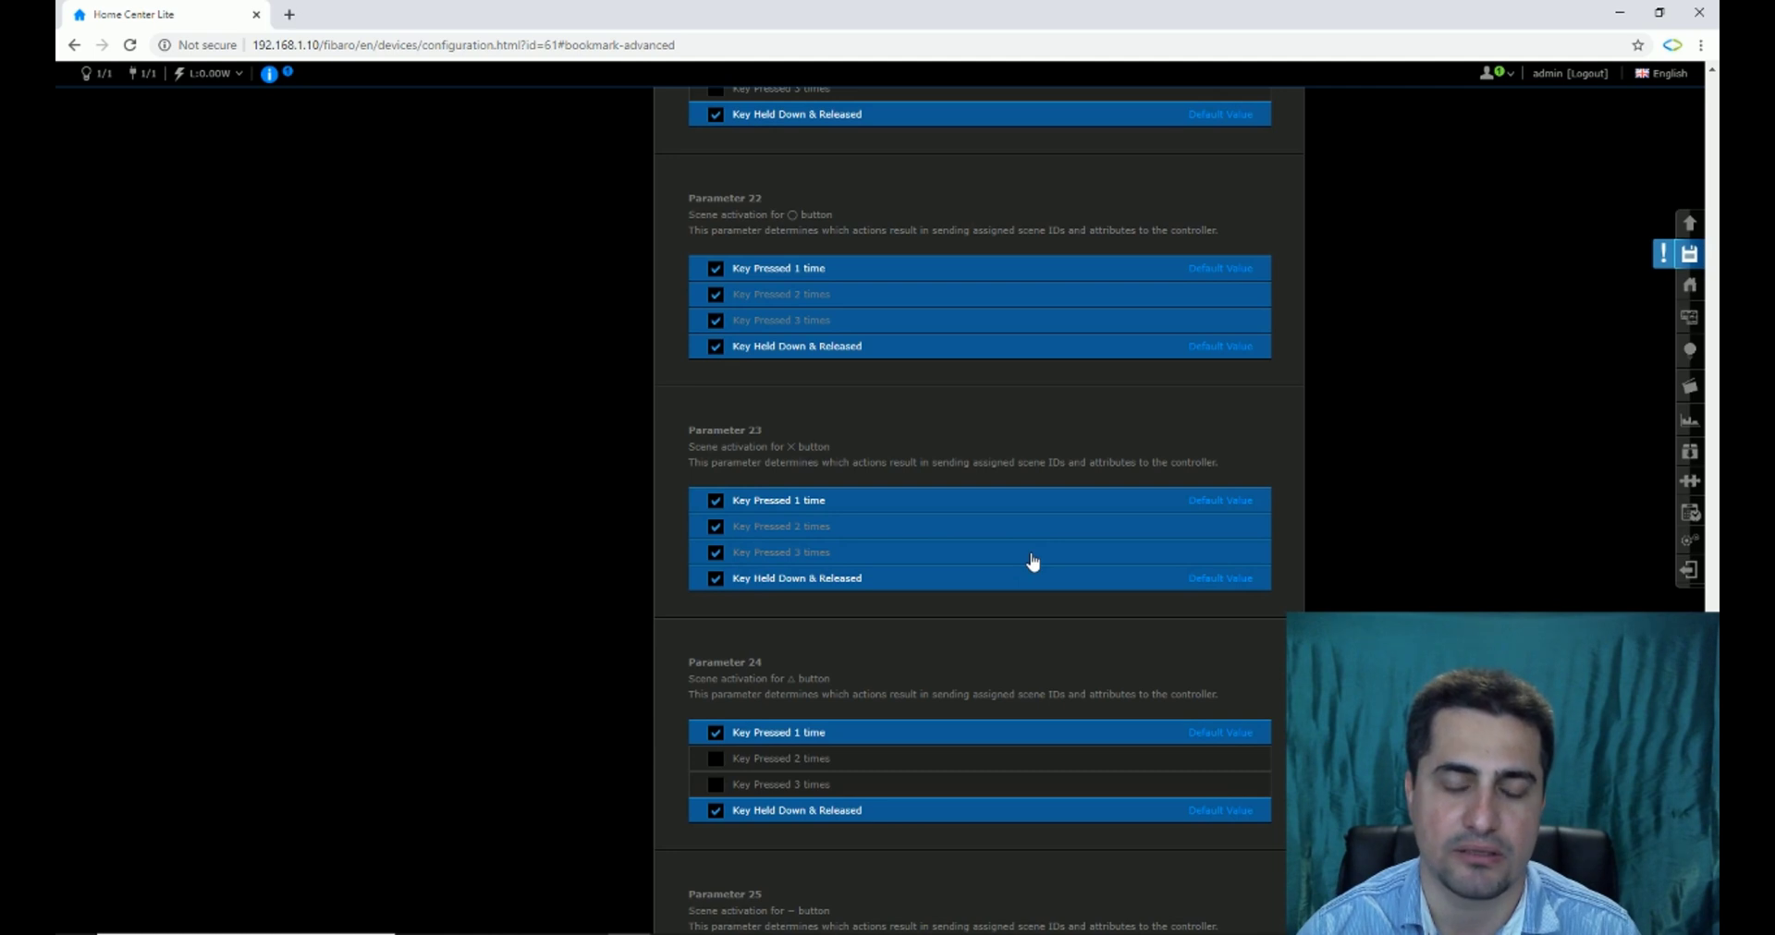
# Enable scene activation for Key Pressed 2 times and 3 times on the triangle button (Parameter 24)
pyautogui.scroll(-2, 1030, 563)
pyautogui.doubleClick(715, 585)
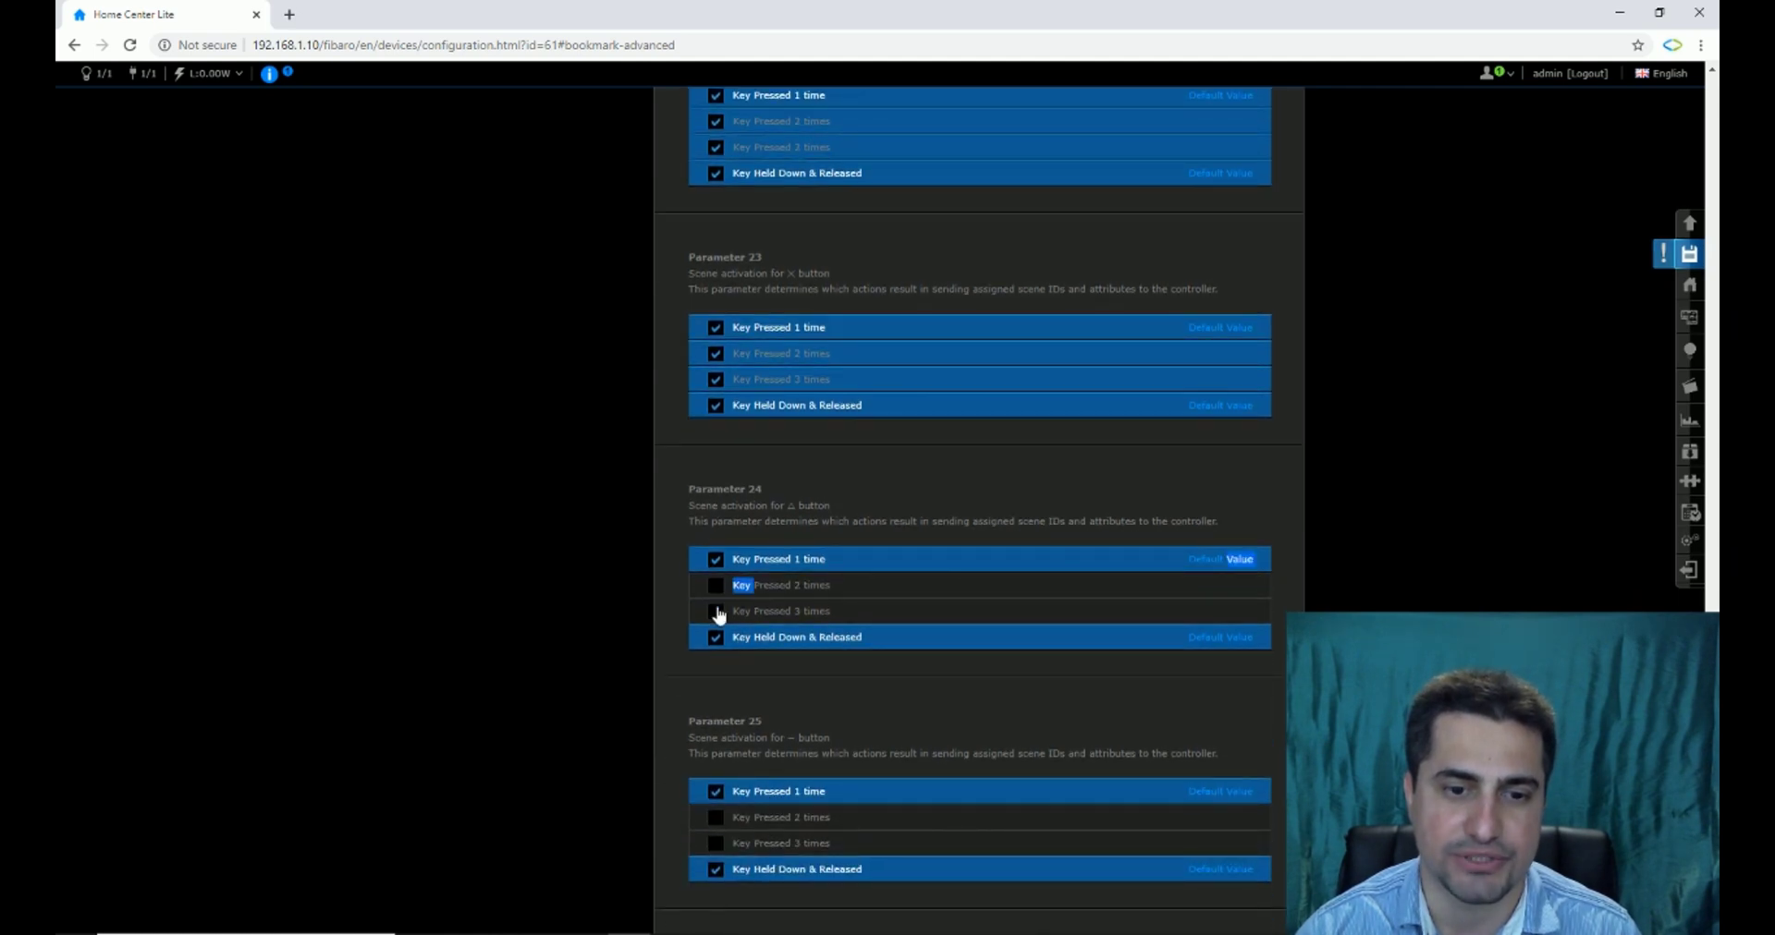
pyautogui.click(715, 587)
pyautogui.click(717, 612)
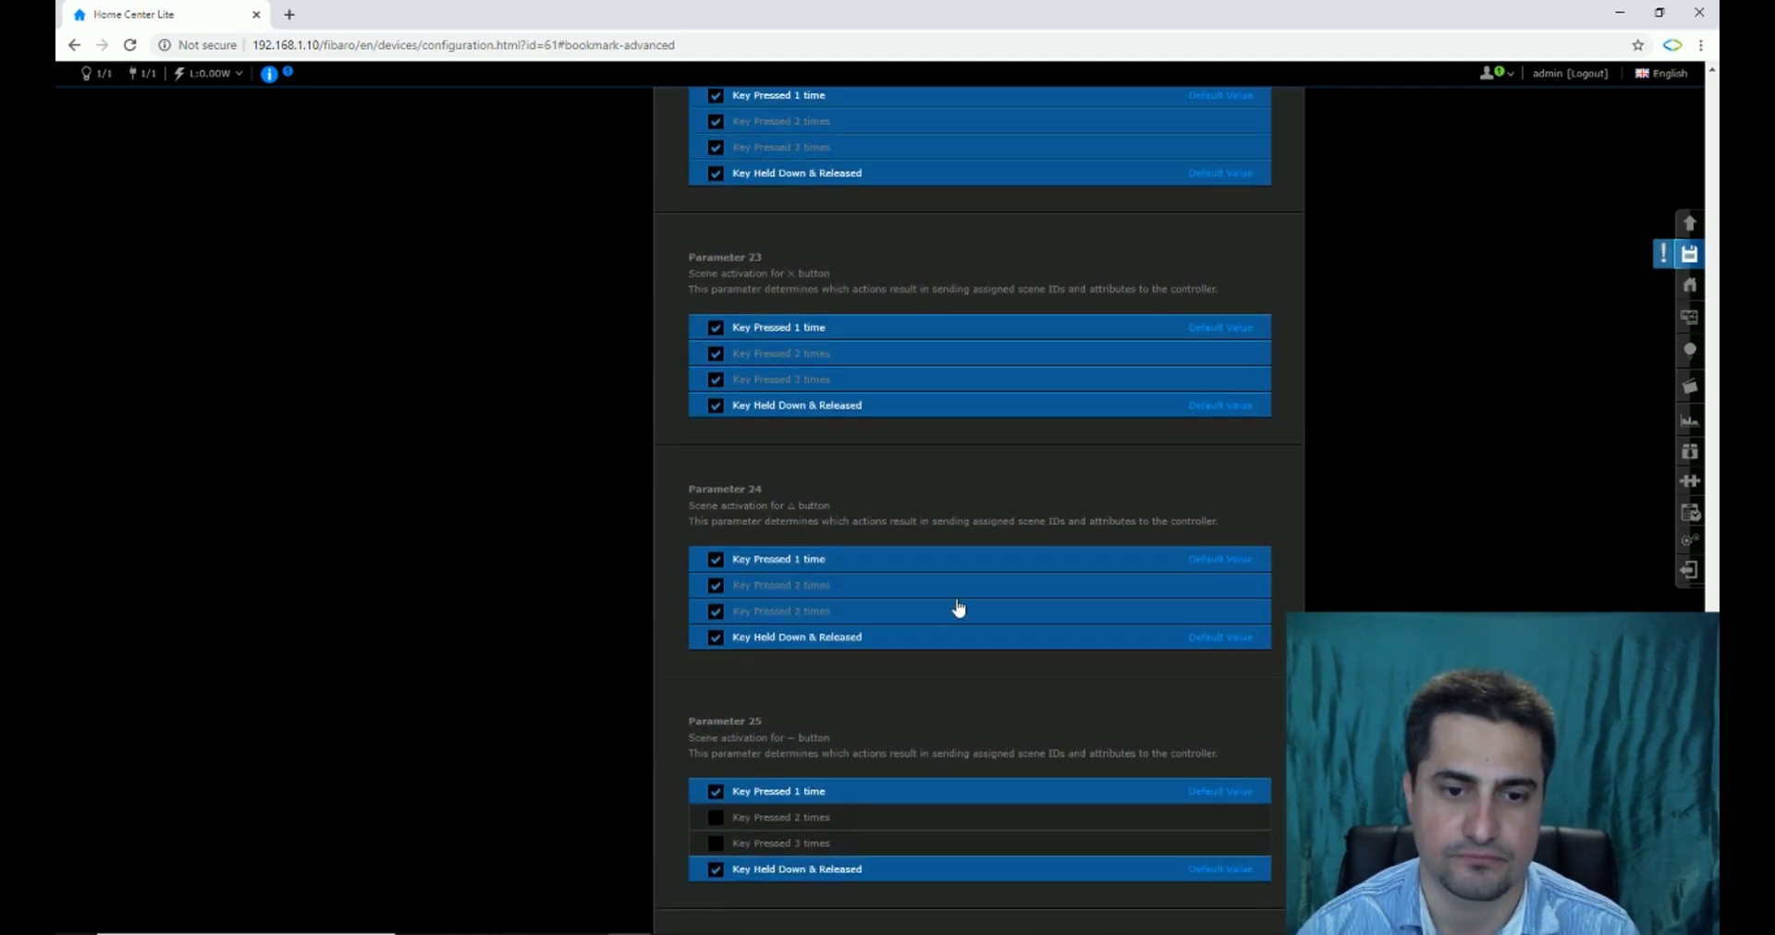
# Enable scene activation for Key Pressed 2 times and 3 times on the minus and plus buttons (Parameters 25 and 26)
pyautogui.scroll(-4, 959, 608)
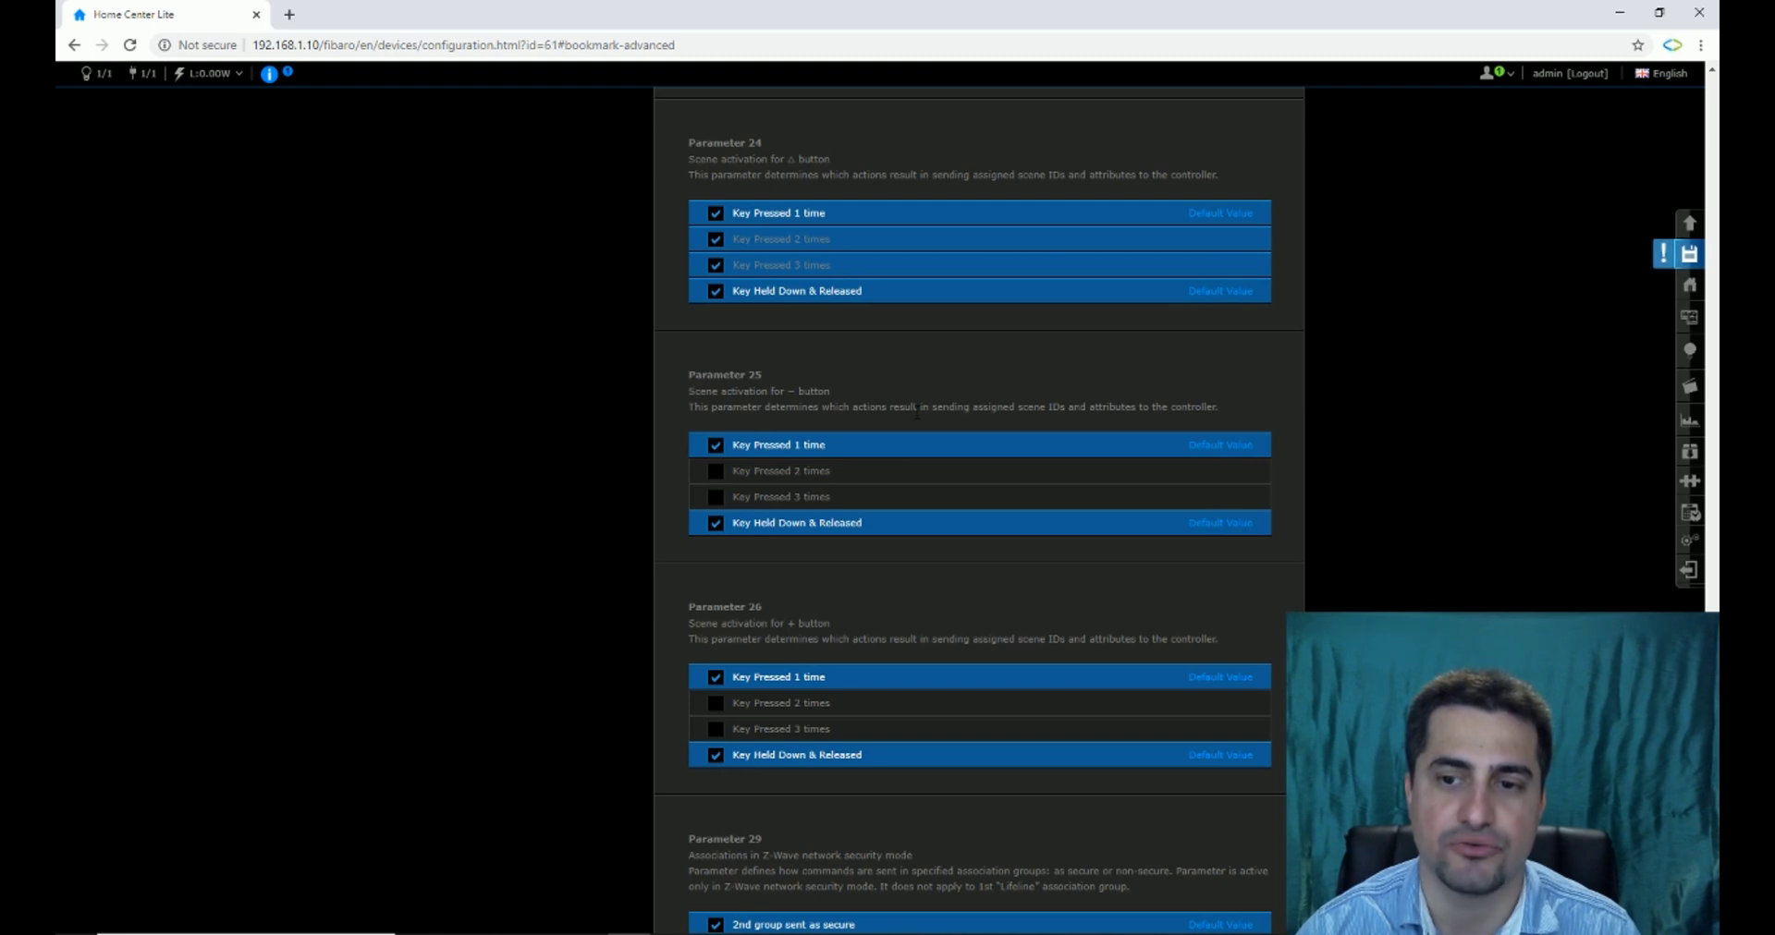
pyautogui.click(716, 472)
pyautogui.click(716, 498)
pyautogui.scroll(-2, 717, 522)
pyautogui.click(716, 531)
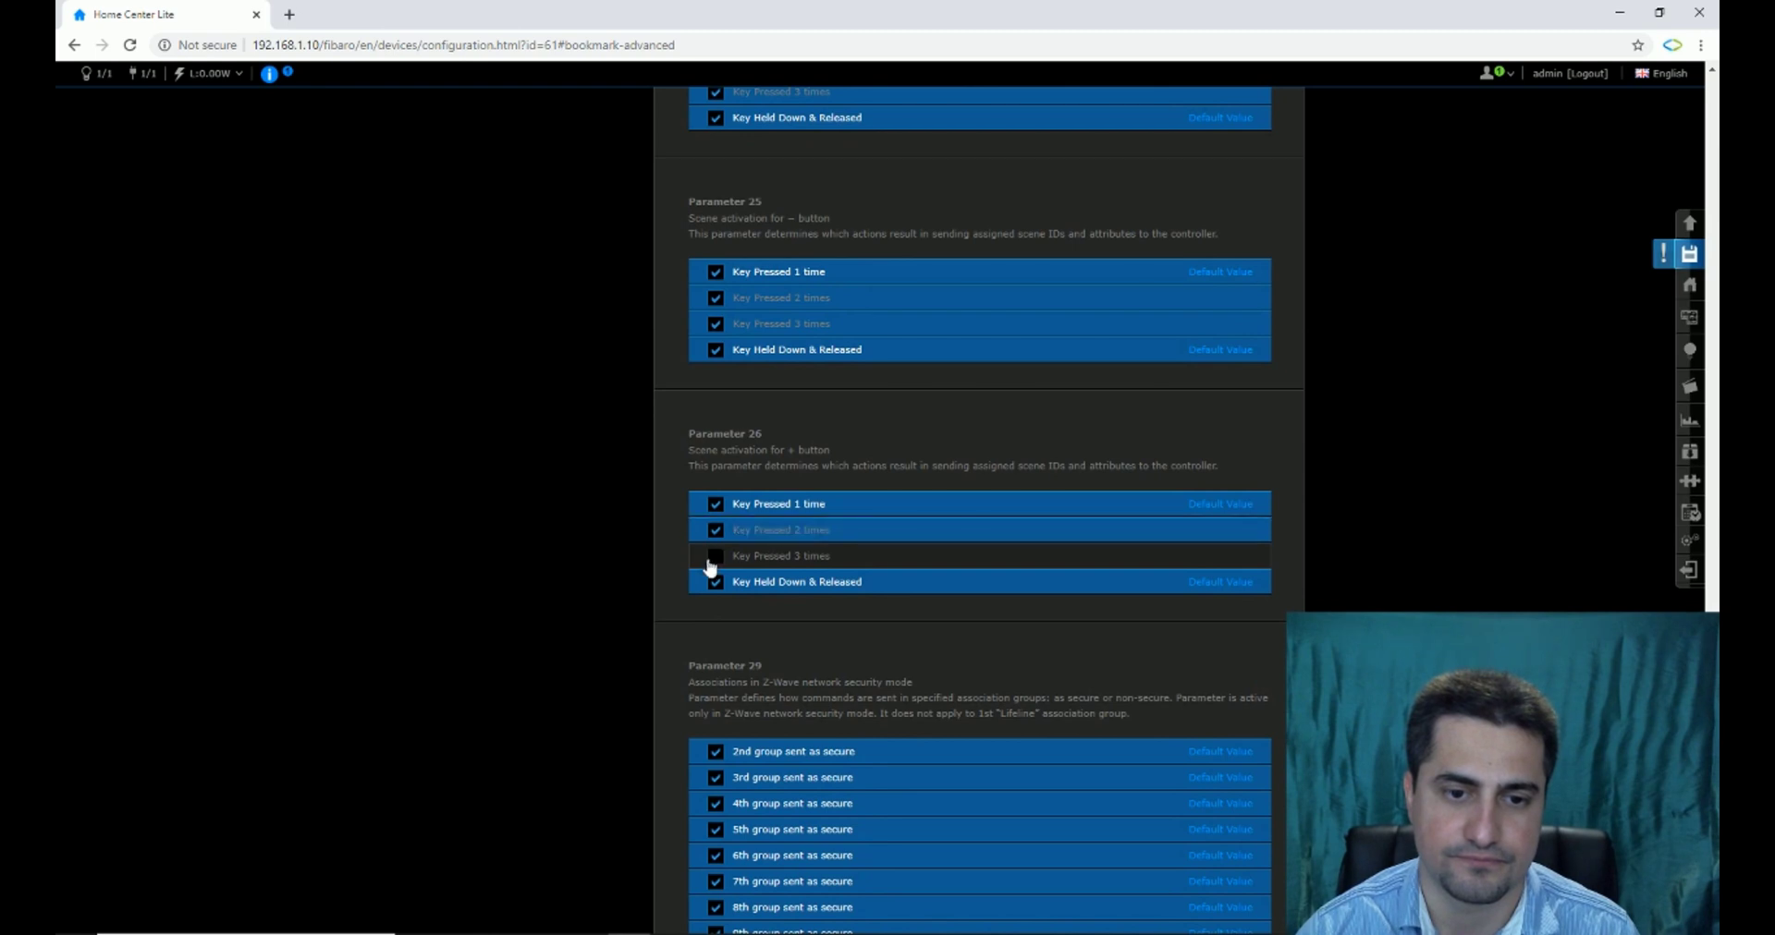
pyautogui.click(716, 556)
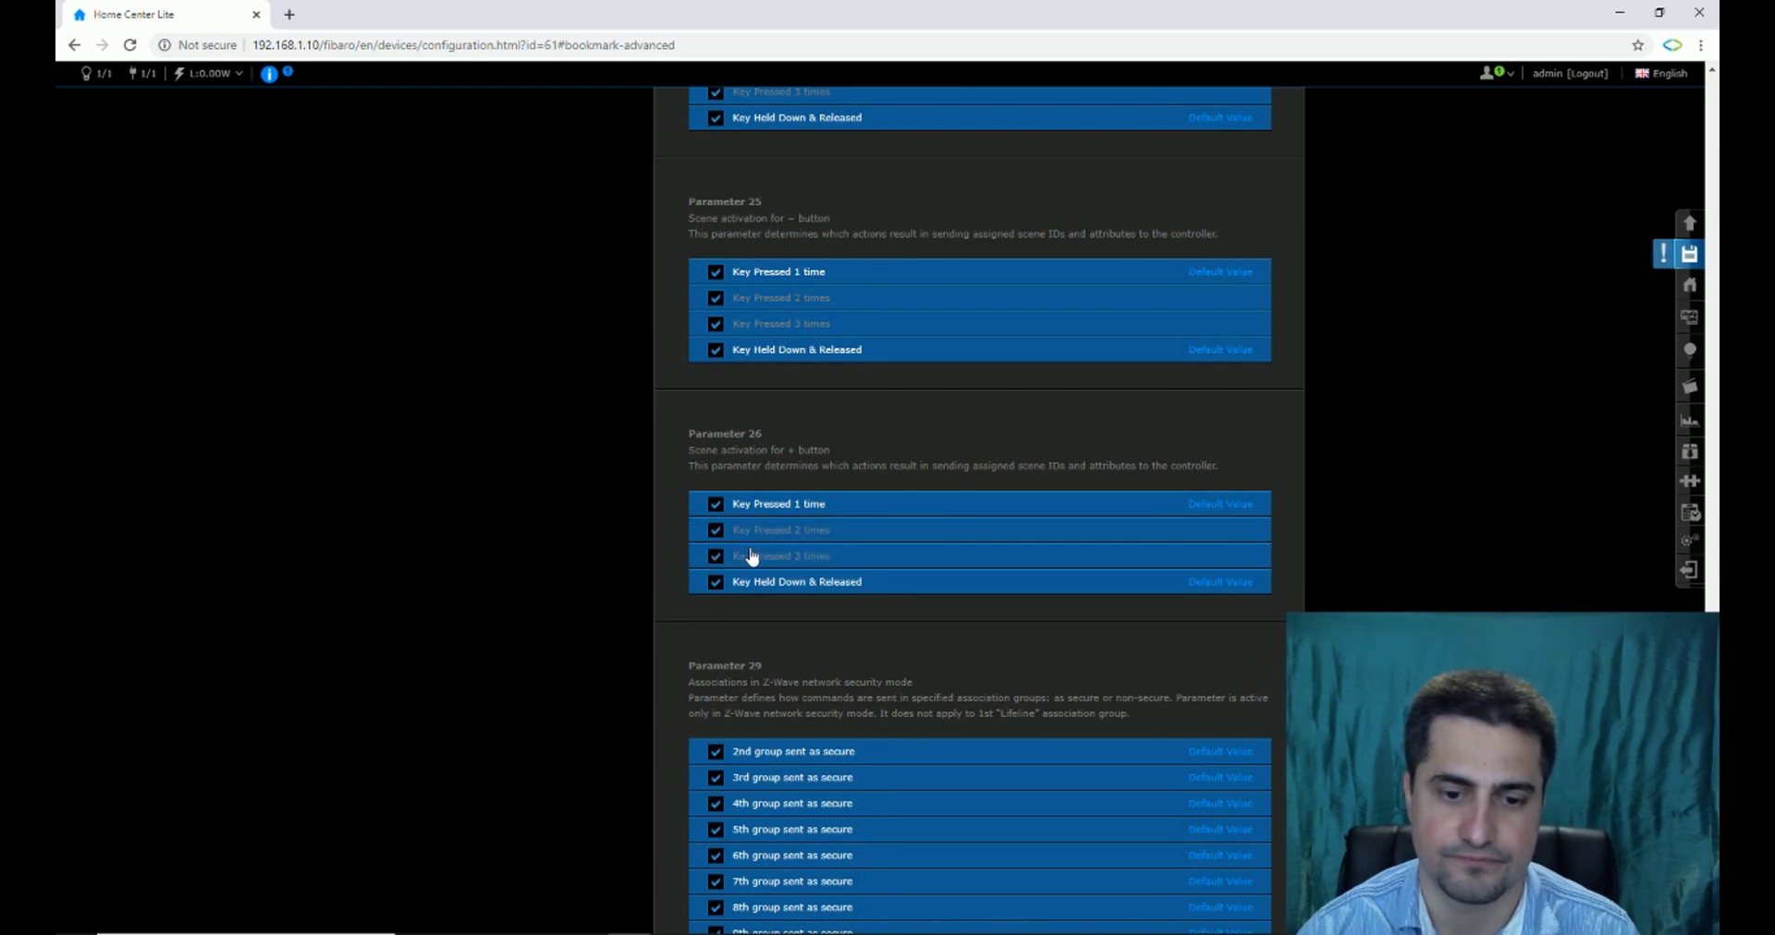
# Enable scene activation for Key Pressed 2 times and 3 times on the square button (Parameter 21)
pyautogui.scroll(8, 1479, 388)
pyautogui.scroll(4, 1522, 379)
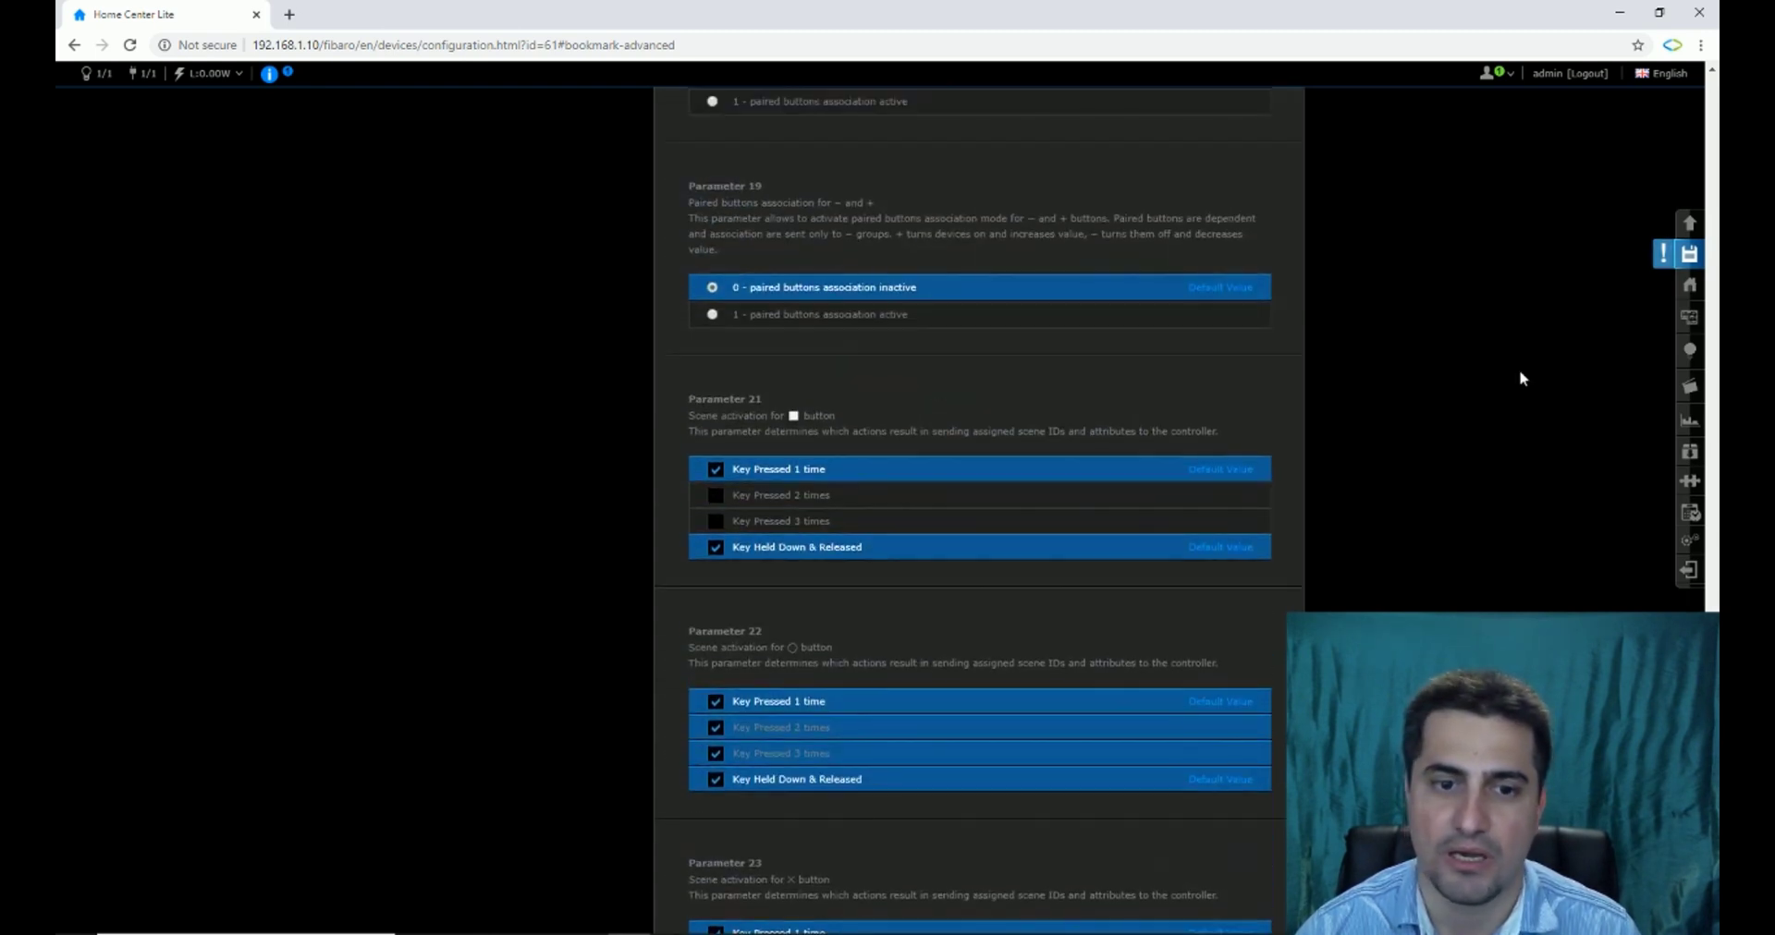
pyautogui.click(715, 495)
pyautogui.click(715, 521)
pyautogui.scroll(4, 1340, 392)
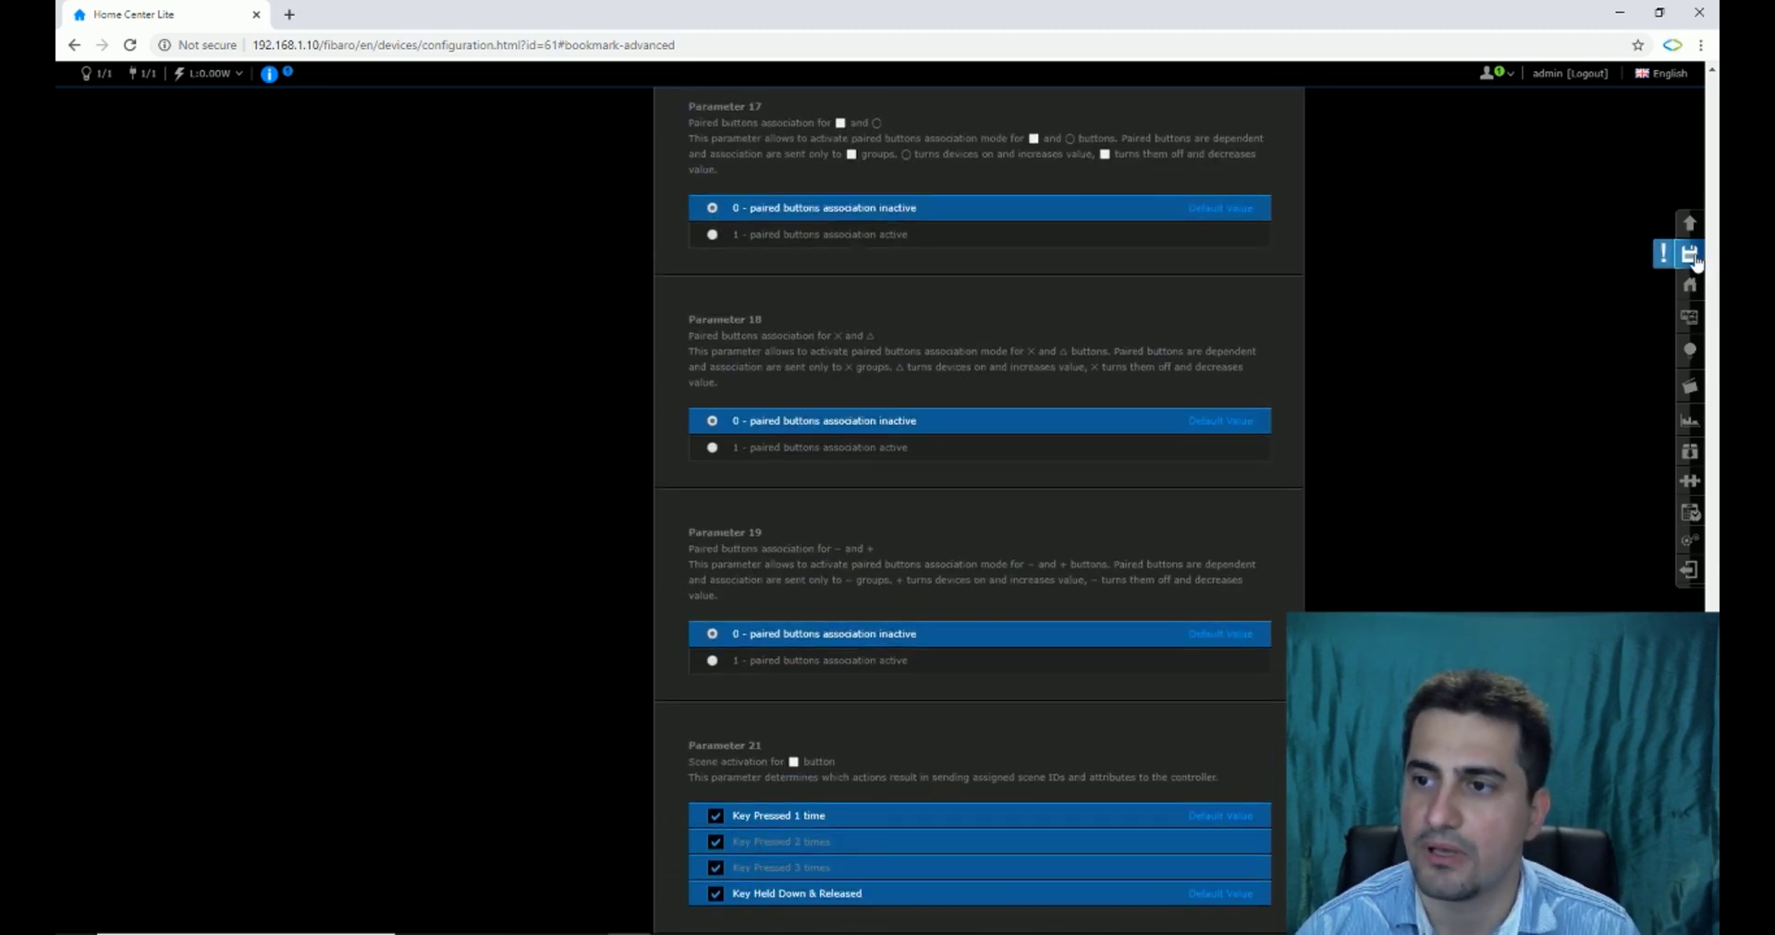
# Save the KeyFob's parameter changes and reopen the configuration of device 60.0 to view its button reactions
pyautogui.click(1691, 259)
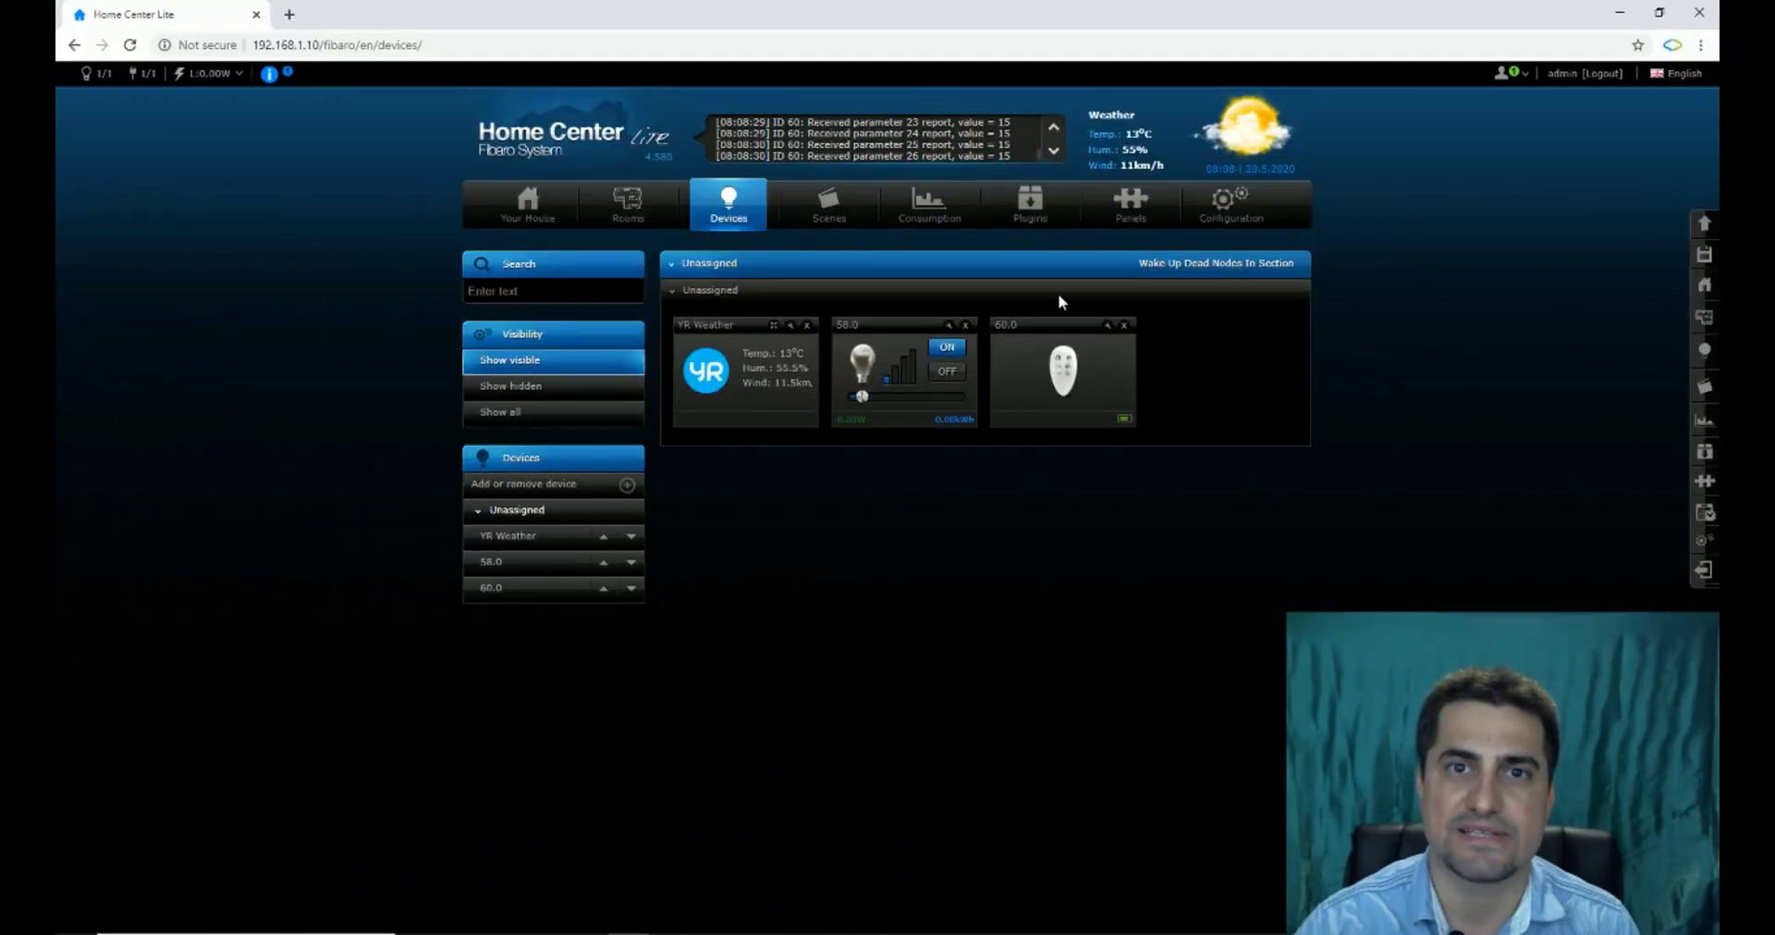
pyautogui.click(1107, 329)
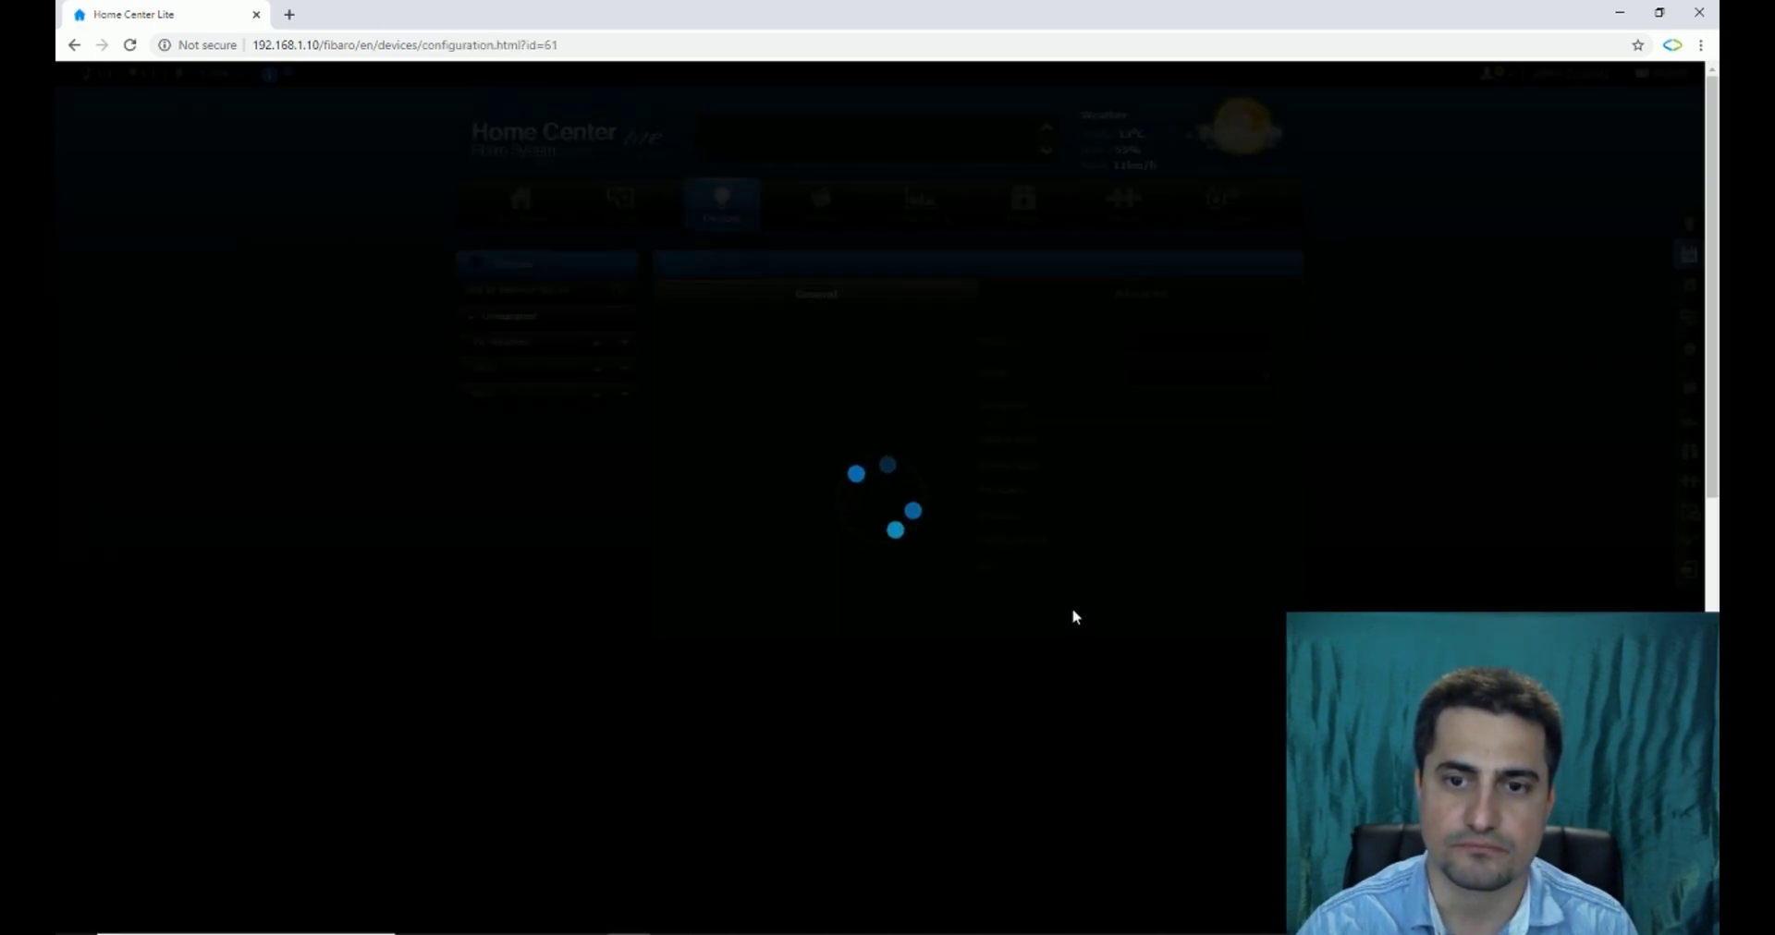
pyautogui.scroll(-3, 1076, 606)
pyautogui.scroll(3, 1083, 607)
pyautogui.scroll(-3, 1083, 606)
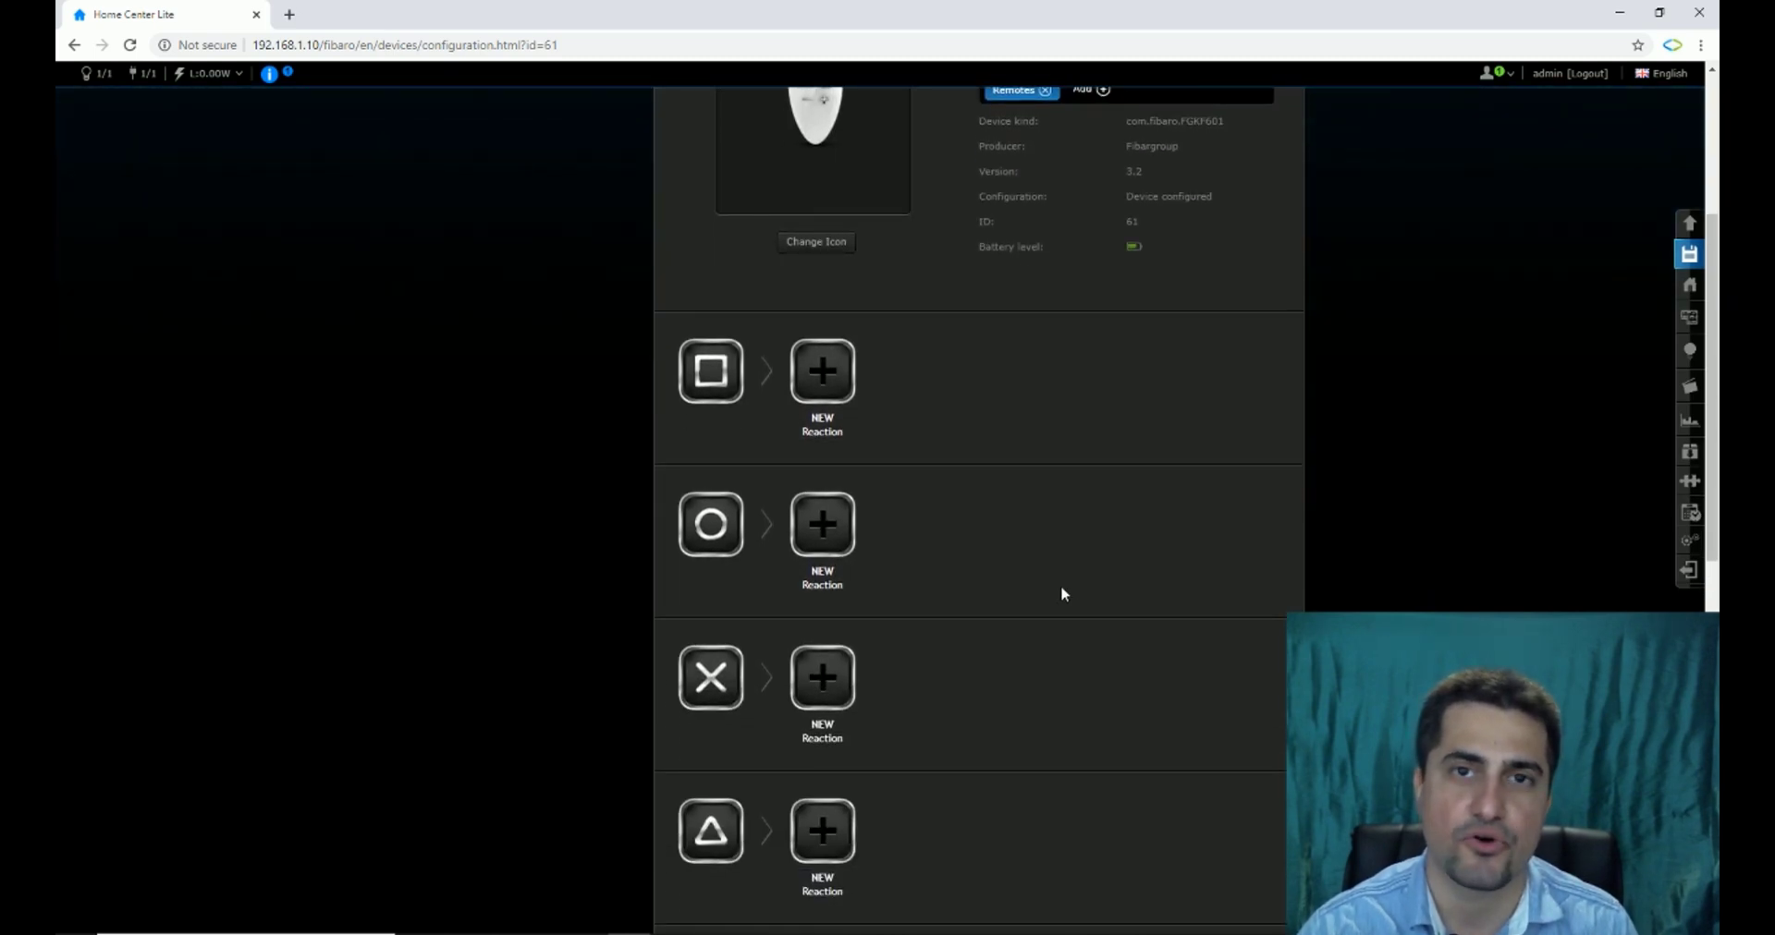
pyautogui.scroll(-6, 1061, 585)
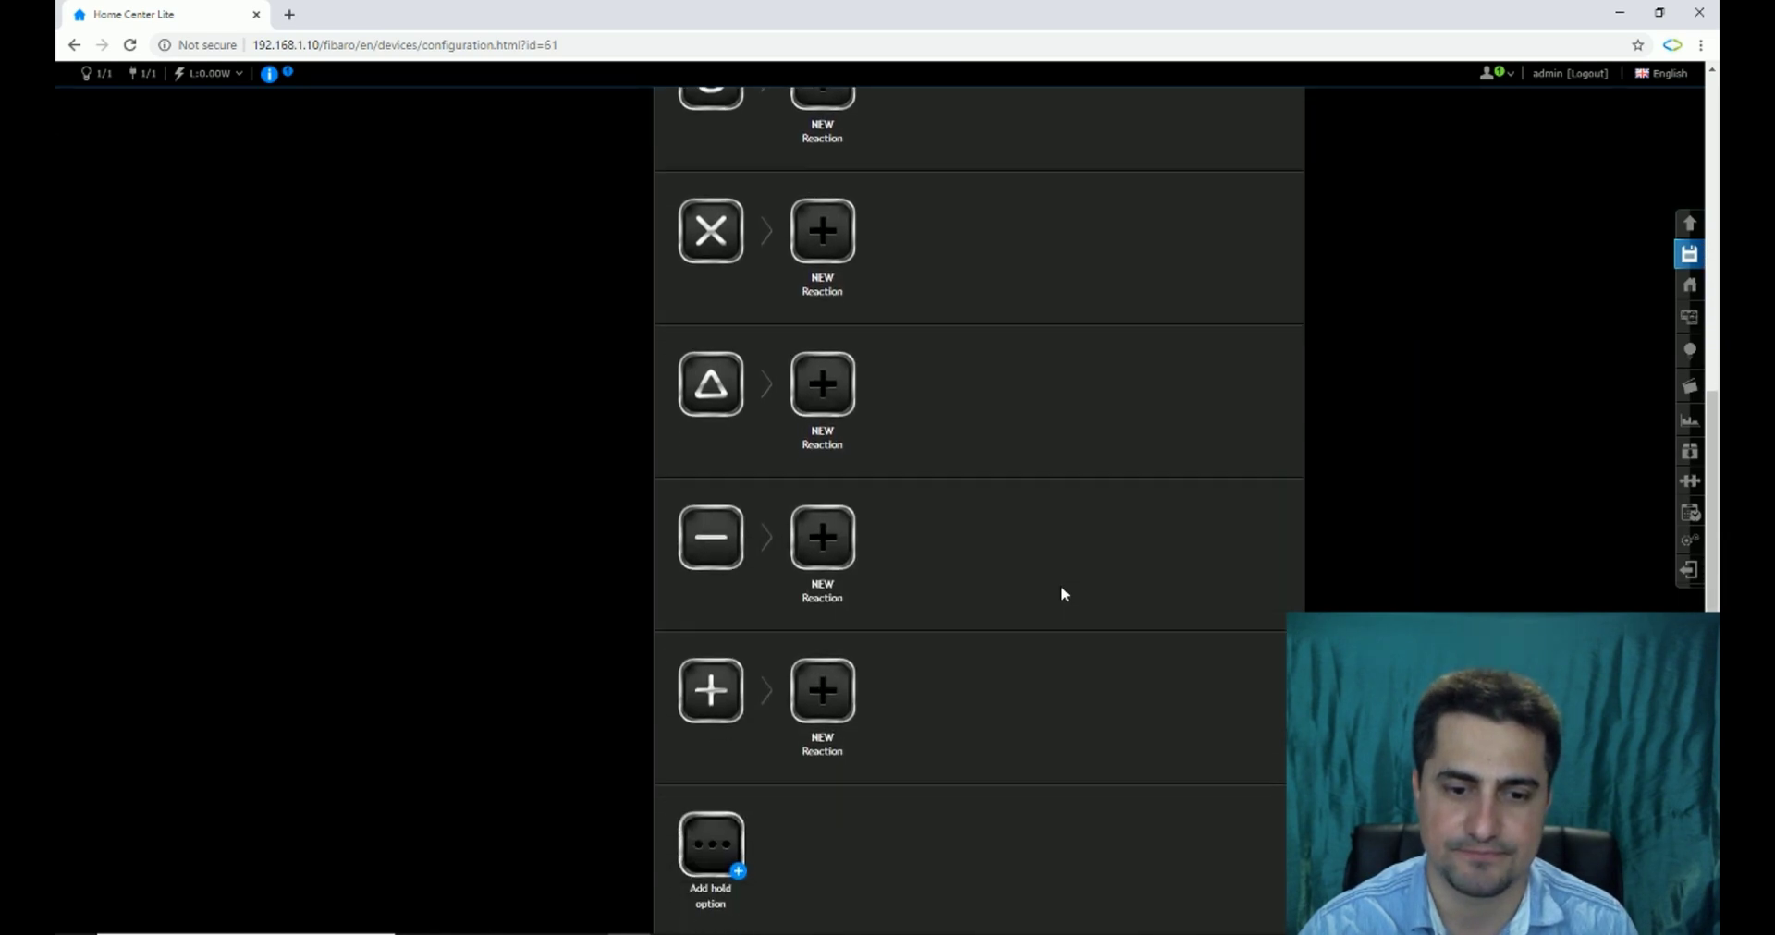
pyautogui.scroll(5, 1061, 585)
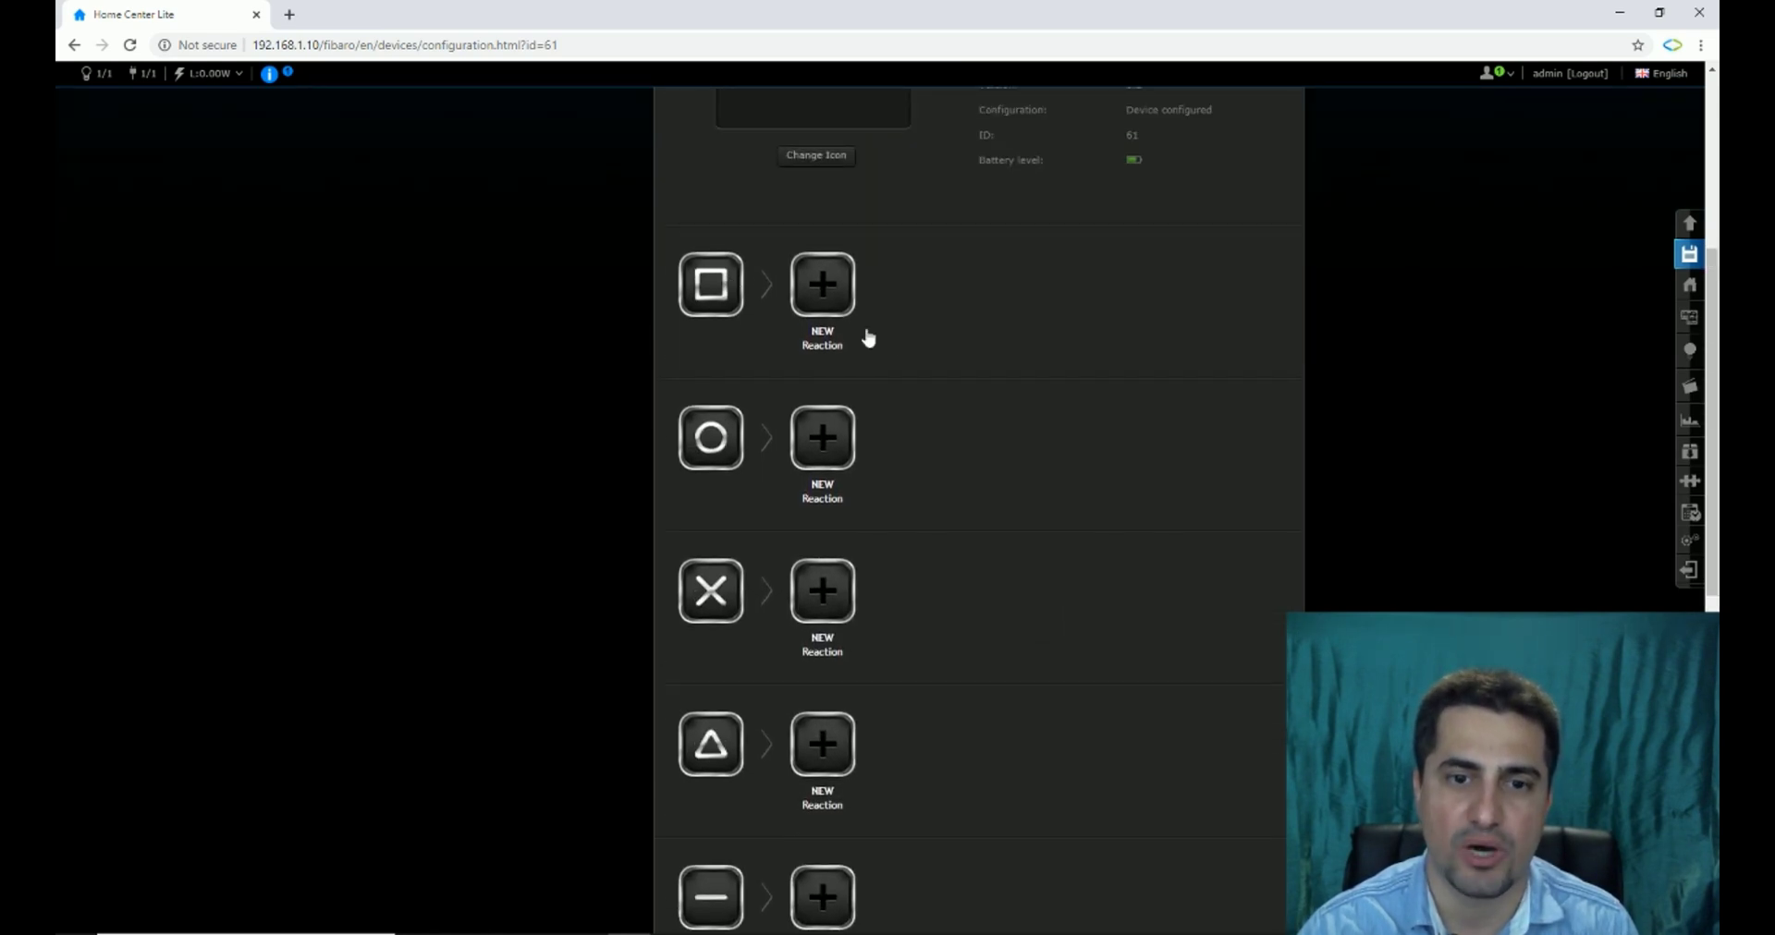
# Add a reaction to the square button that sets the level of light 58.0 to 99, and return to the device overview
pyautogui.click(813, 310)
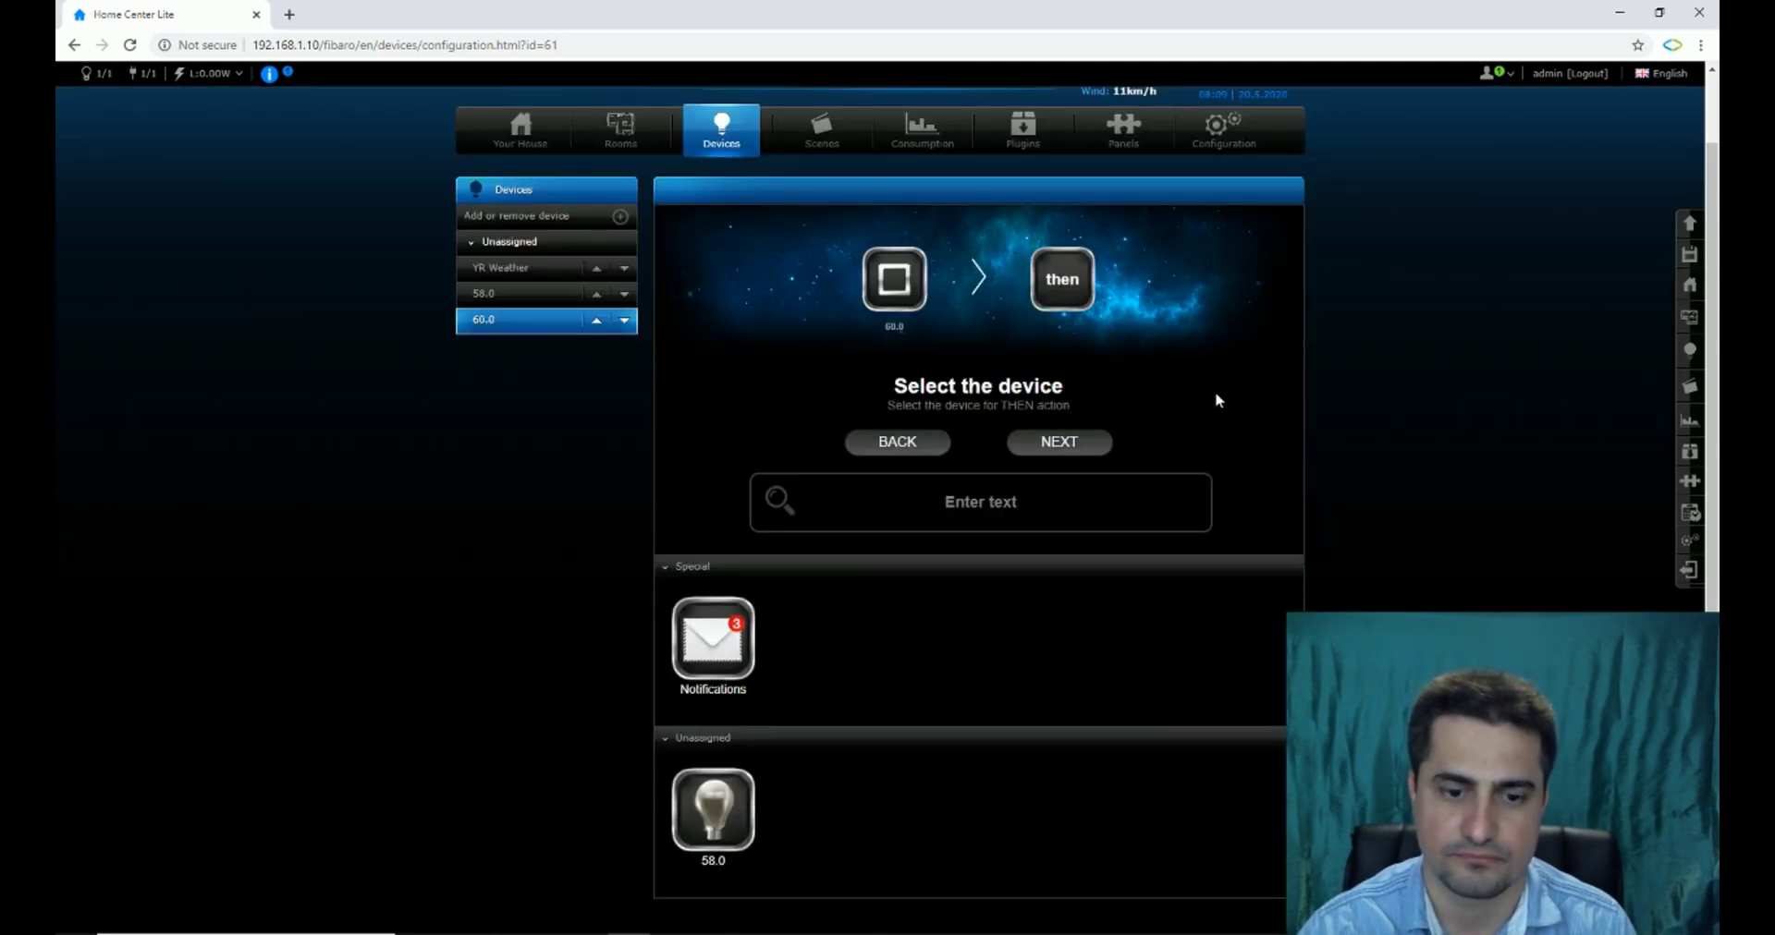
pyautogui.doubleClick(712, 802)
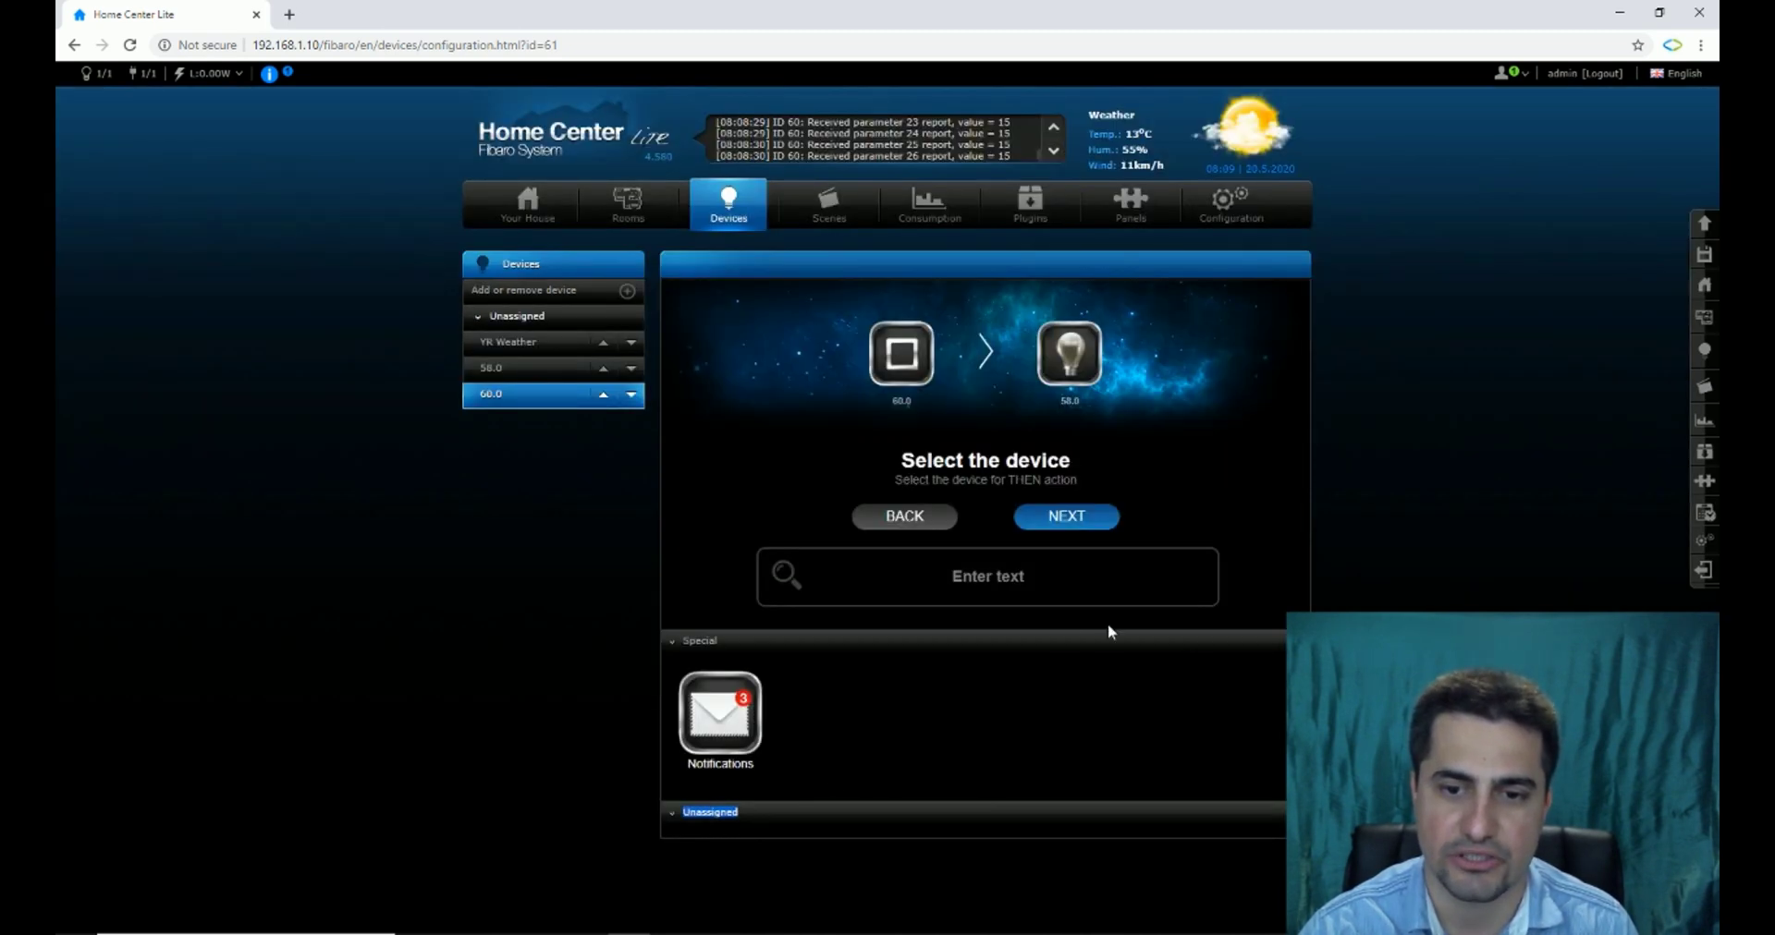
pyautogui.click(1070, 523)
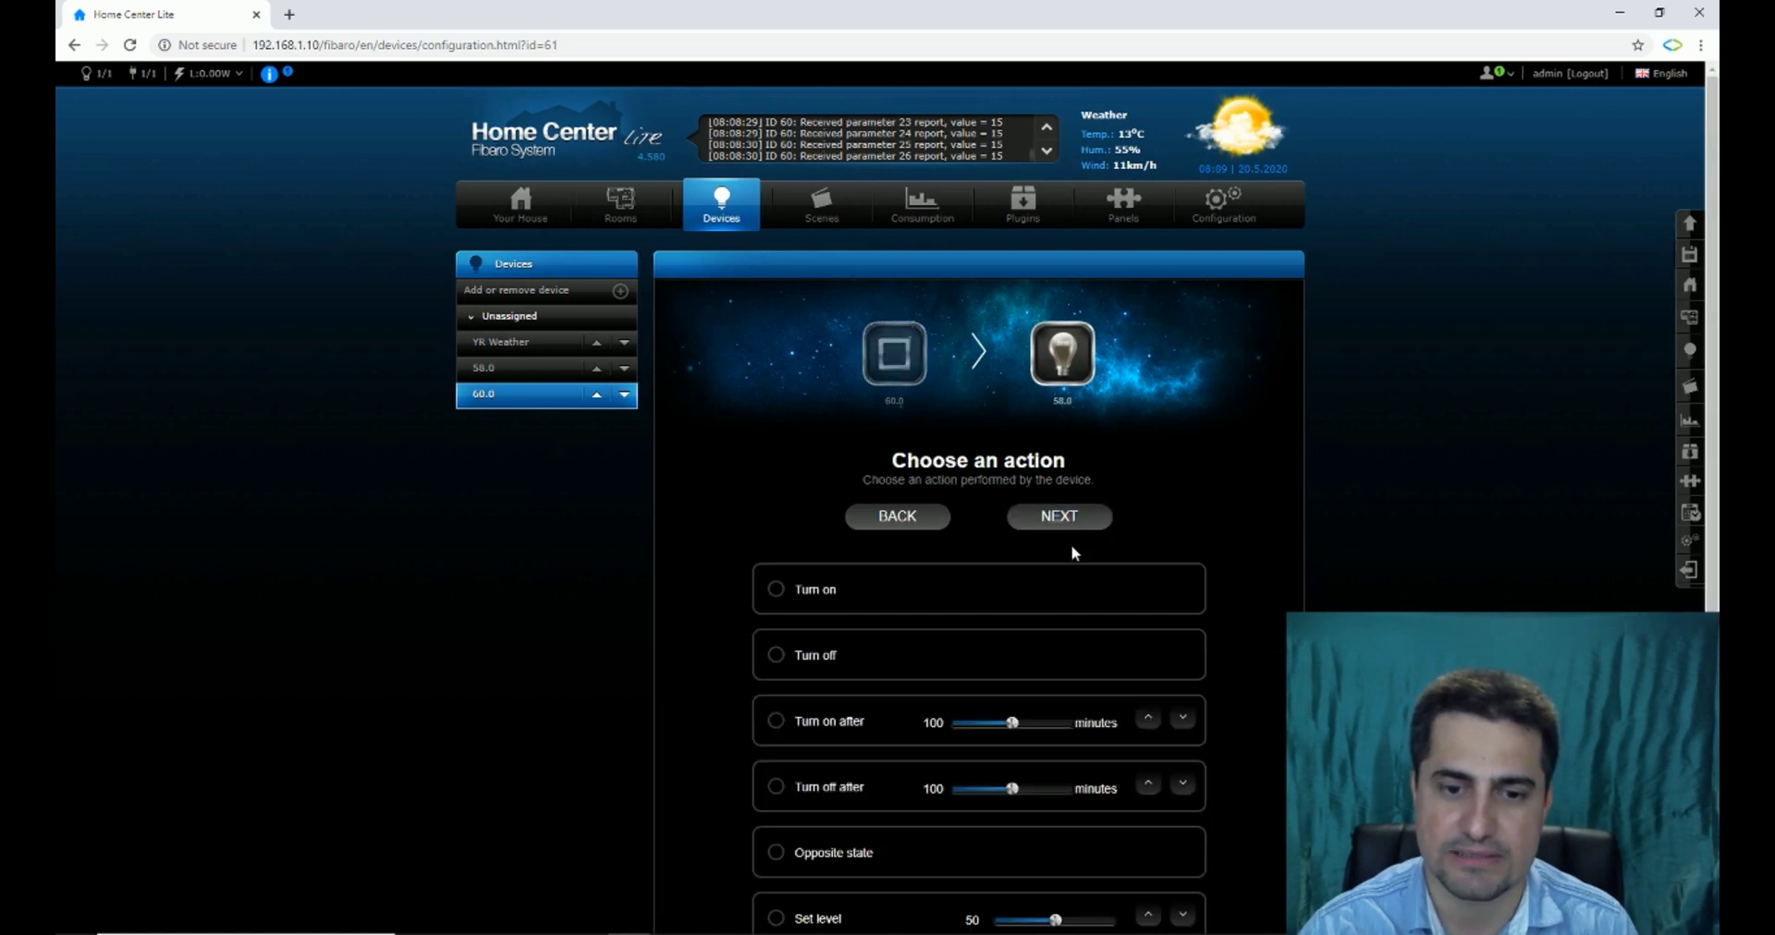
pyautogui.scroll(-1, 1072, 537)
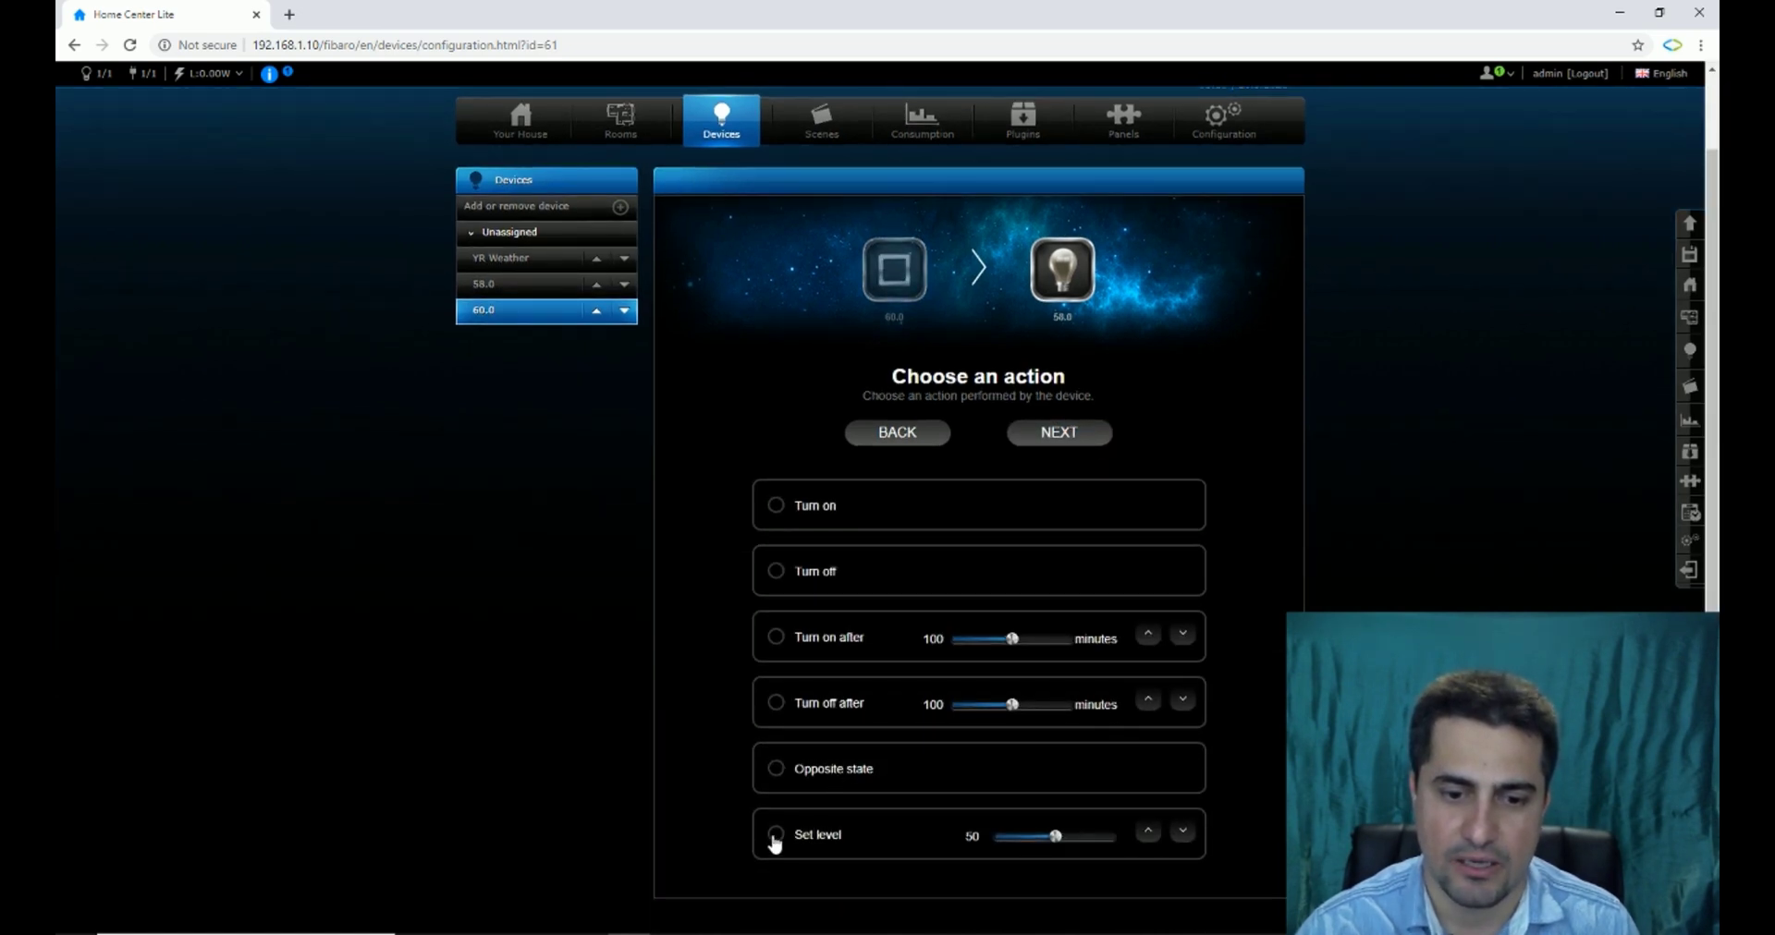
pyautogui.click(775, 839)
pyautogui.moveTo(1057, 843); pyautogui.dragTo(1129, 846)
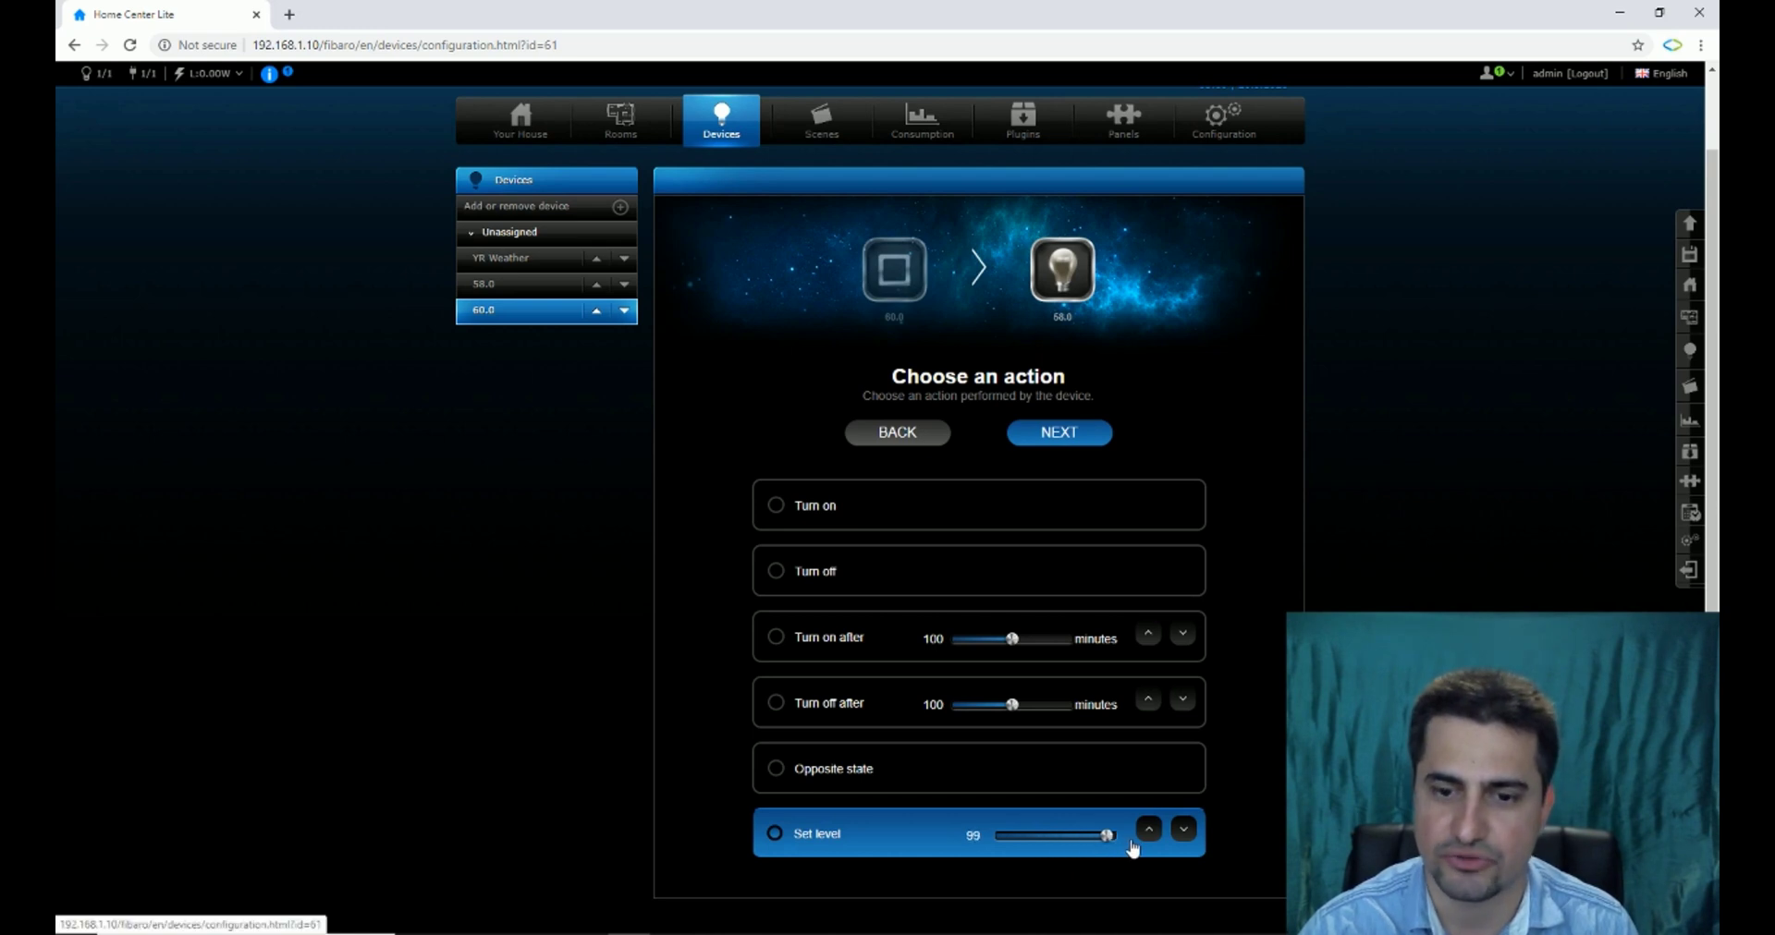
pyautogui.click(1054, 434)
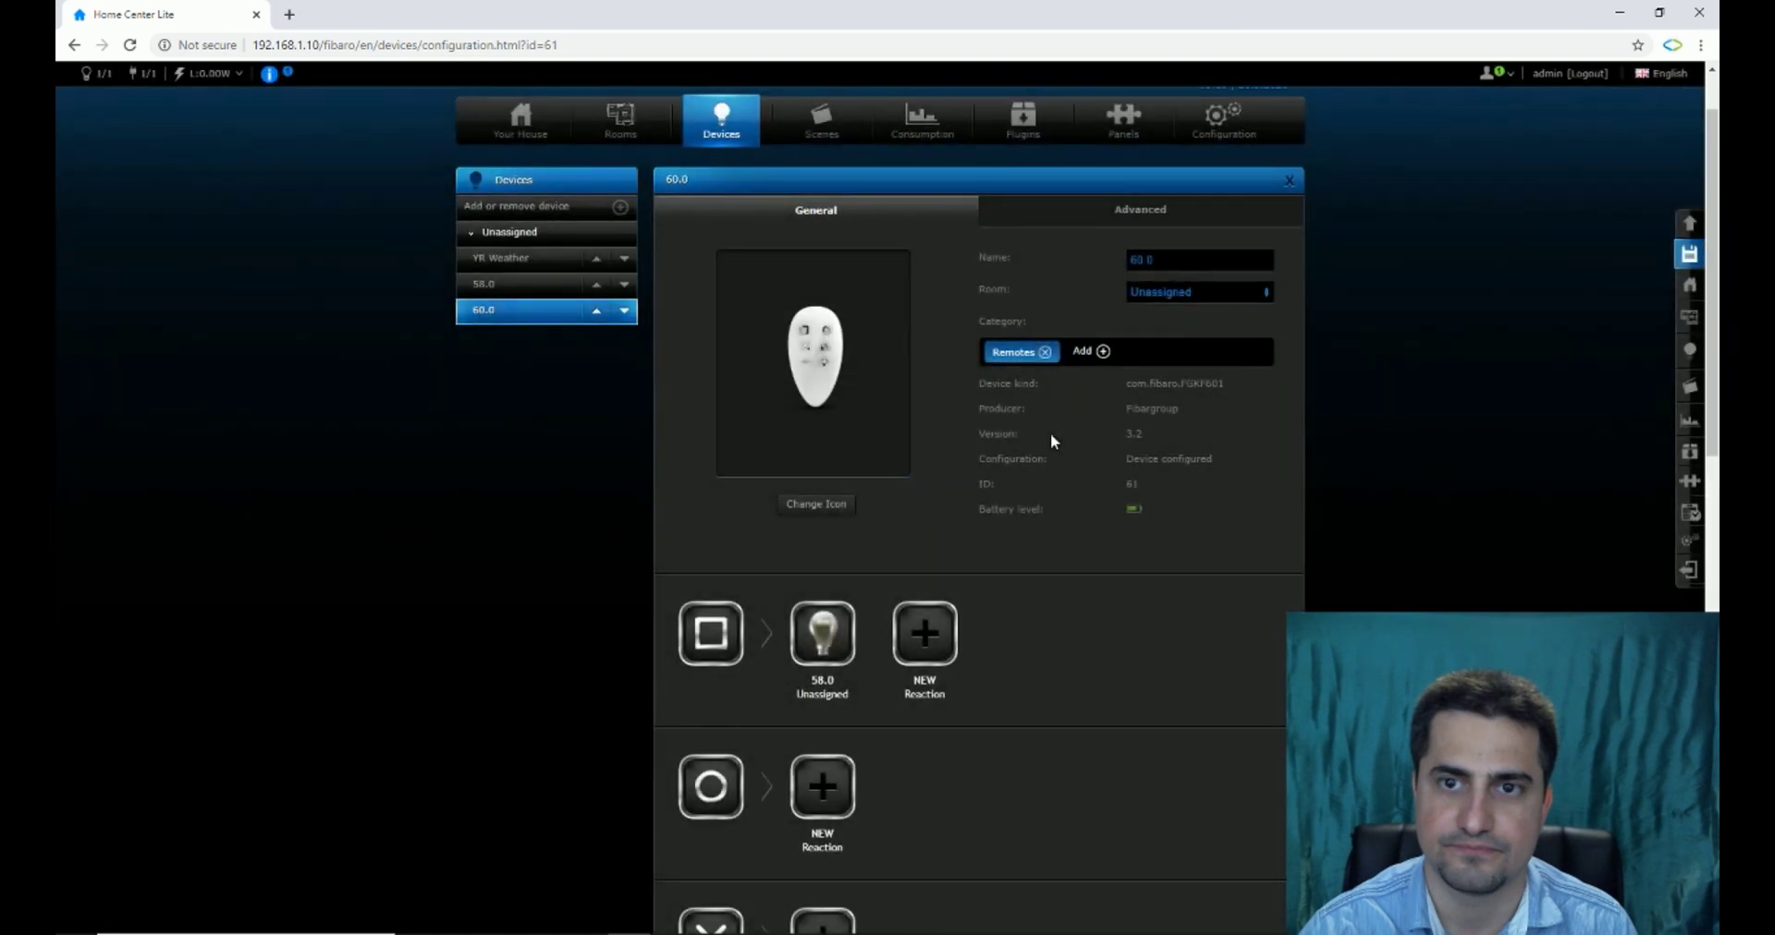
pyautogui.scroll(1, 863, 338)
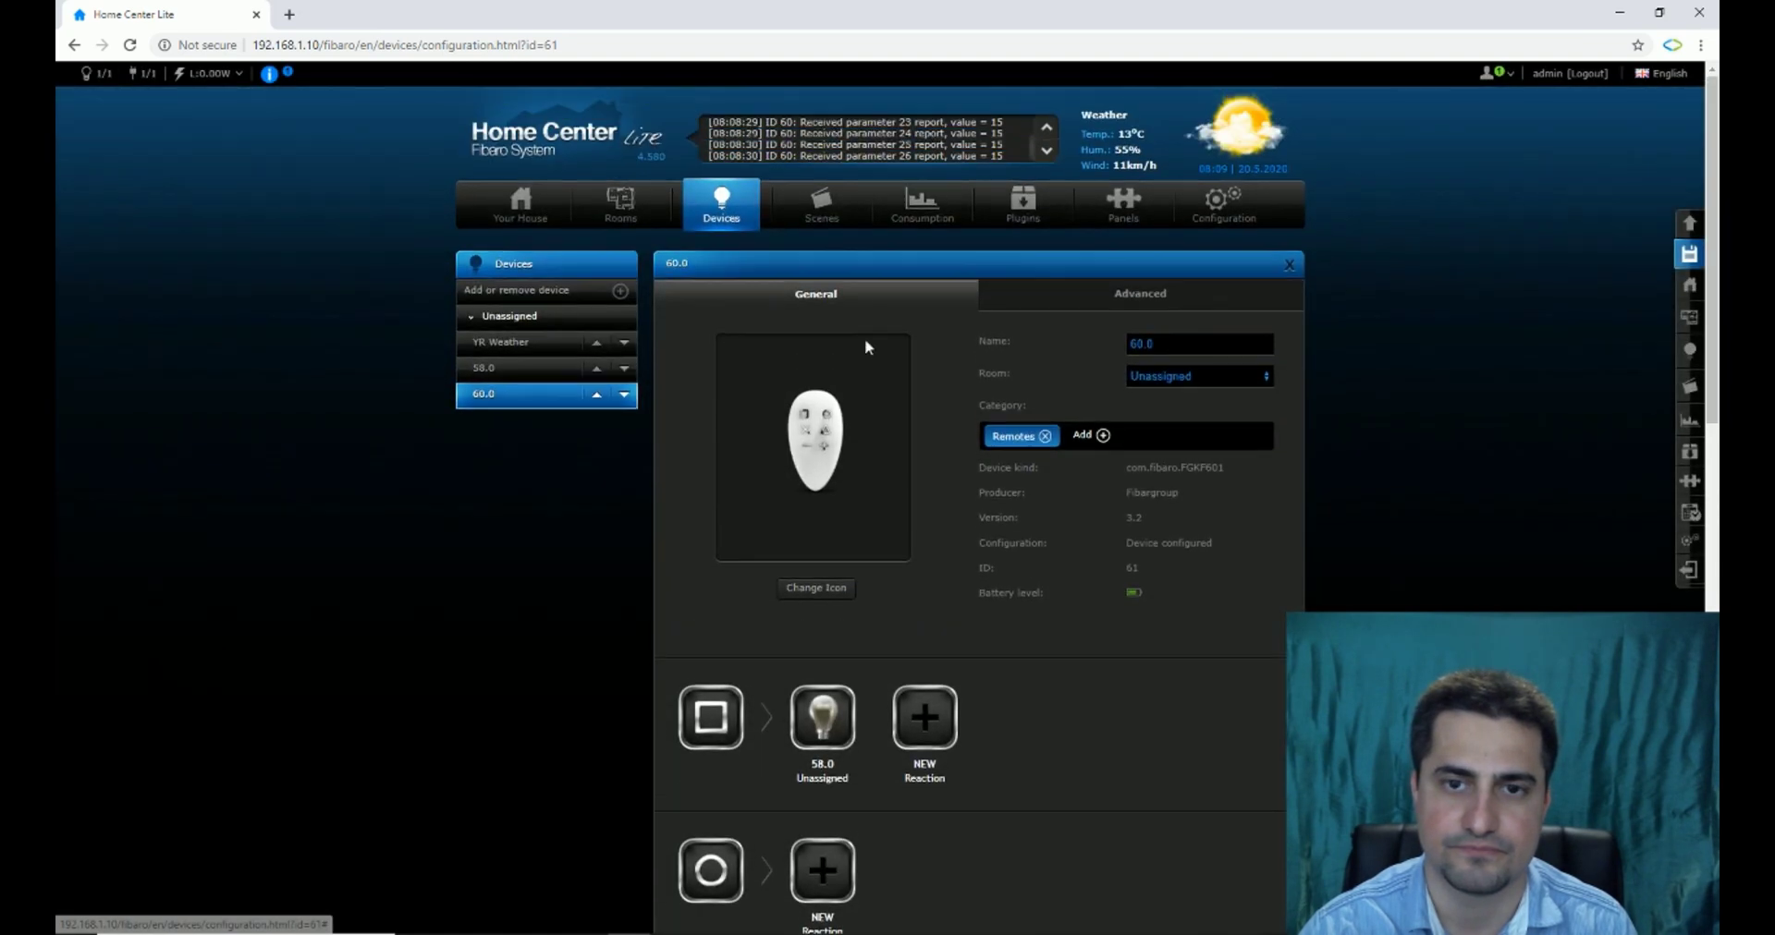
pyautogui.click(721, 205)
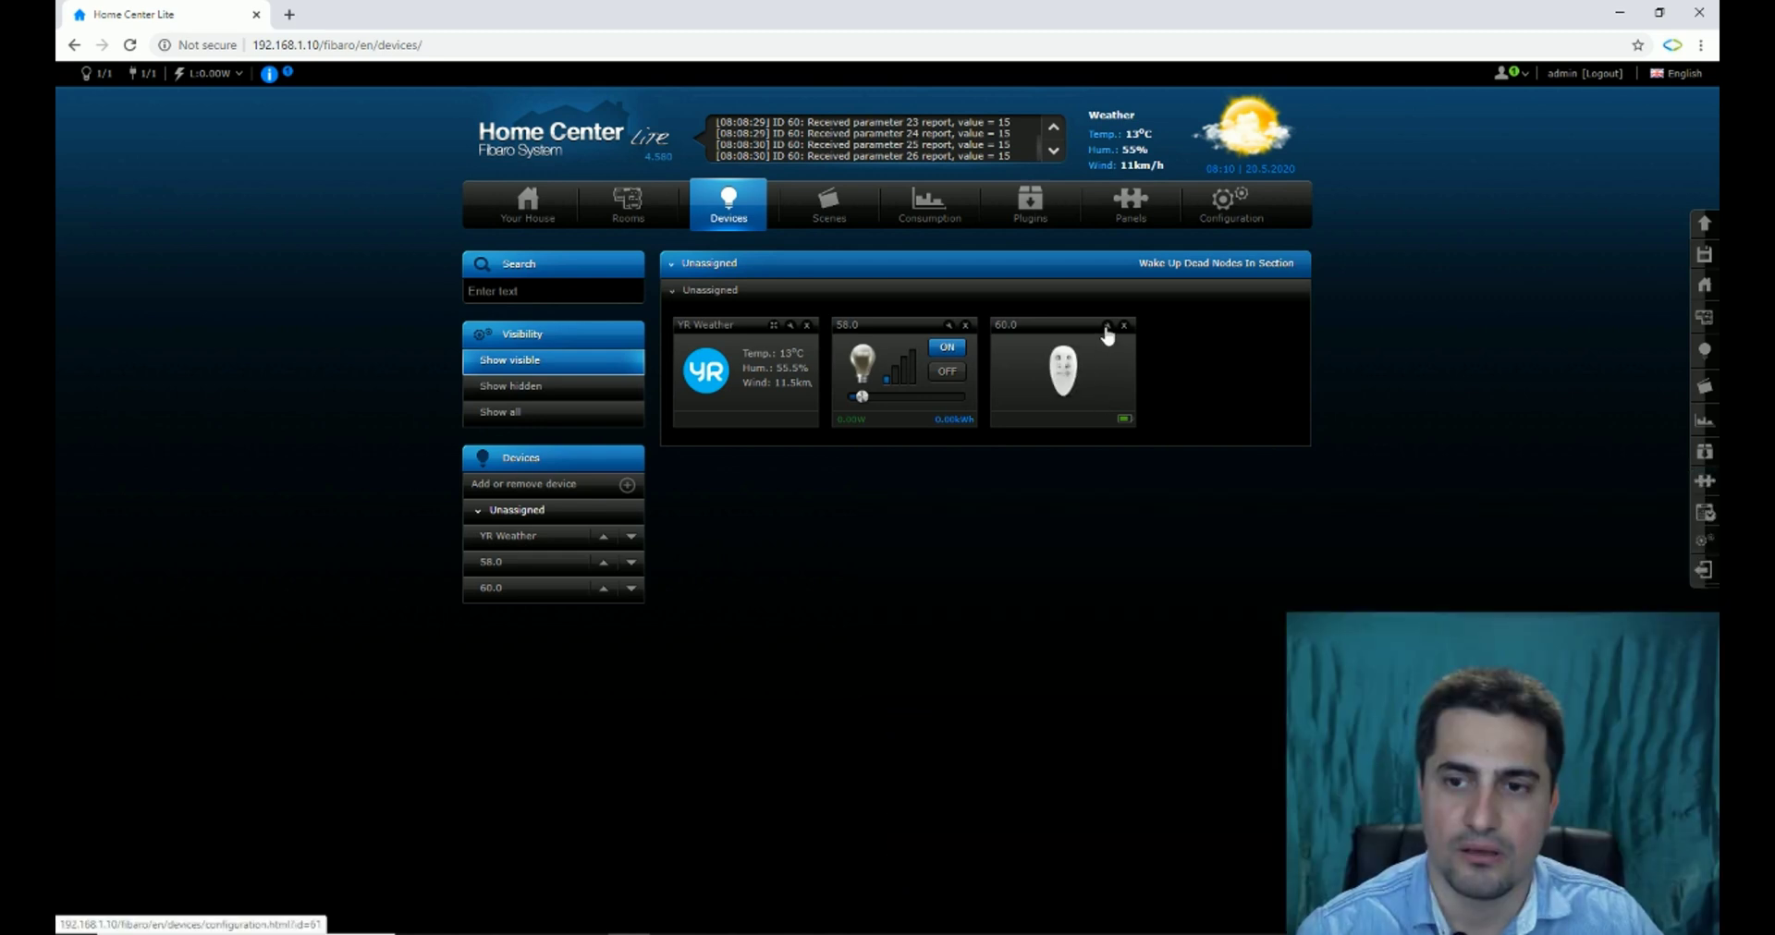
# Add a reaction to the KeyFob's circle button that sets the level of light 58.0 to 50, and return to the device overview
pyautogui.click(1107, 328)
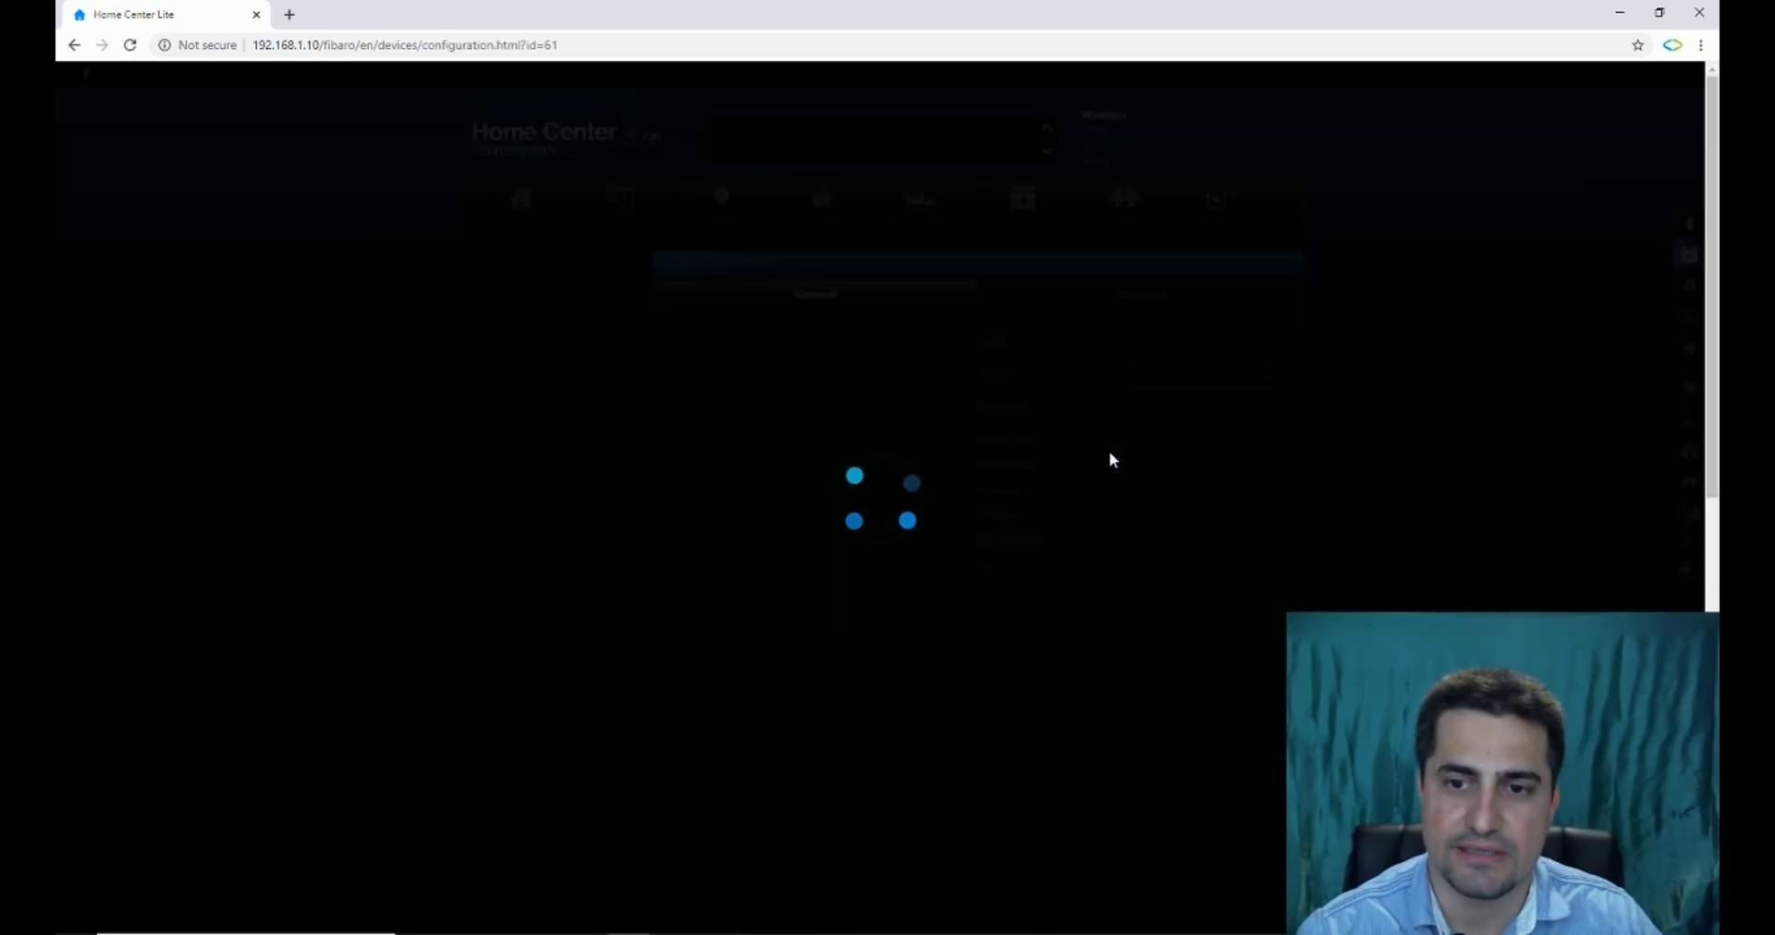
pyautogui.scroll(-2, 1112, 459)
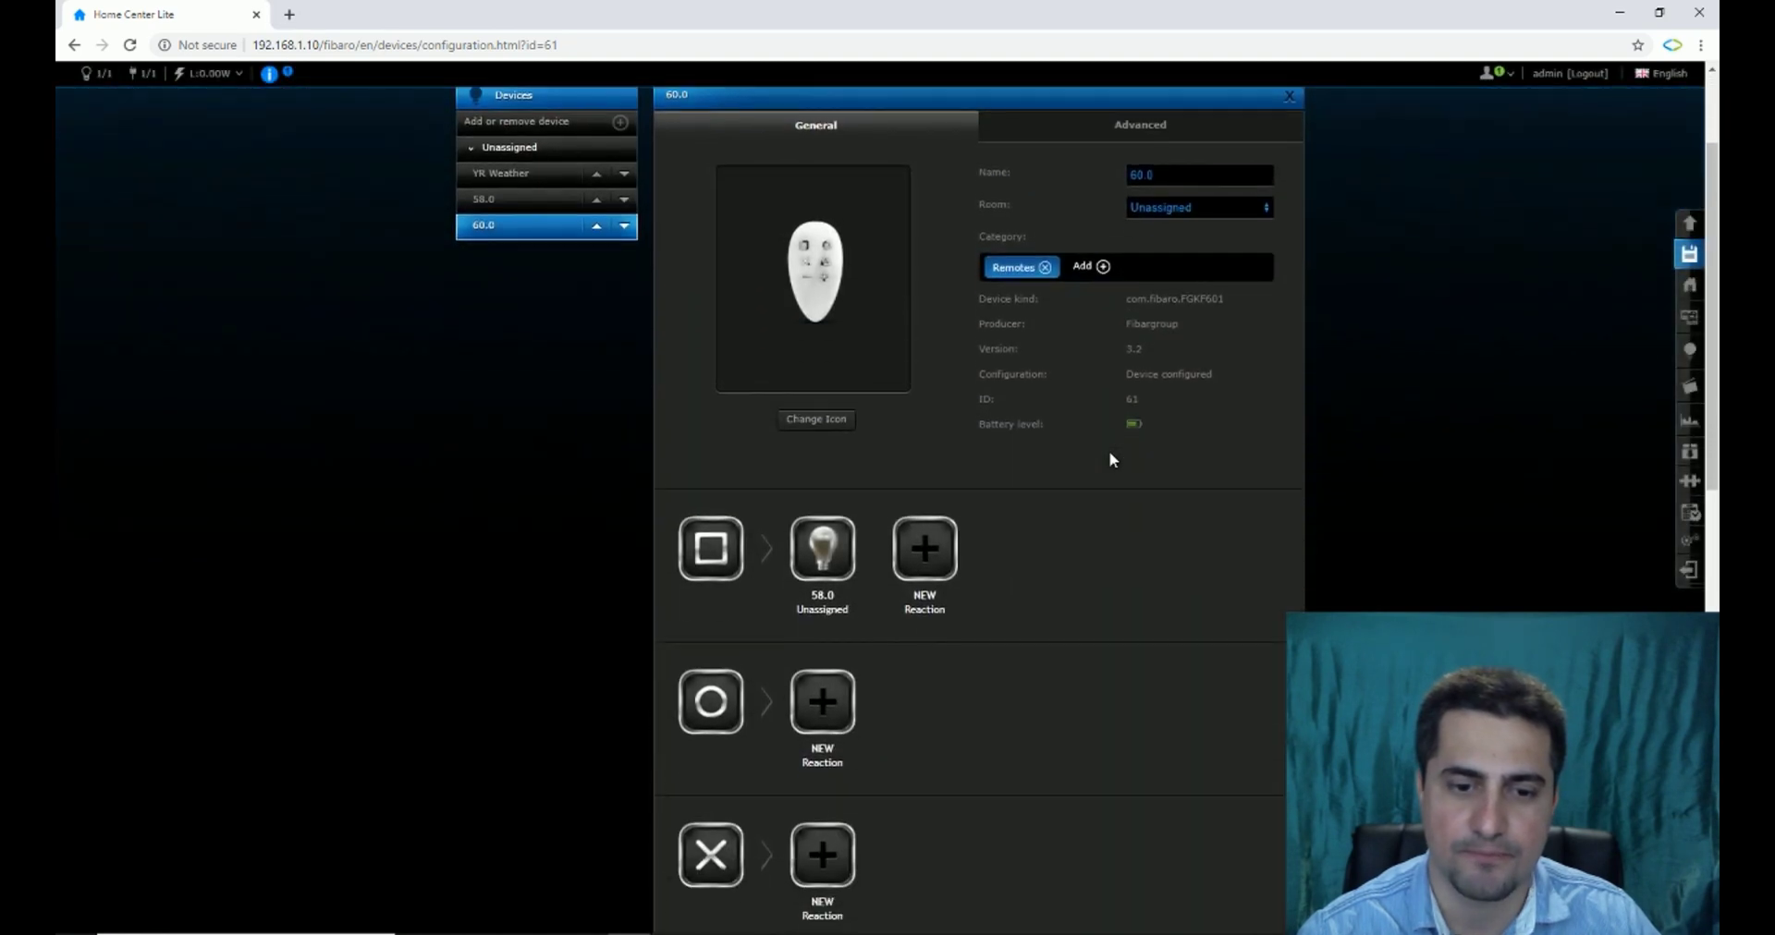
pyautogui.click(822, 702)
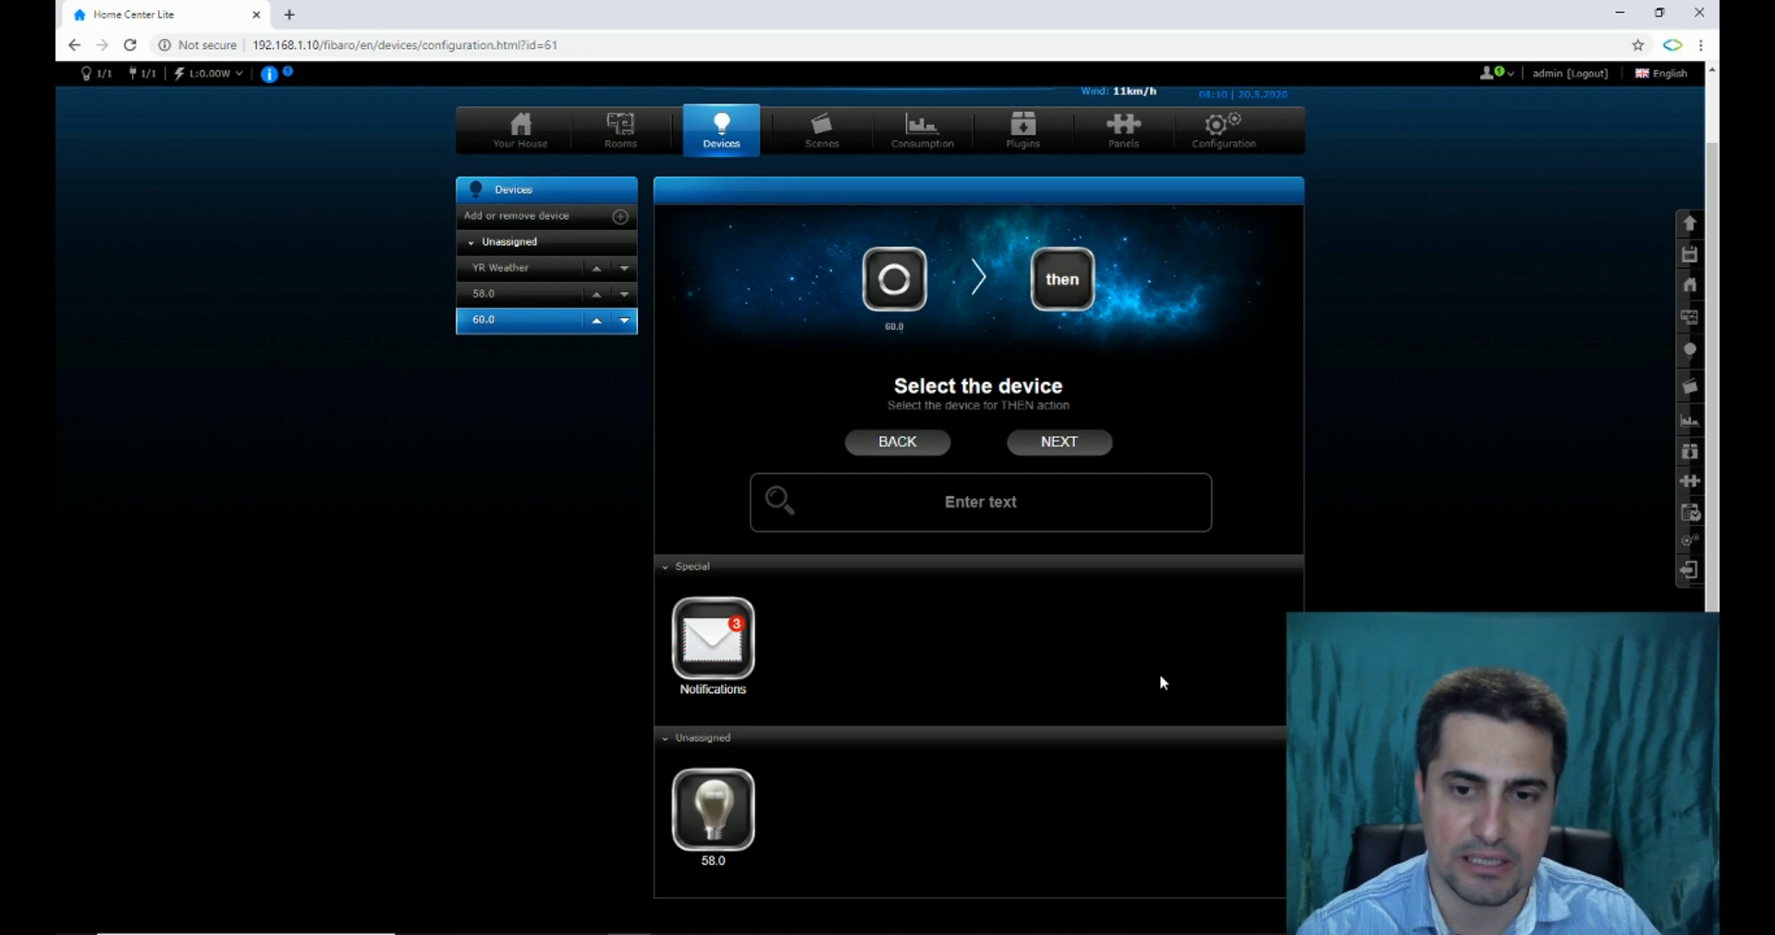
pyautogui.click(713, 809)
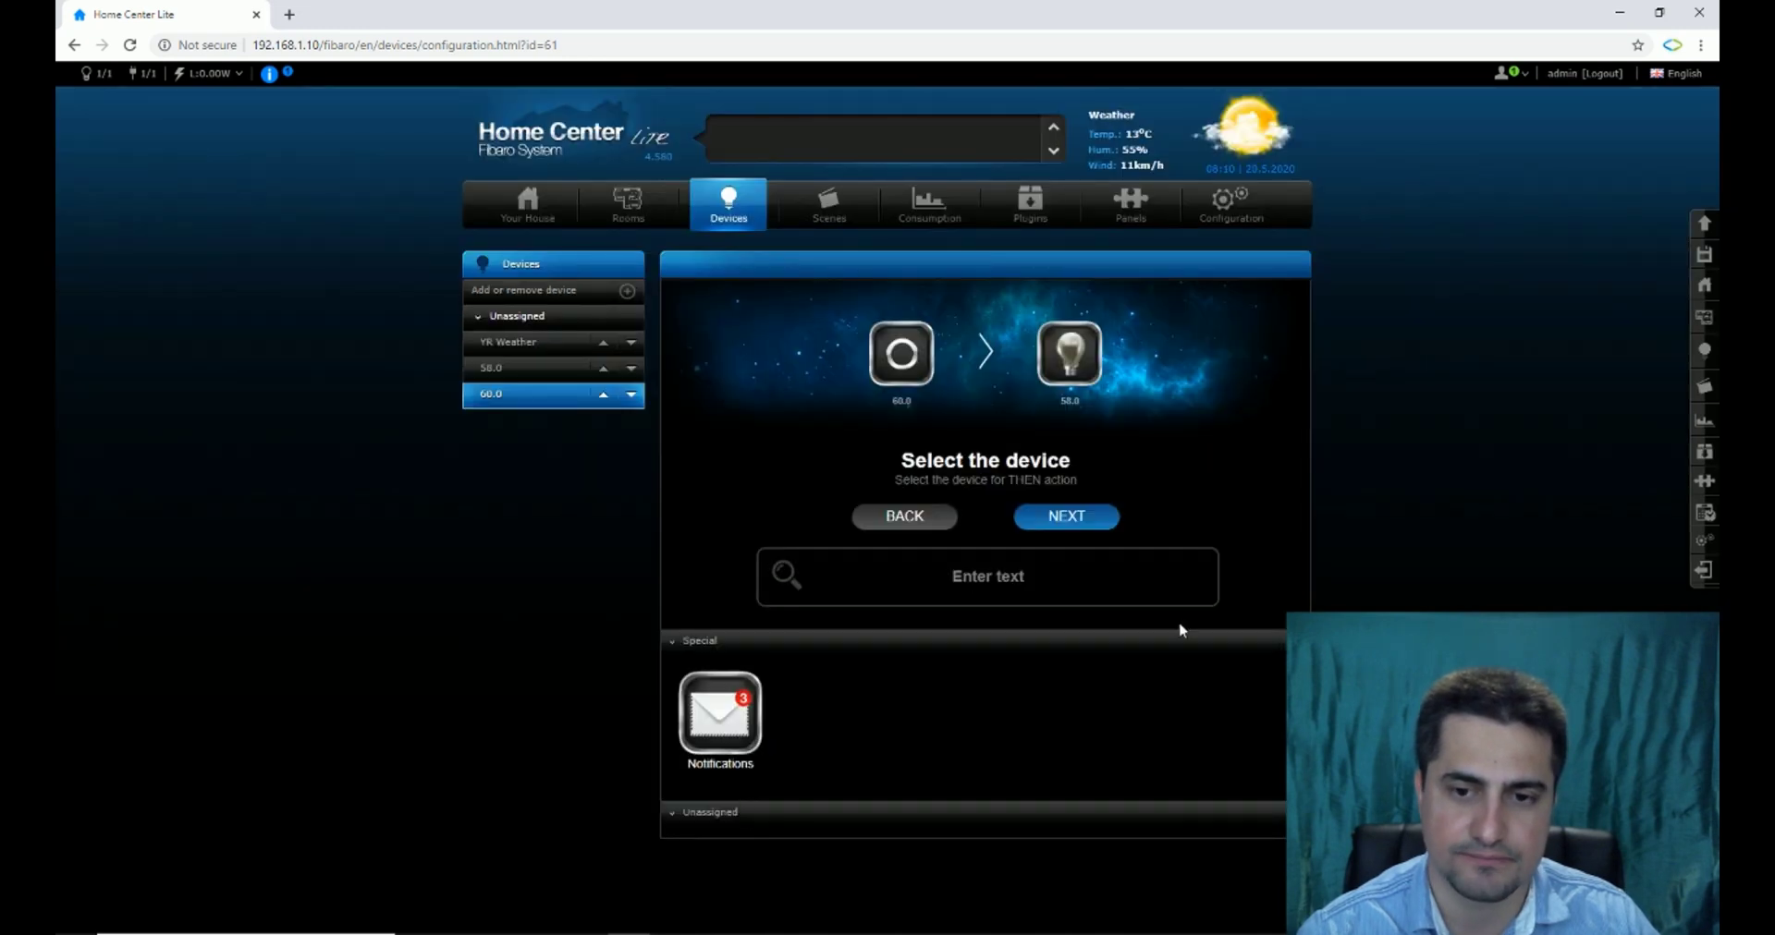
pyautogui.click(1080, 520)
pyautogui.scroll(-1, 1026, 738)
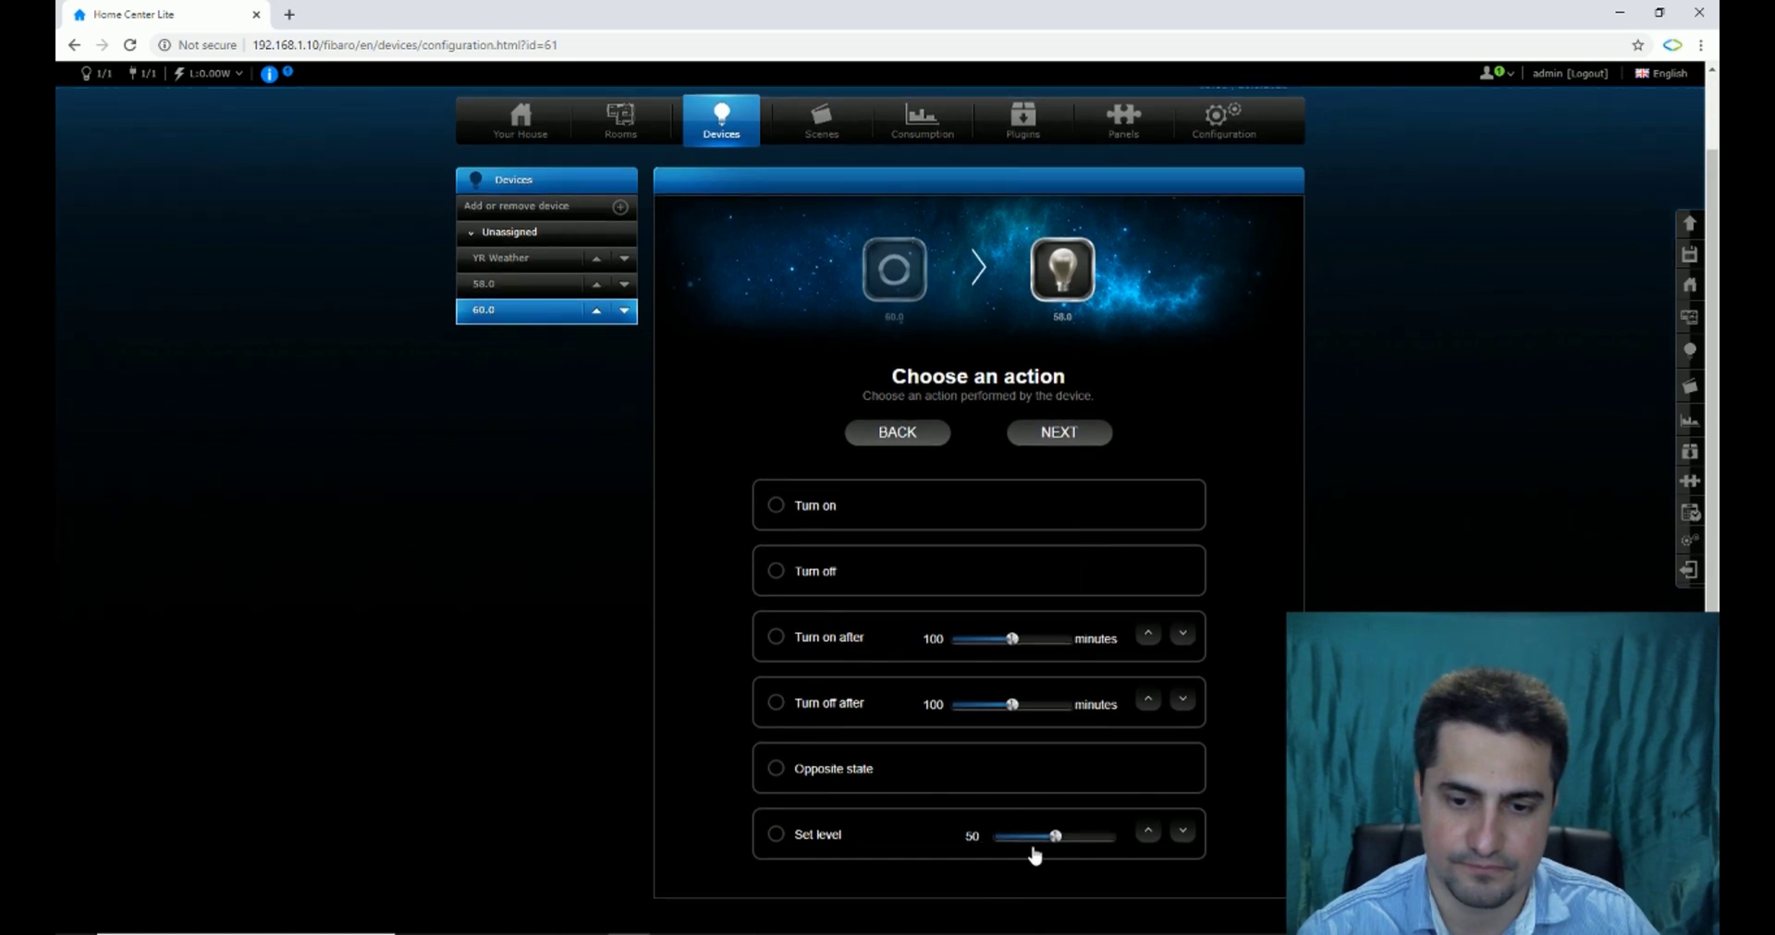
pyautogui.click(775, 837)
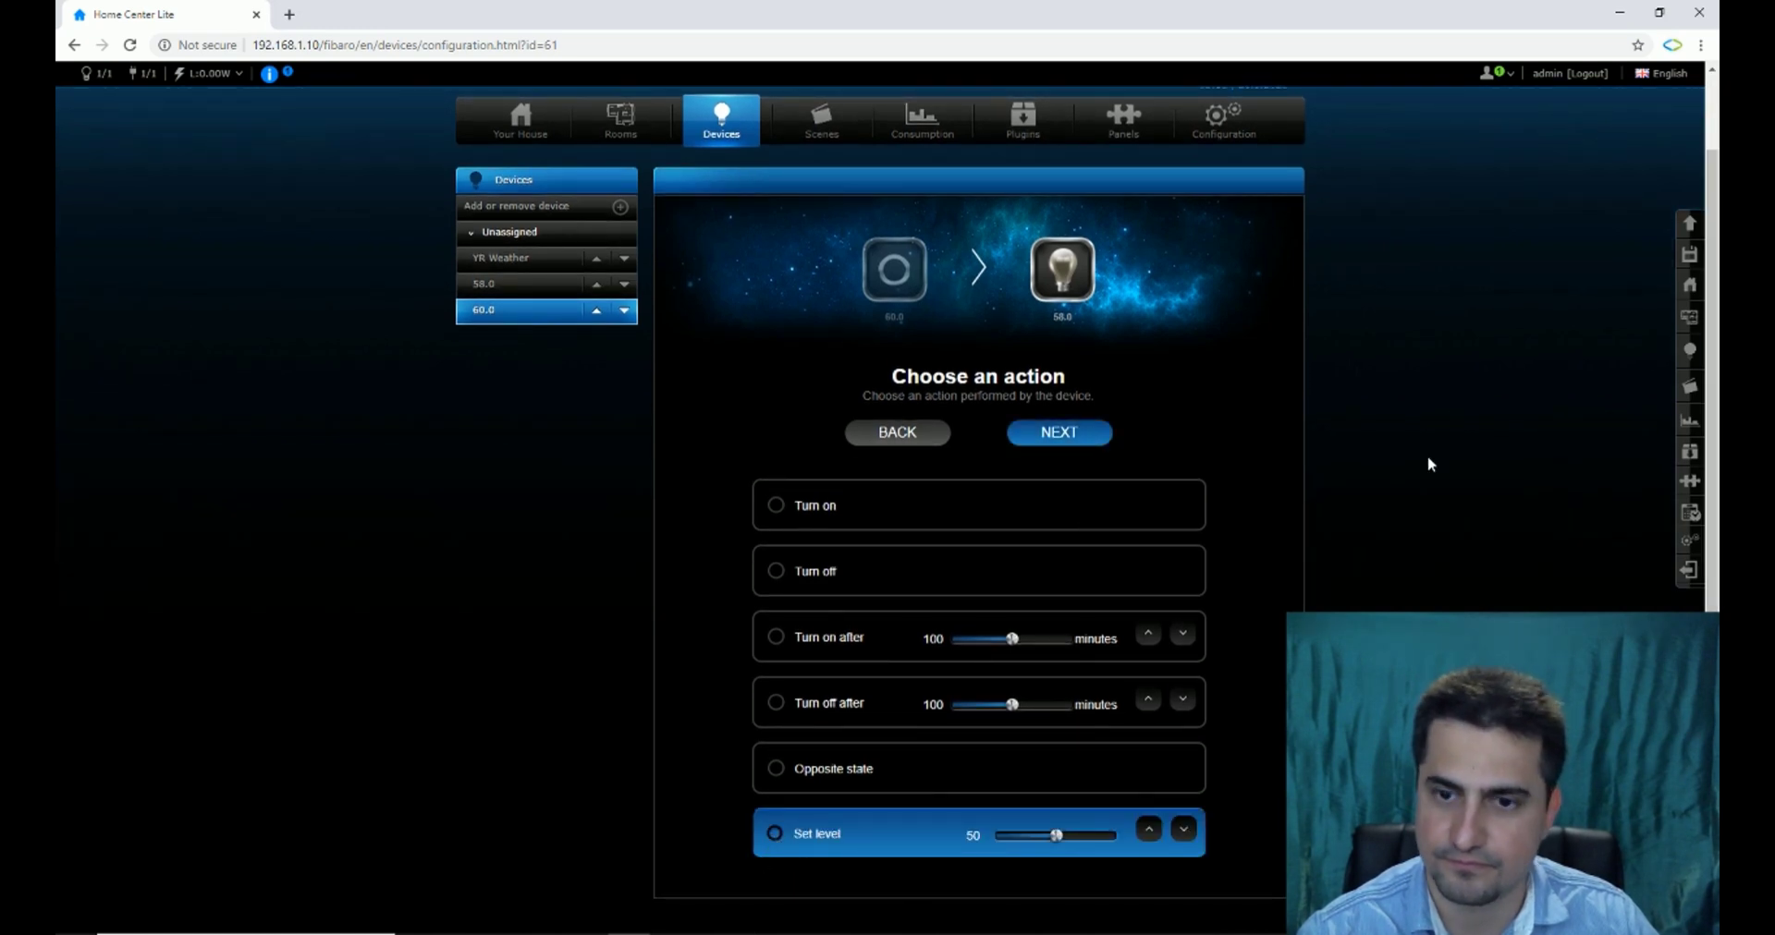
pyautogui.click(1086, 445)
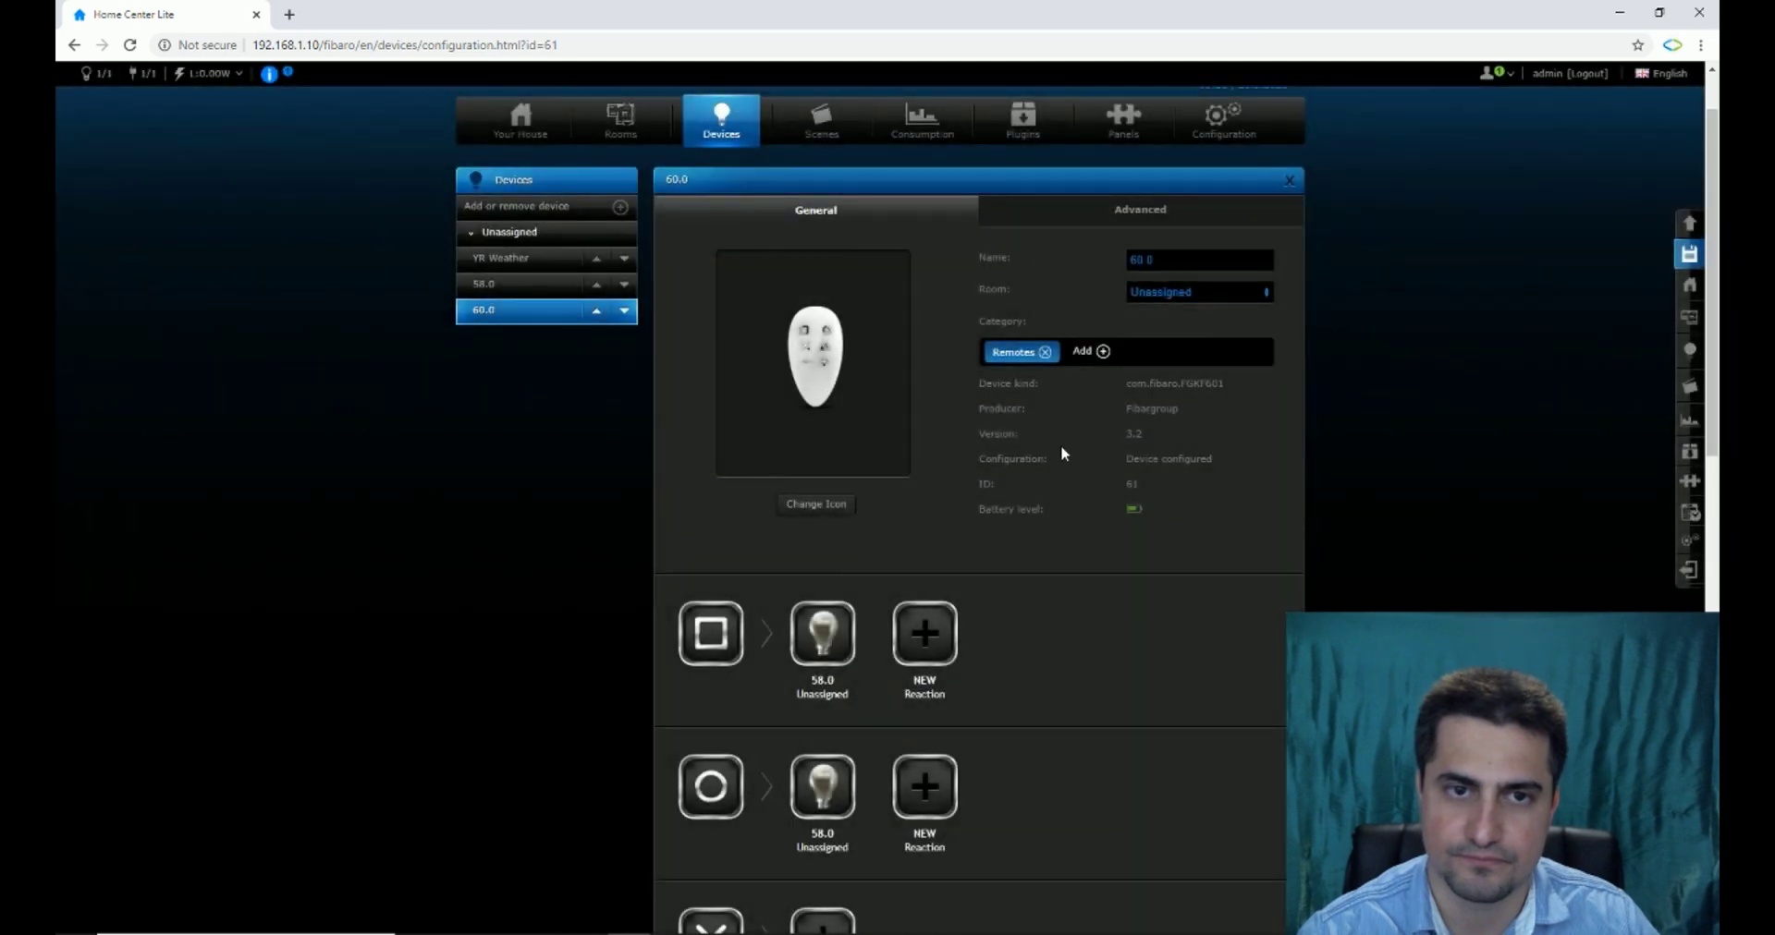
pyautogui.click(722, 127)
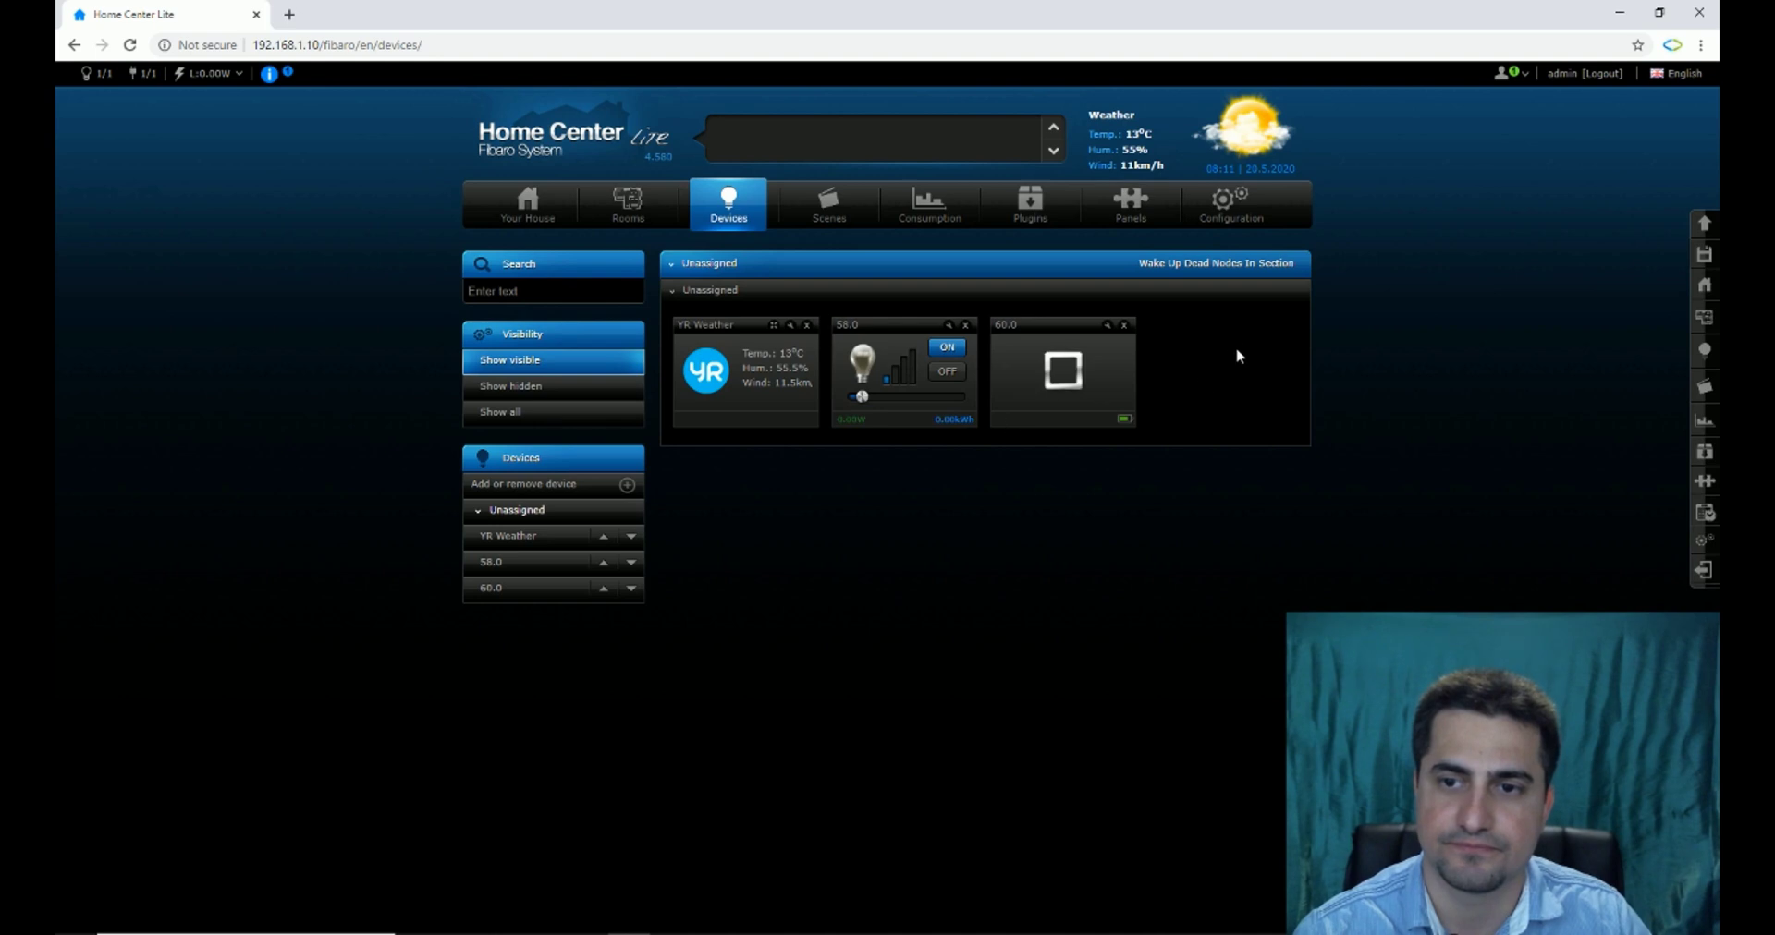
# Delete the light 58.0 reactions from the KeyFob's square and circle buttons and return to the device overview
pyautogui.click(1106, 326)
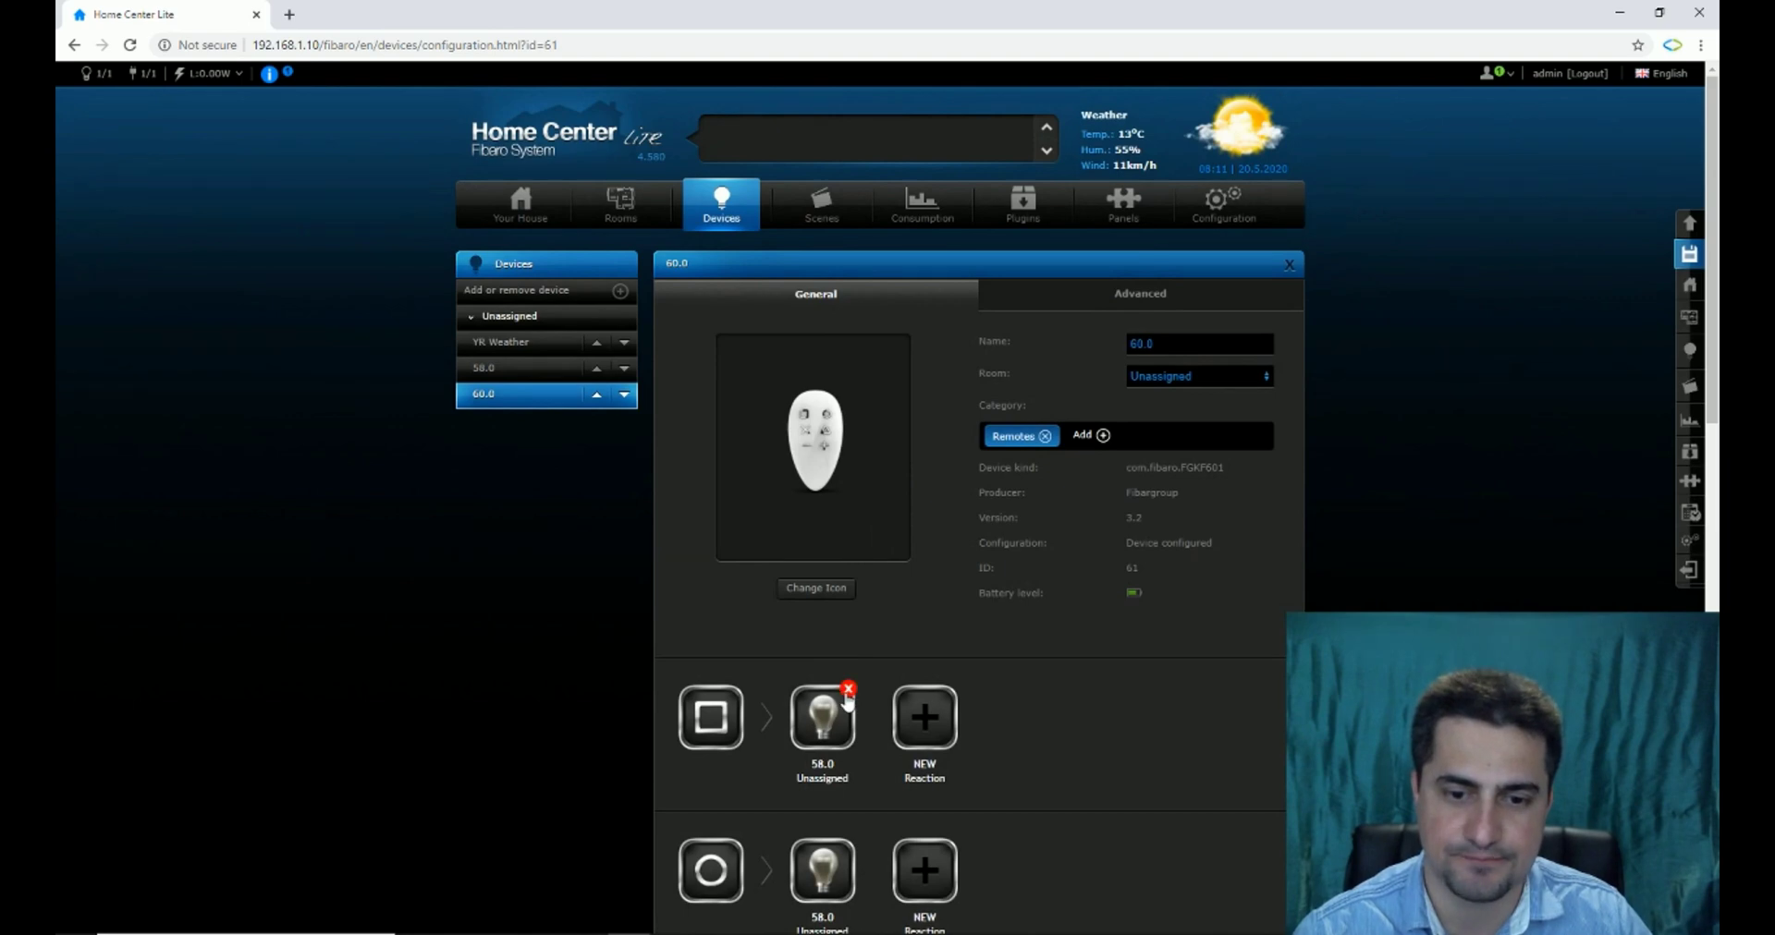
pyautogui.click(846, 693)
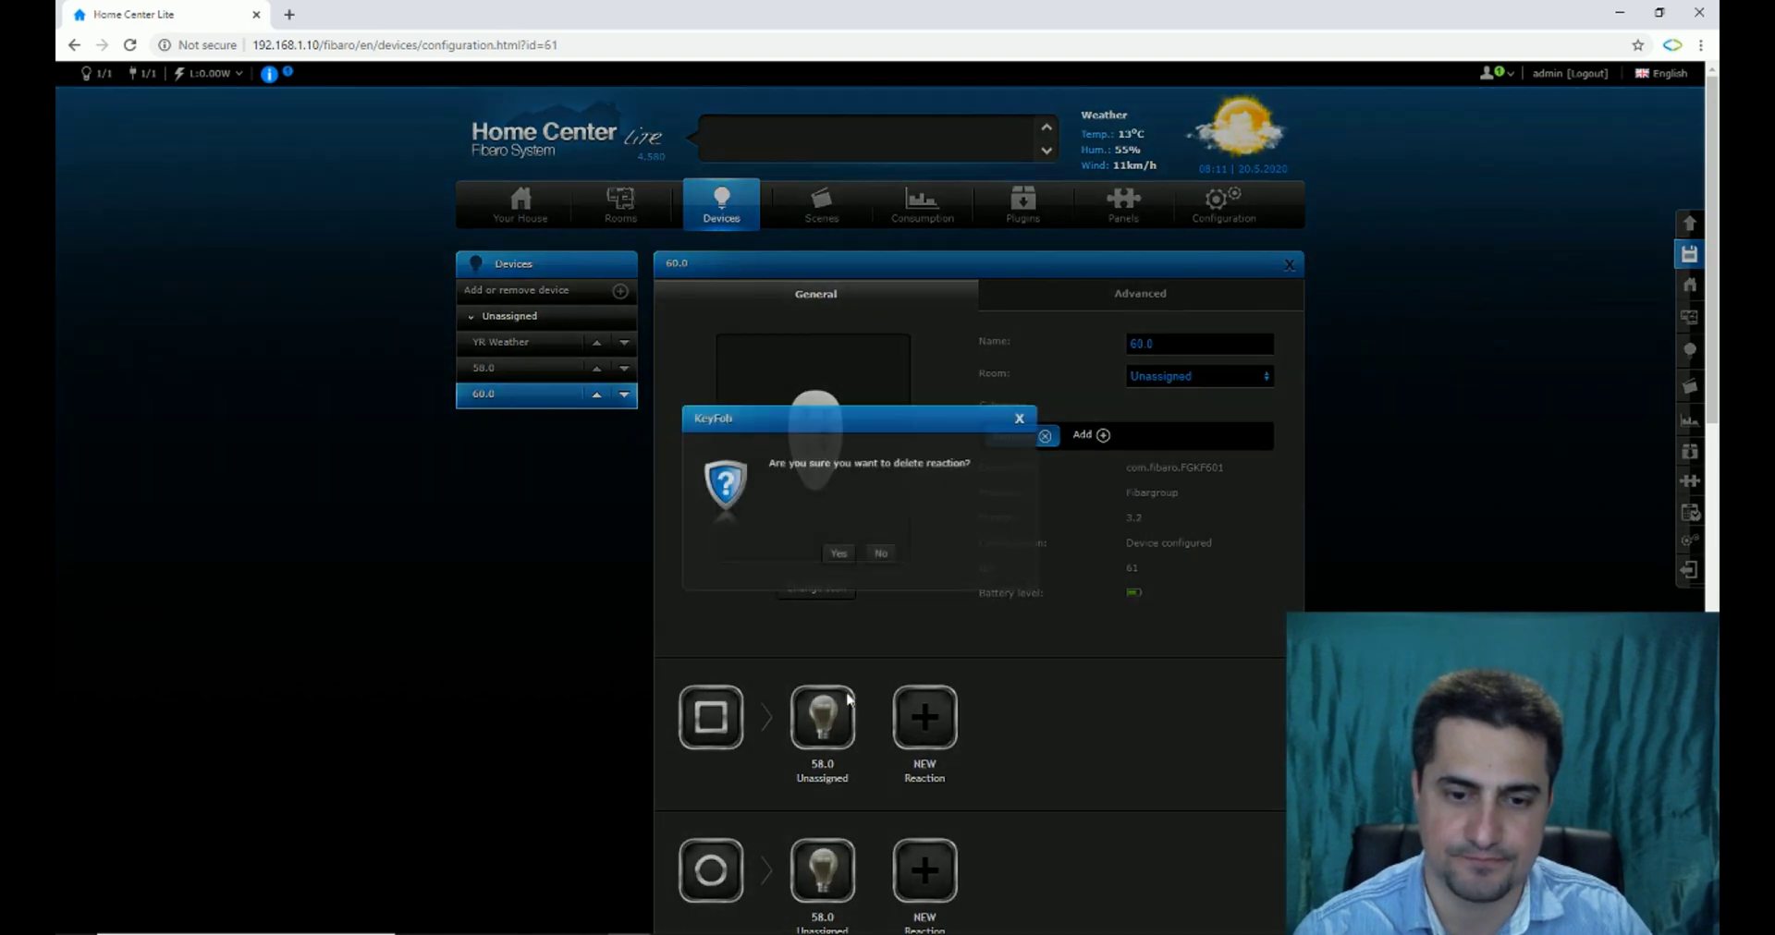
pyautogui.click(839, 557)
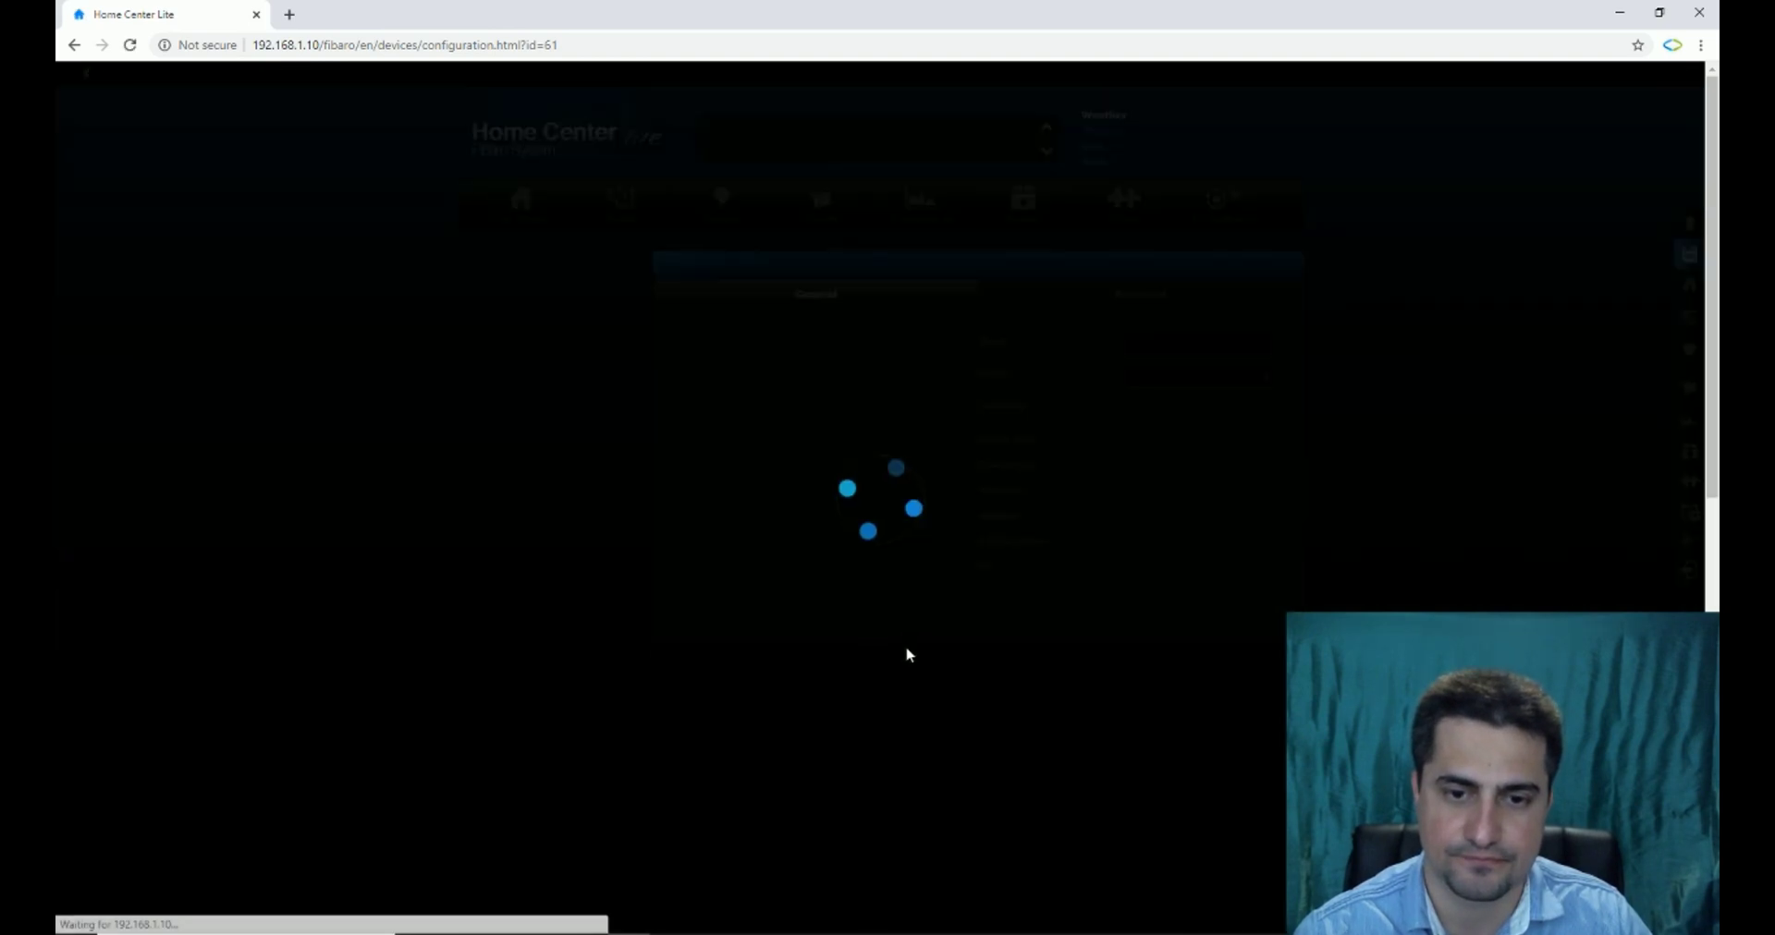
pyautogui.scroll(-3, 898, 651)
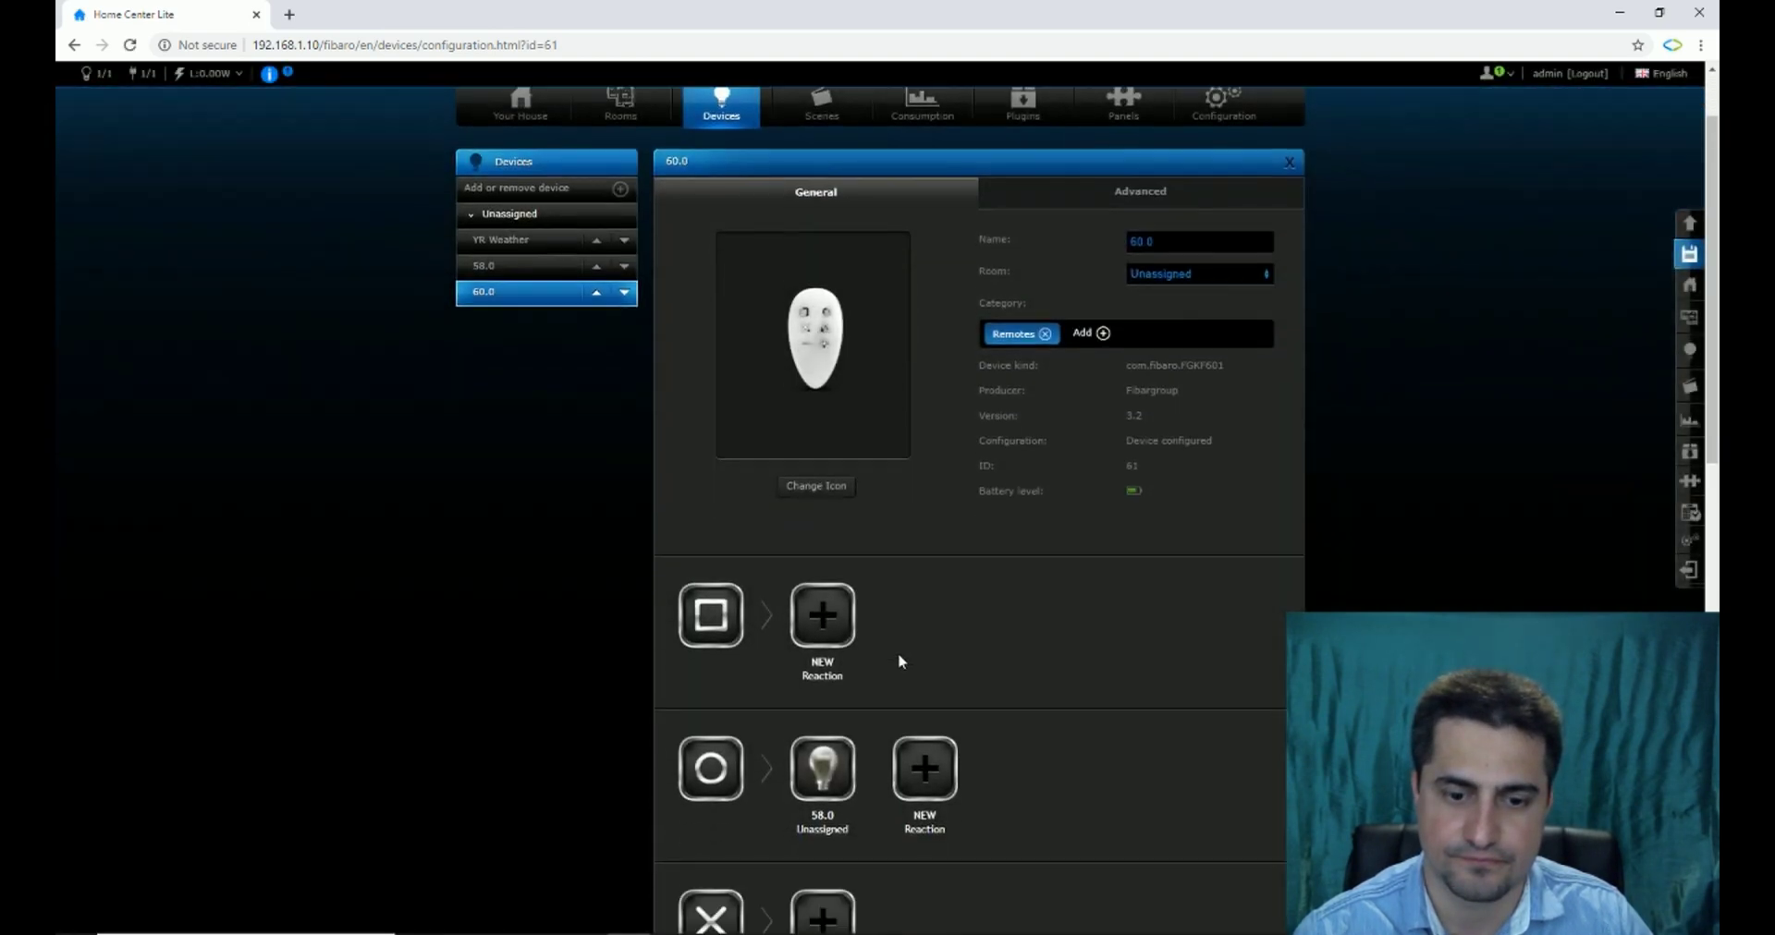
pyautogui.click(846, 589)
pyautogui.click(836, 556)
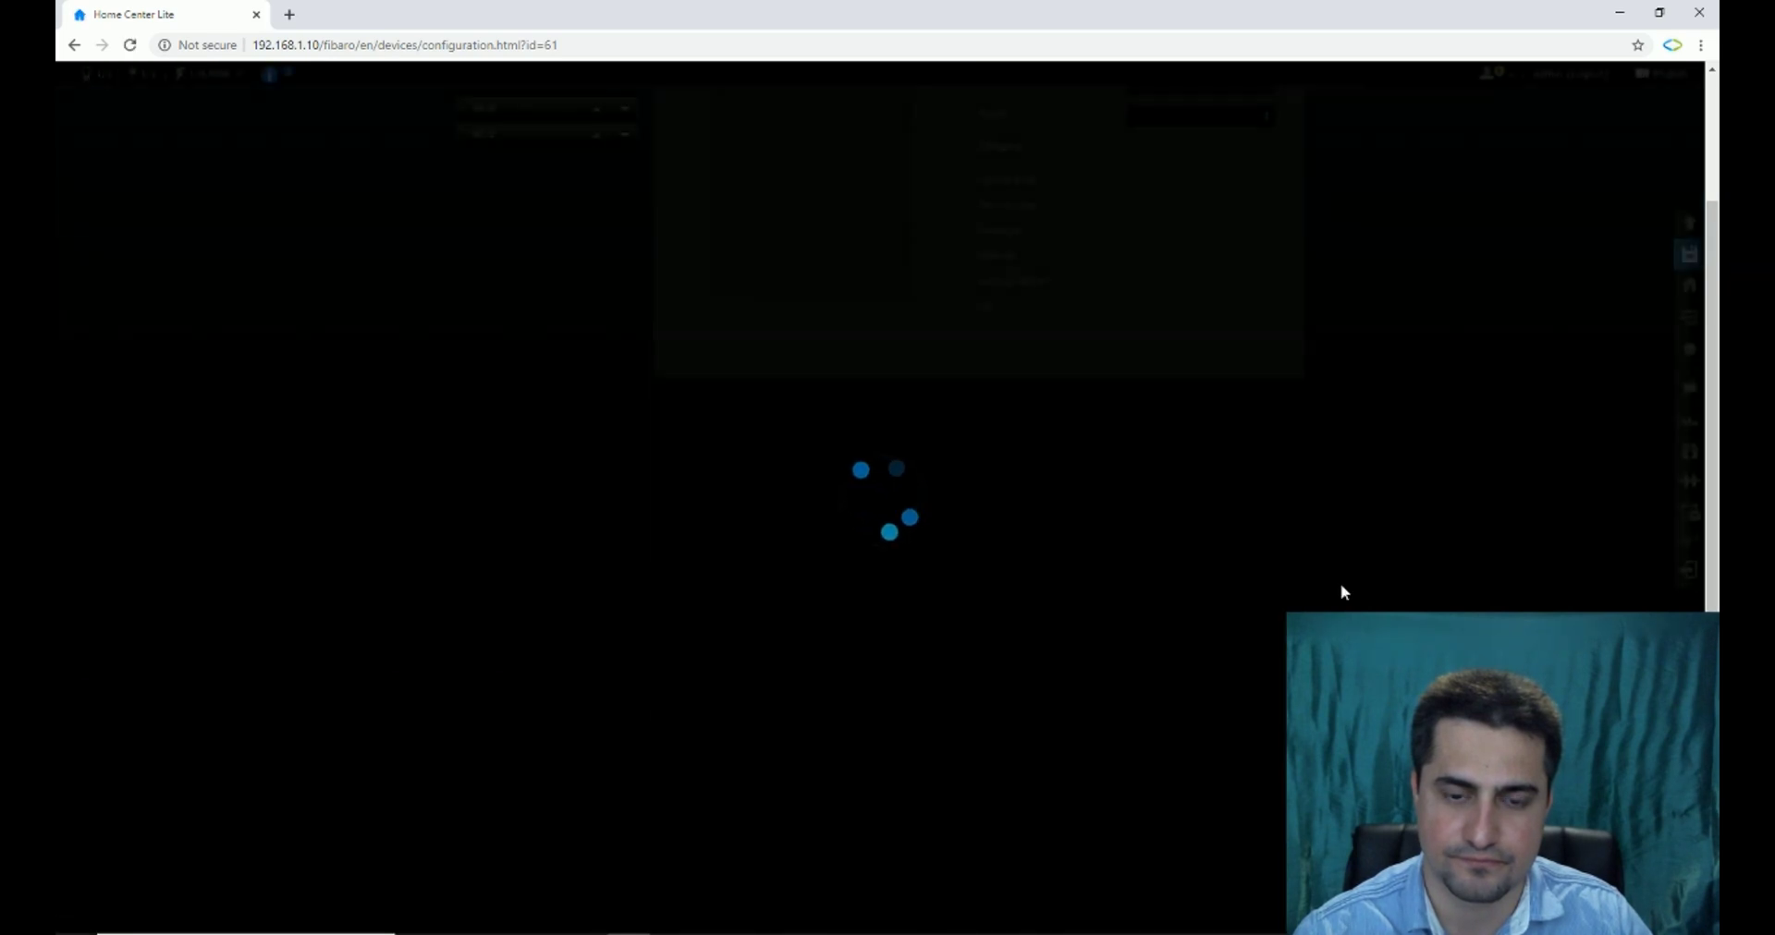
pyautogui.scroll(-3, 1340, 584)
pyautogui.scroll(6, 1335, 582)
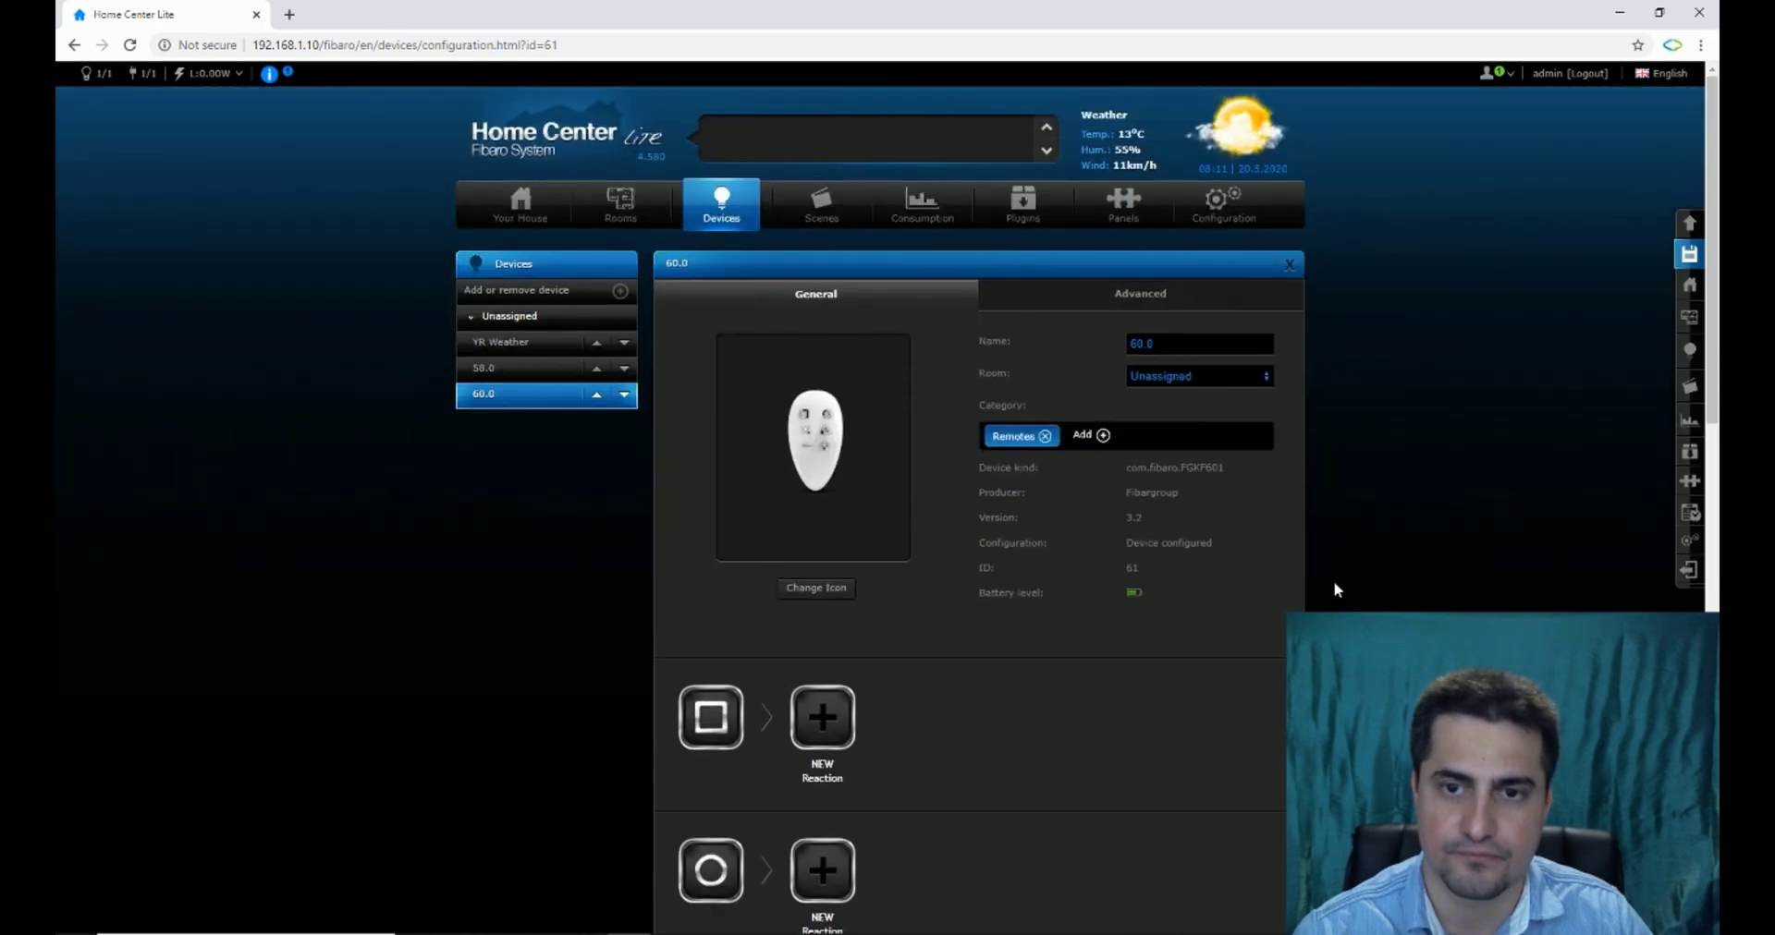
pyautogui.click(740, 220)
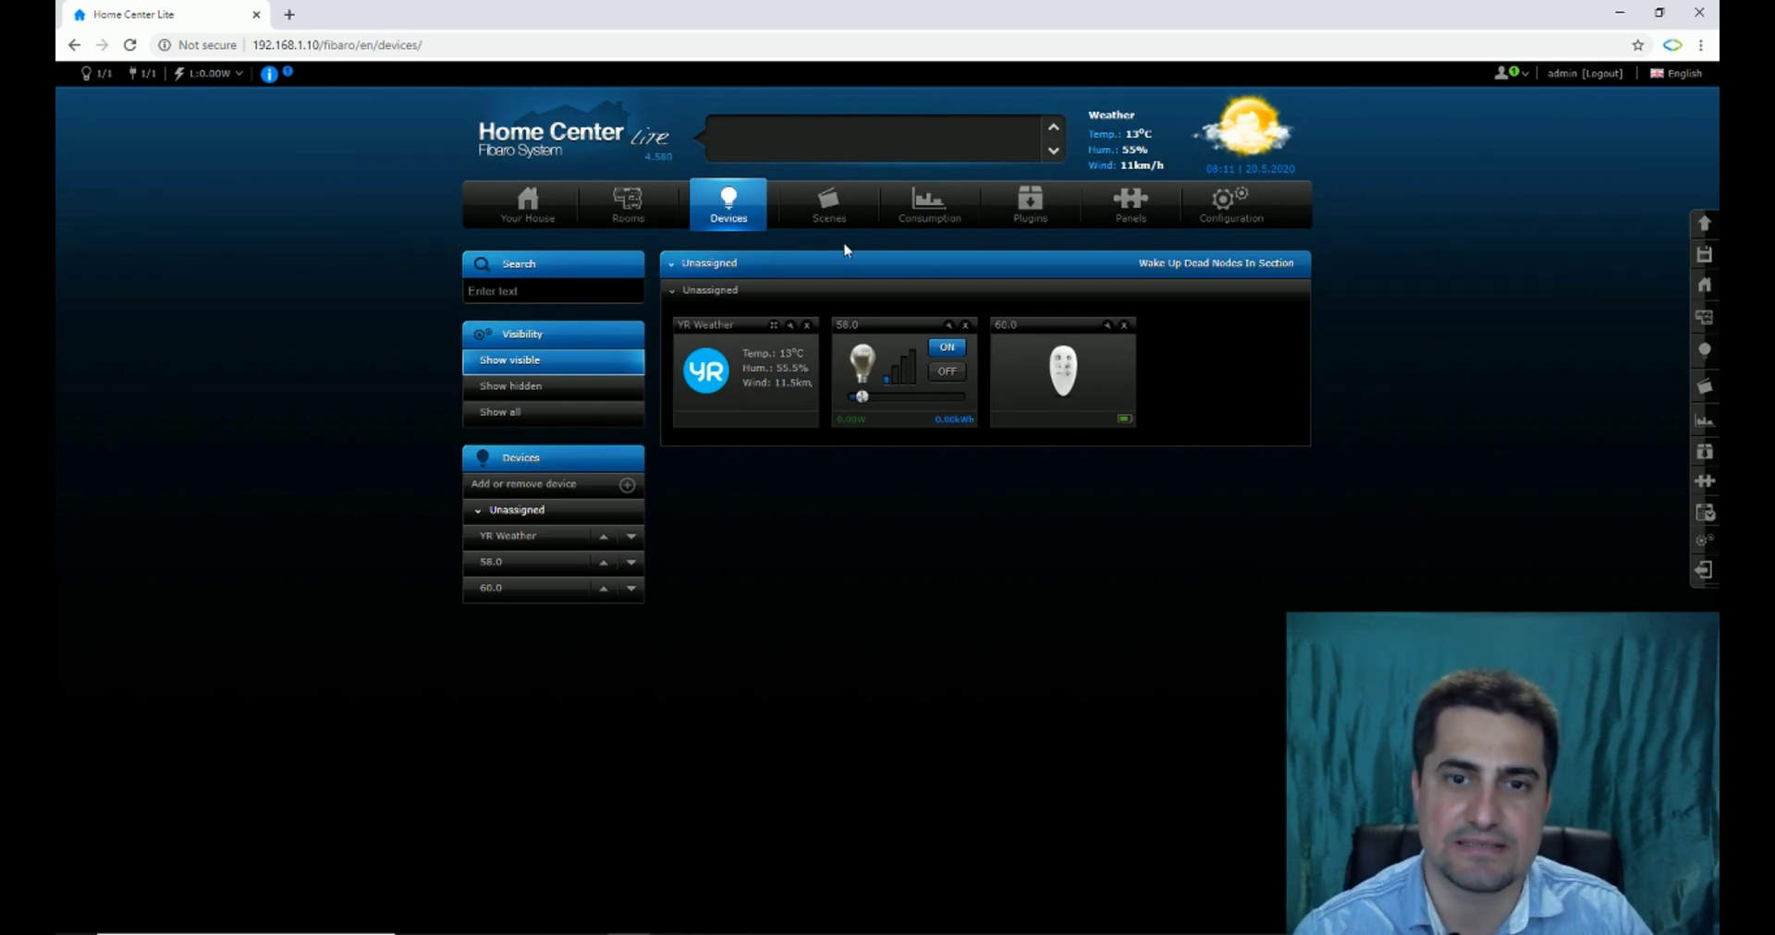
# Start a new Magic scene and choose KeyFob 60.0 as the device for the IF condition
pyautogui.click(829, 203)
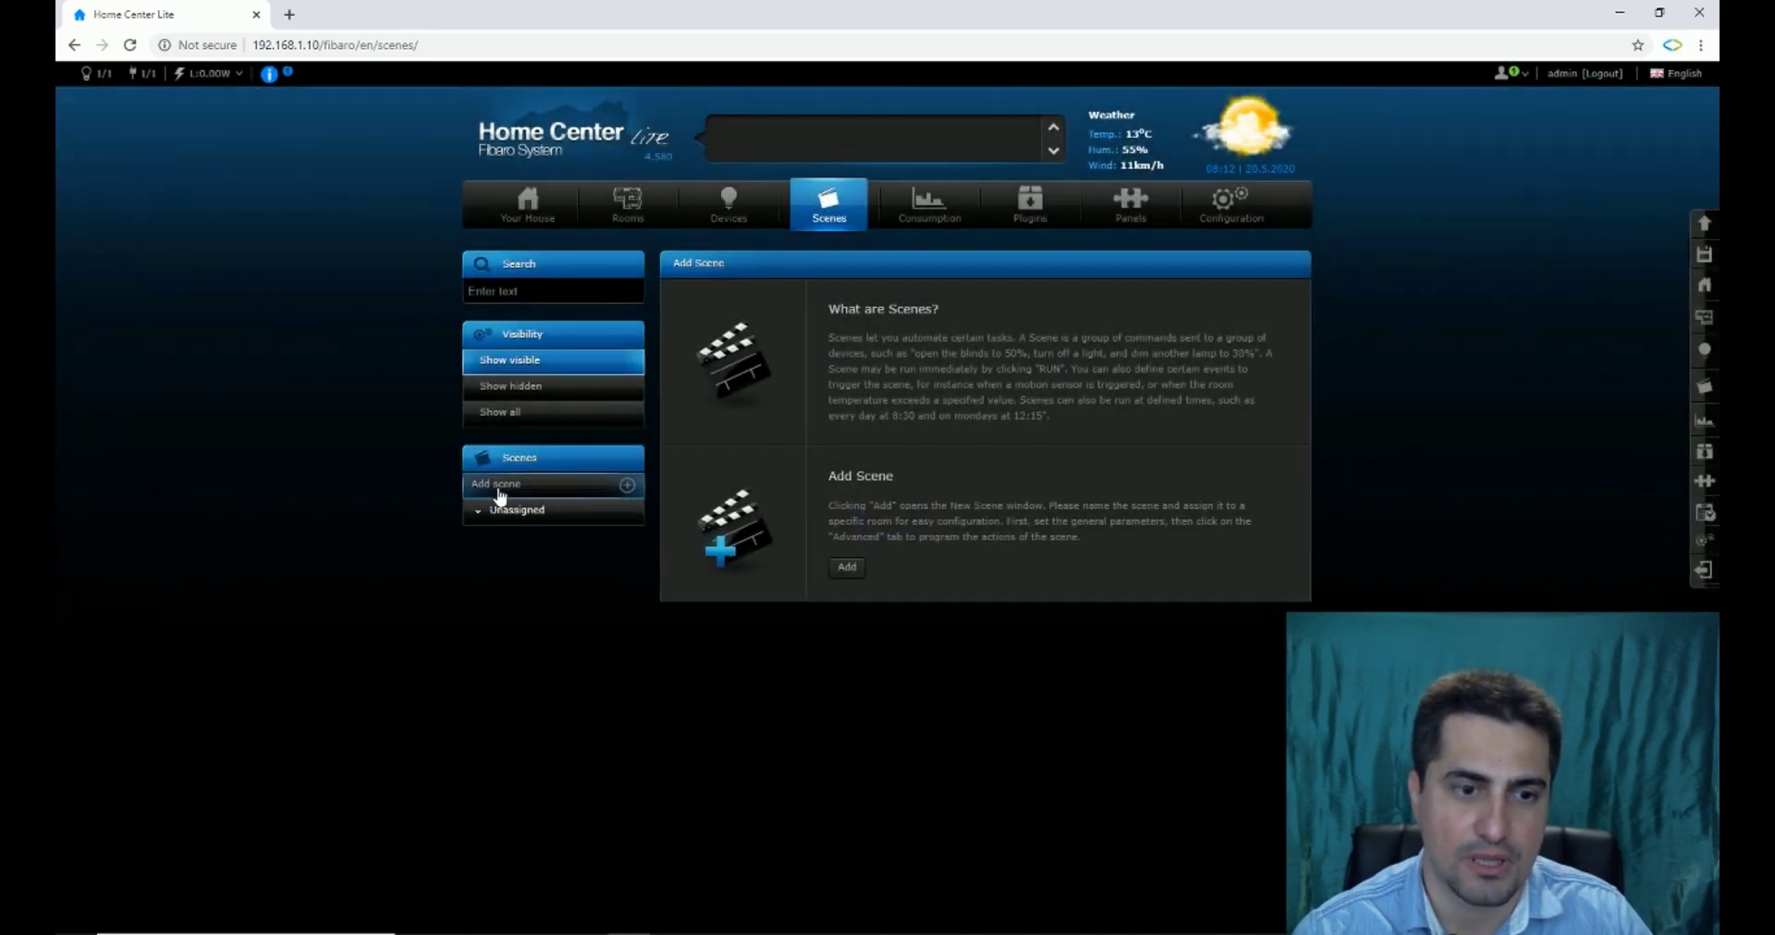
pyautogui.click(845, 567)
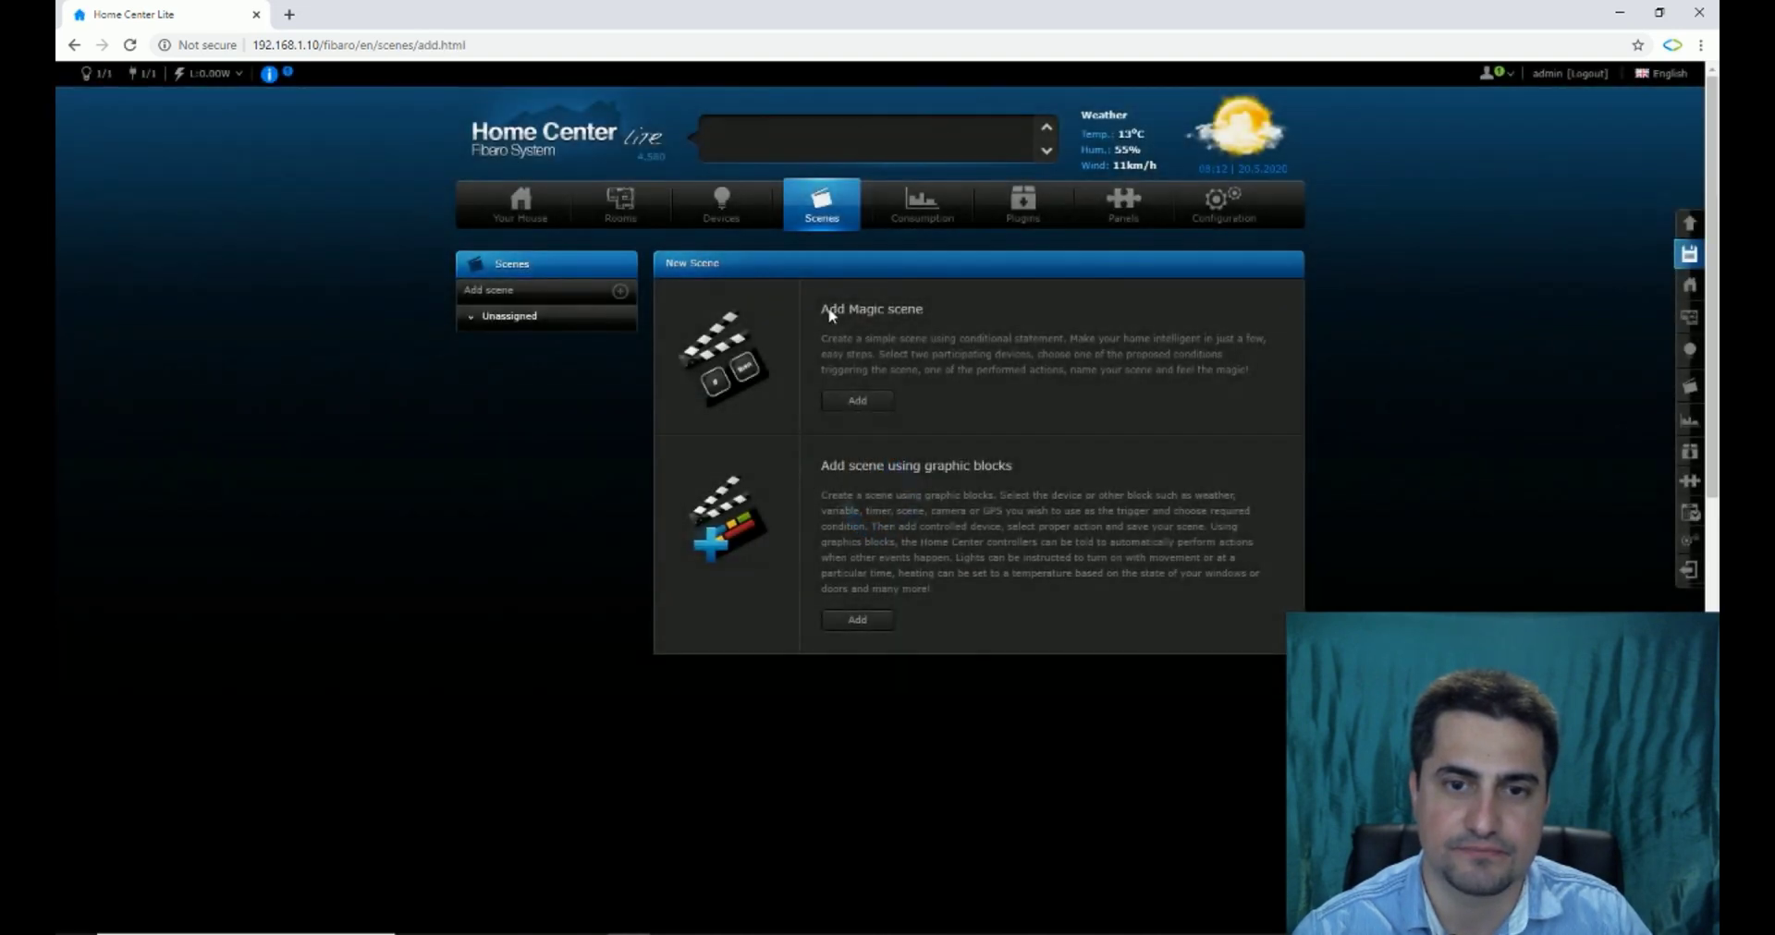
pyautogui.click(867, 401)
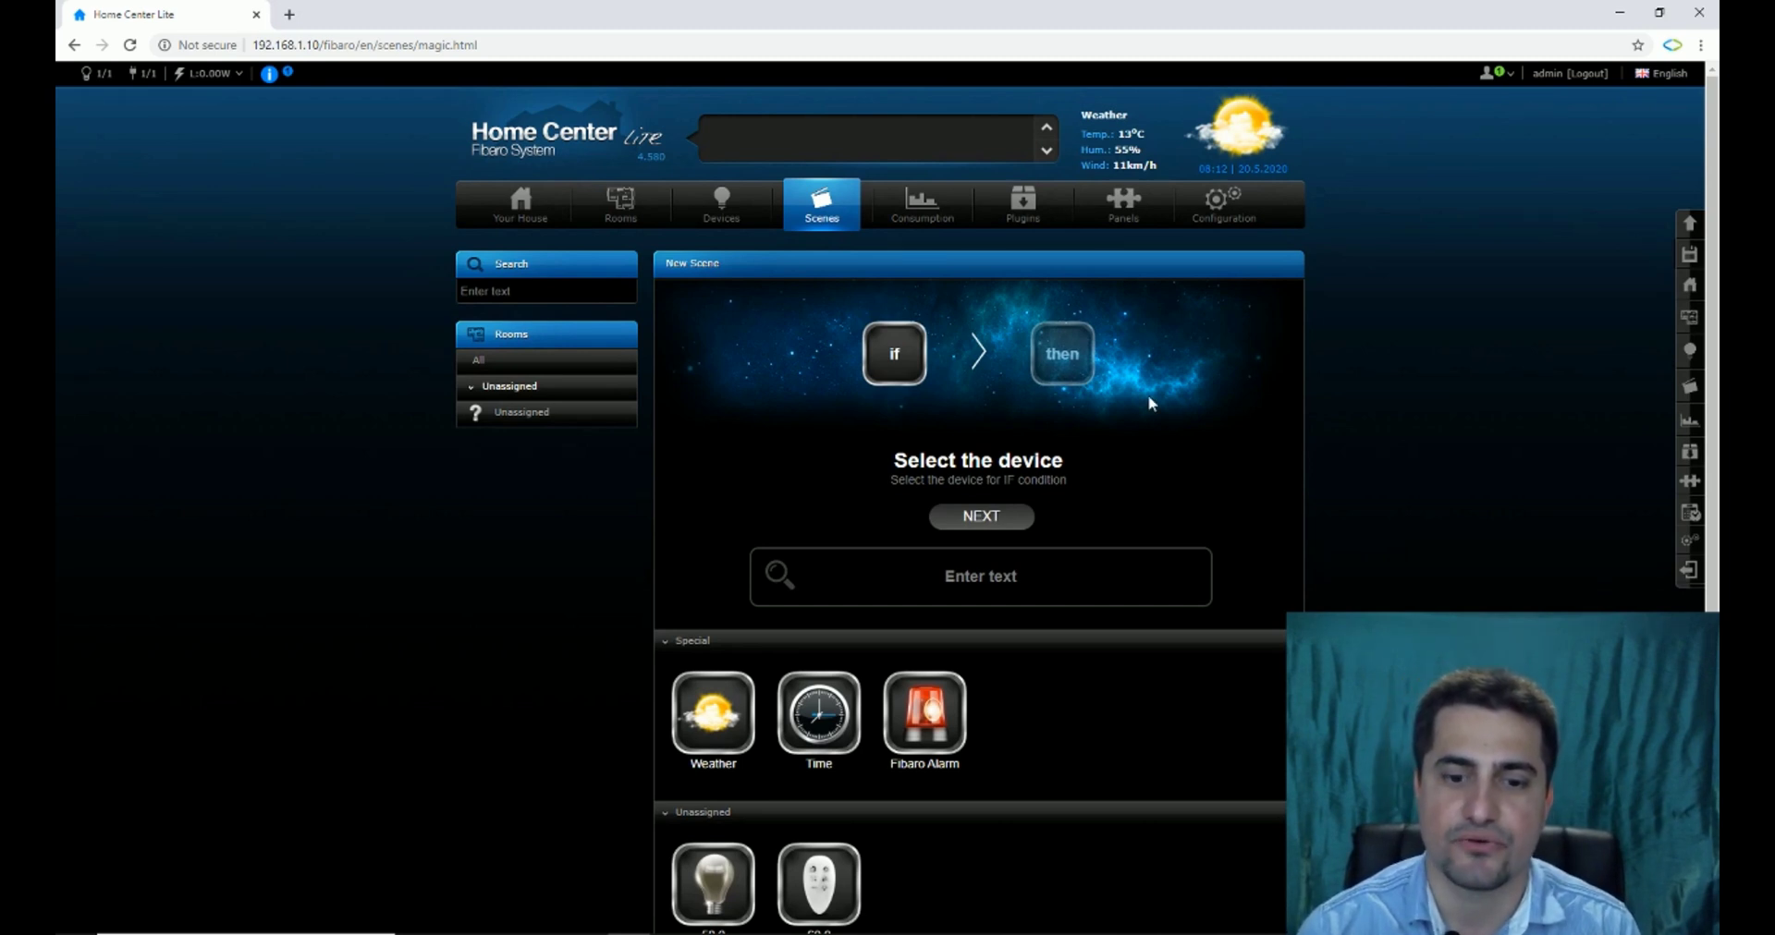
pyautogui.scroll(-1, 1151, 404)
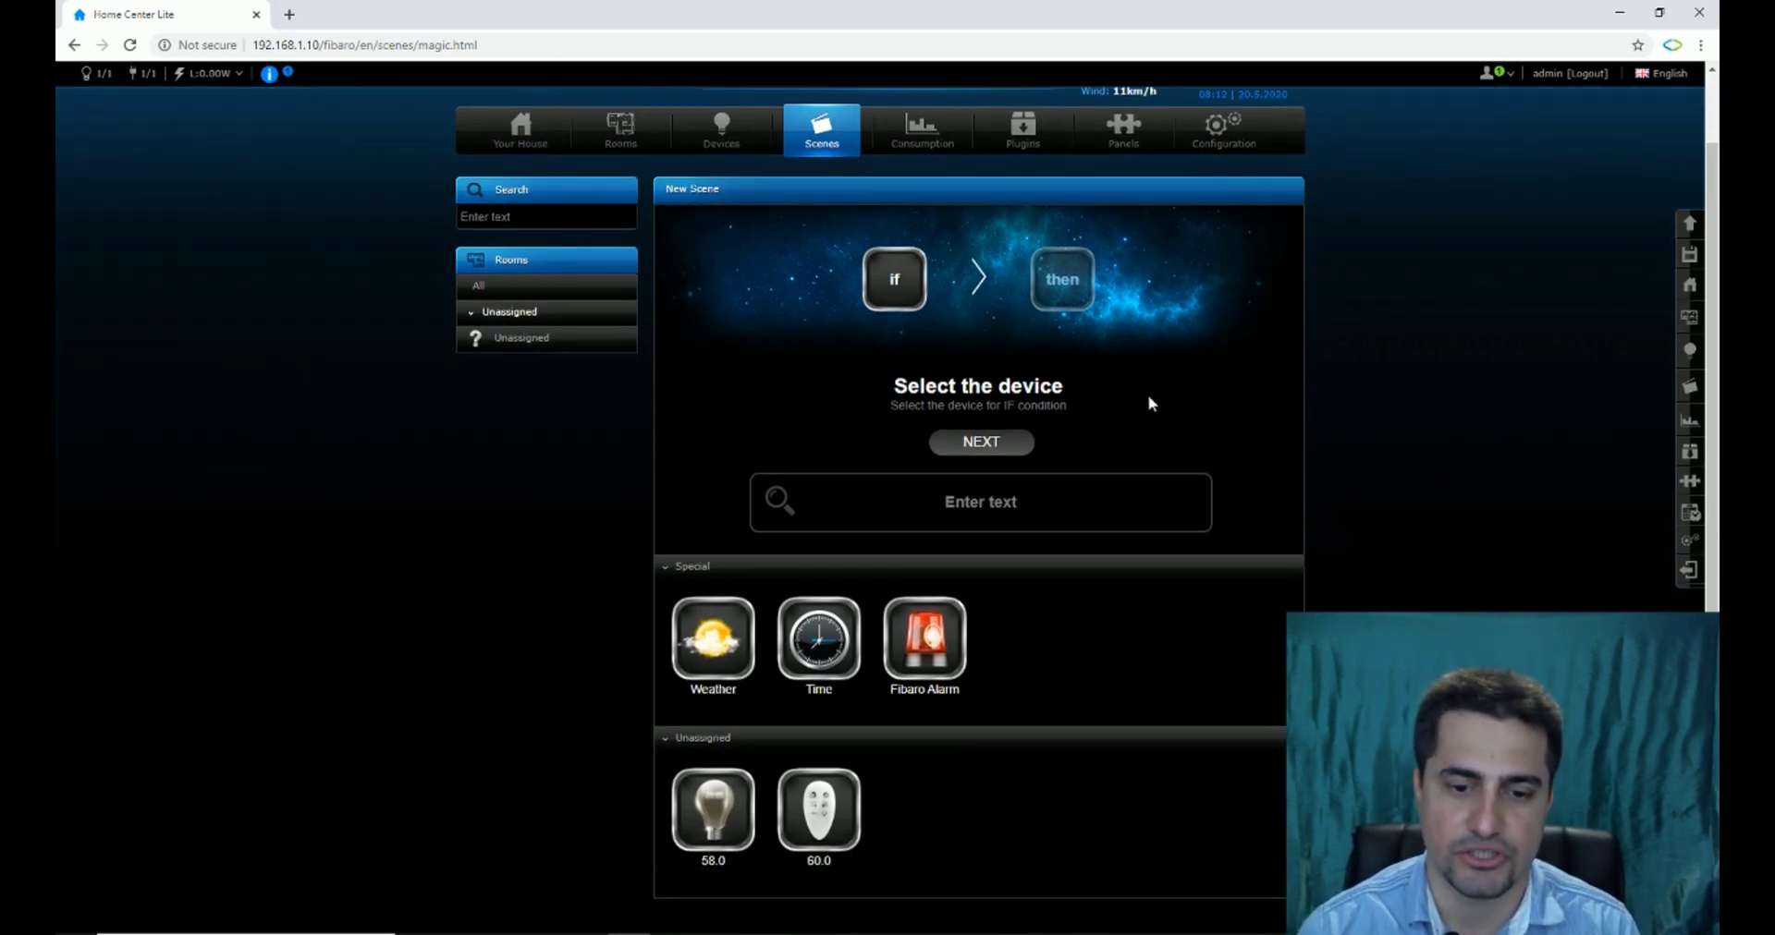
pyautogui.click(818, 806)
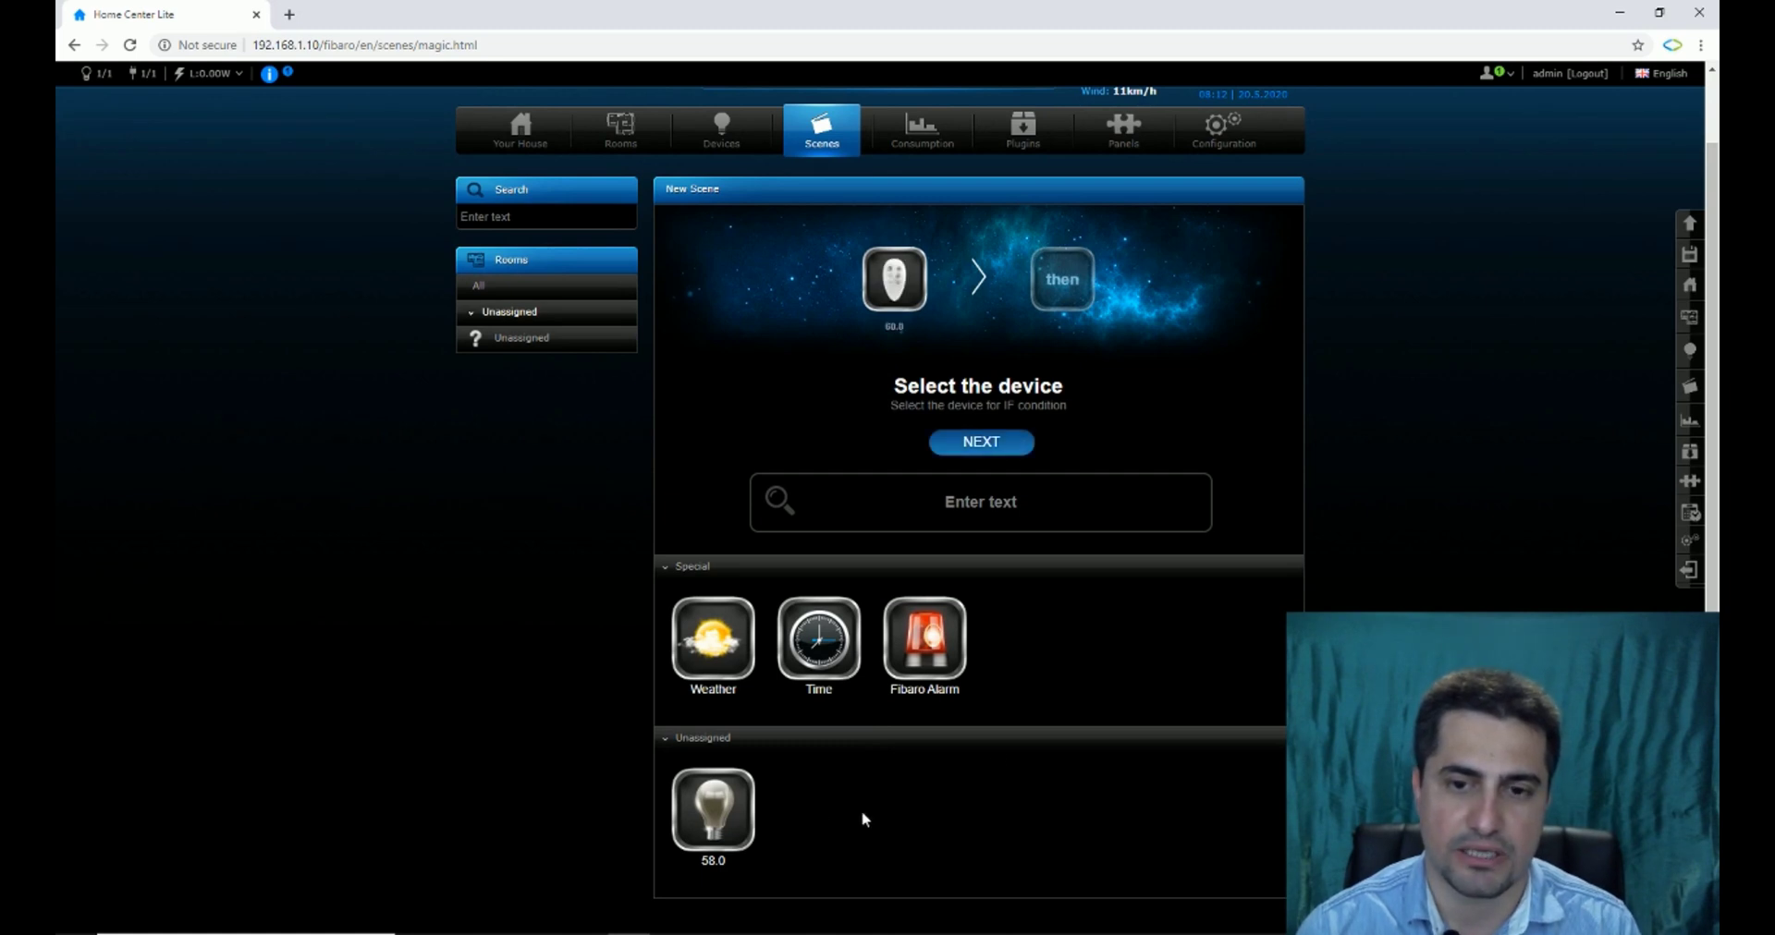
pyautogui.click(969, 445)
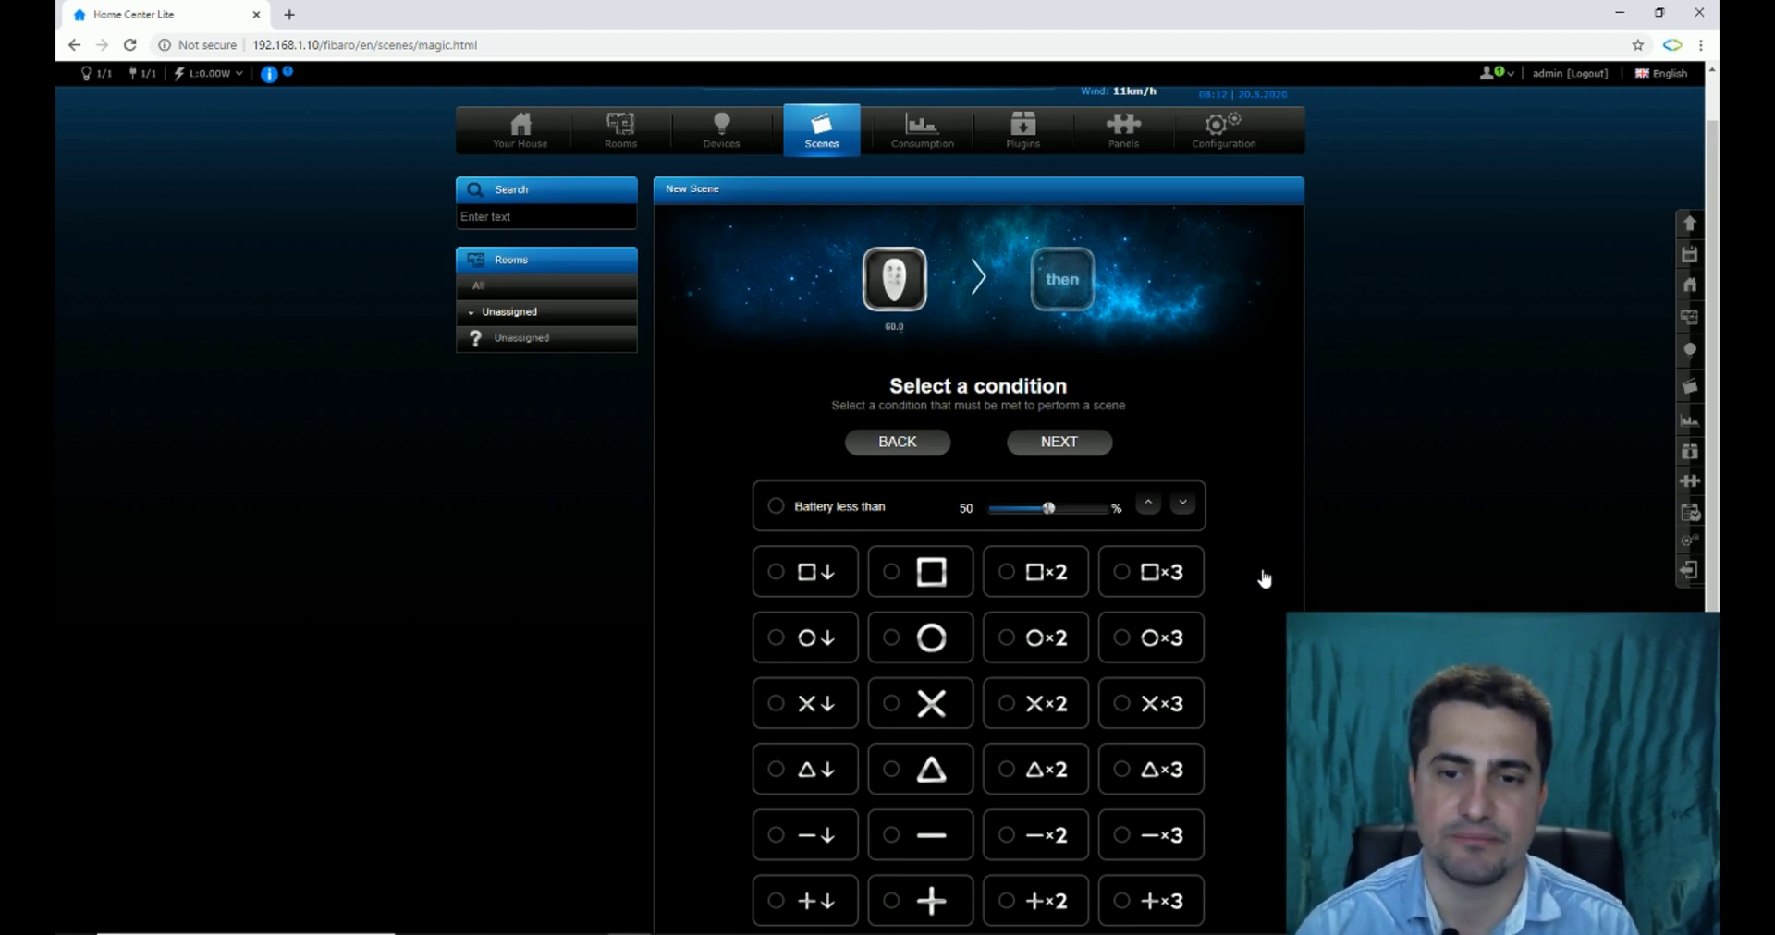
# Set the scene's trigger condition to a double press of the KeyFob's square button
pyautogui.scroll(-1, 1263, 579)
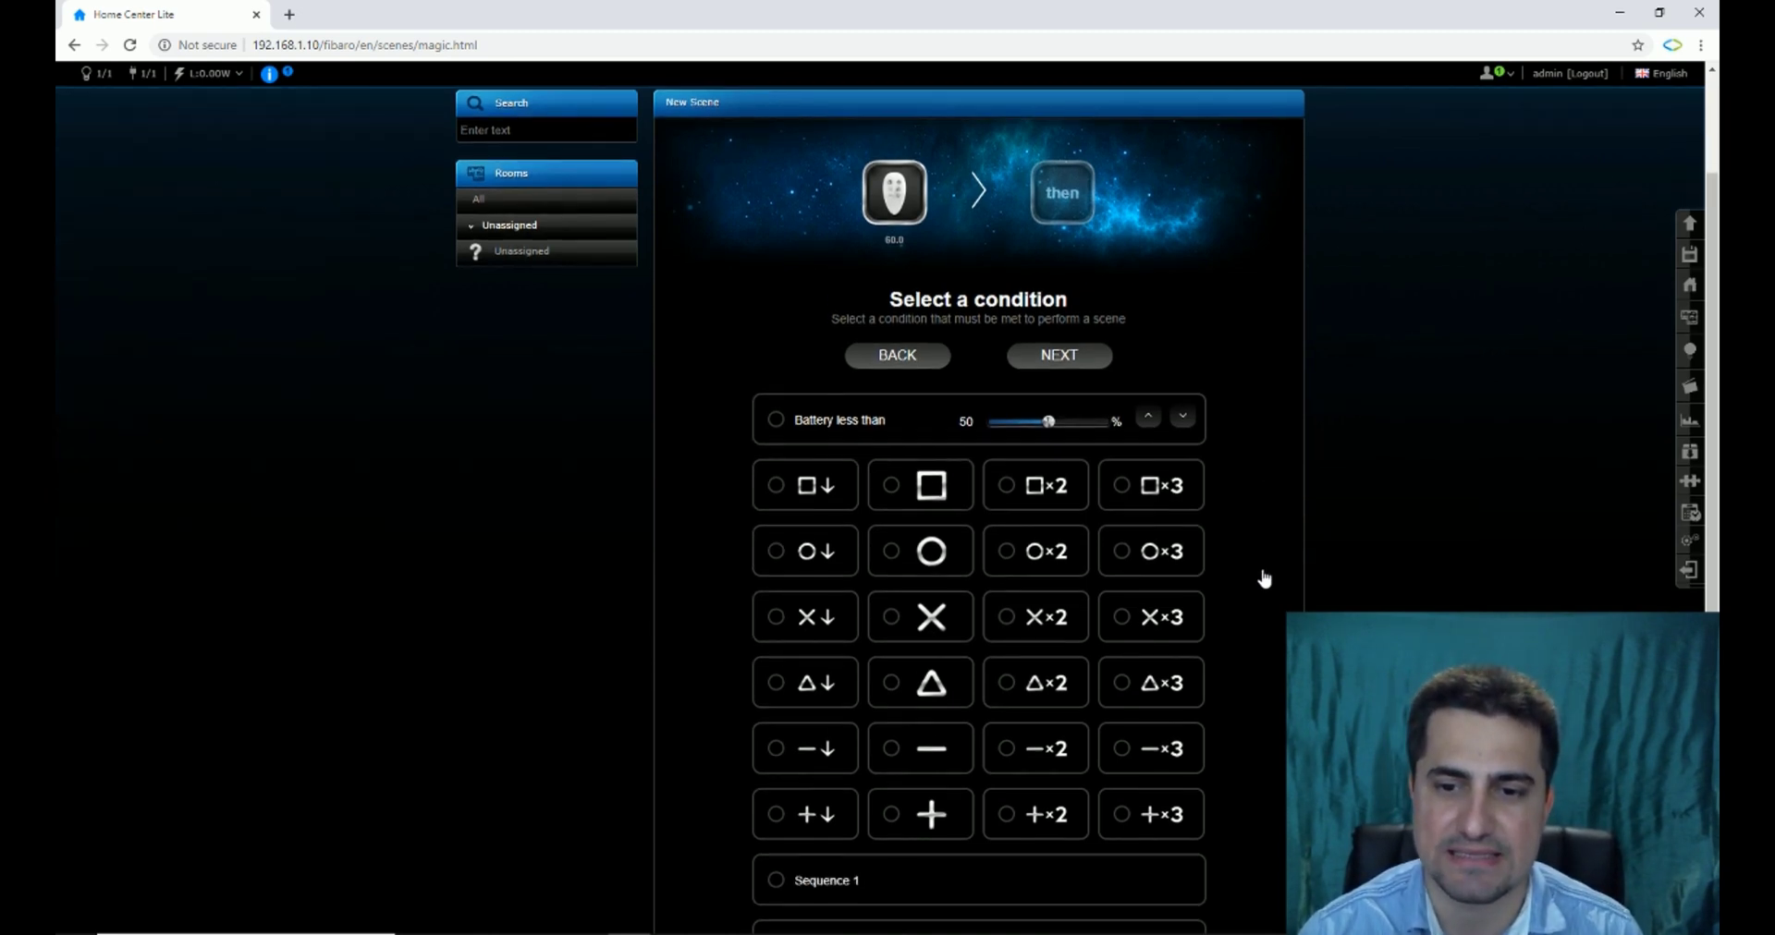
pyautogui.scroll(-2, 1264, 579)
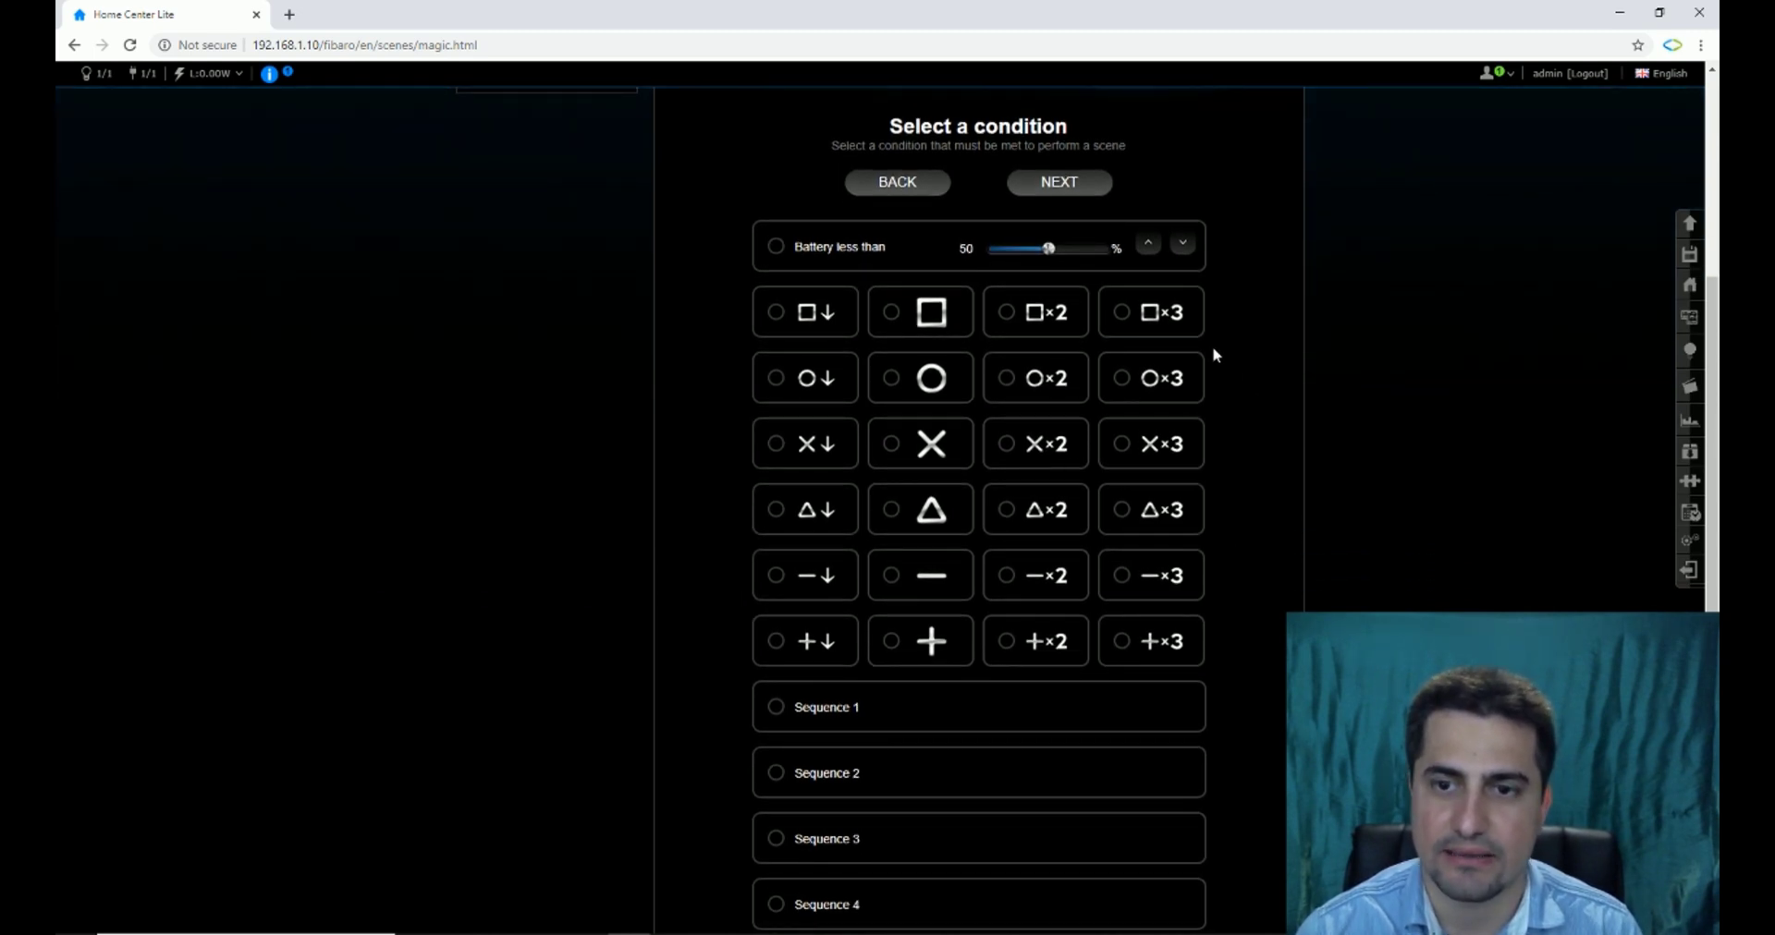
pyautogui.click(1013, 321)
pyautogui.scroll(2, 1534, 596)
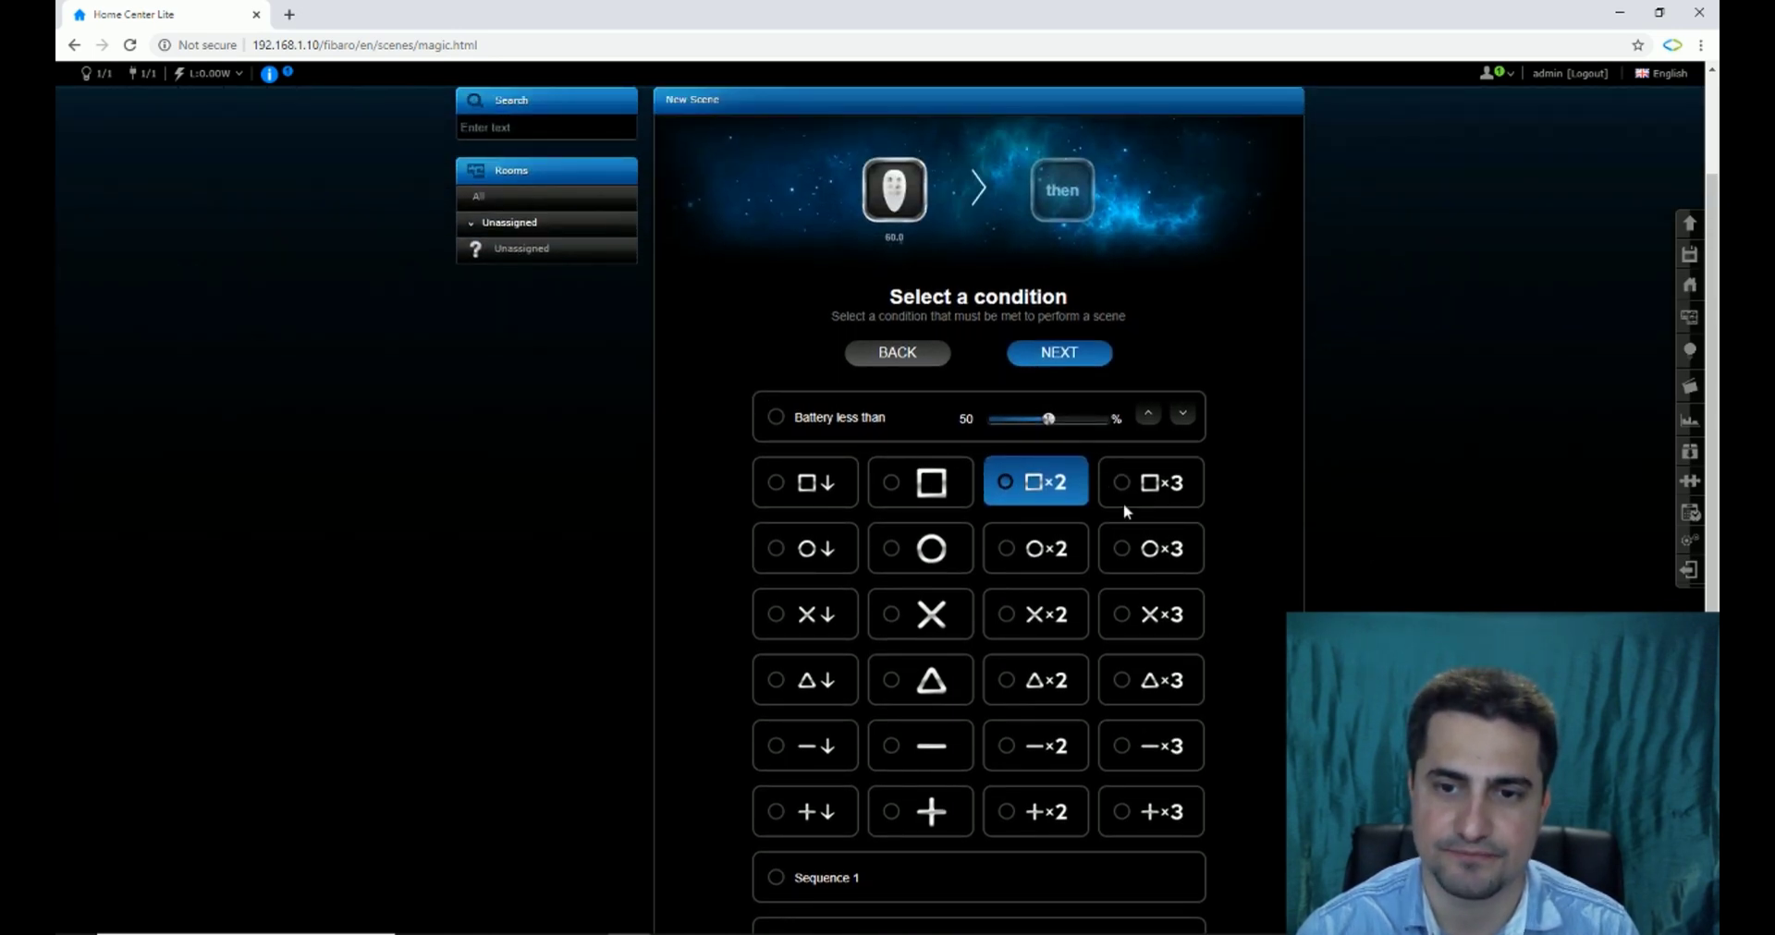
pyautogui.click(1077, 359)
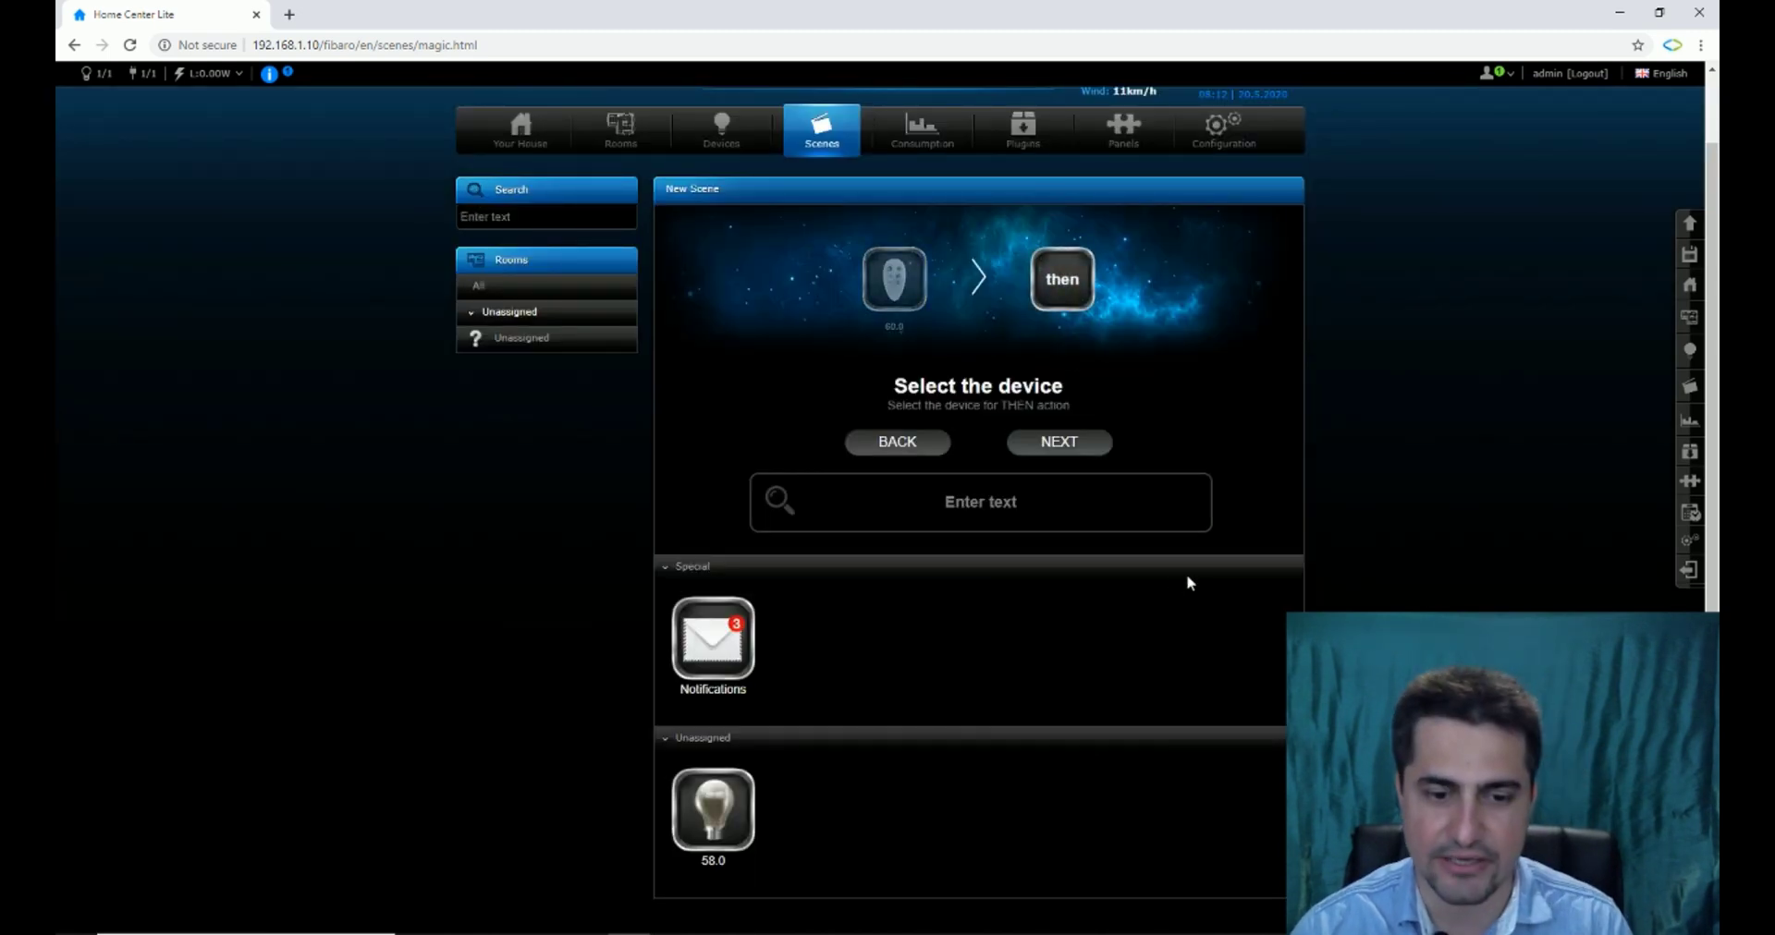
# Choose light 58.0 as the THEN device and set its action to Turn off
pyautogui.click(739, 852)
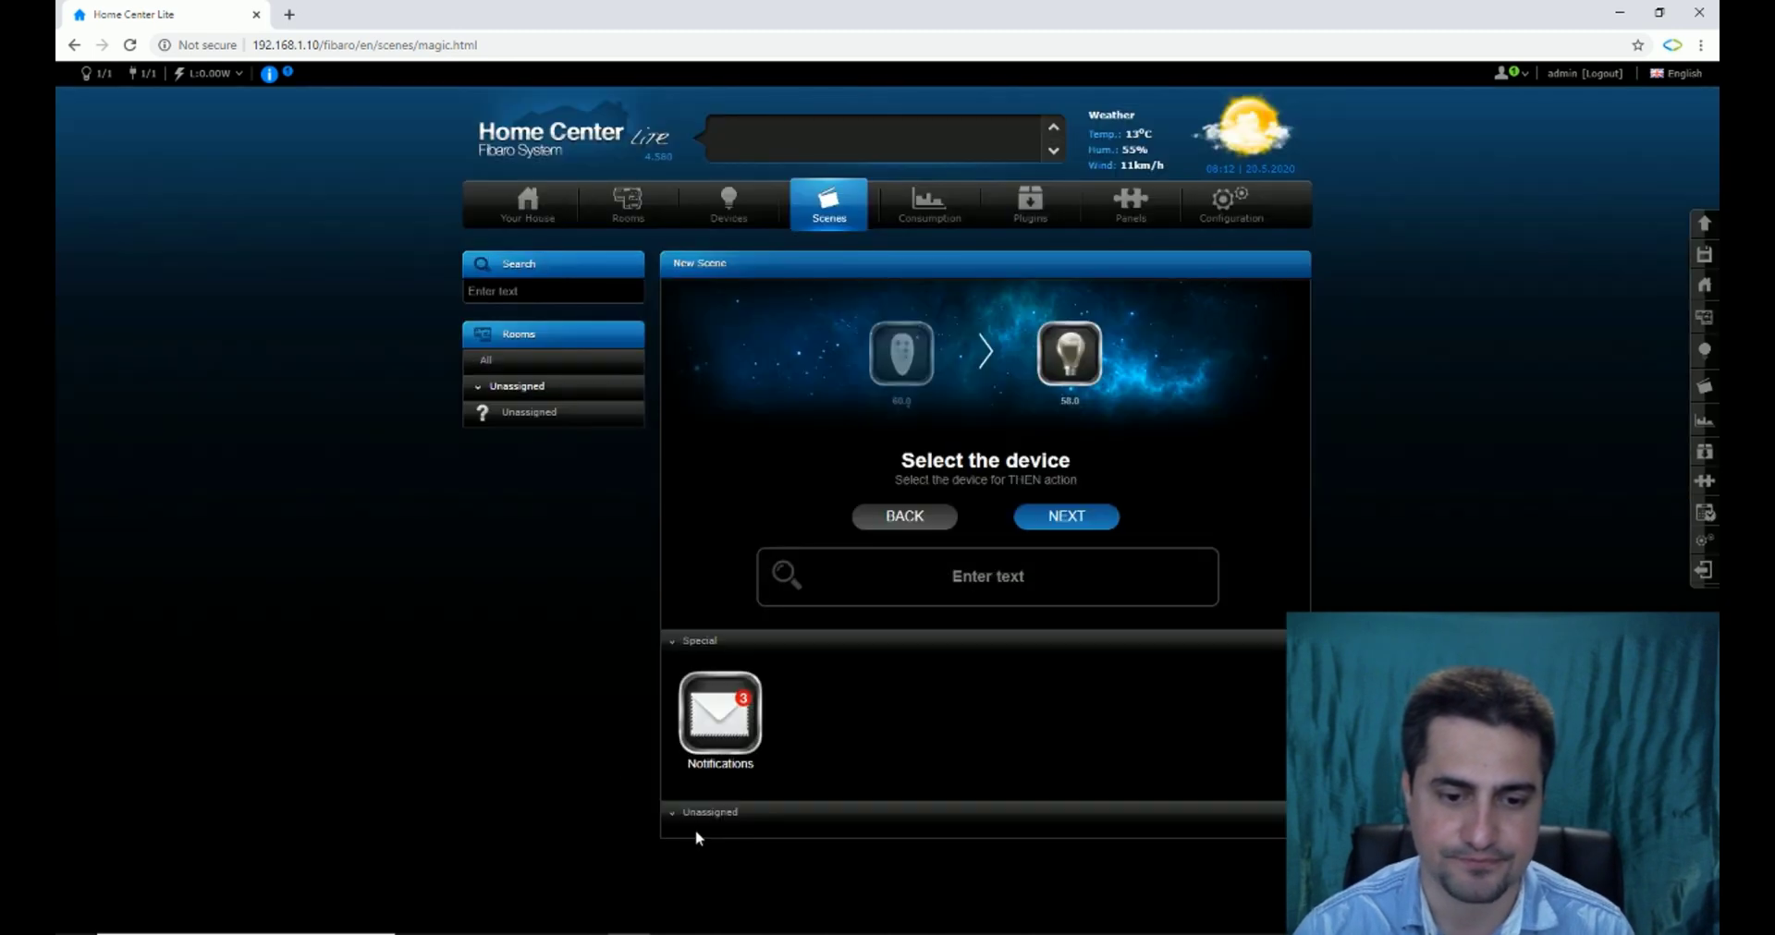
pyautogui.click(1065, 529)
pyautogui.scroll(-1, 1043, 619)
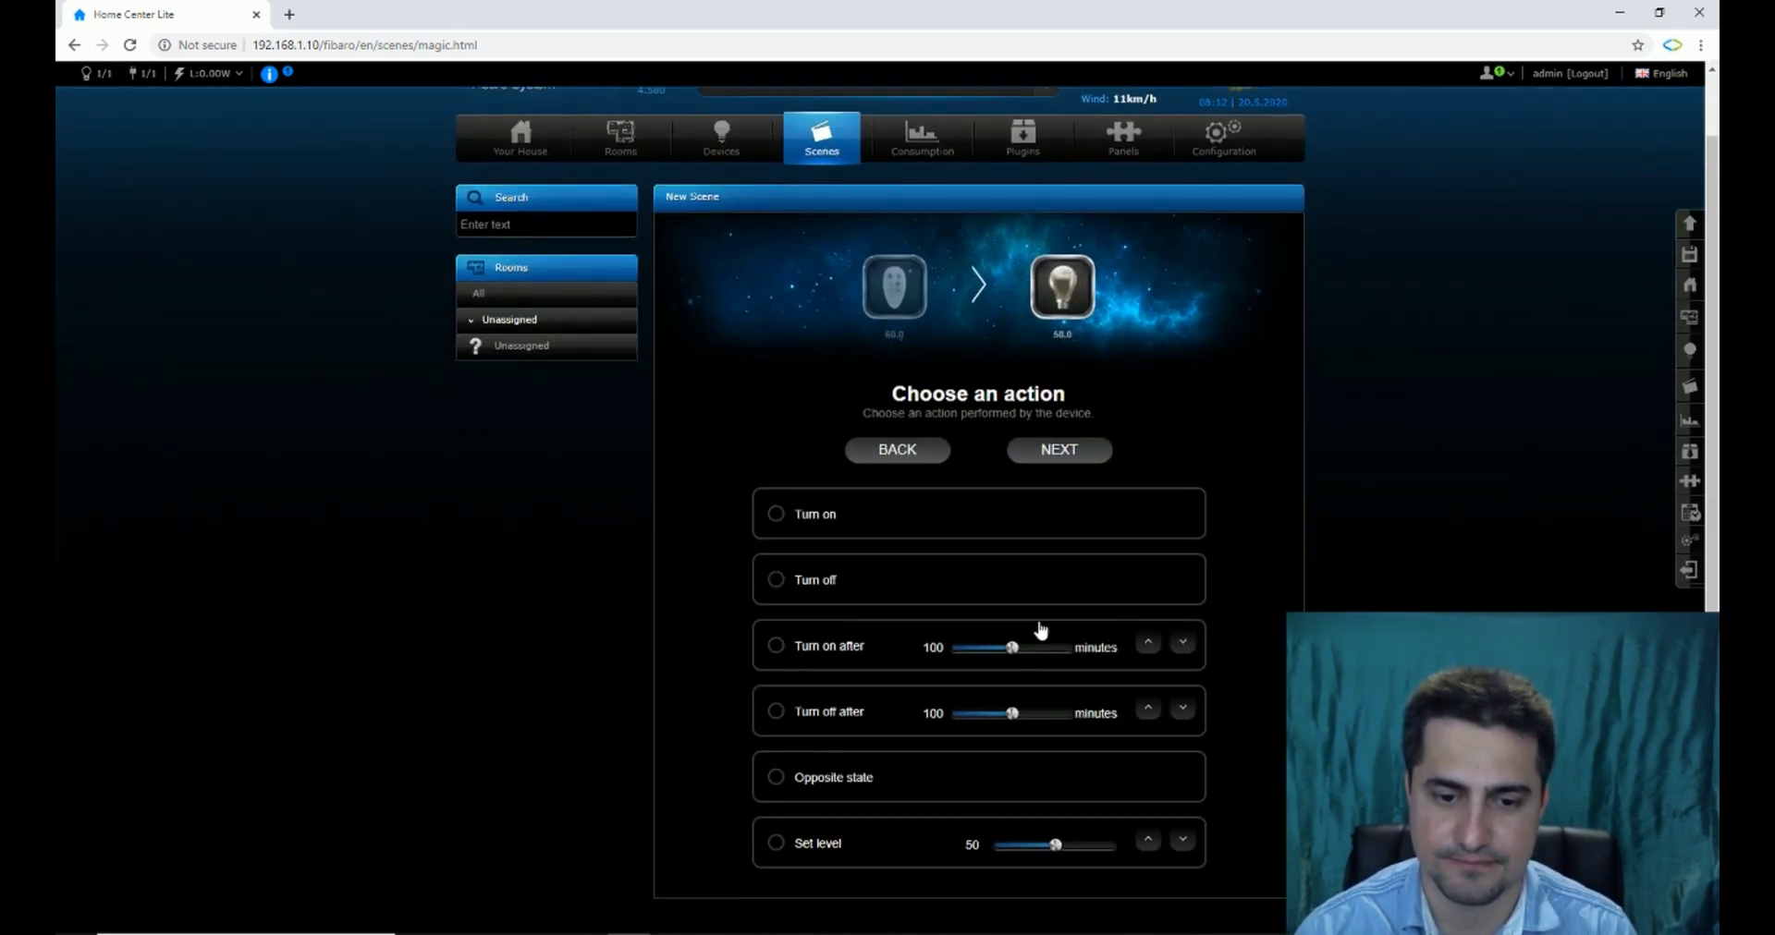
pyautogui.click(775, 583)
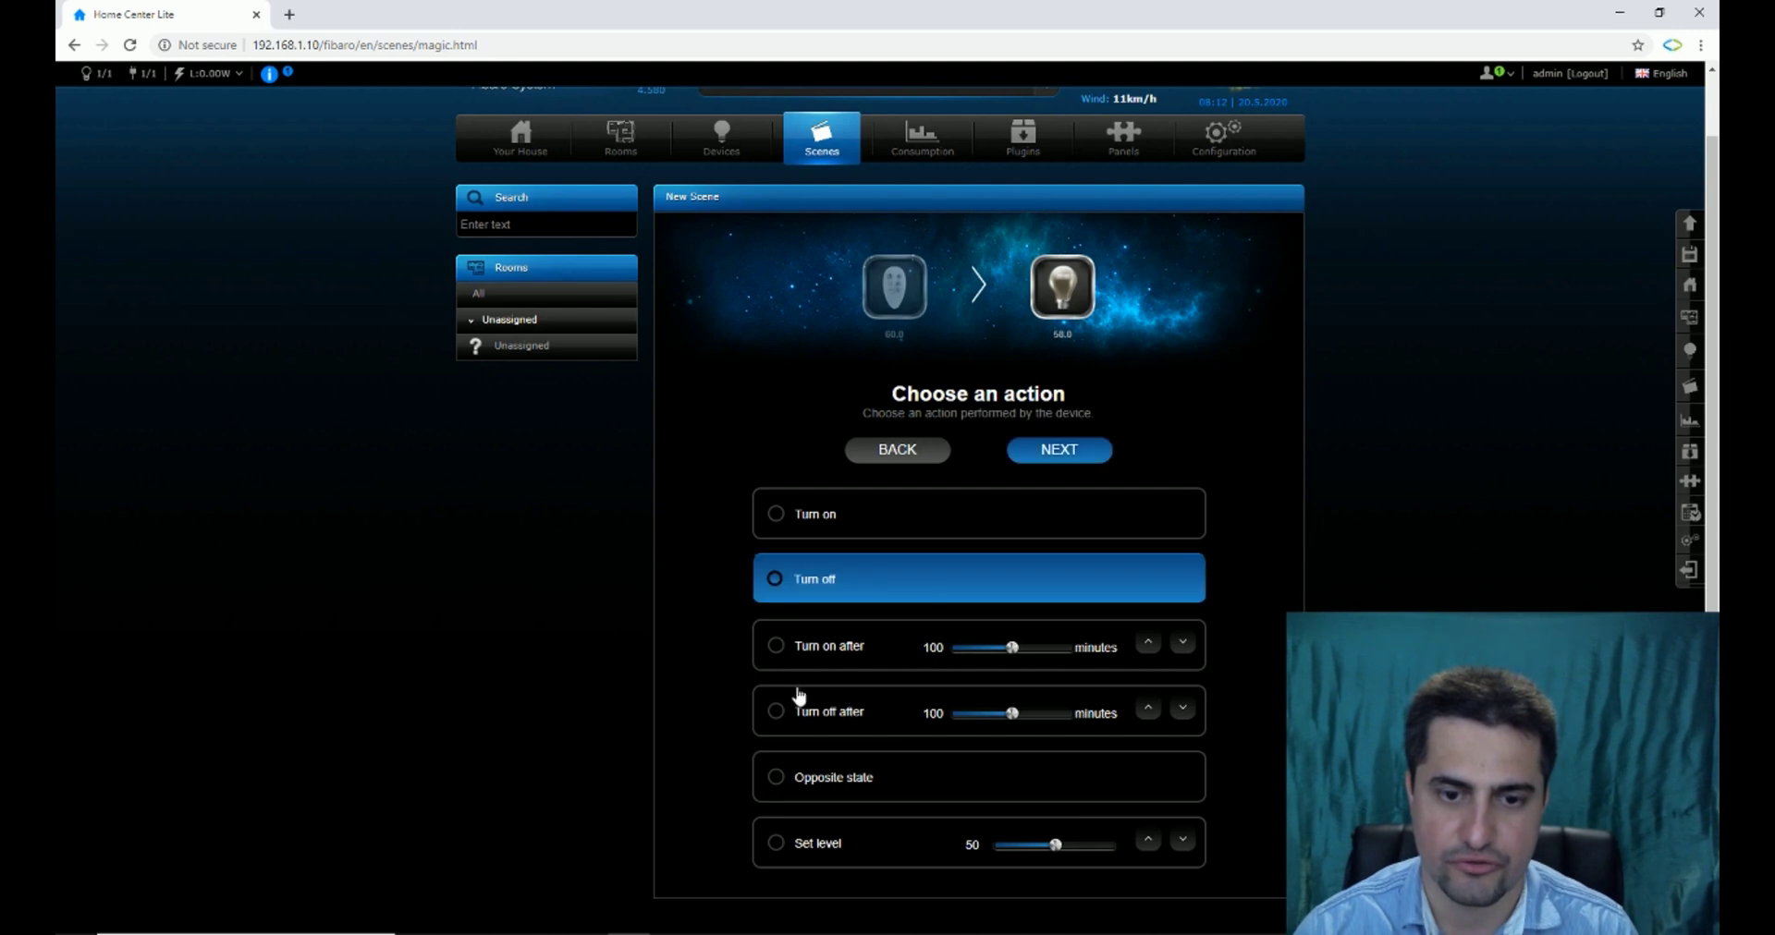
pyautogui.click(1059, 453)
# Name the Magic scene "Turn off Dimmer" and save it
pyautogui.click(986, 581)
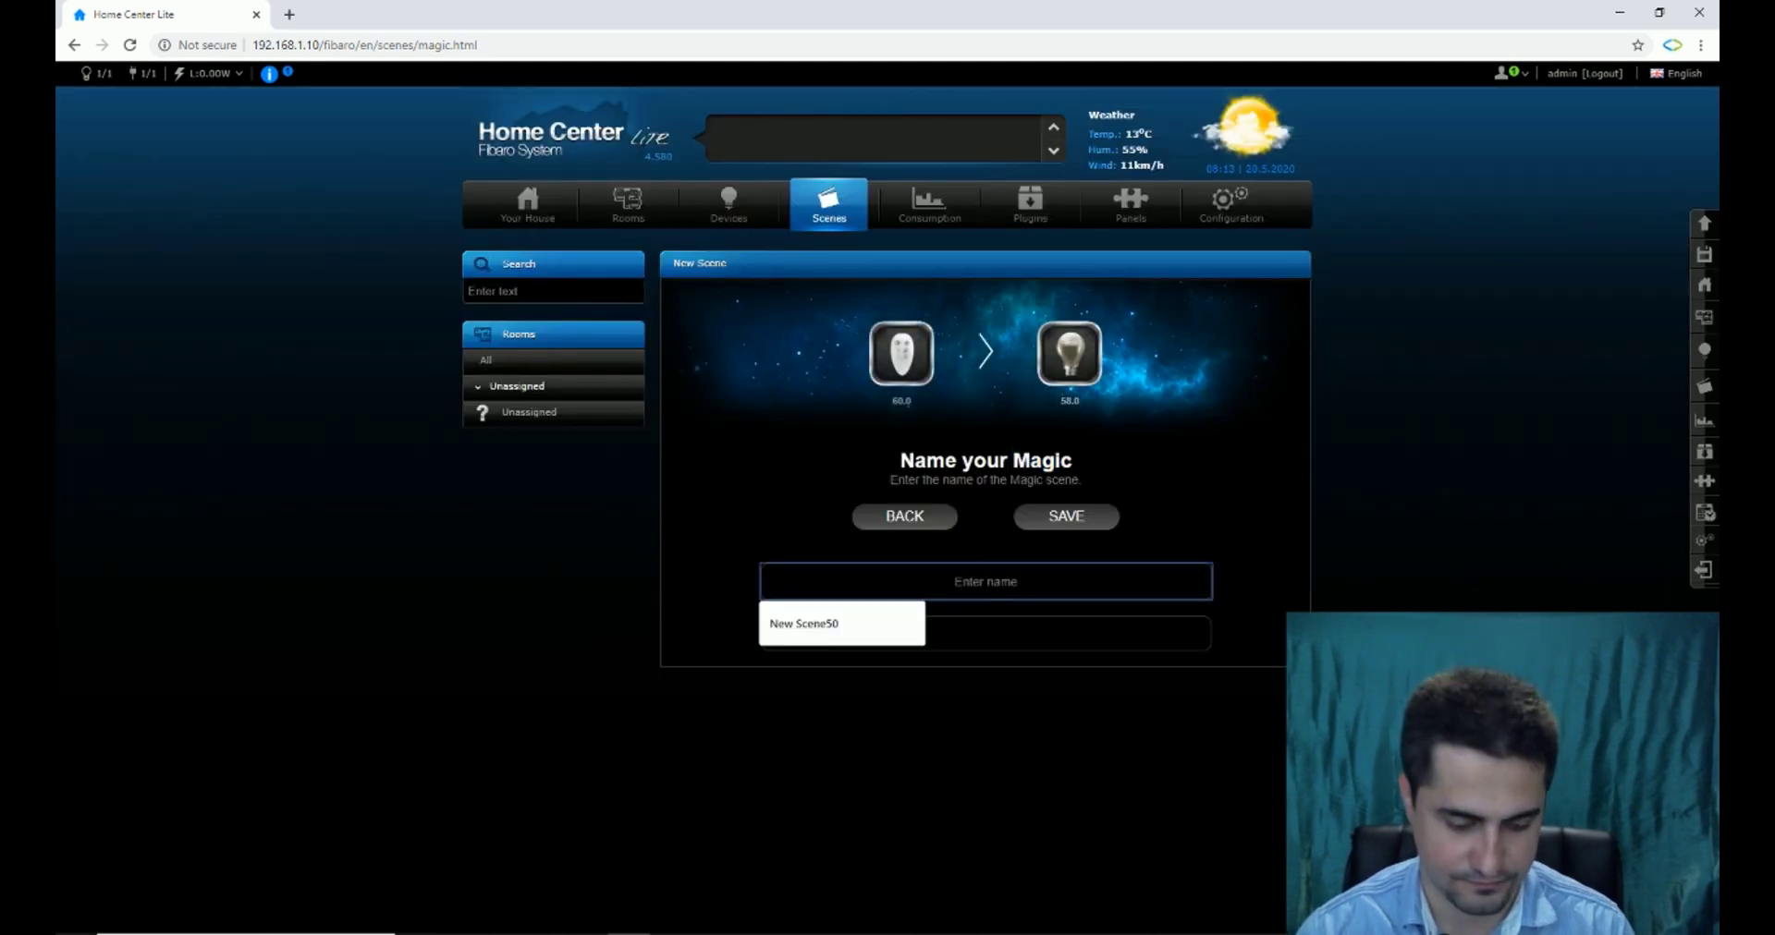
pyautogui.write('Turn off Dimmer')
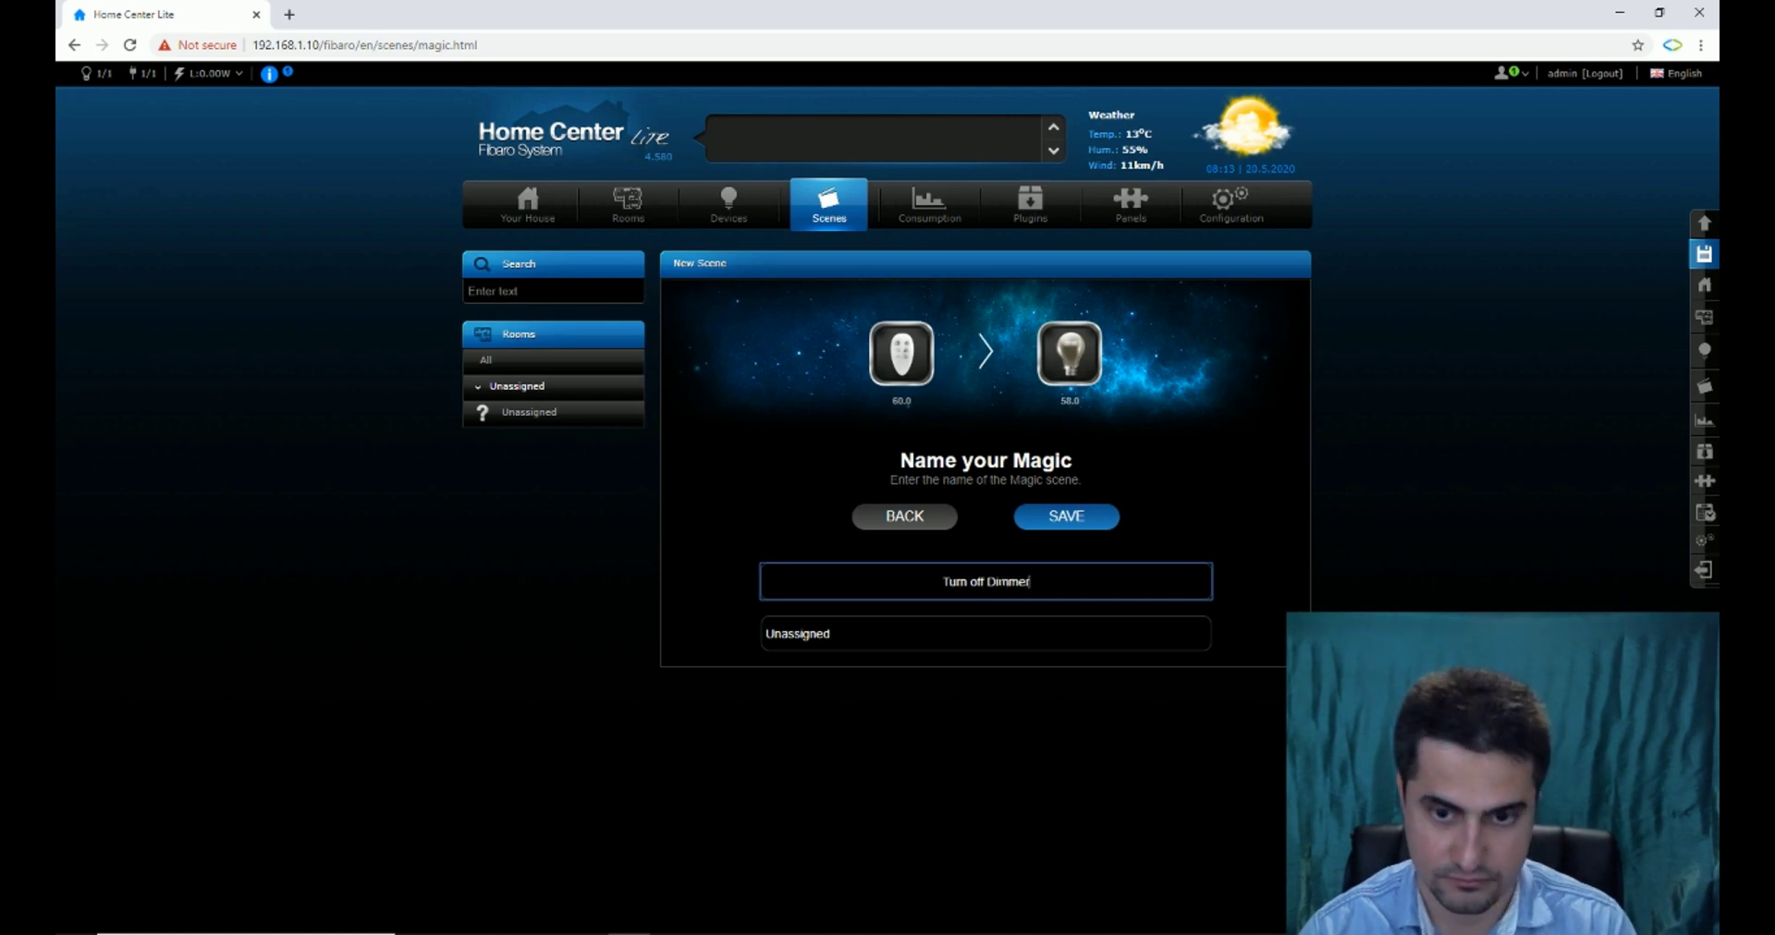
pyautogui.click(1066, 519)
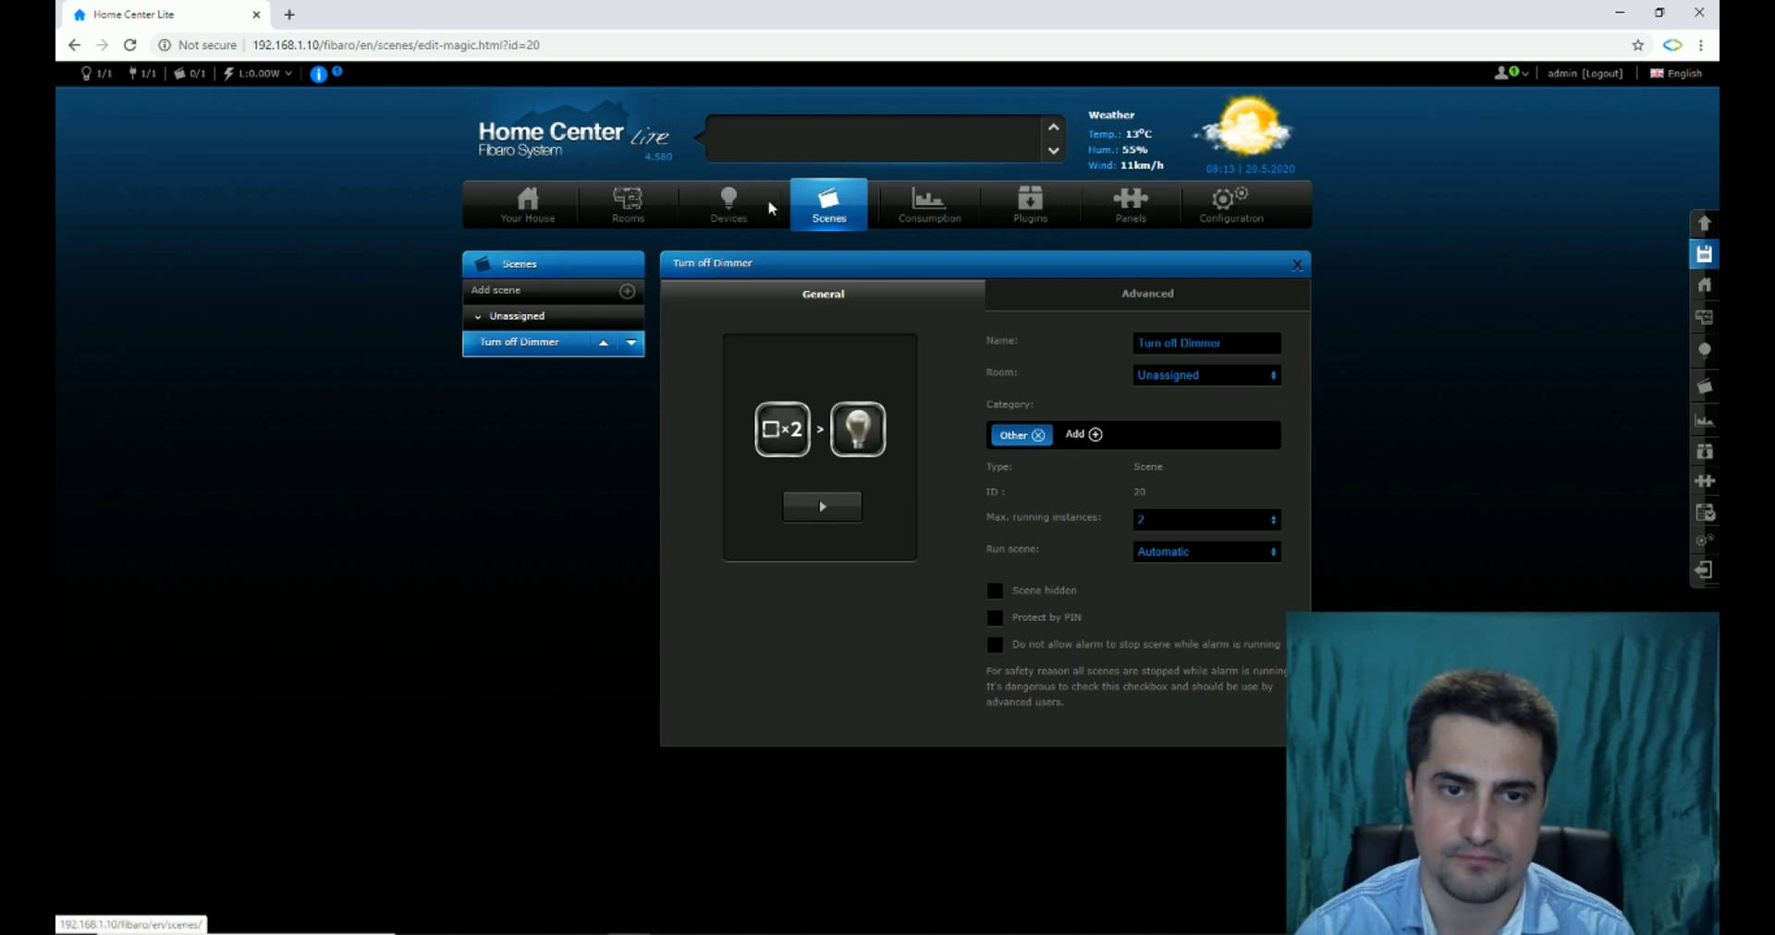
# Return to the device overview and raise the level of light 58.0 to about half
pyautogui.click(732, 212)
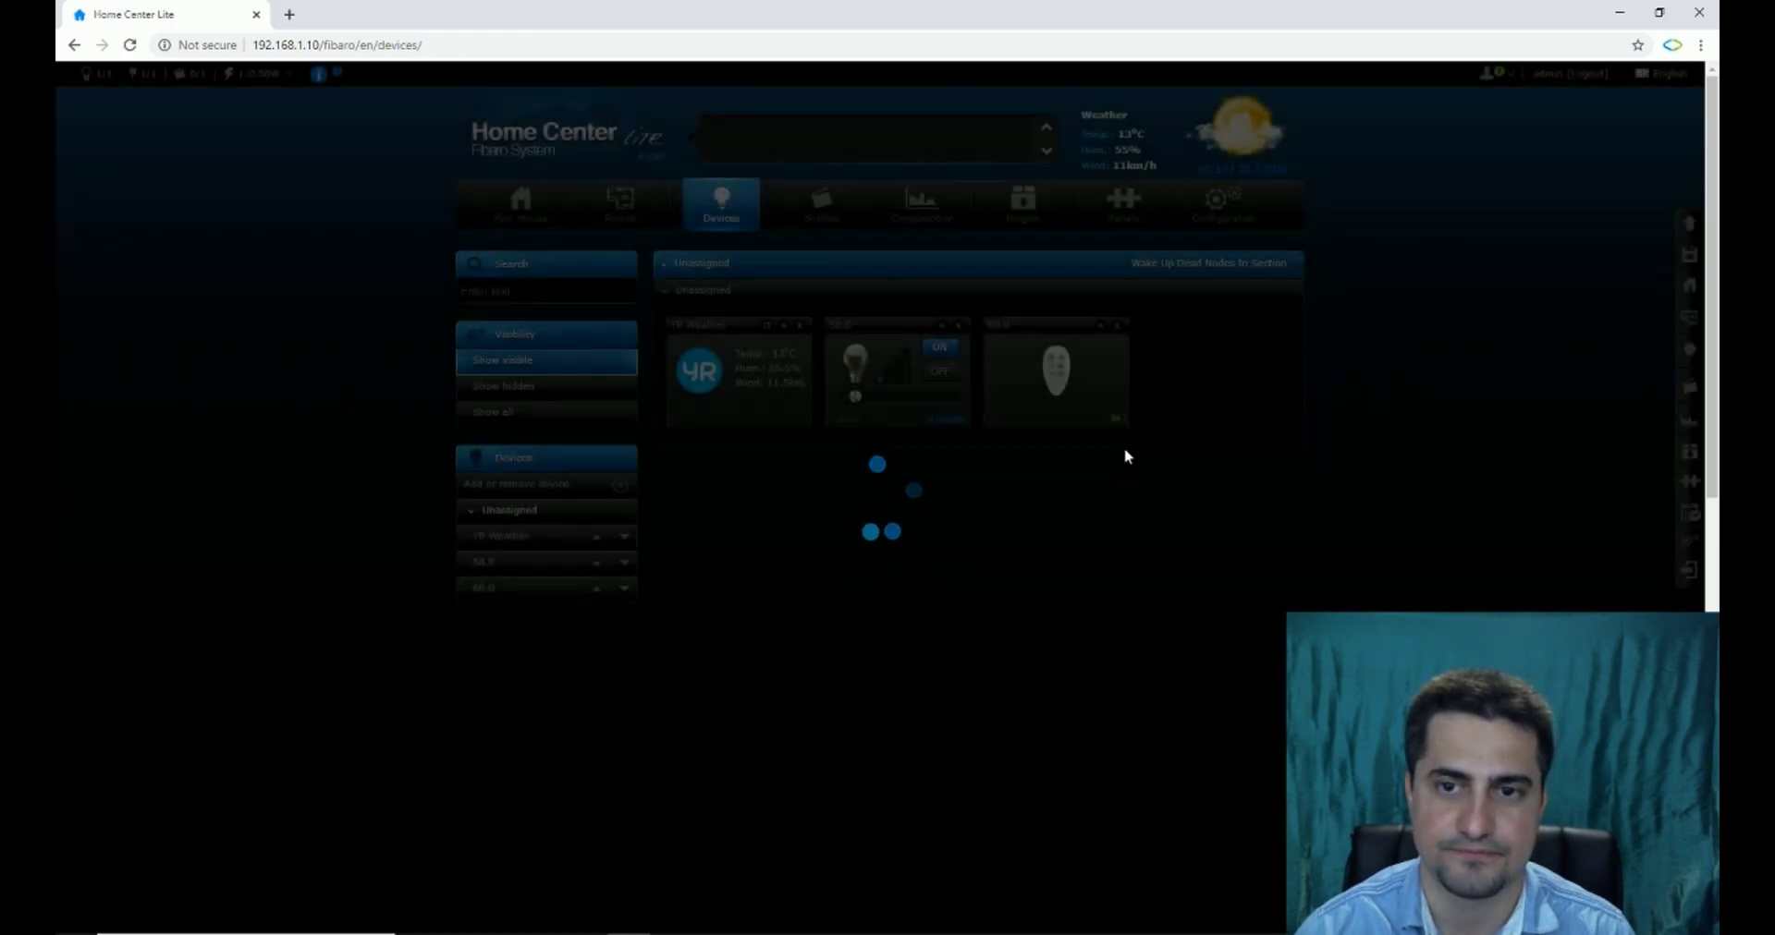
pyautogui.moveTo(866, 407); pyautogui.dragTo(903, 400)
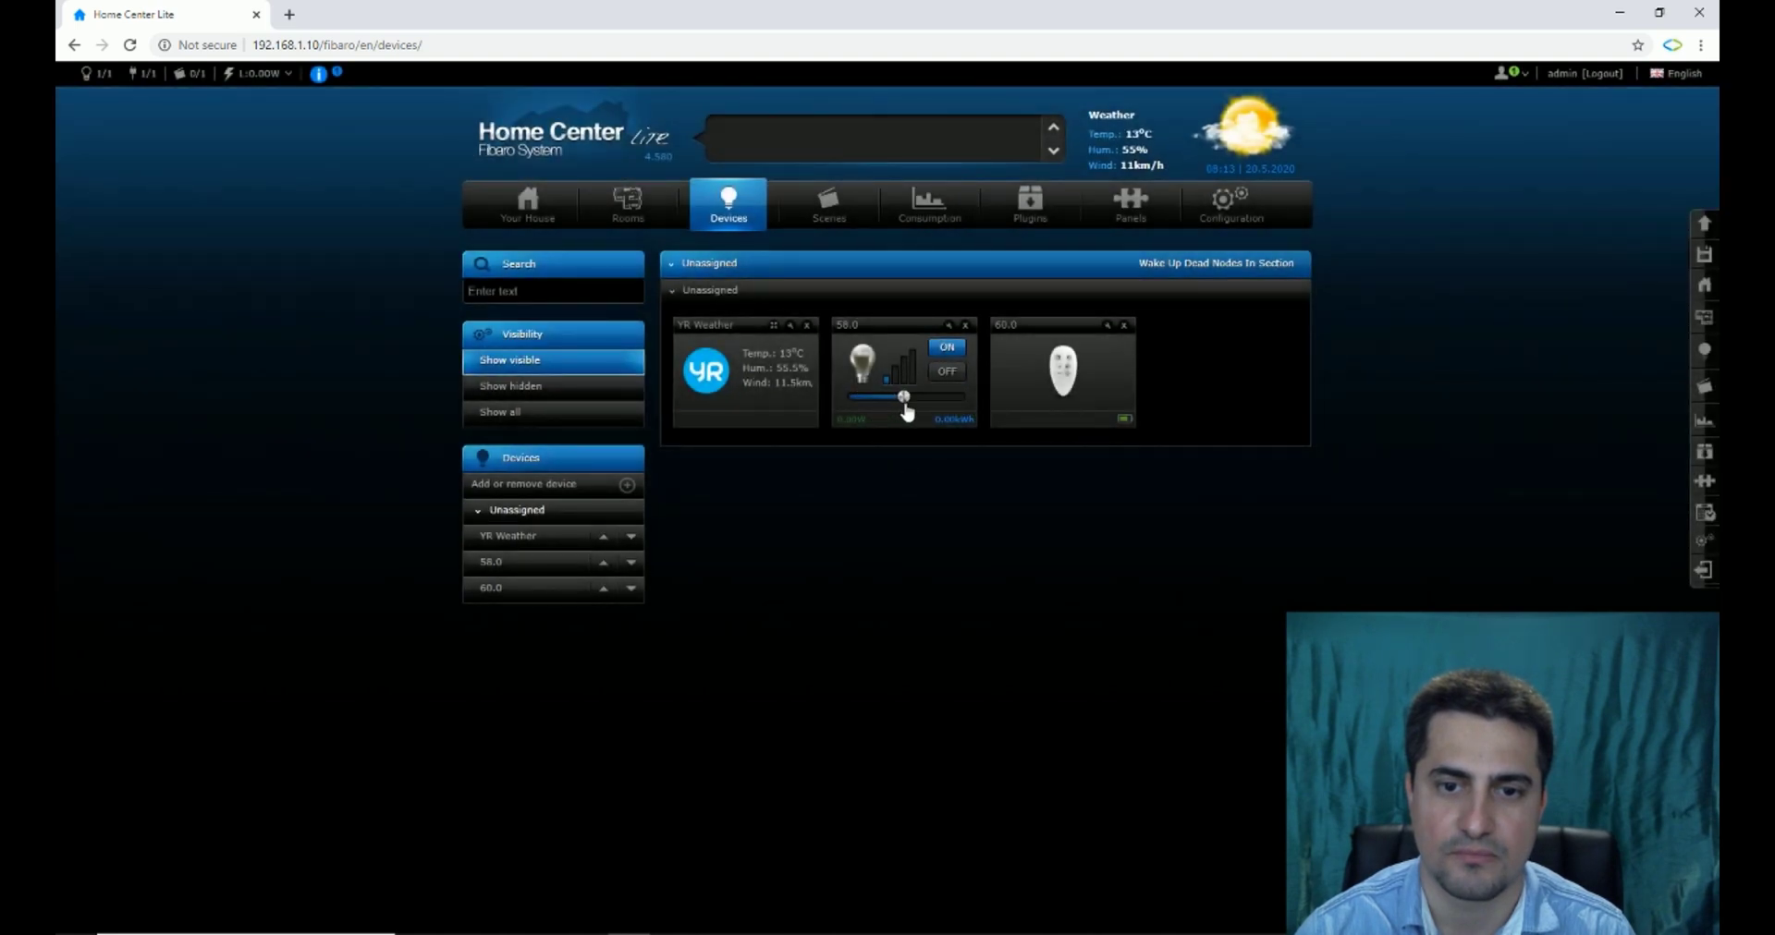
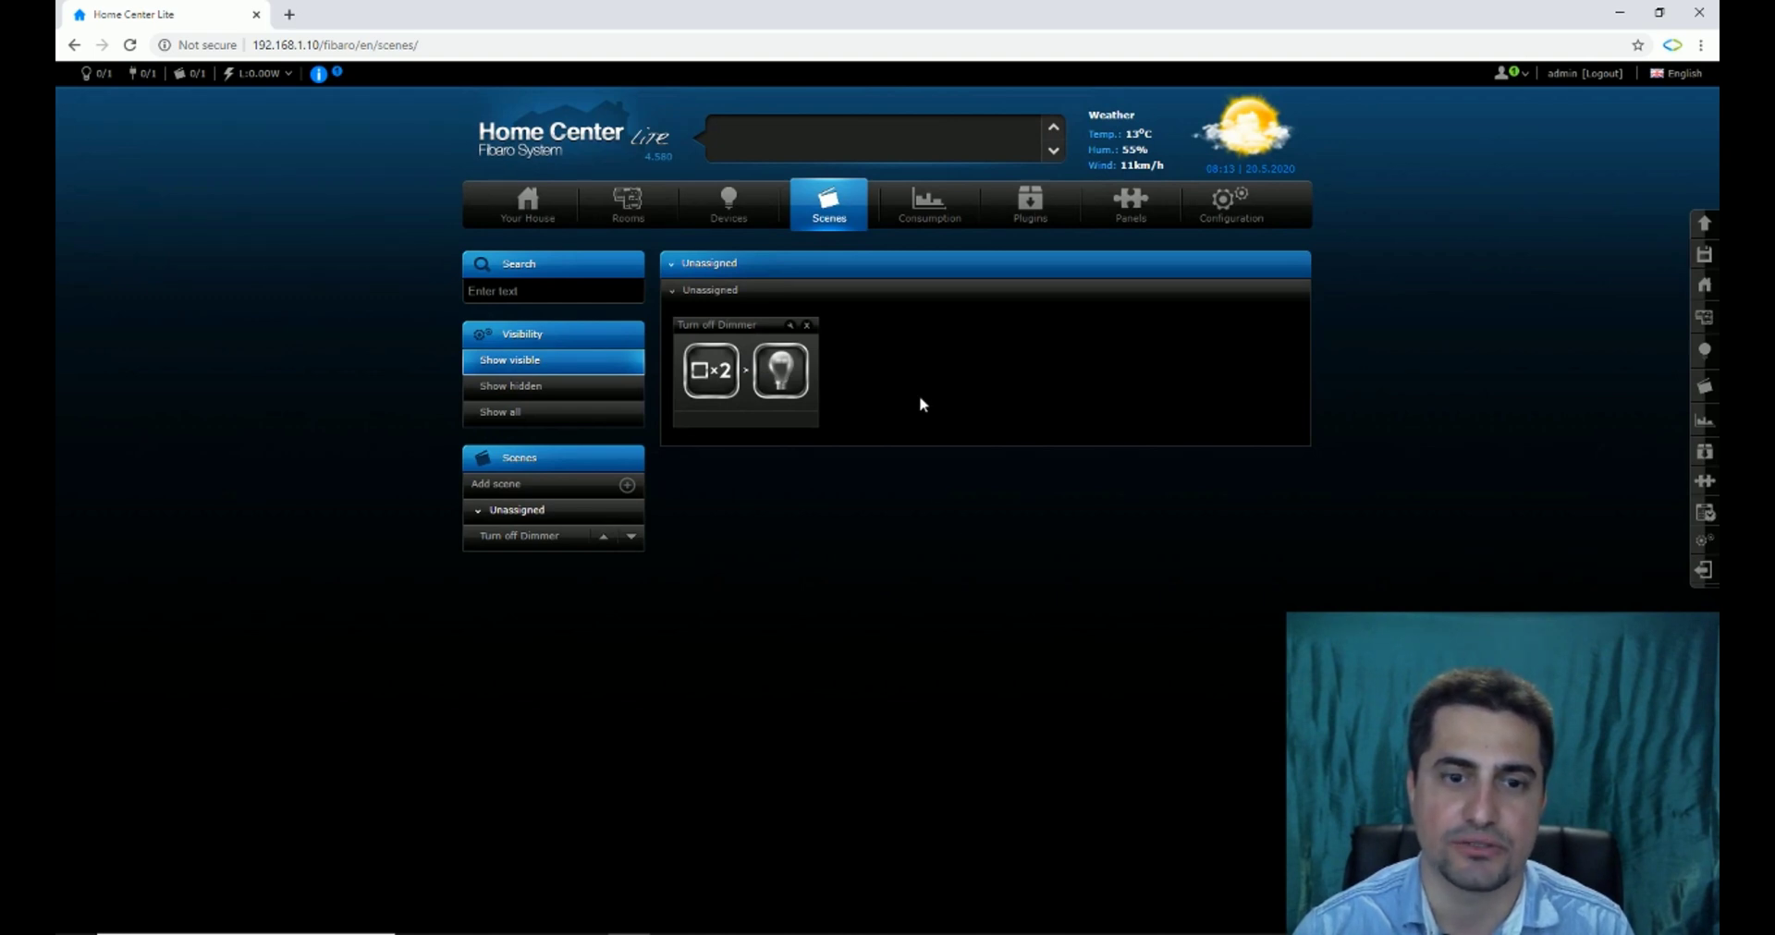
# Add another Magic scene that uses KeyFob 60.0 as its IF device
pyautogui.click(514, 486)
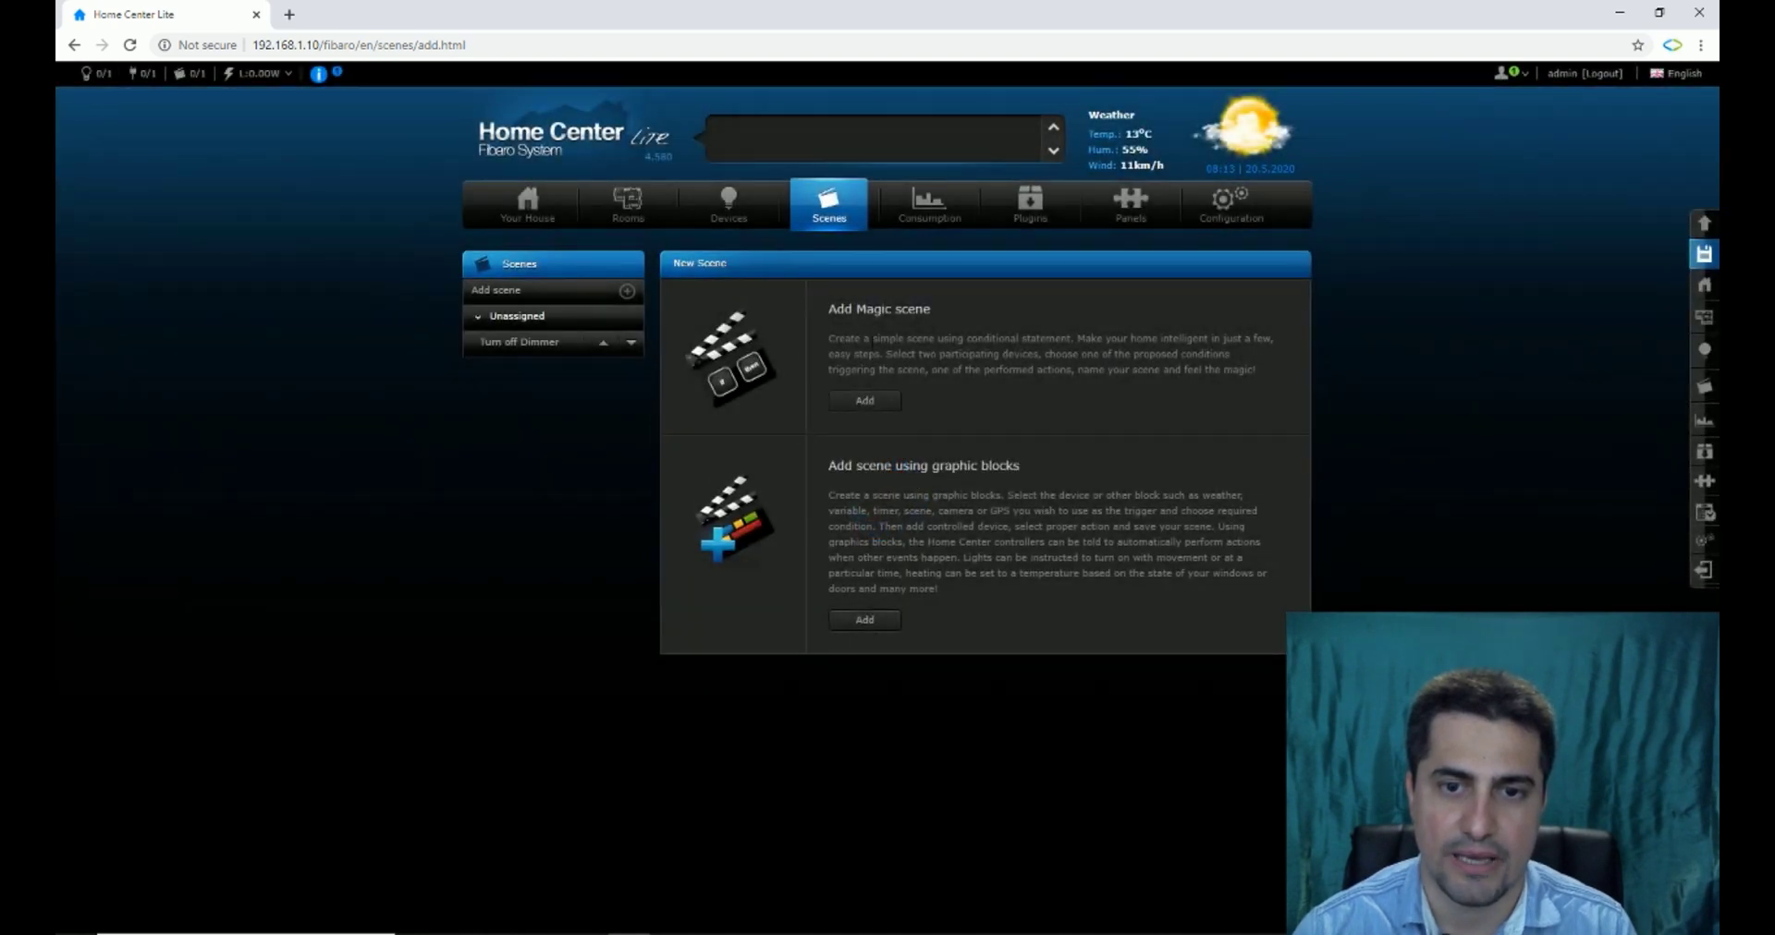
pyautogui.click(879, 409)
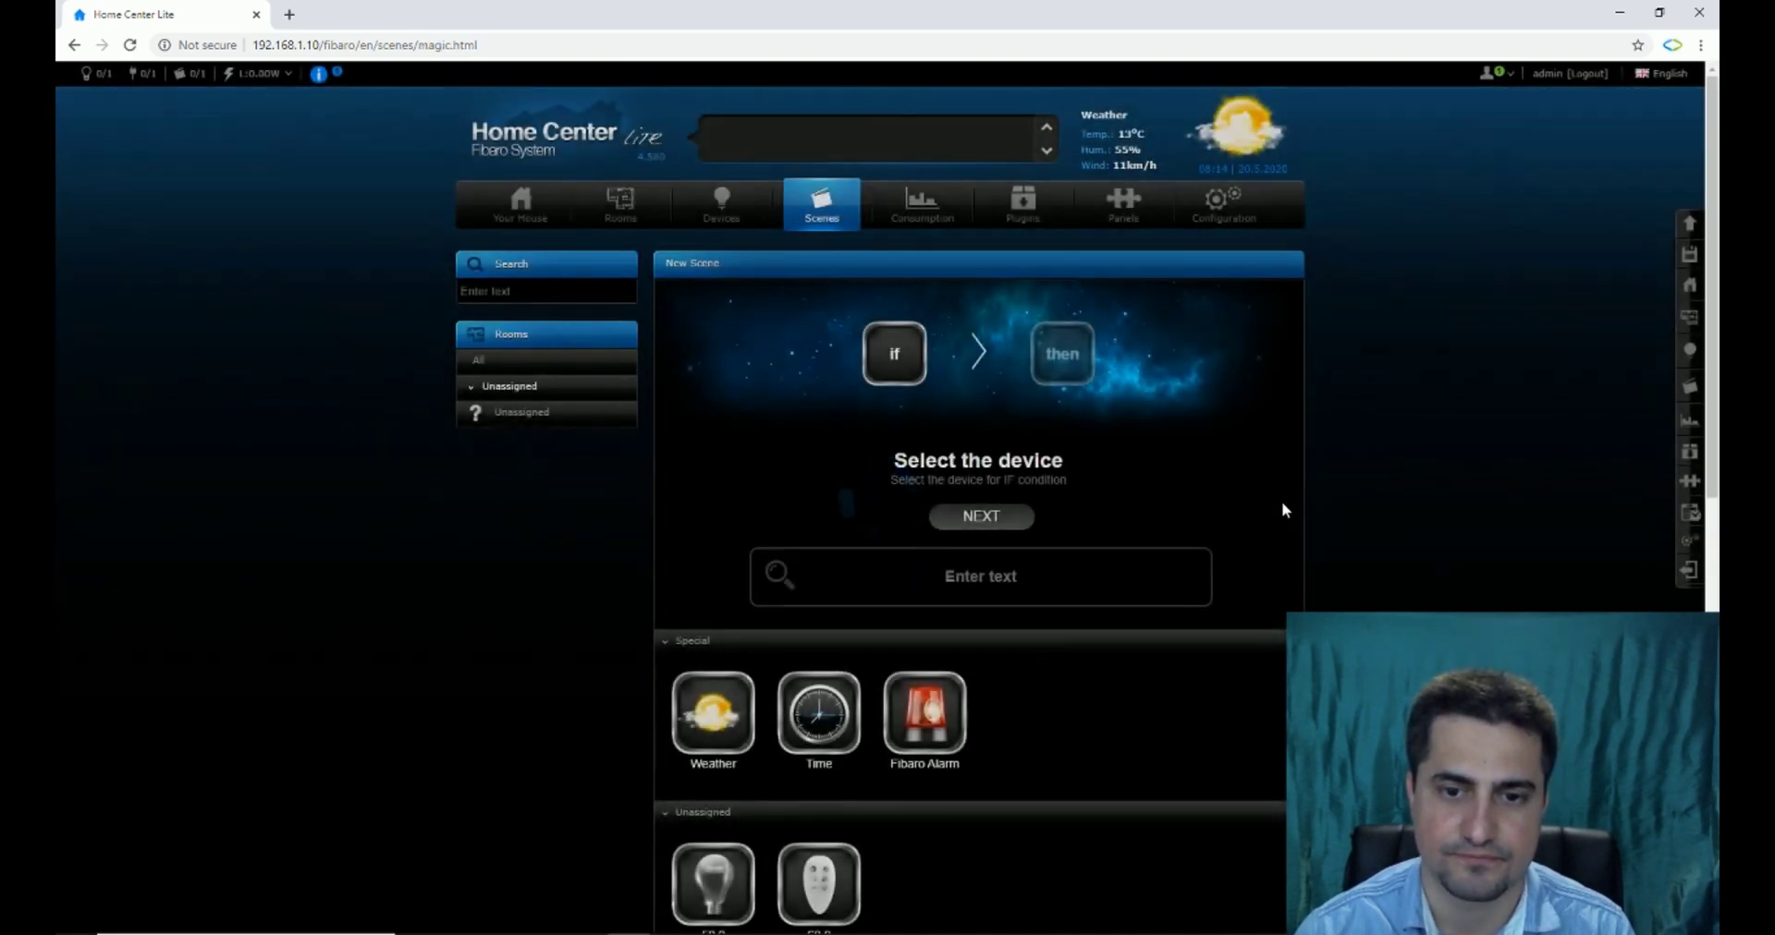
pyautogui.scroll(-1, 921, 860)
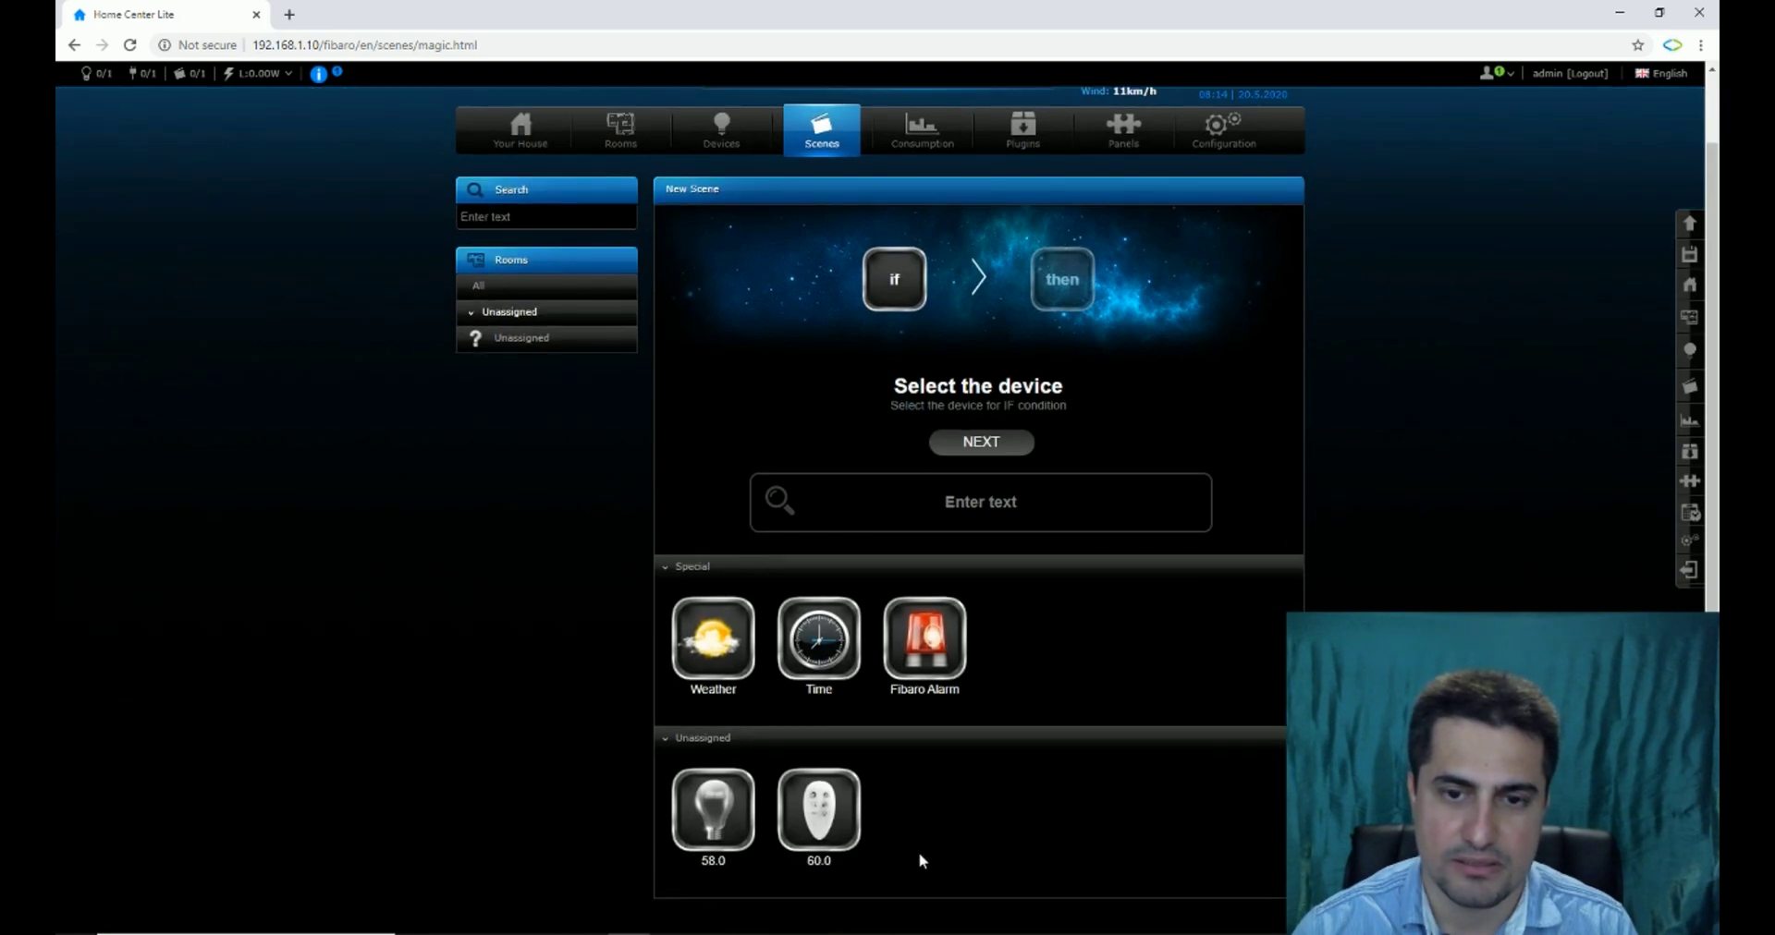
pyautogui.click(819, 817)
pyautogui.click(964, 443)
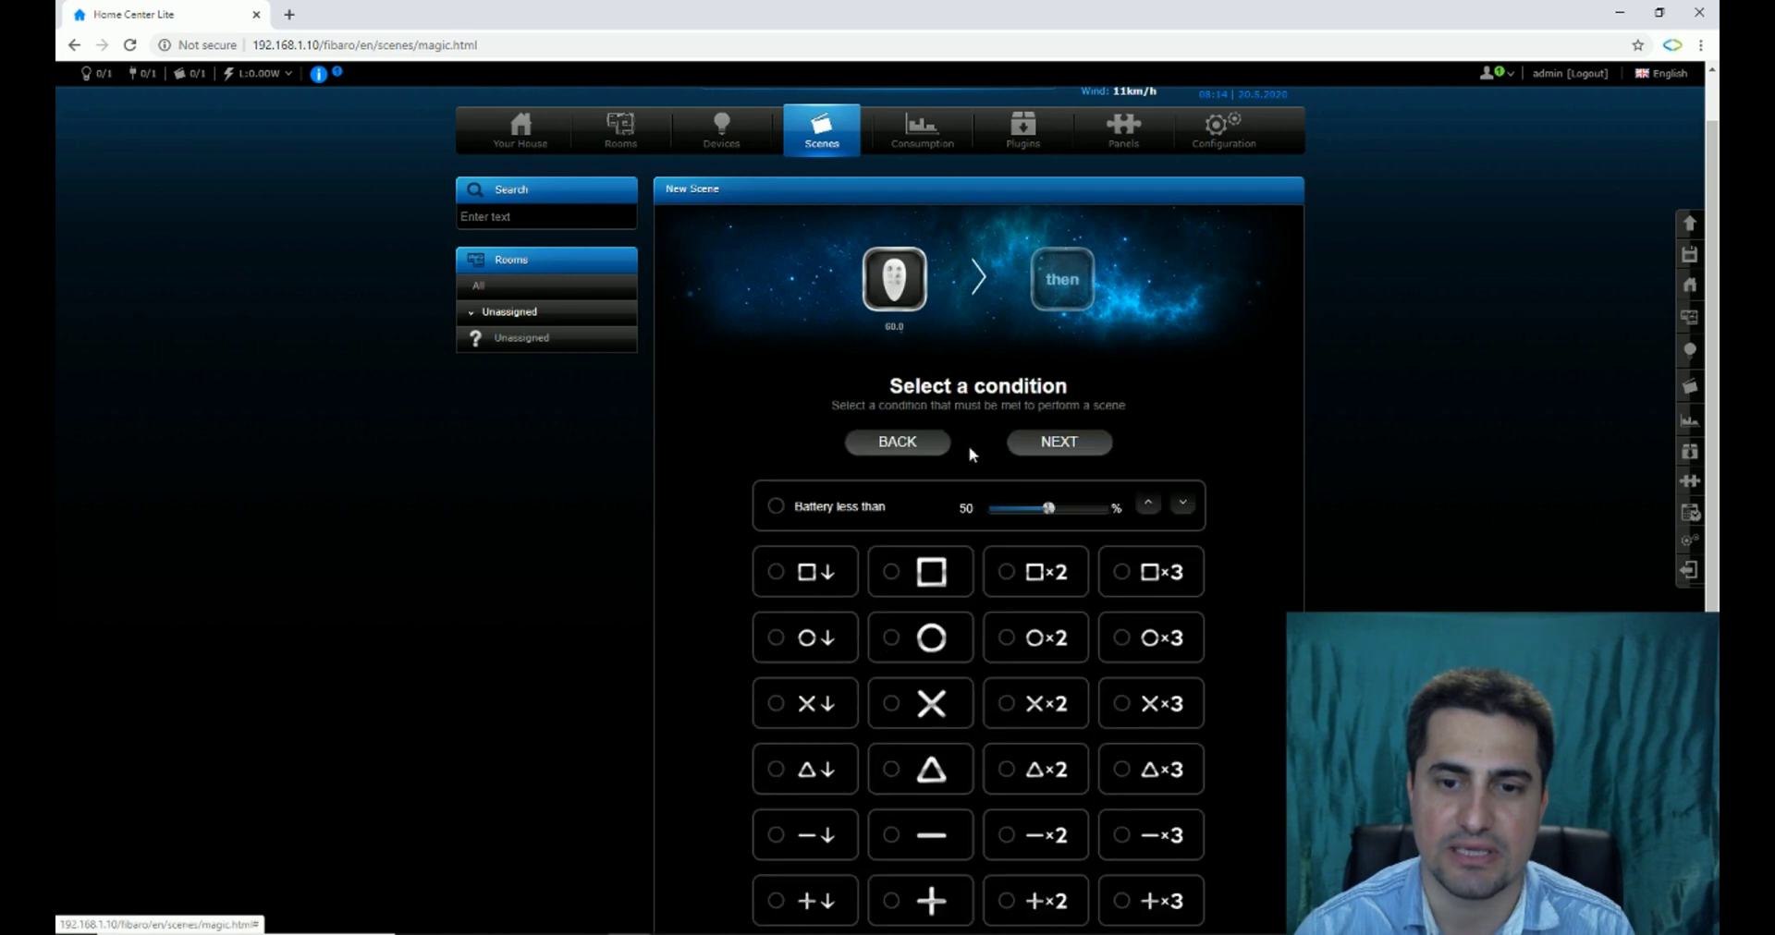
# Set the new scene's trigger condition to a triple press of the KeyFob's X button
pyautogui.scroll(-2, 1178, 541)
pyautogui.scroll(-1, 1179, 541)
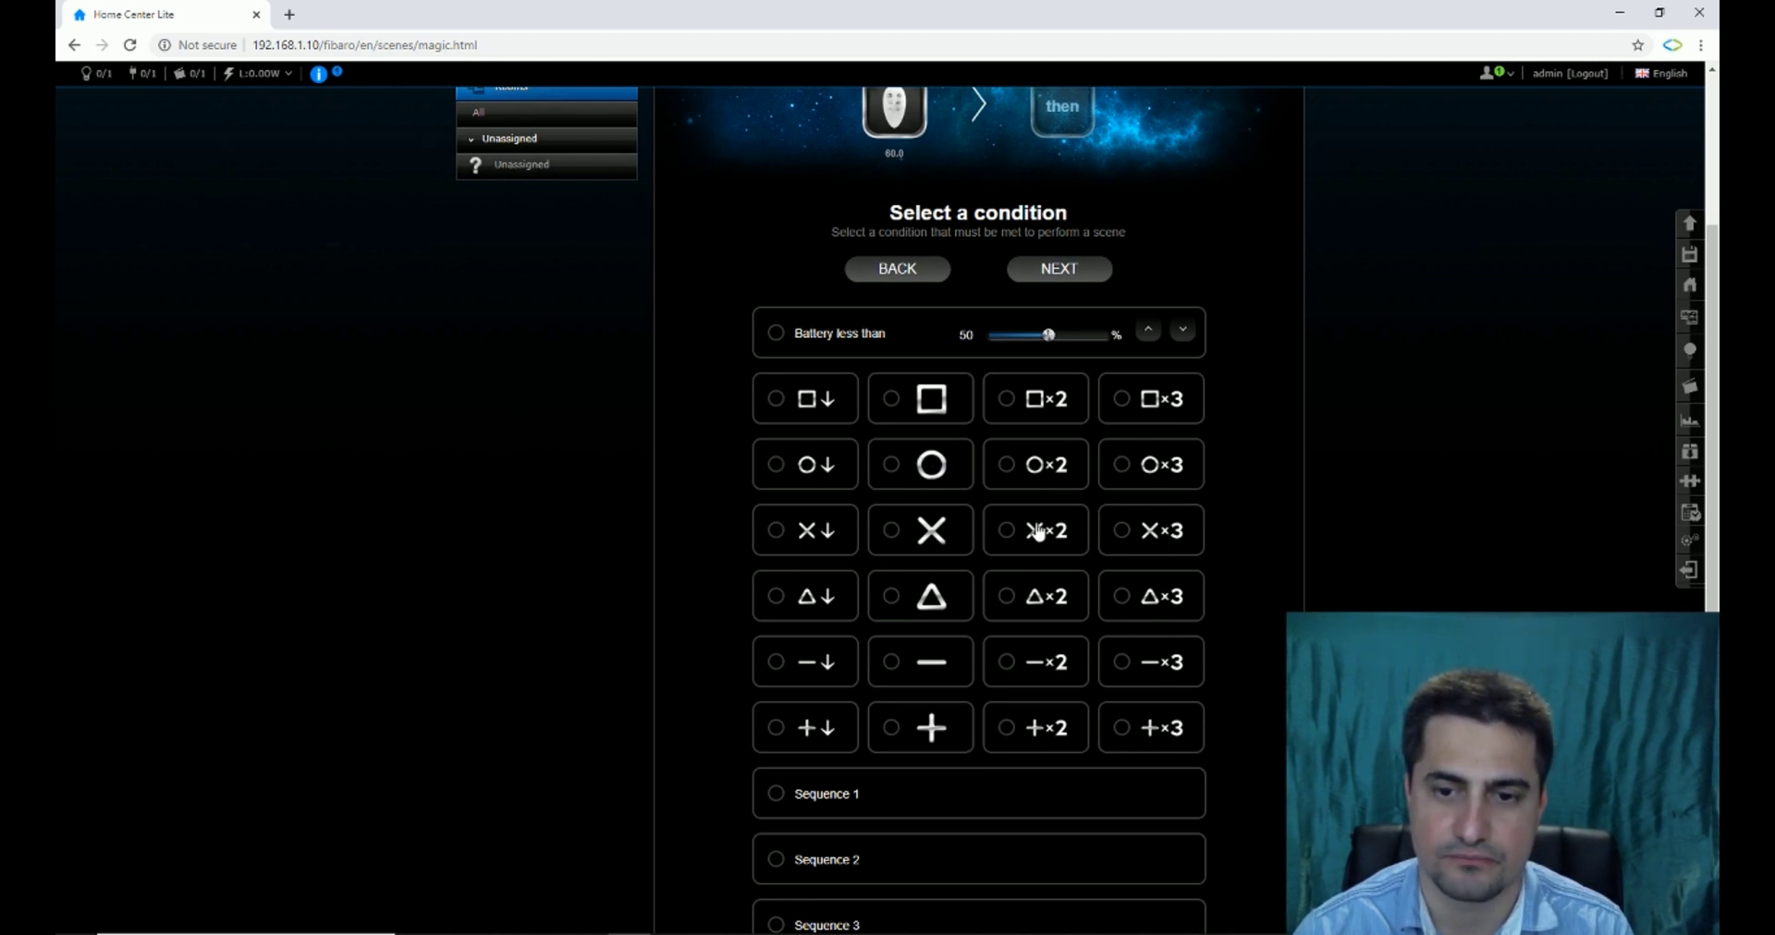
pyautogui.click(1123, 534)
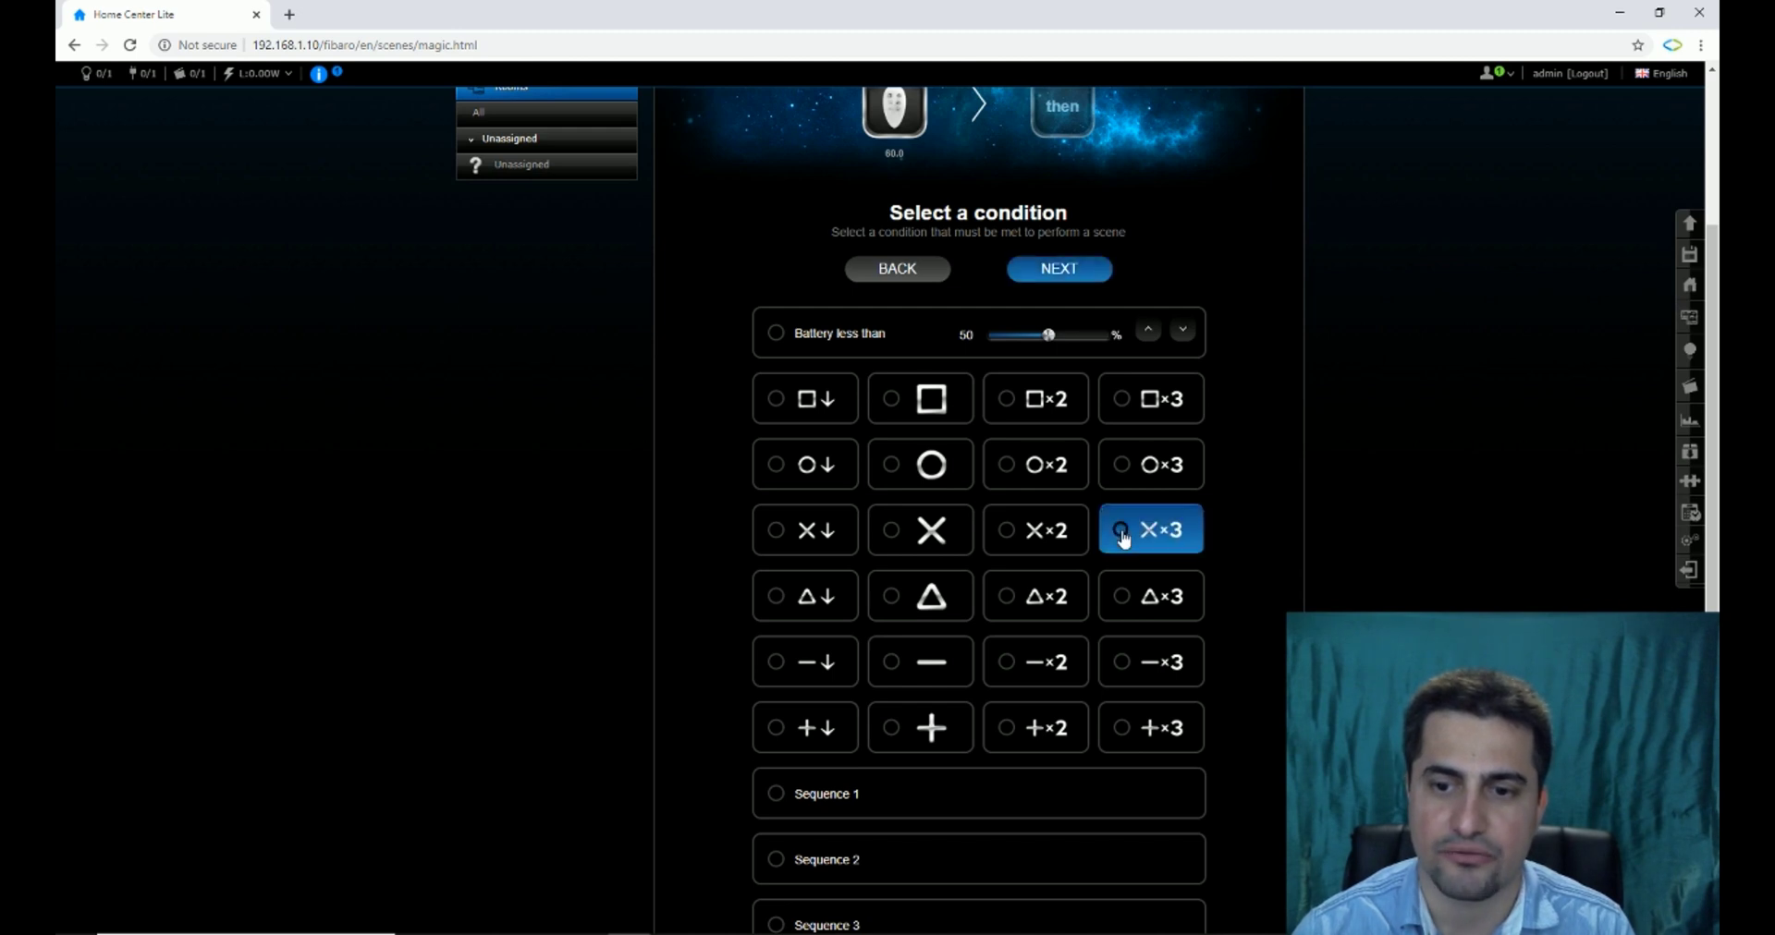
pyautogui.scroll(1, 1124, 539)
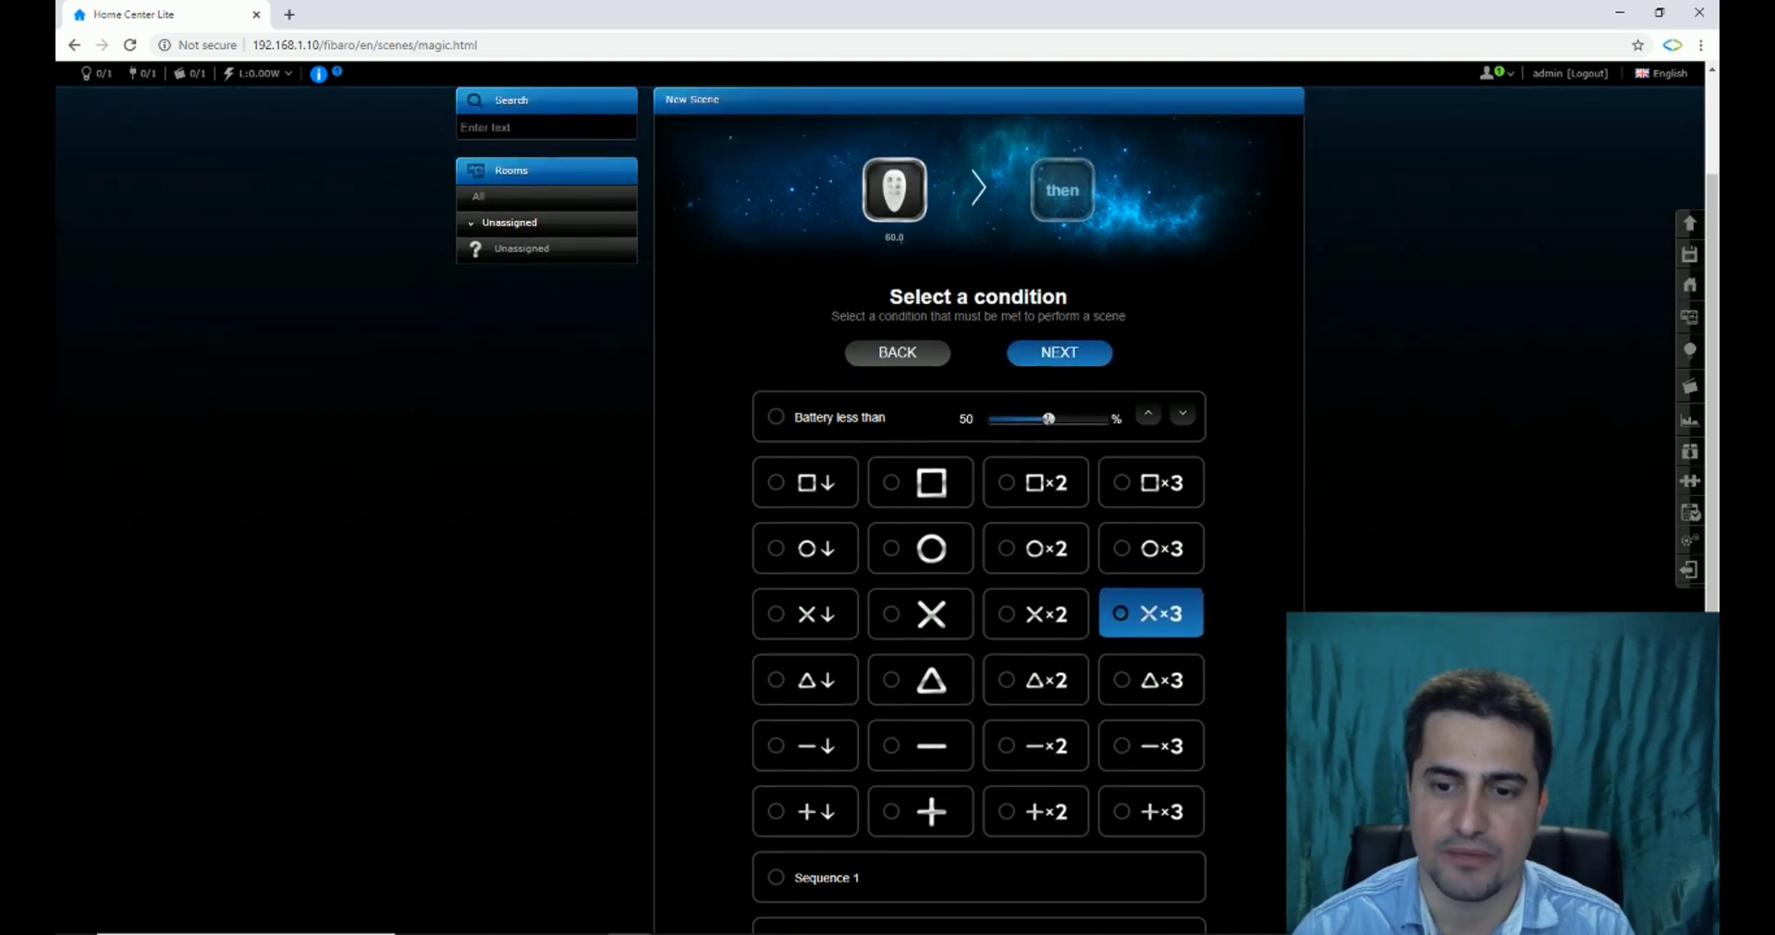
pyautogui.click(1085, 356)
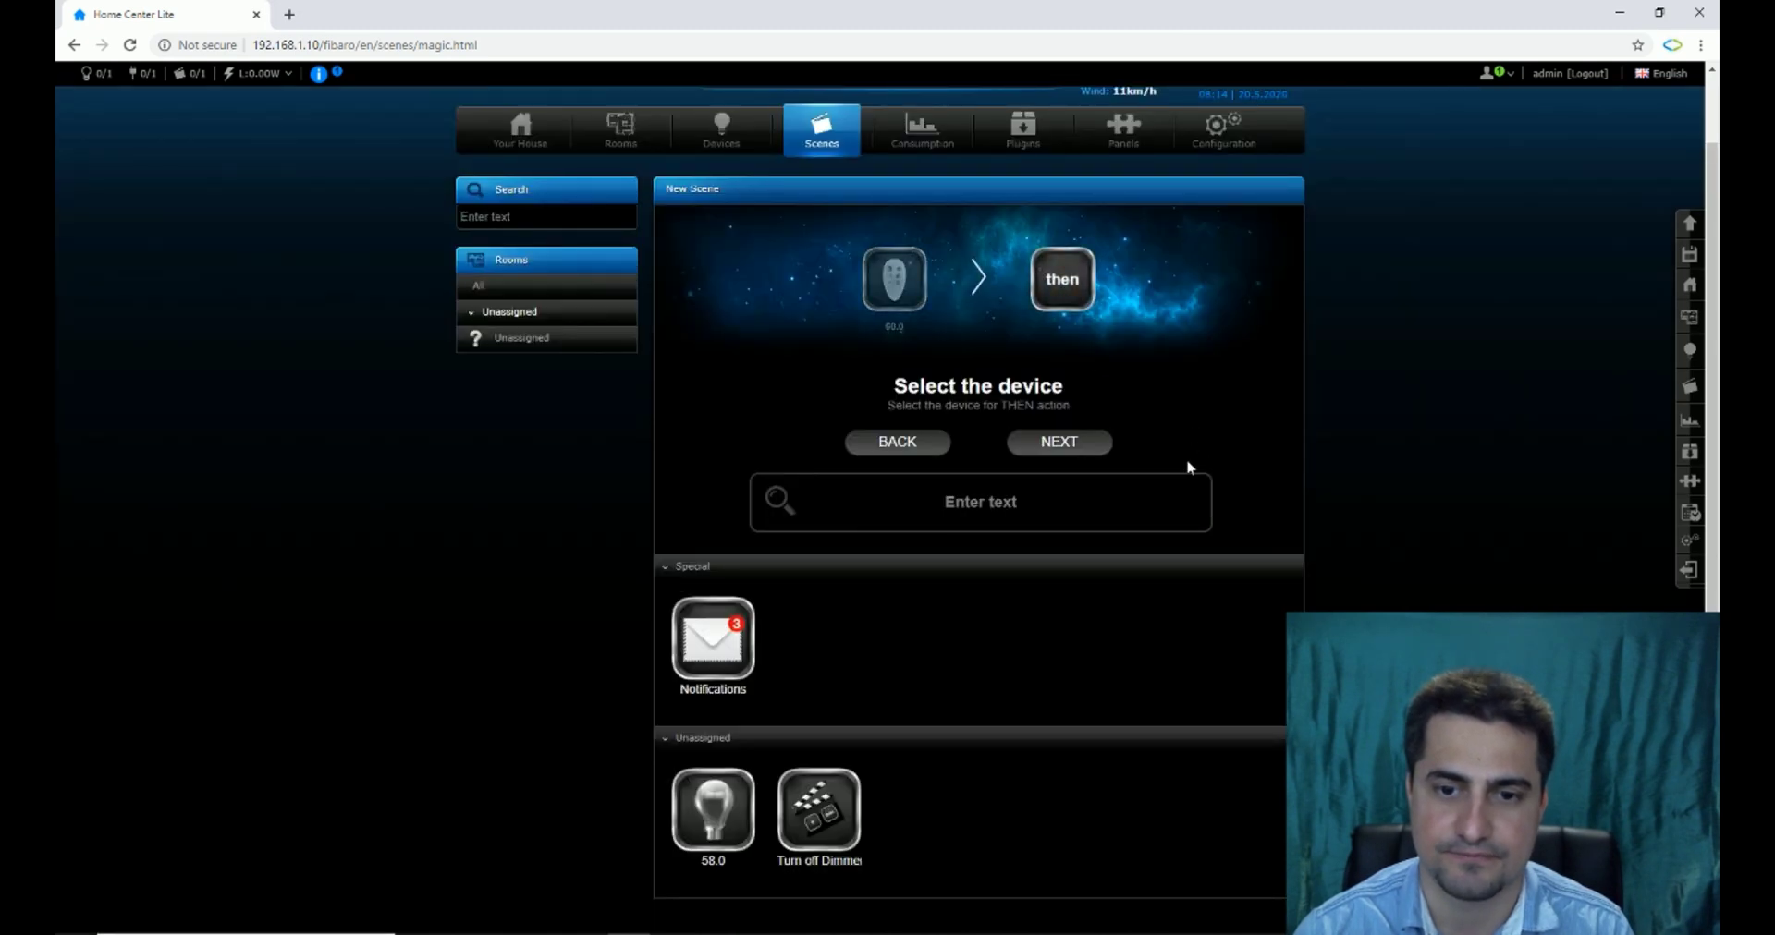
# Choose light 58.0 as the THEN device and set its action to Set level 10
pyautogui.click(705, 815)
pyautogui.click(1031, 446)
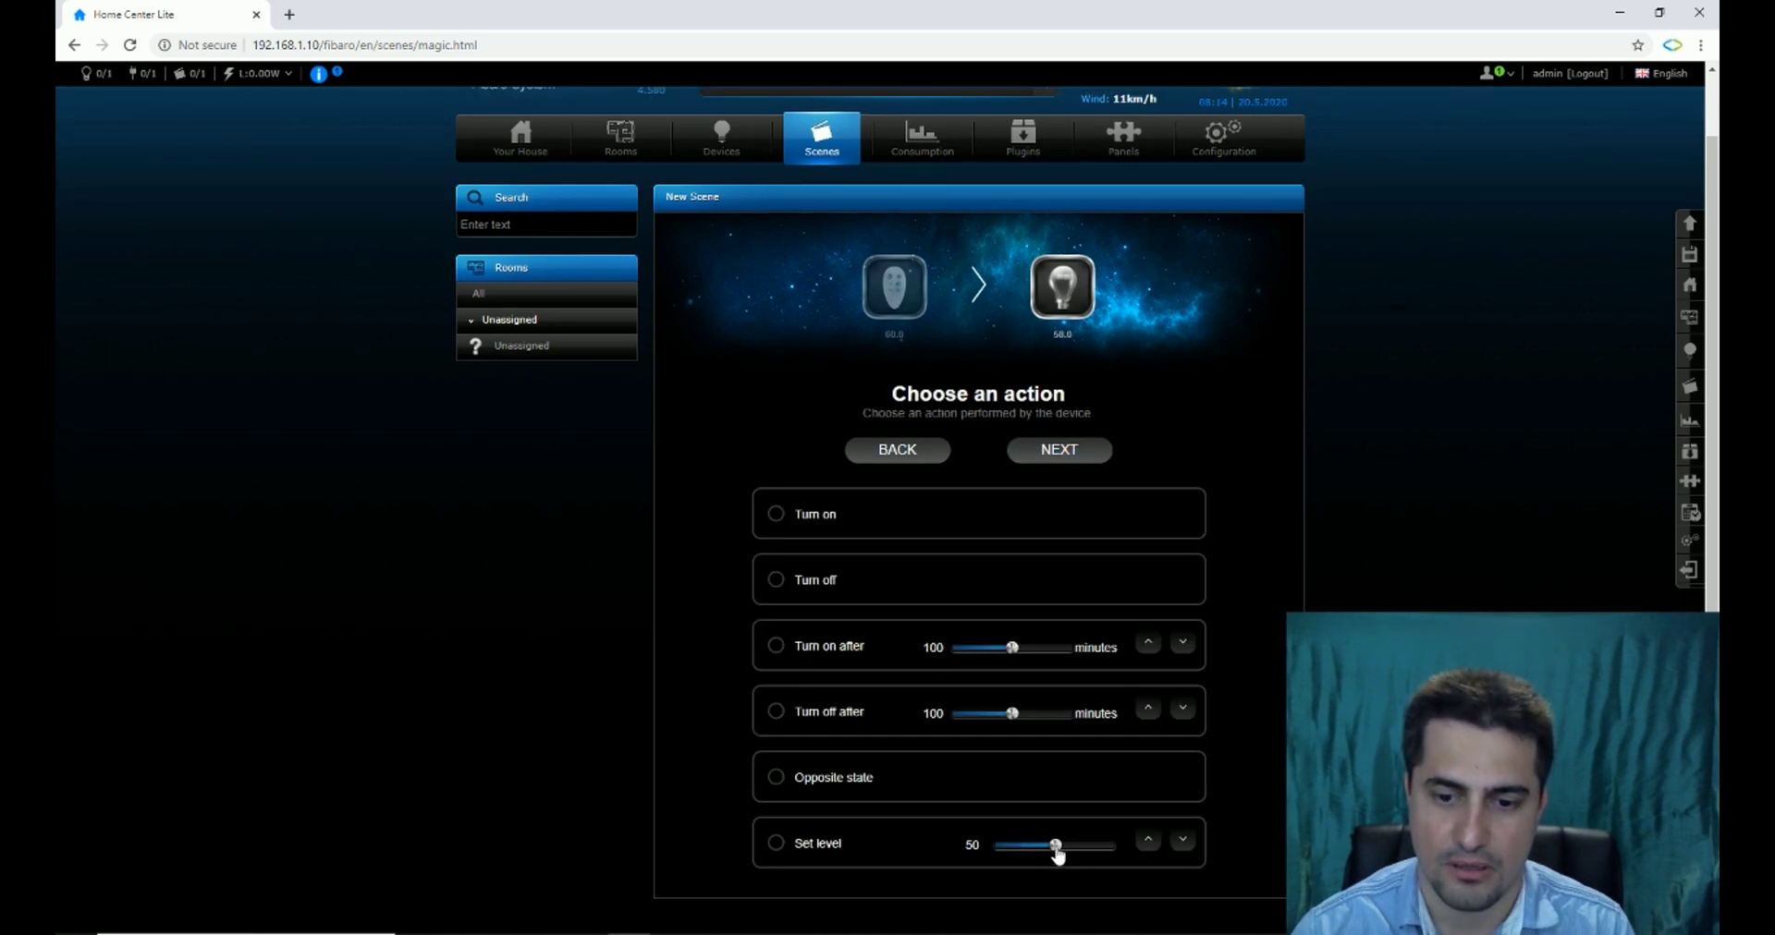
pyautogui.moveTo(1058, 852); pyautogui.dragTo(1007, 849)
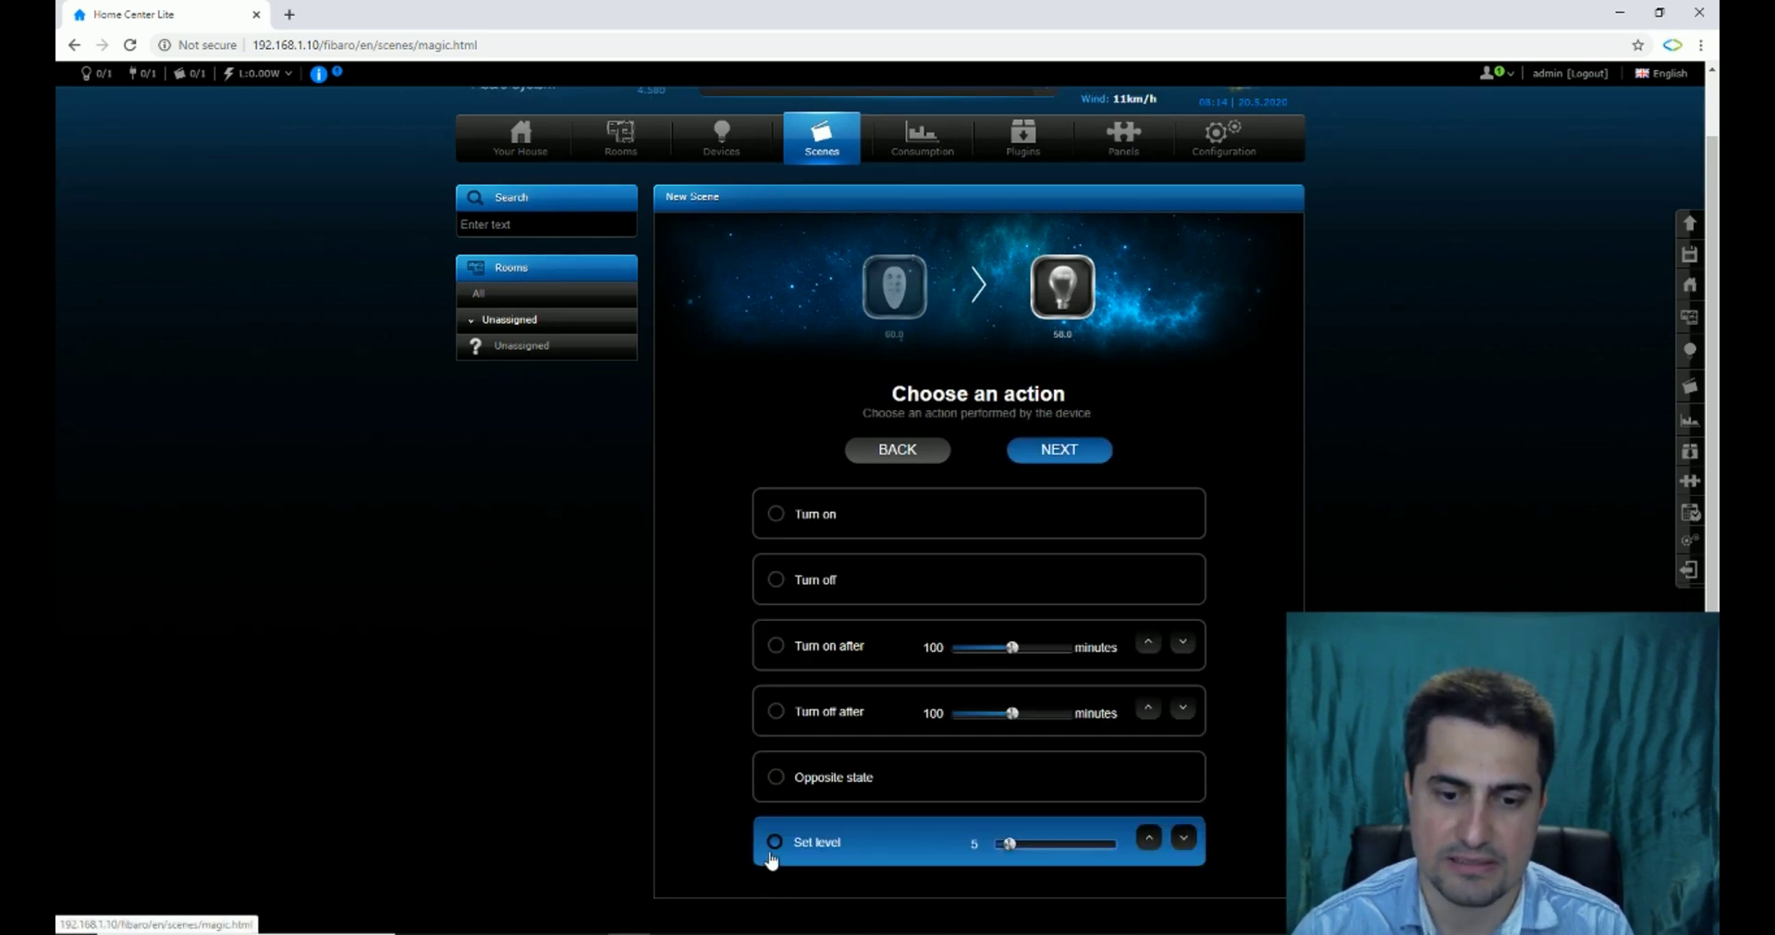
pyautogui.moveTo(772, 862); pyautogui.dragTo(777, 843)
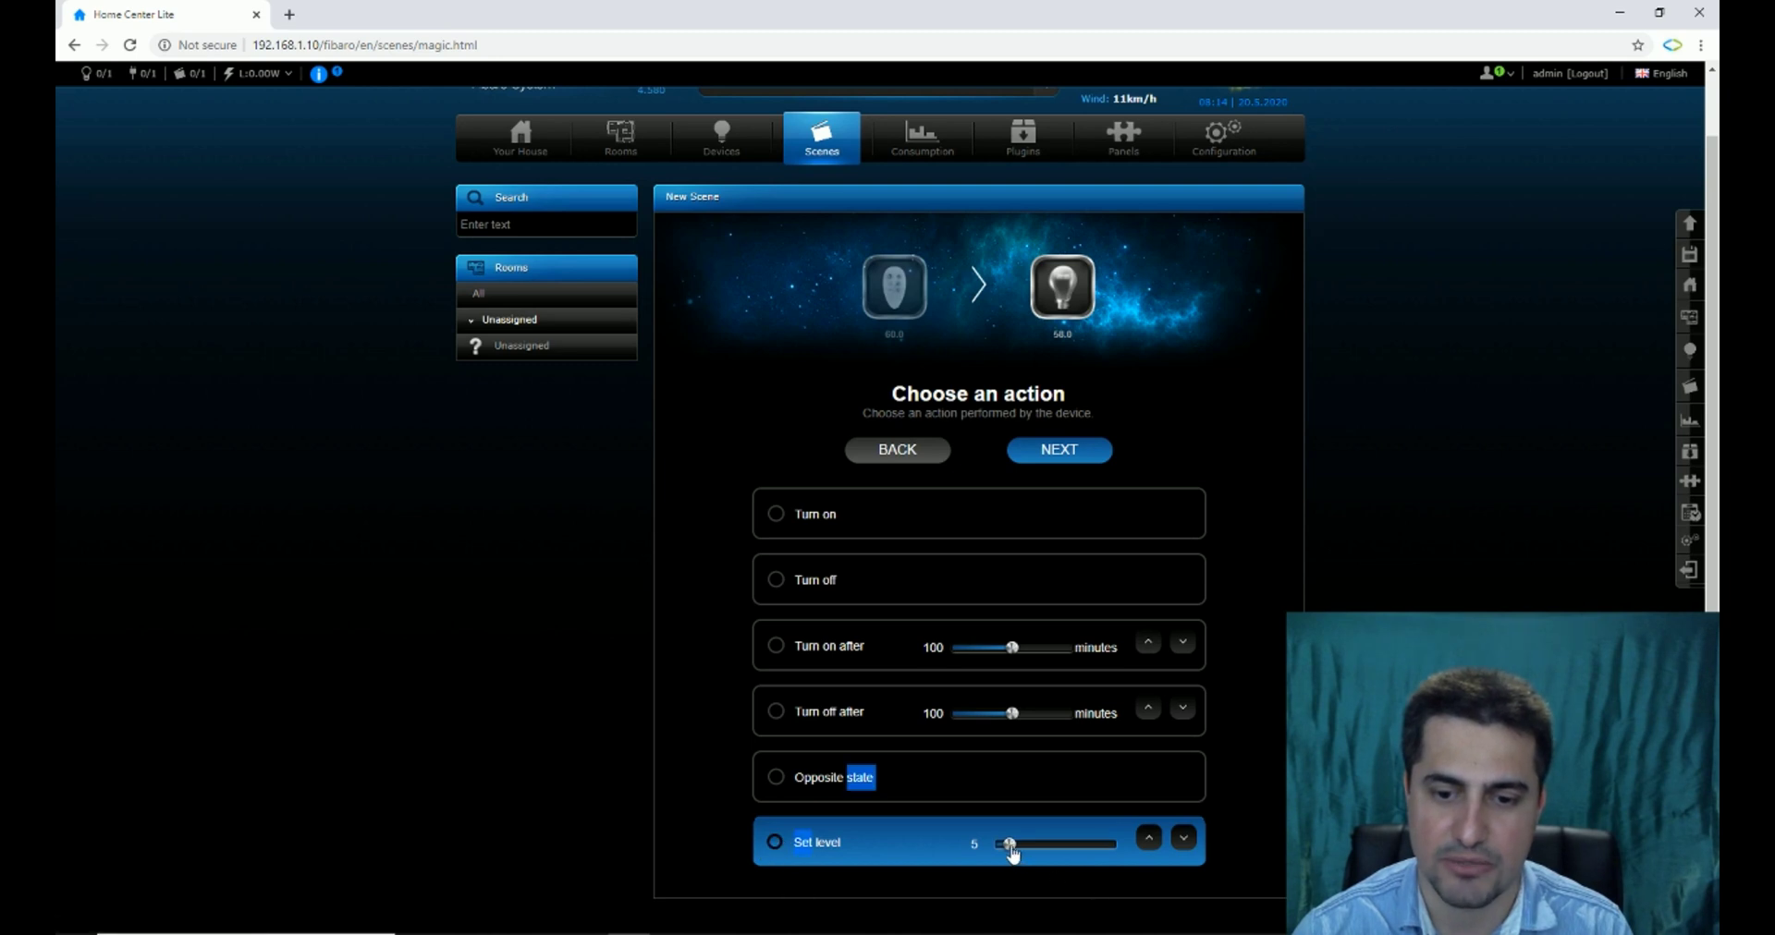
pyautogui.doubleClick(1149, 838)
pyautogui.click(1149, 838)
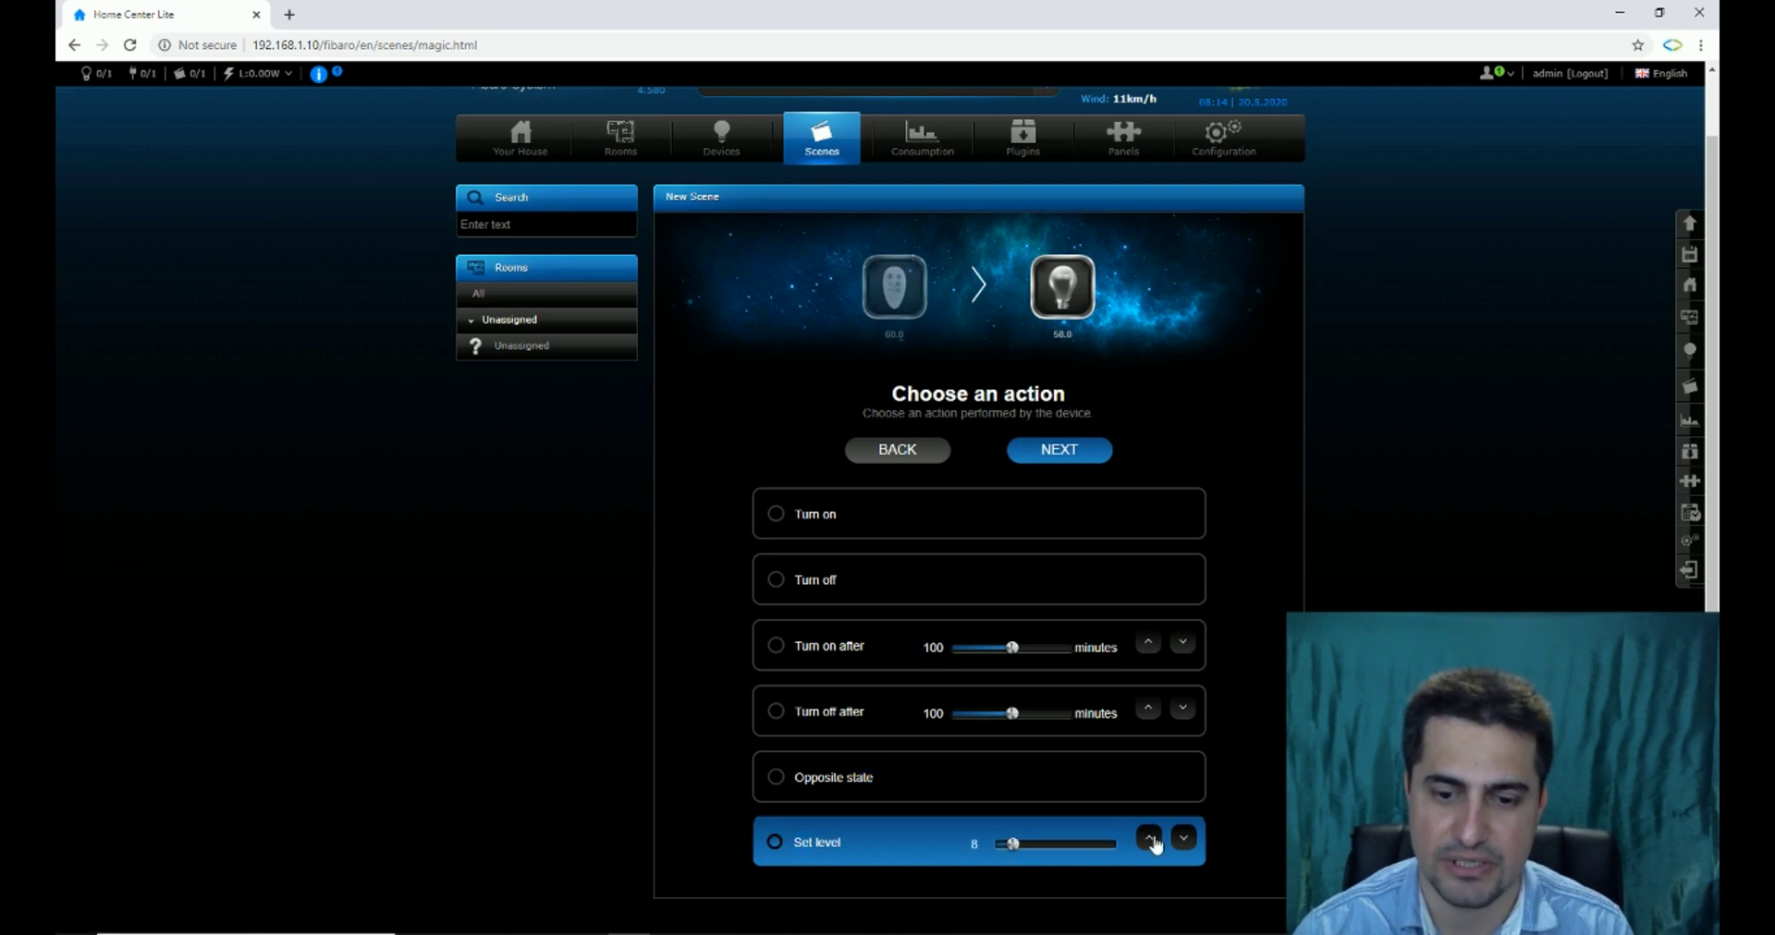
pyautogui.doubleClick(1149, 839)
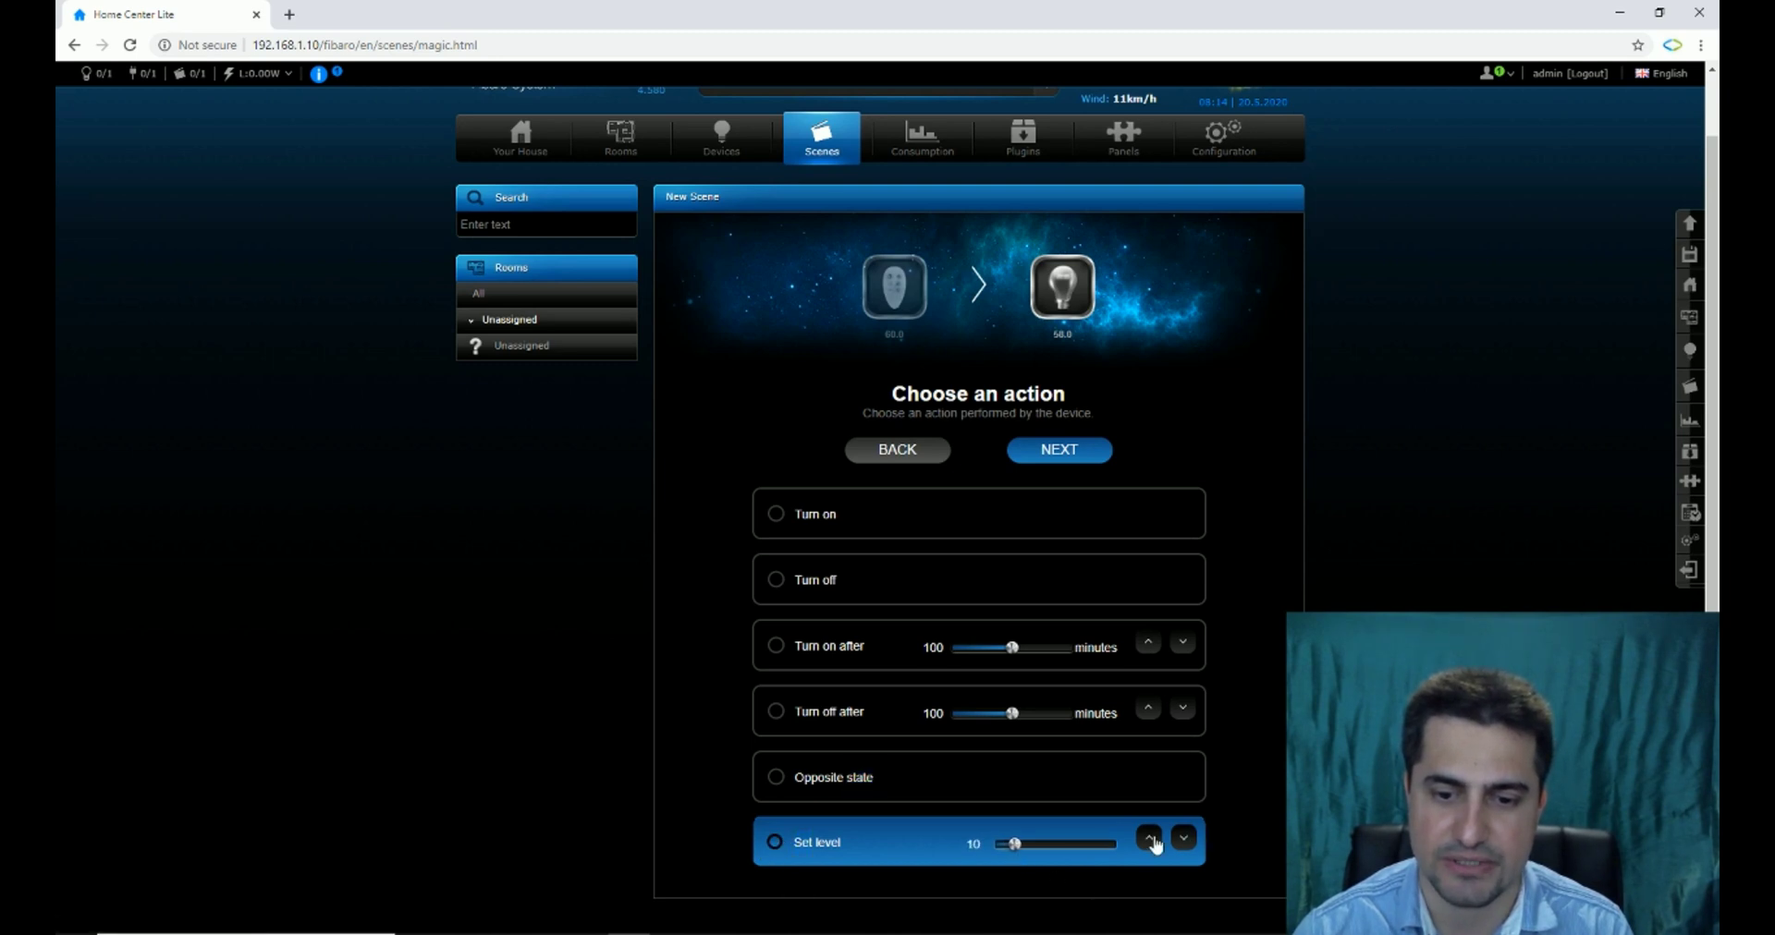
pyautogui.doubleClick(1059, 449)
# Name the new Magic scene "10 Percent dimmer" and save it
pyautogui.click(1008, 573)
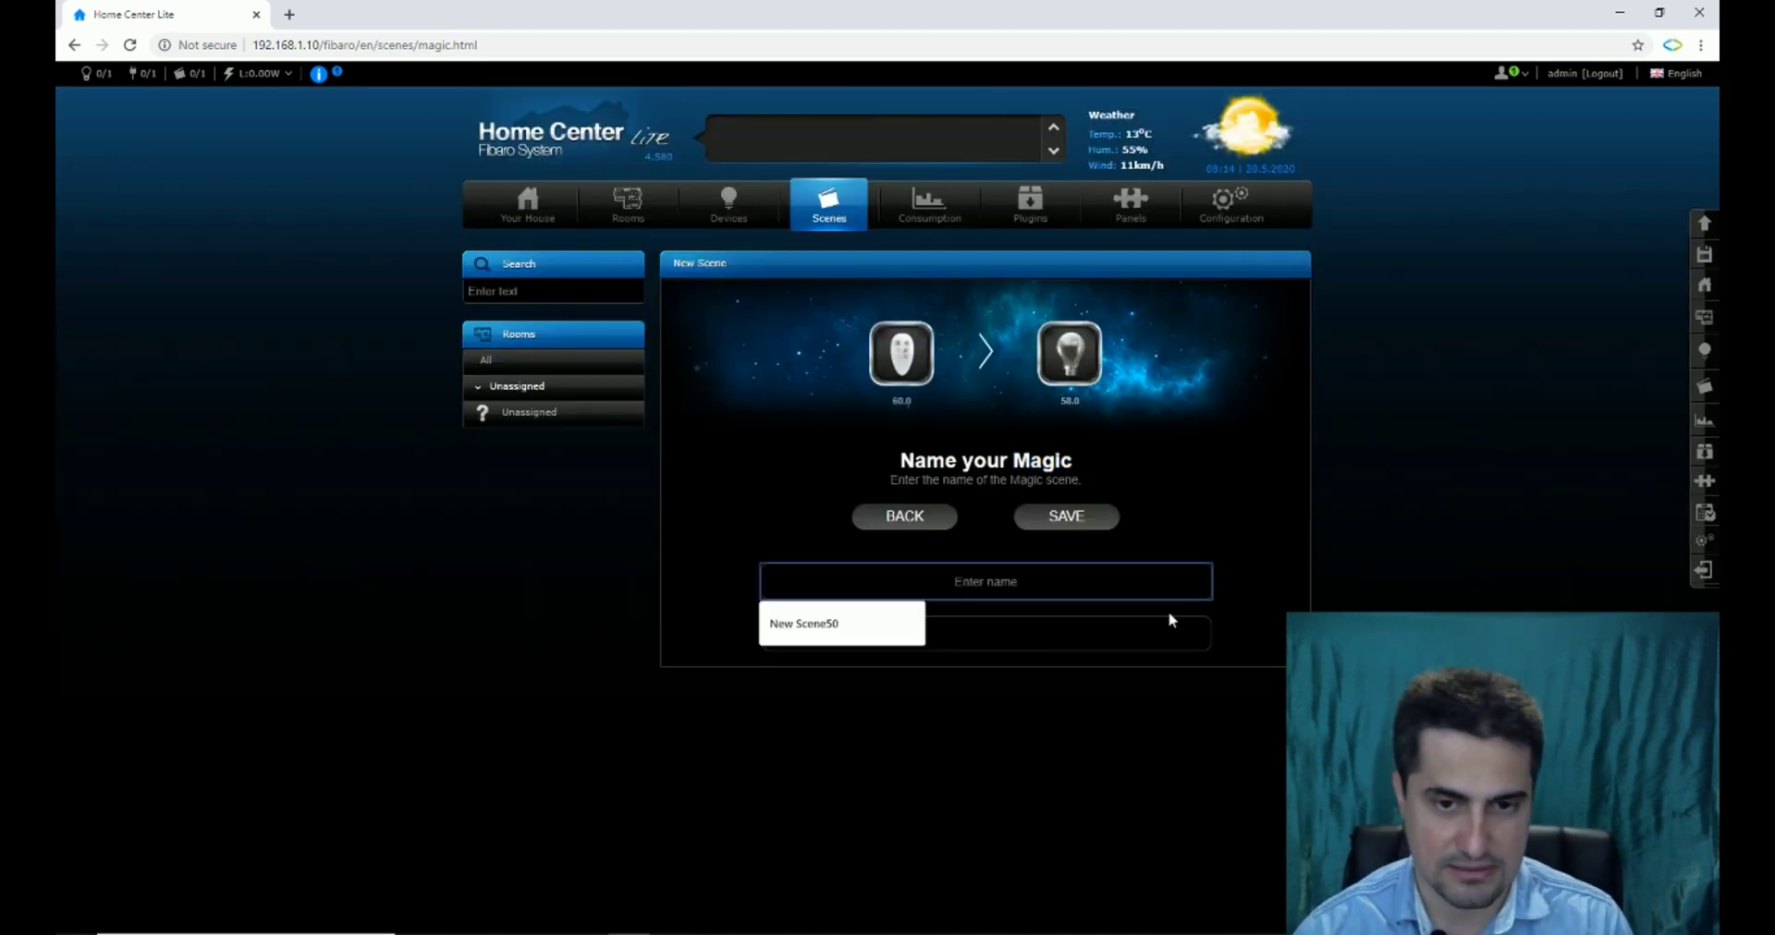
pyautogui.write('10')
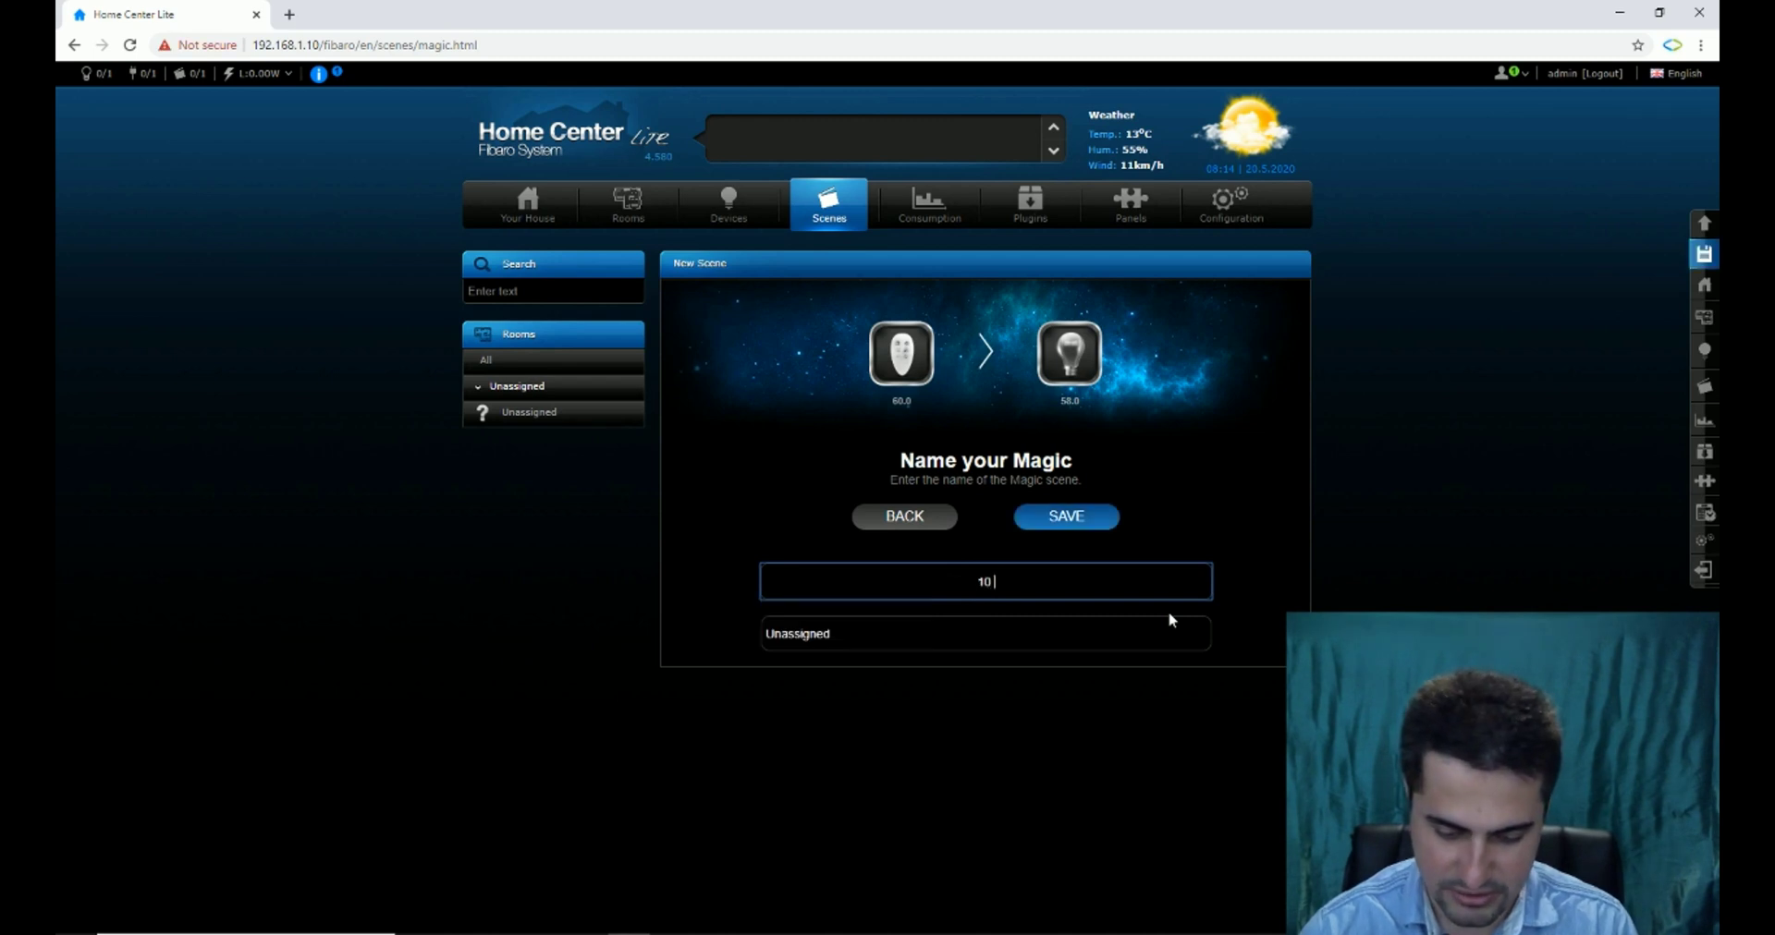
pyautogui.write(' Percent')
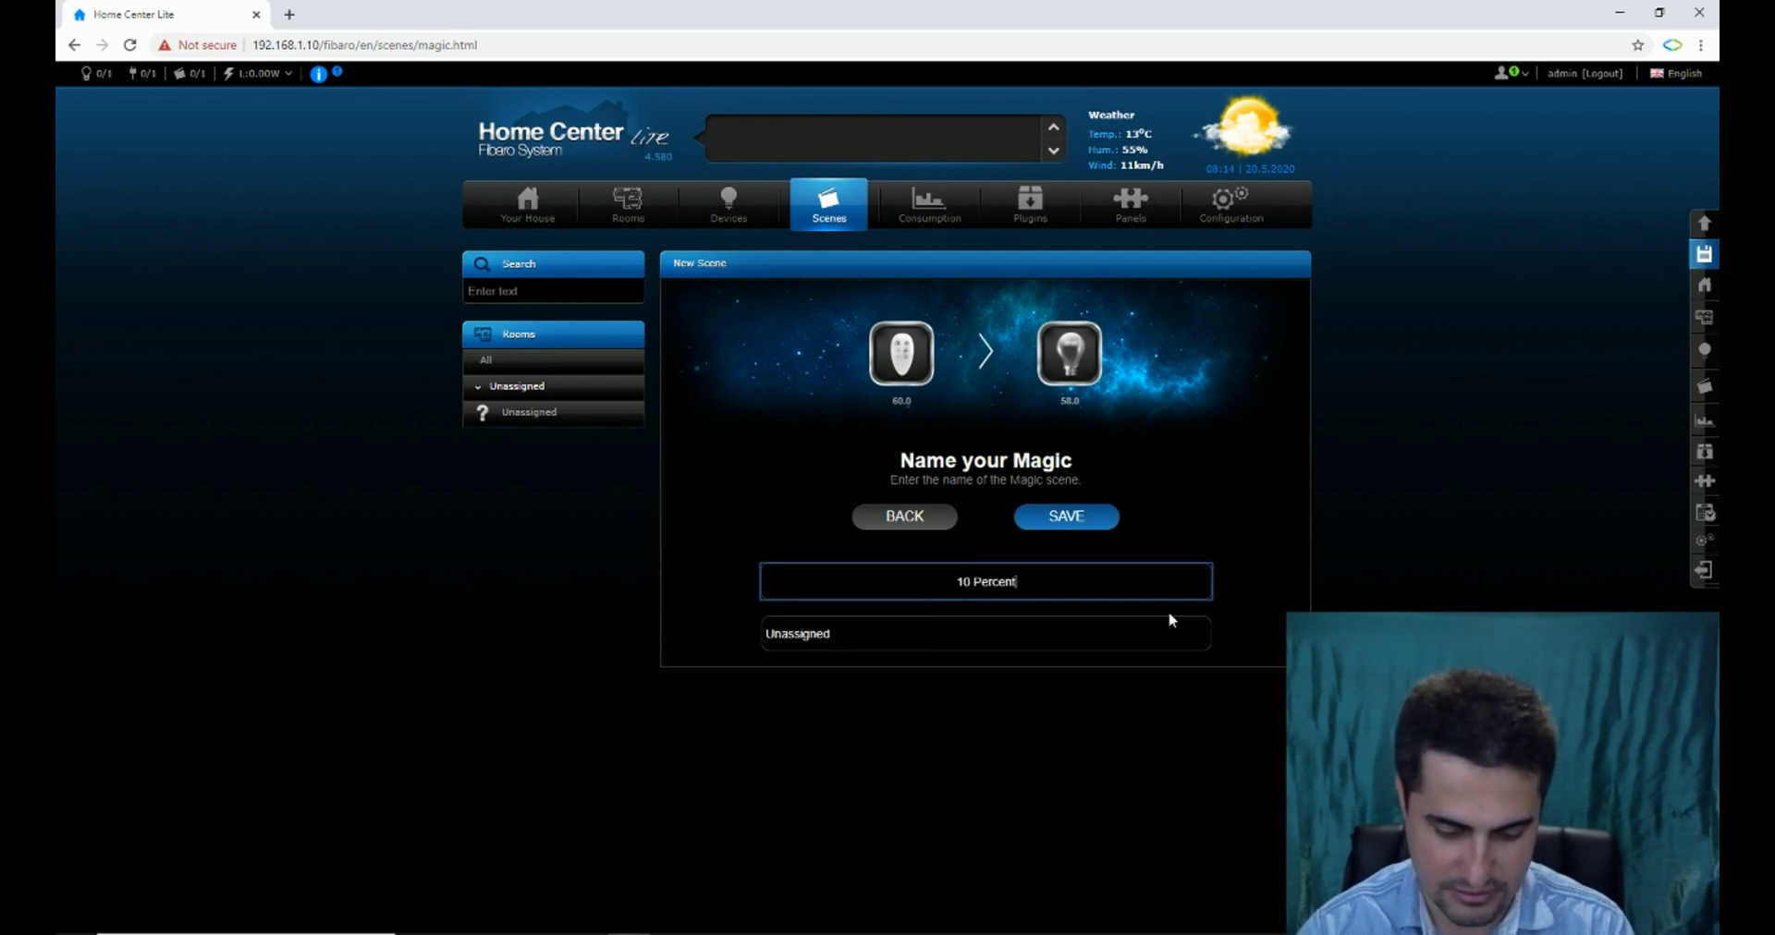
pyautogui.write(' dimmer')
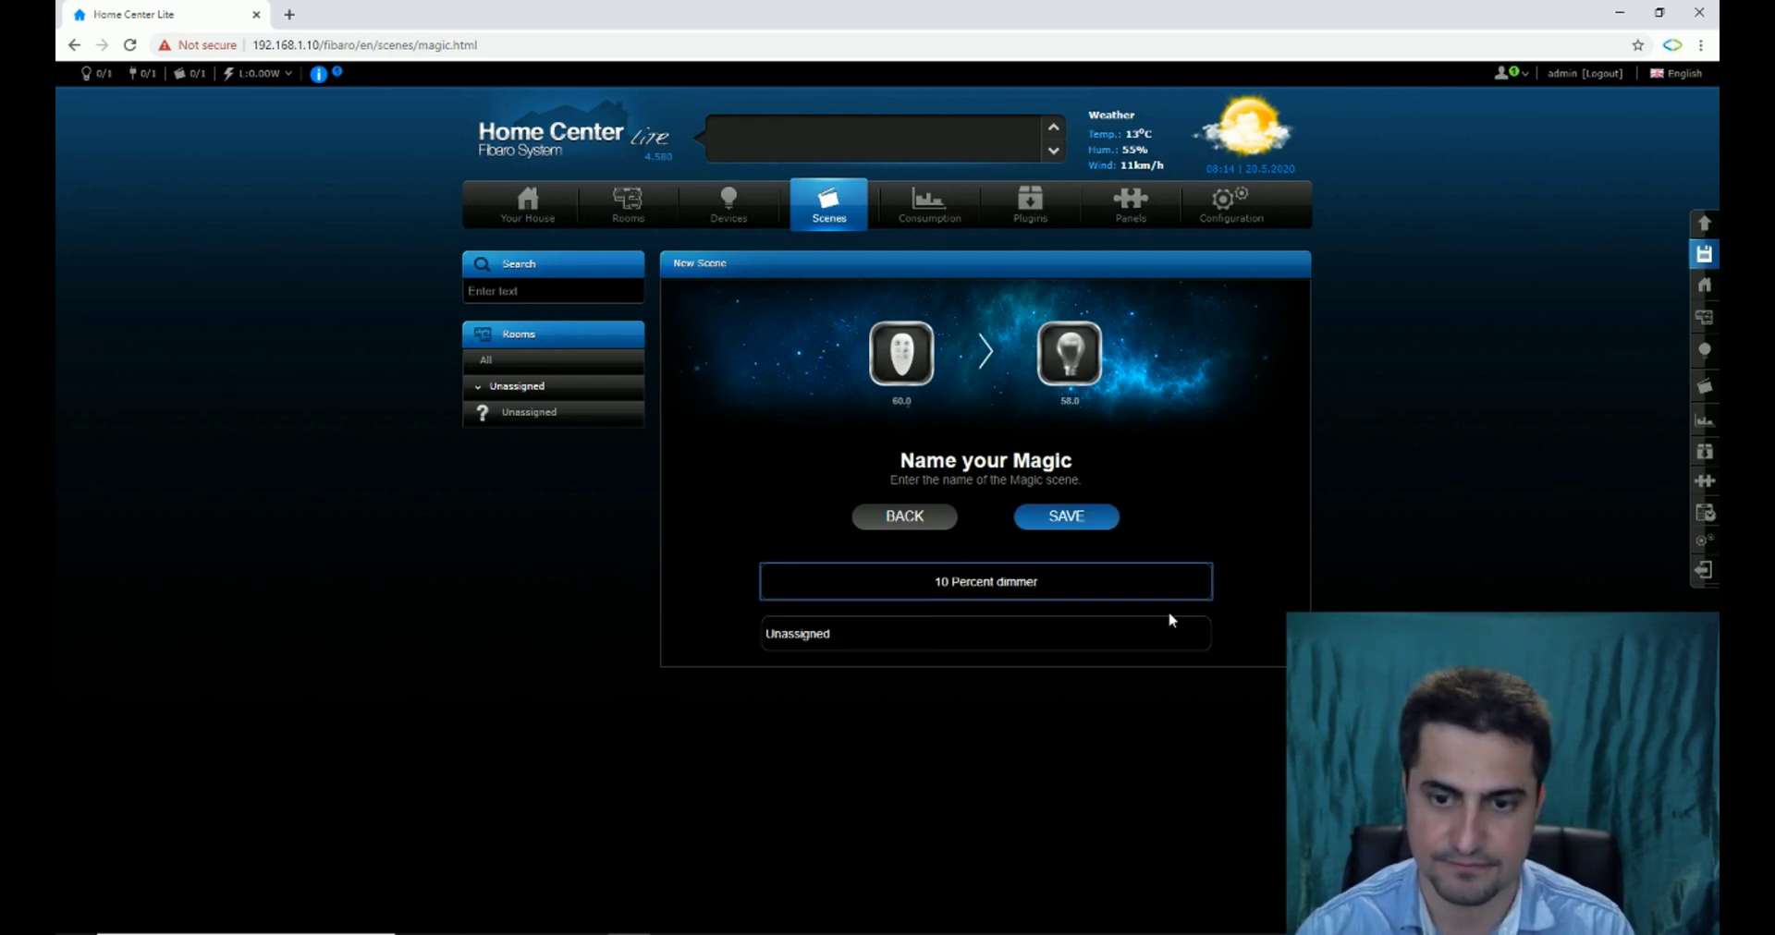
pyautogui.click(1086, 532)
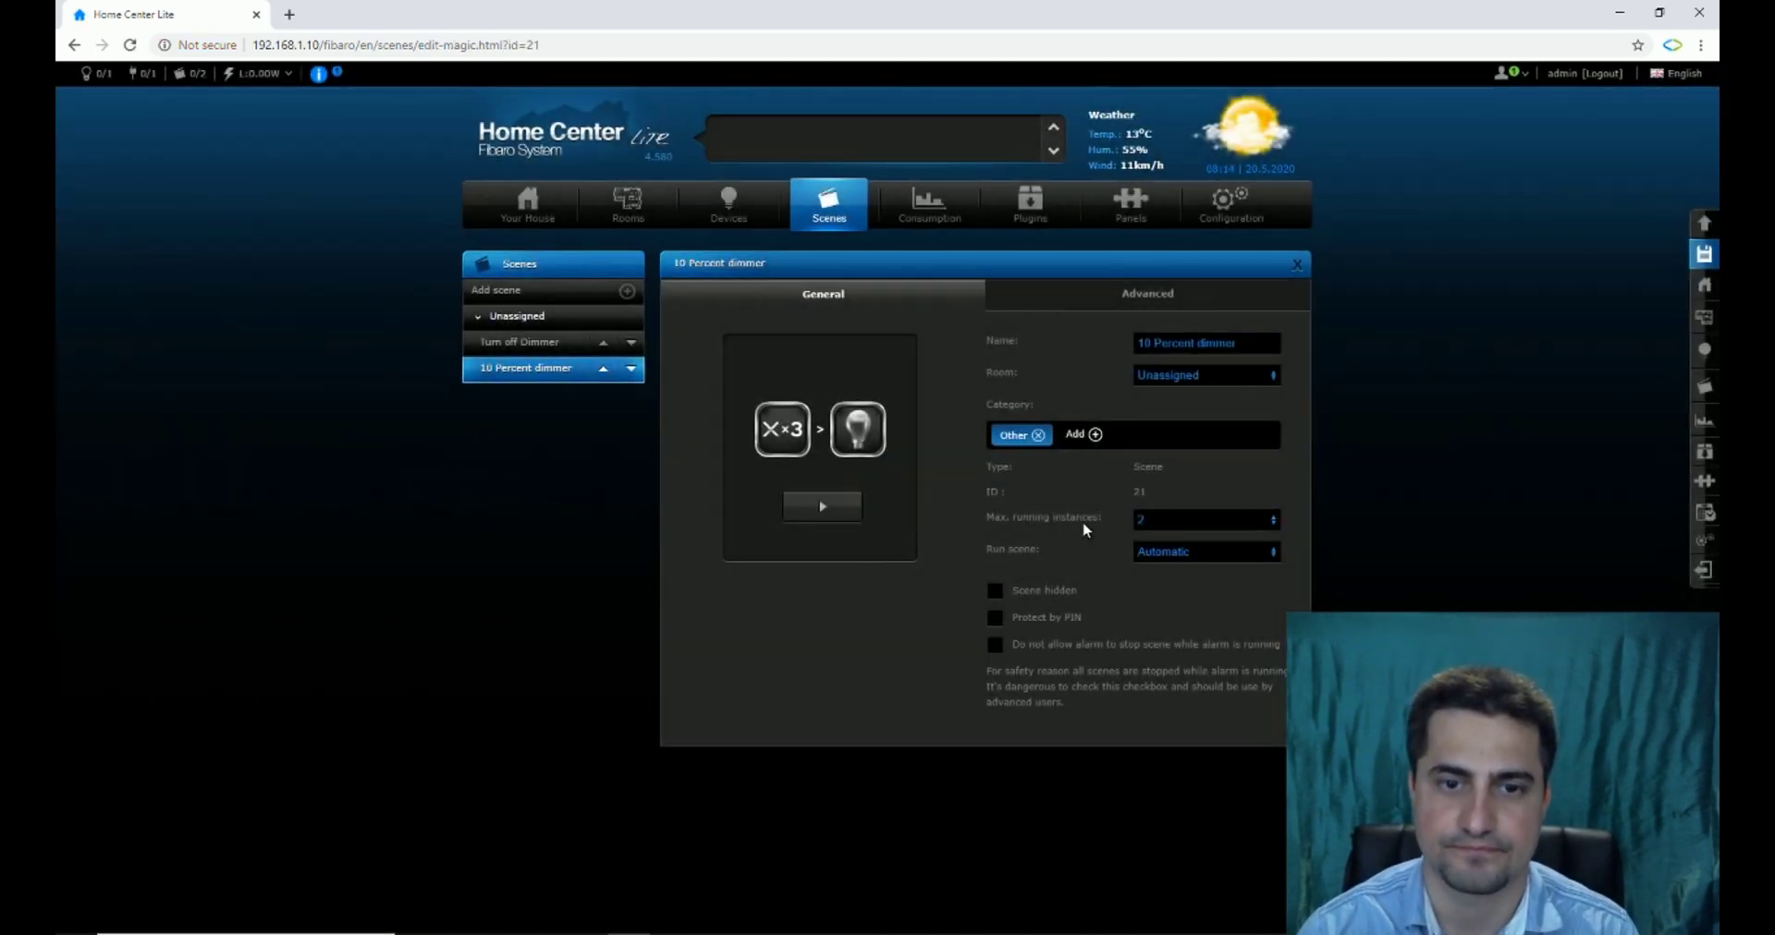
# In the settings of KeyFob 60.0, add a button sequence of minus followed by plus, and return to the device overview
pyautogui.click(726, 218)
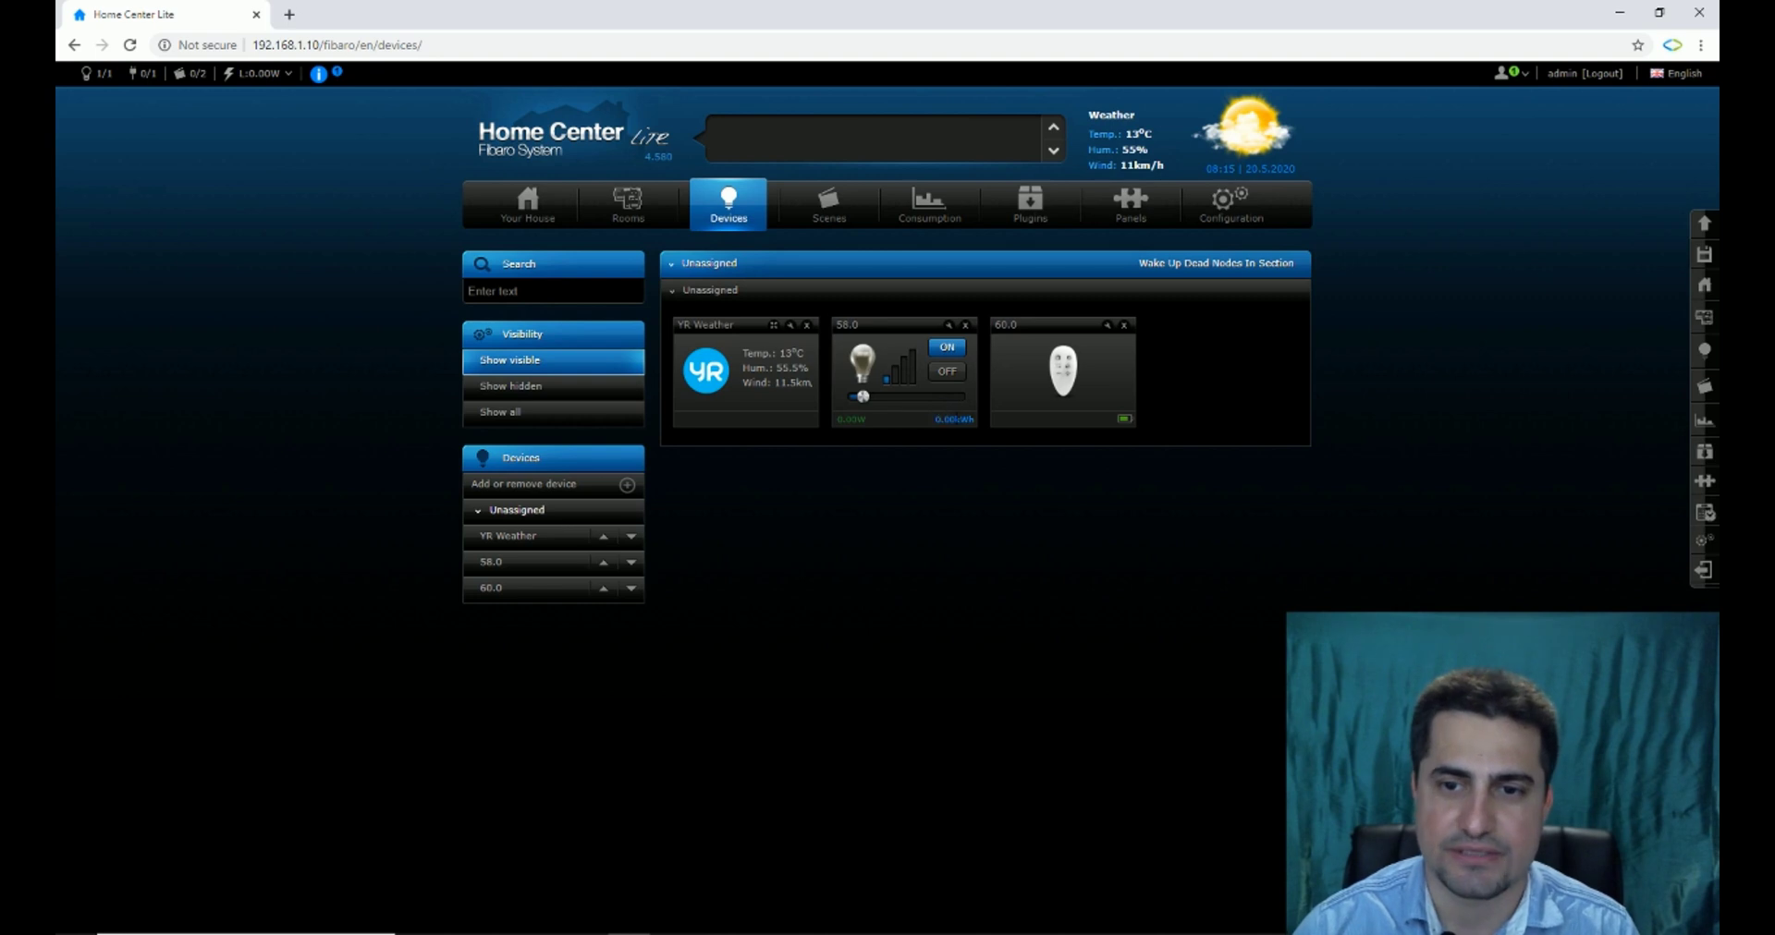
pyautogui.click(1107, 330)
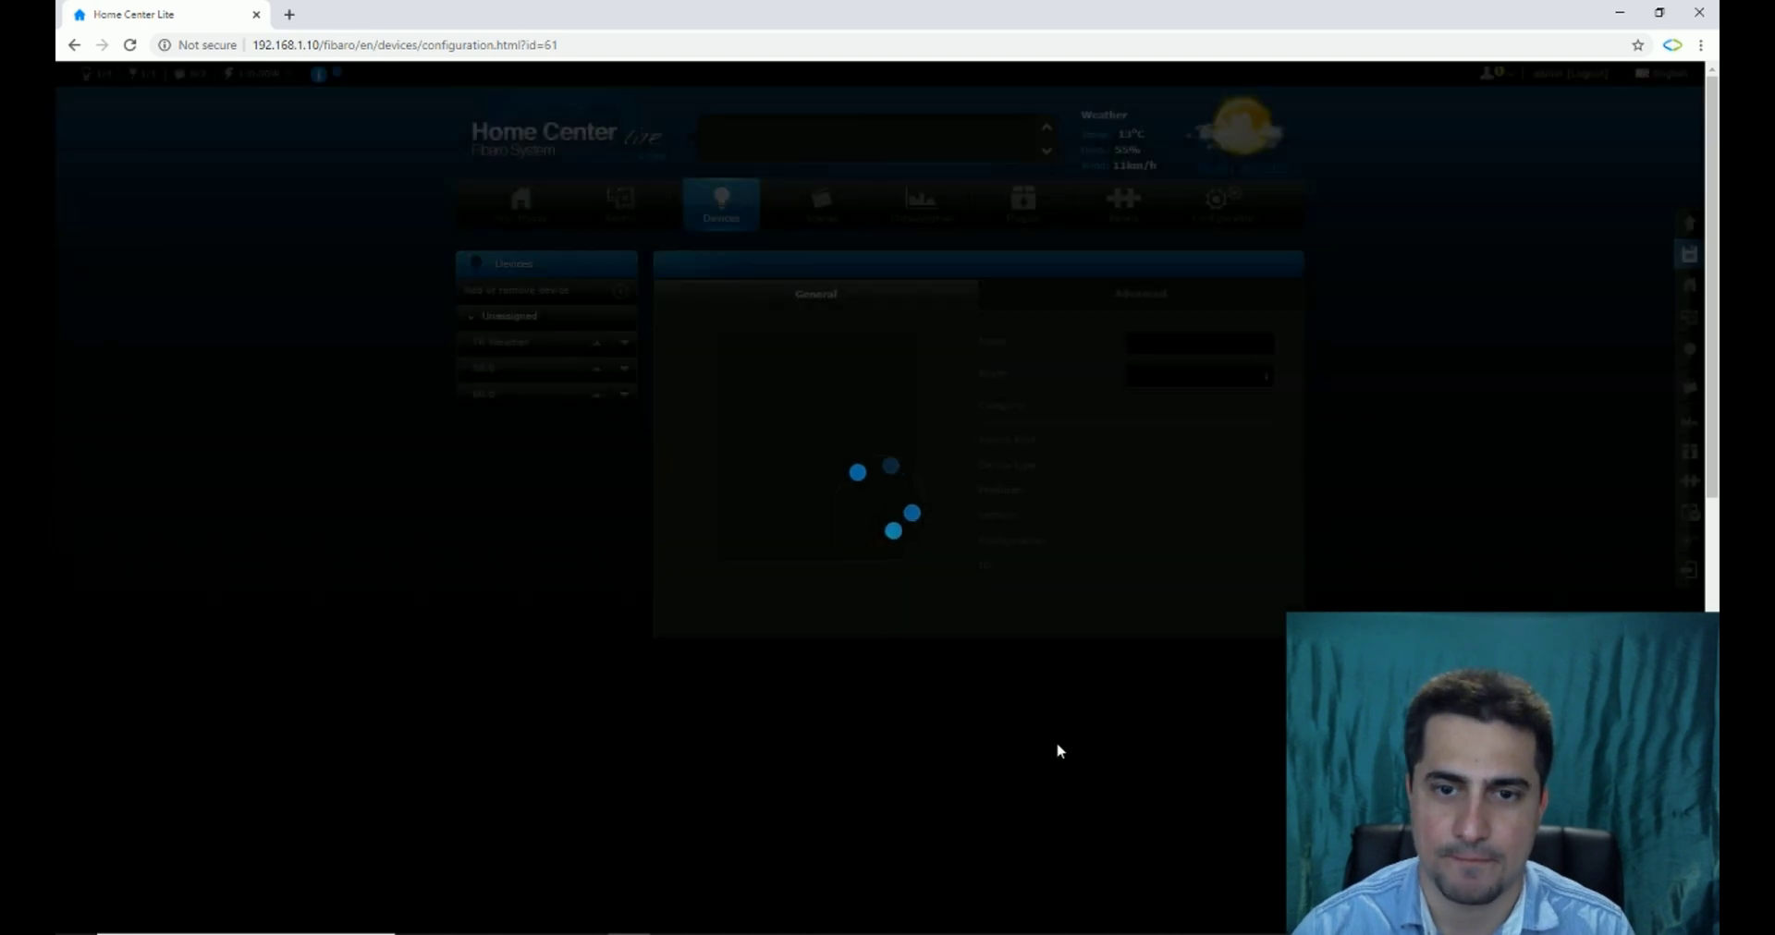
pyautogui.scroll(-7, 1059, 750)
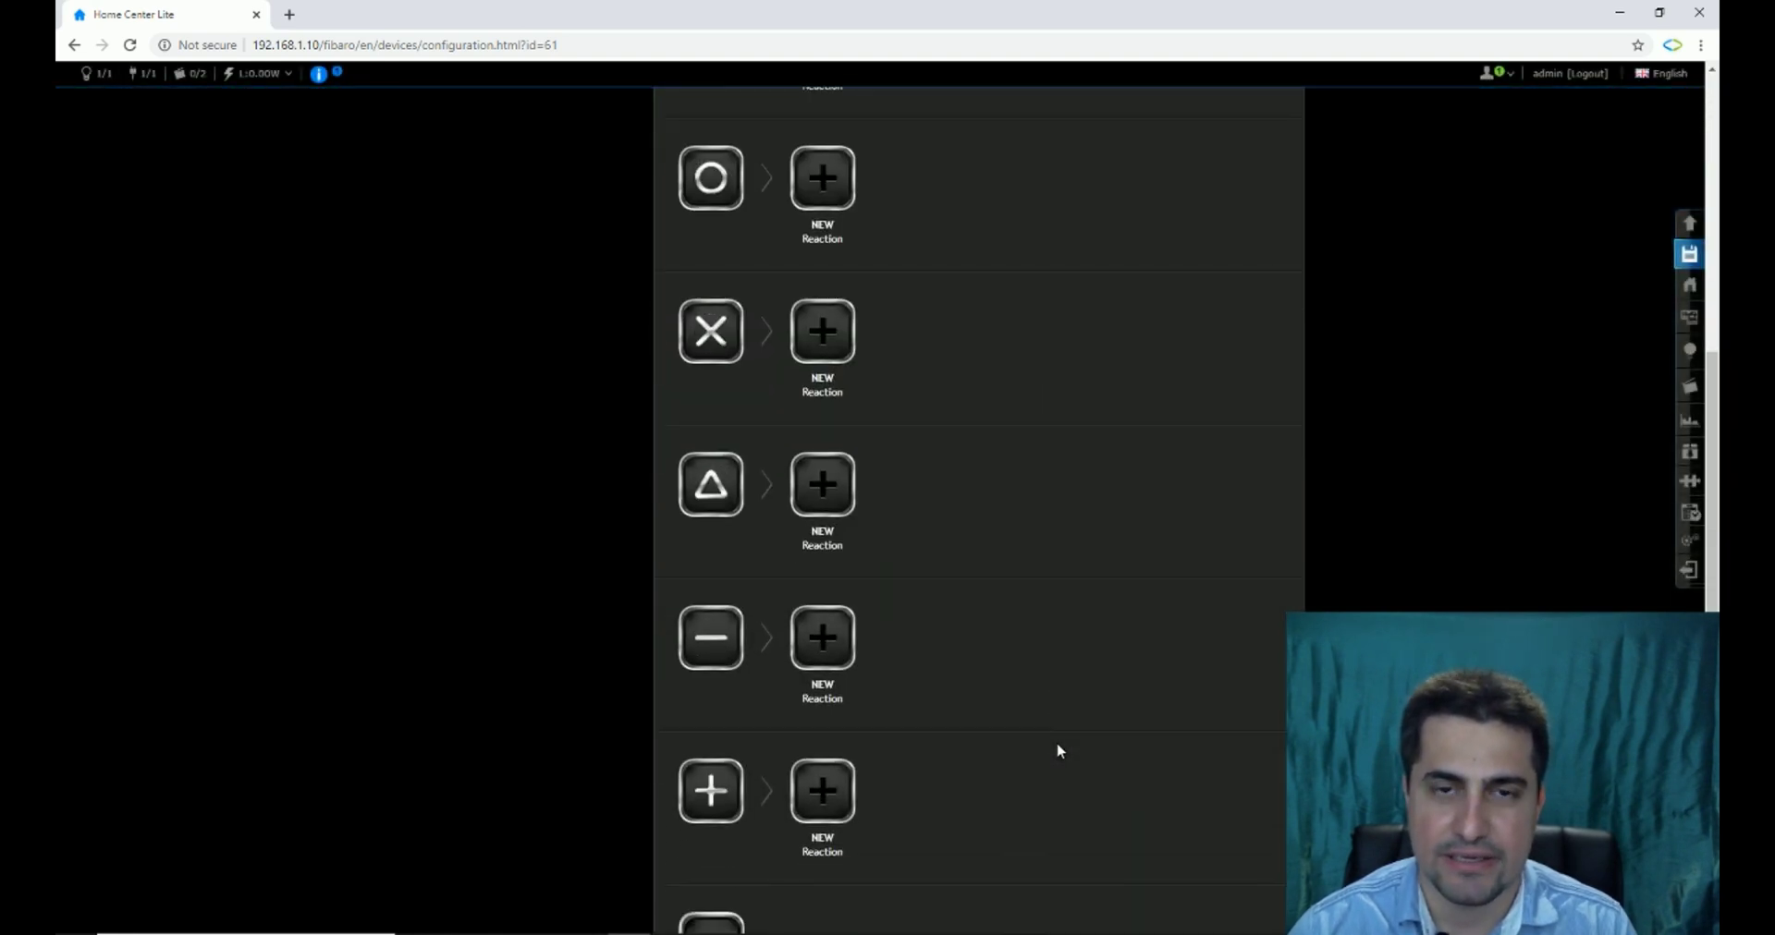
pyautogui.scroll(-6, 1059, 751)
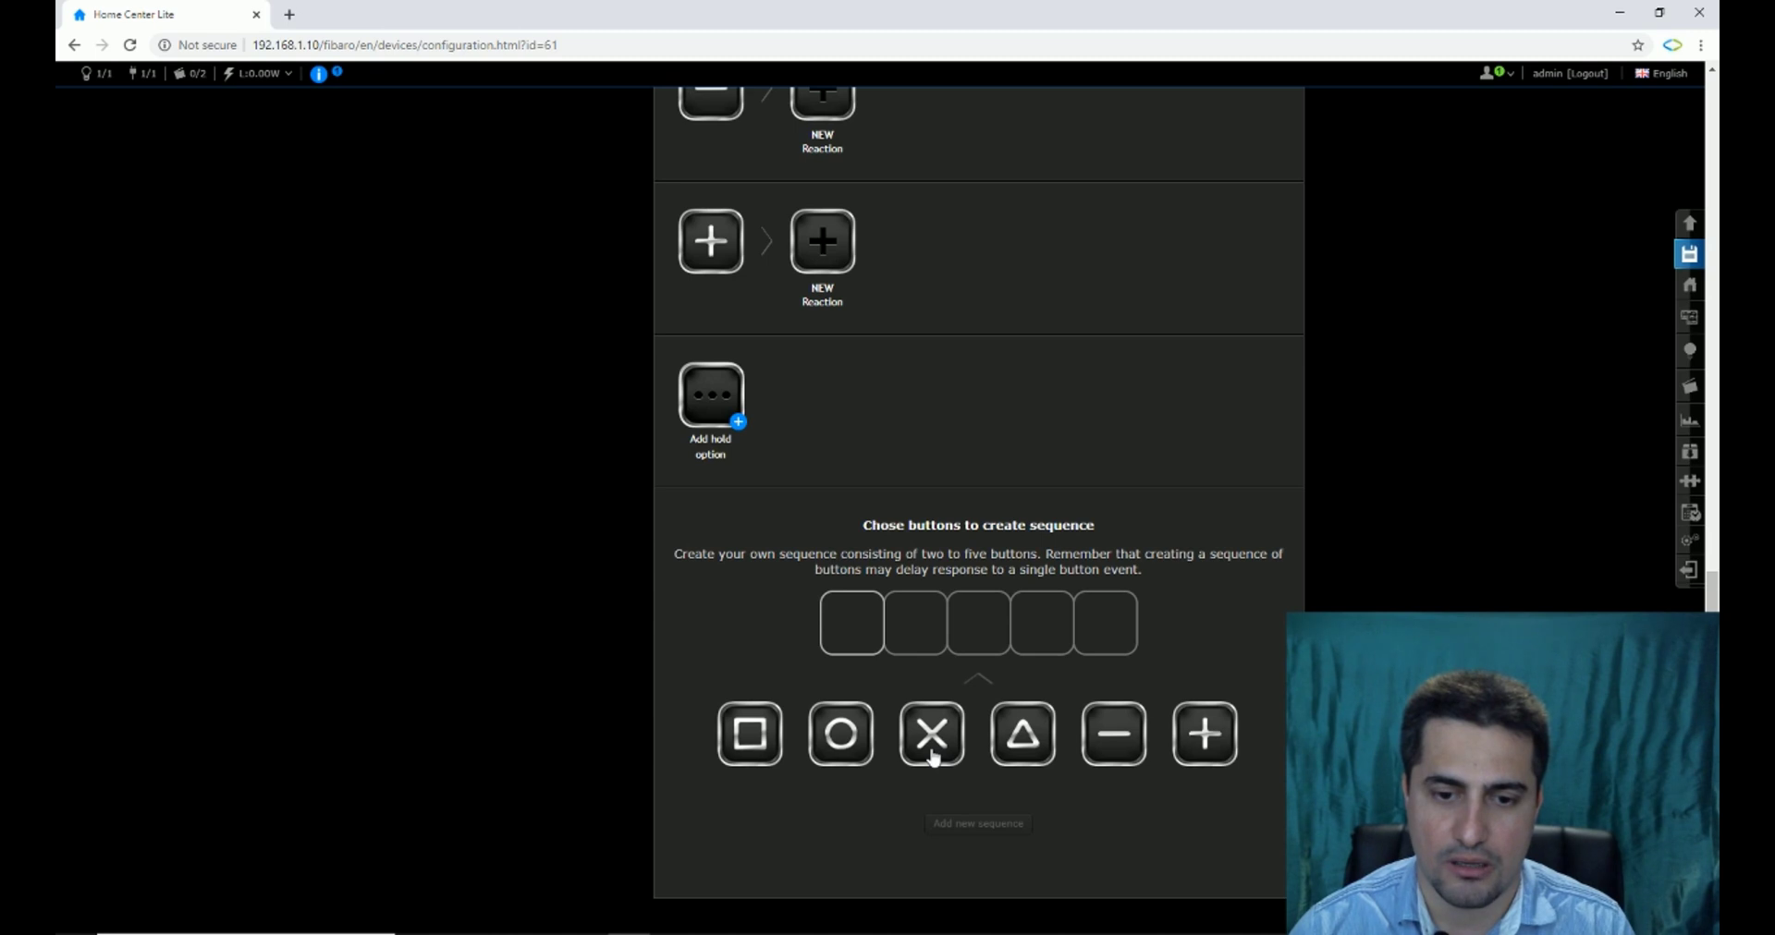
pyautogui.click(1094, 753)
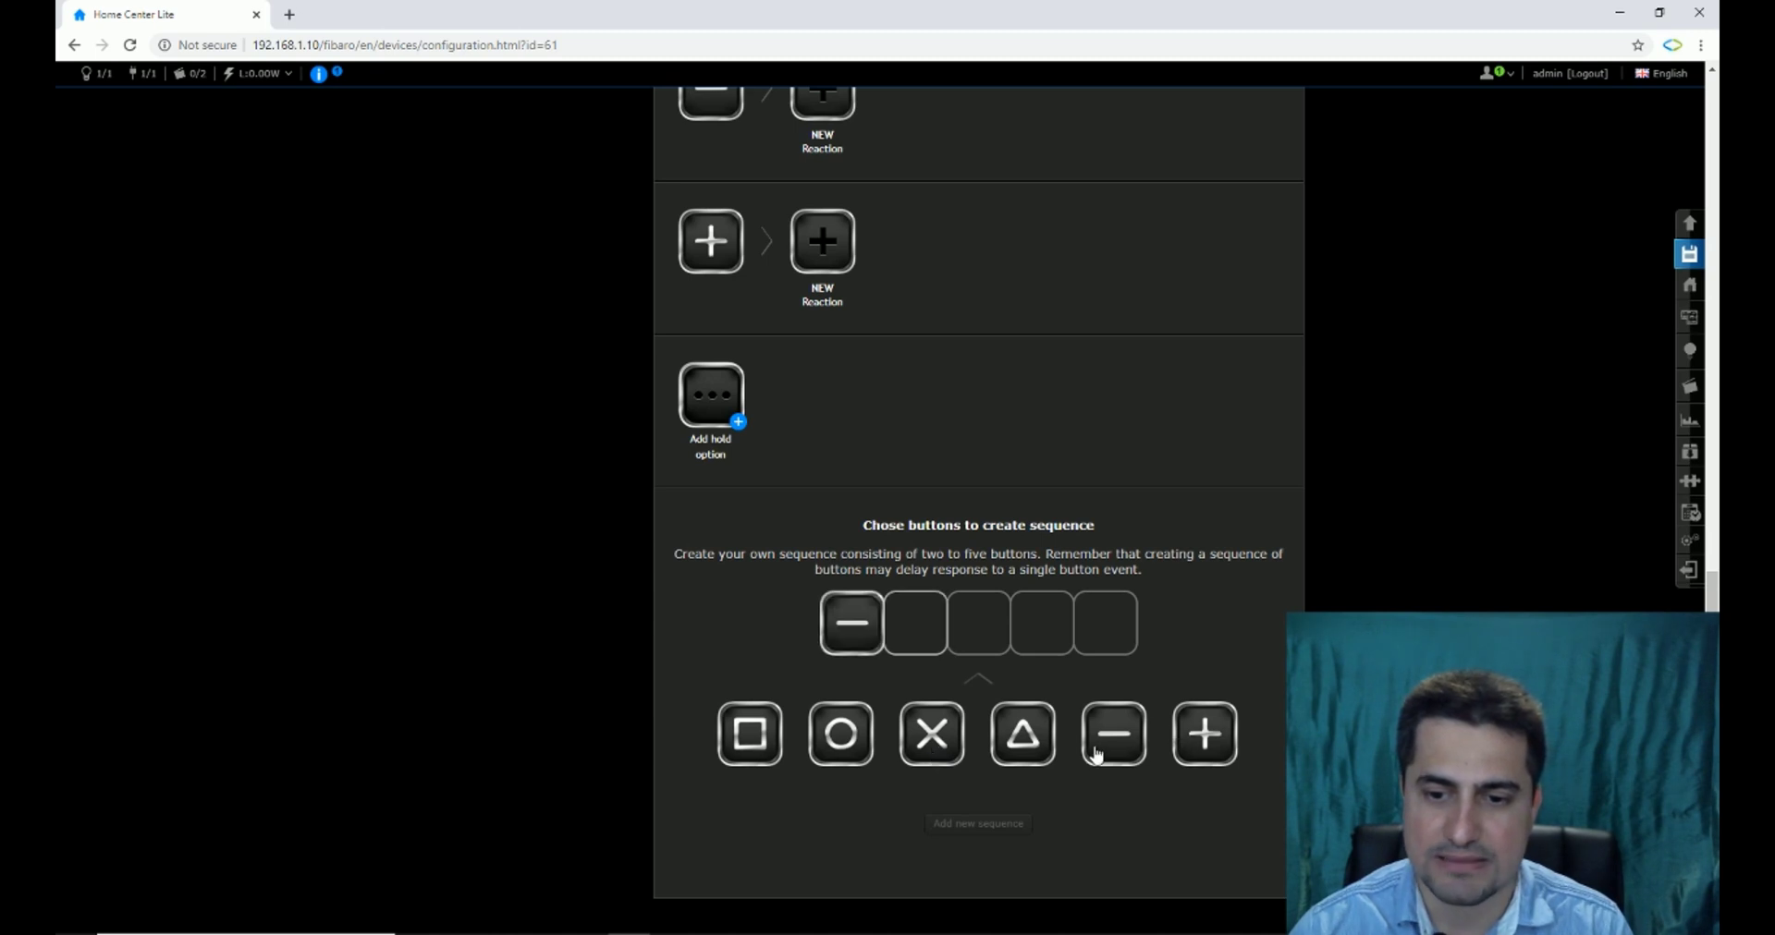
pyautogui.click(1211, 739)
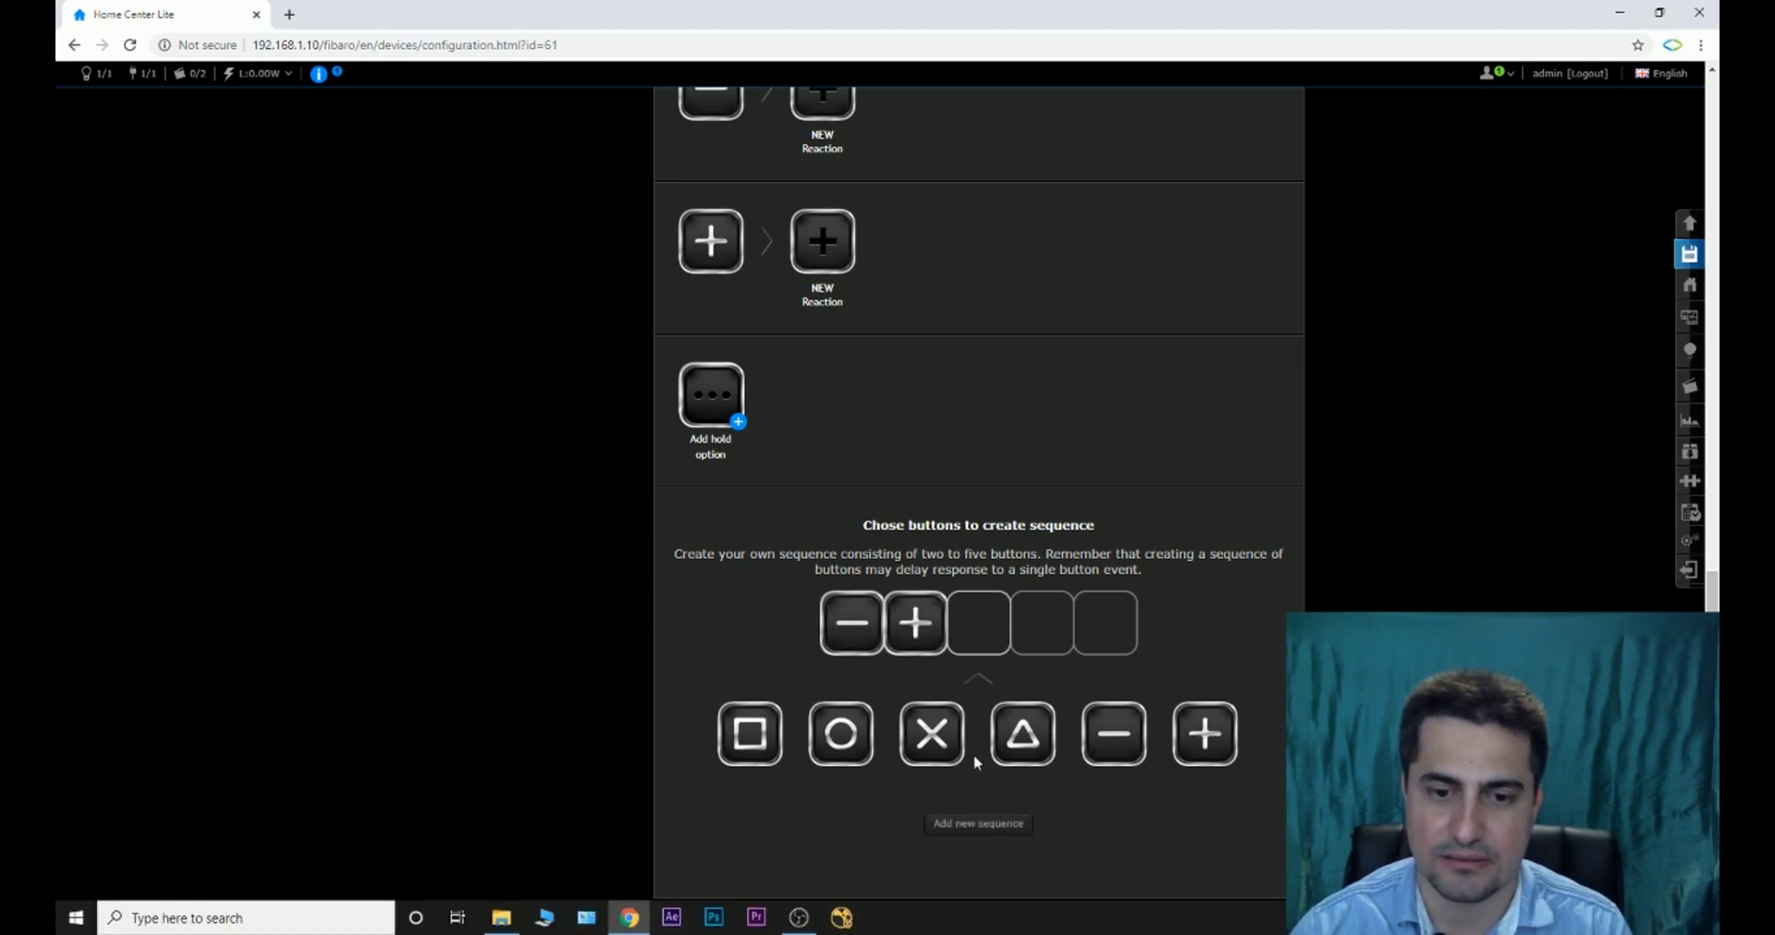
pyautogui.moveTo(928, 644)
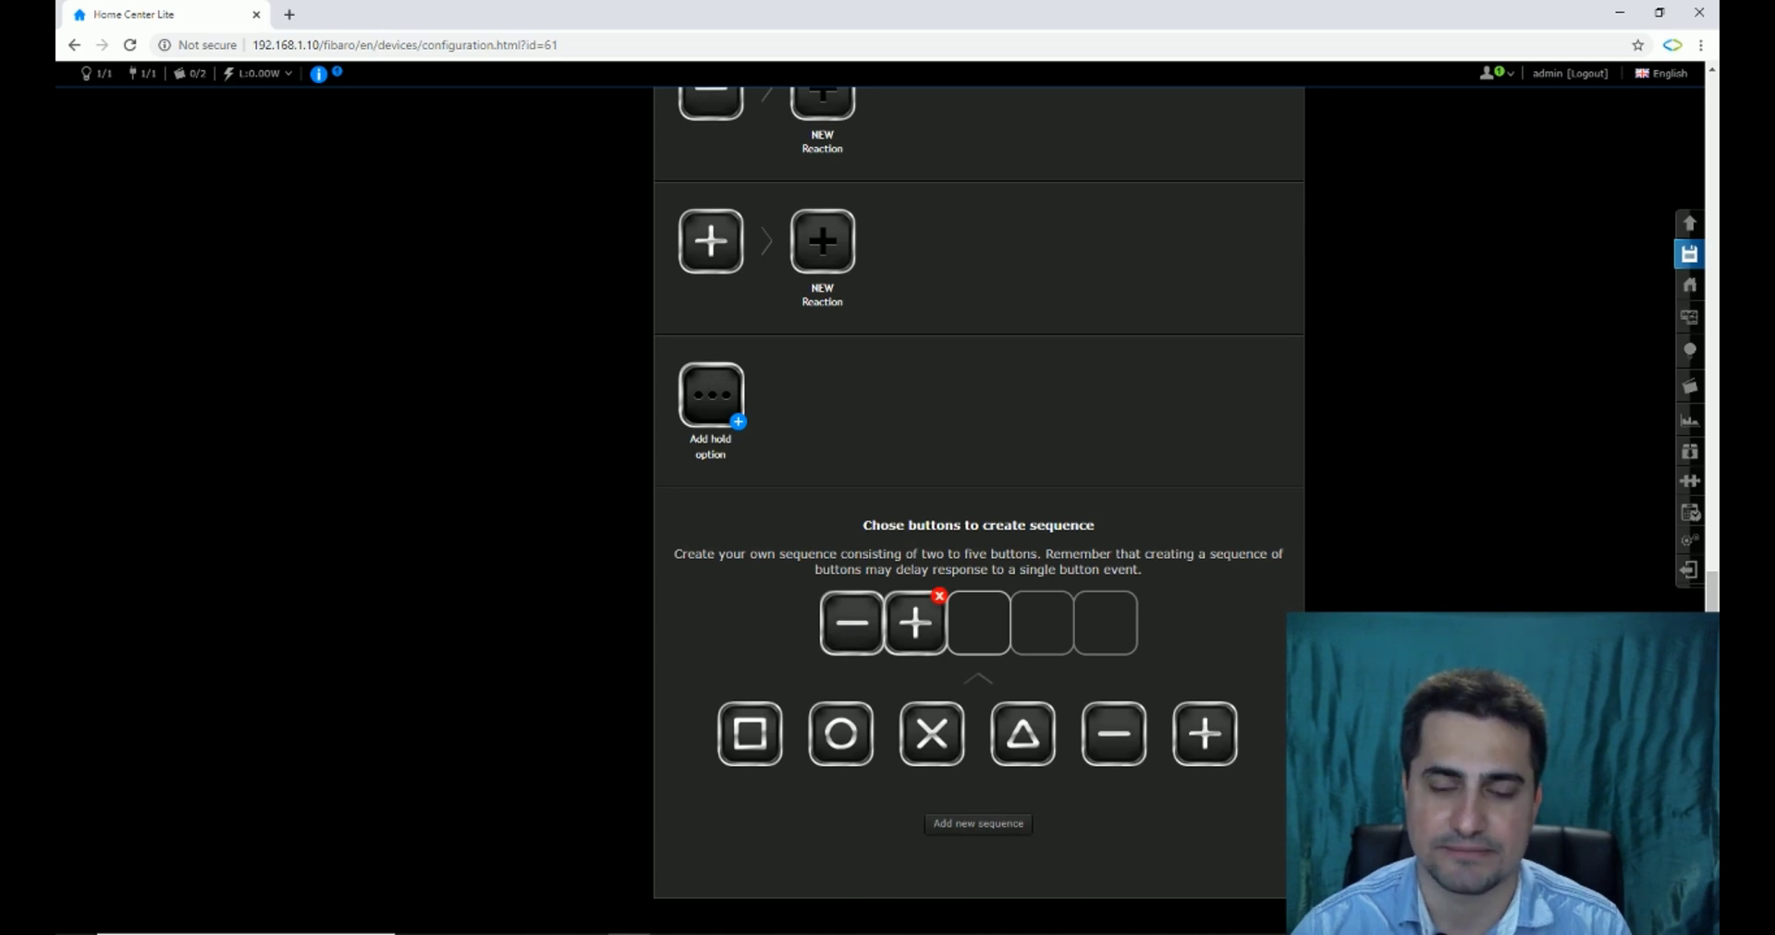
pyautogui.click(1002, 828)
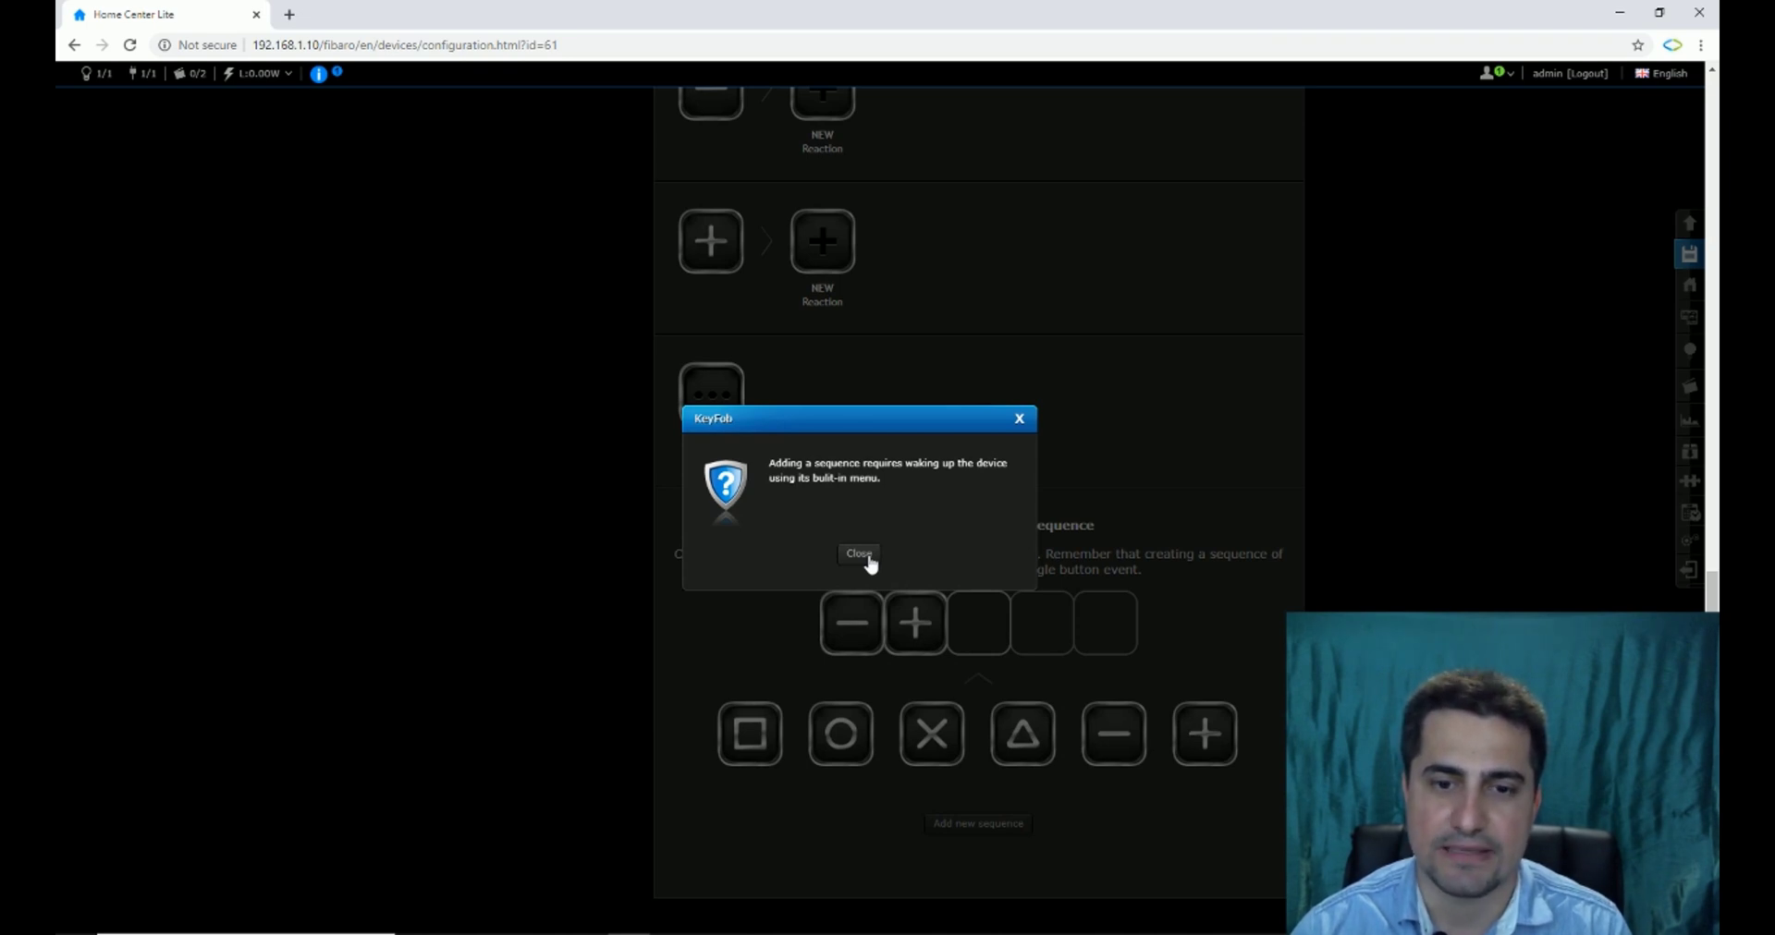
pyautogui.press('F5')
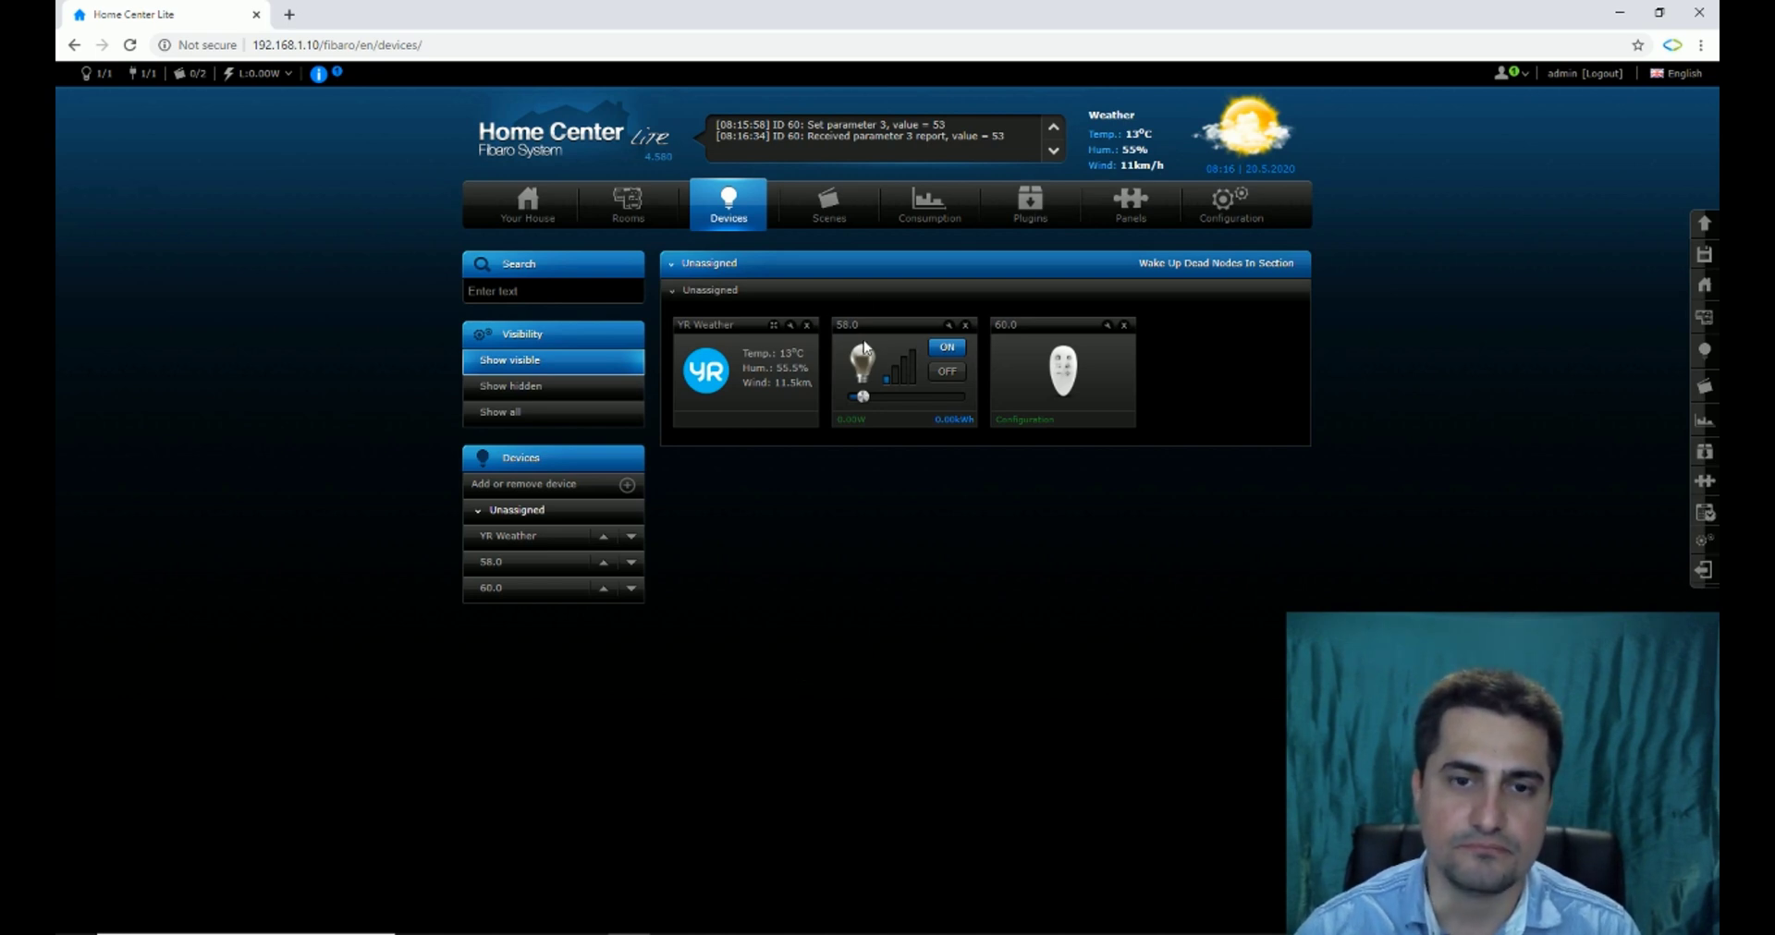
# Add a further Magic scene with KeyFob 60.0 as the IF device
pyautogui.click(835, 216)
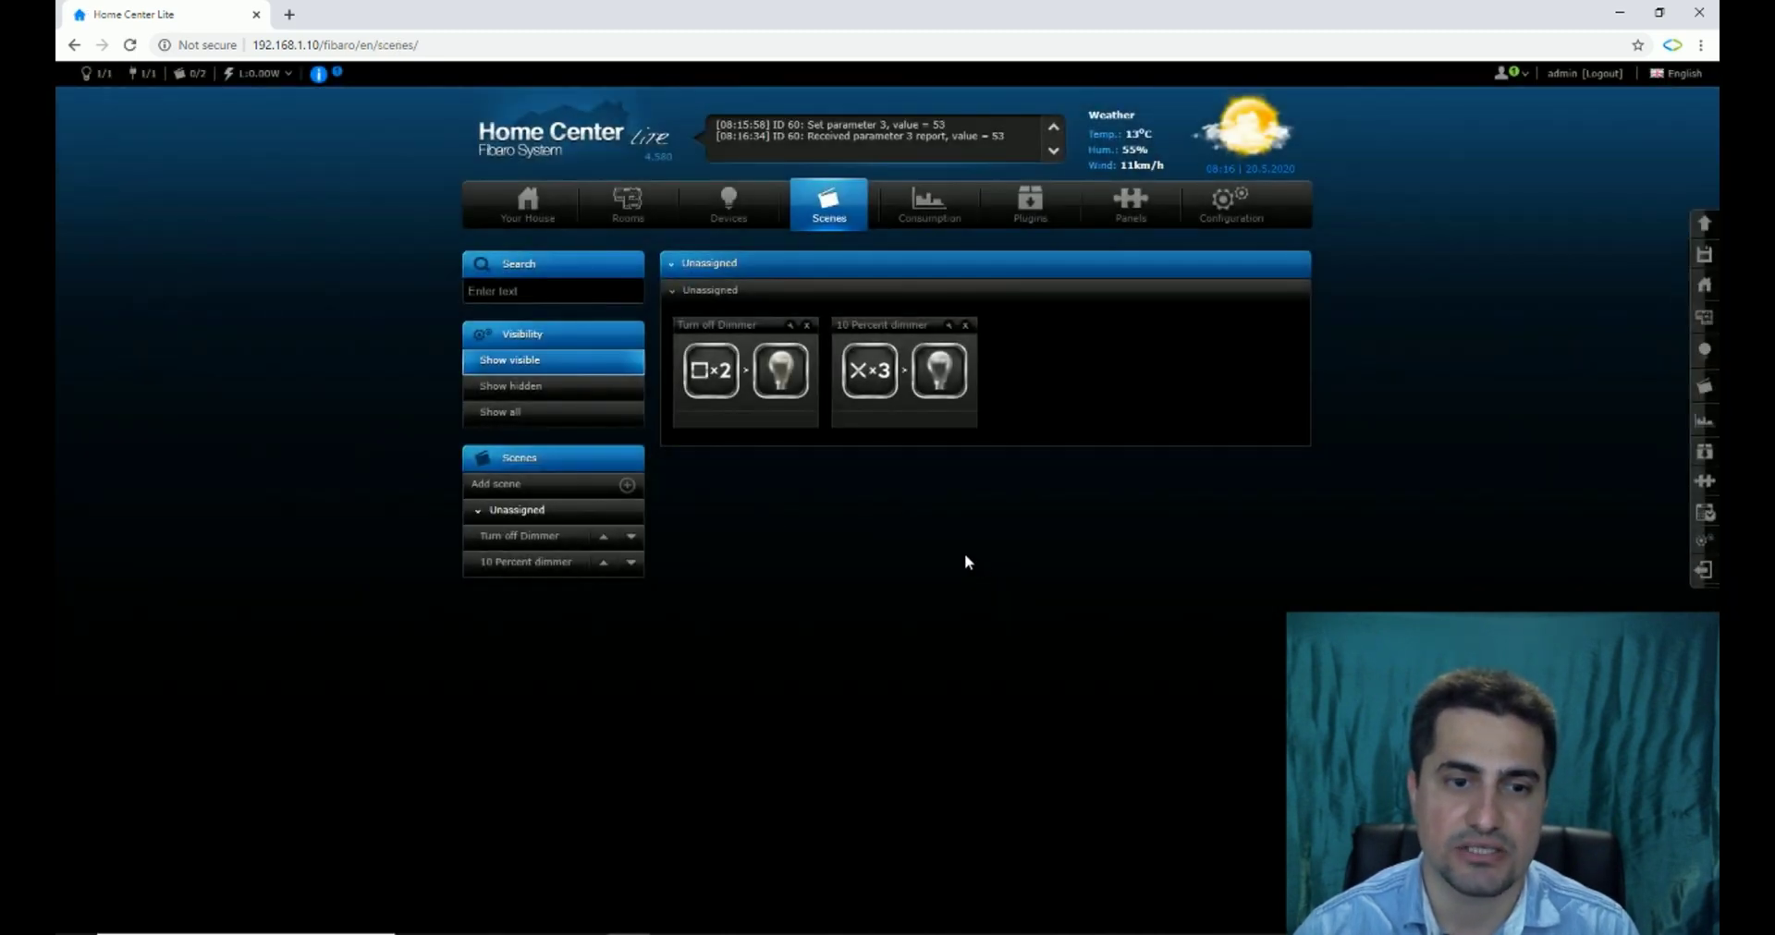
pyautogui.click(518, 484)
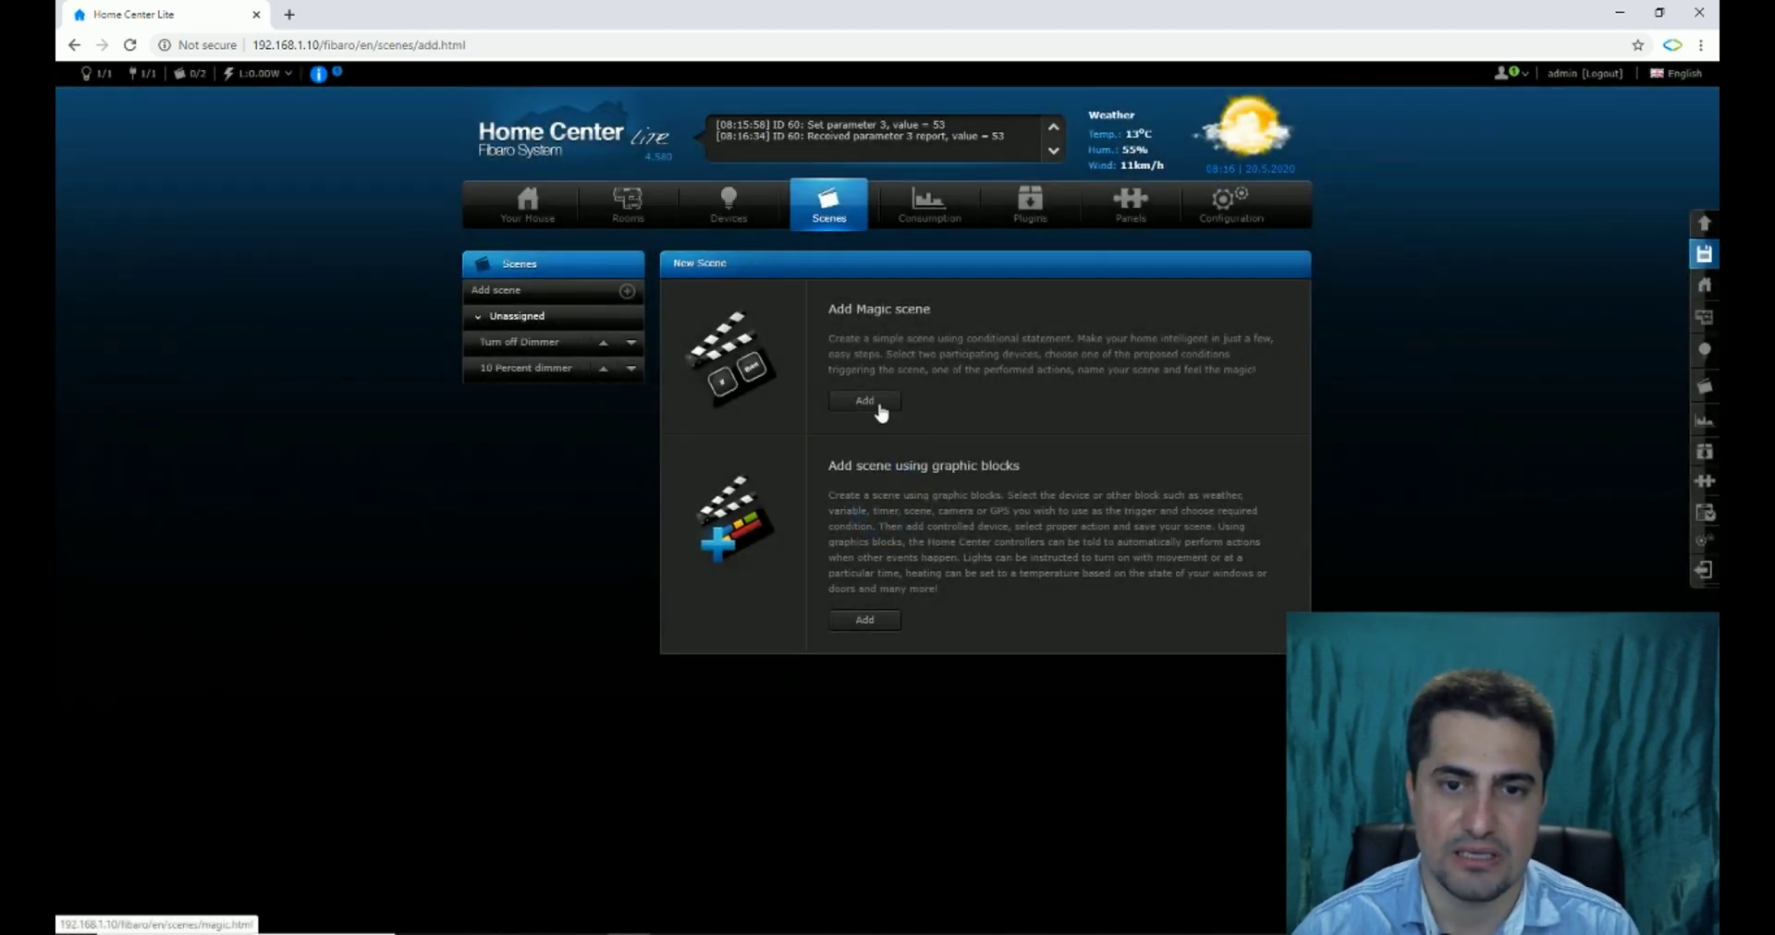
pyautogui.click(865, 411)
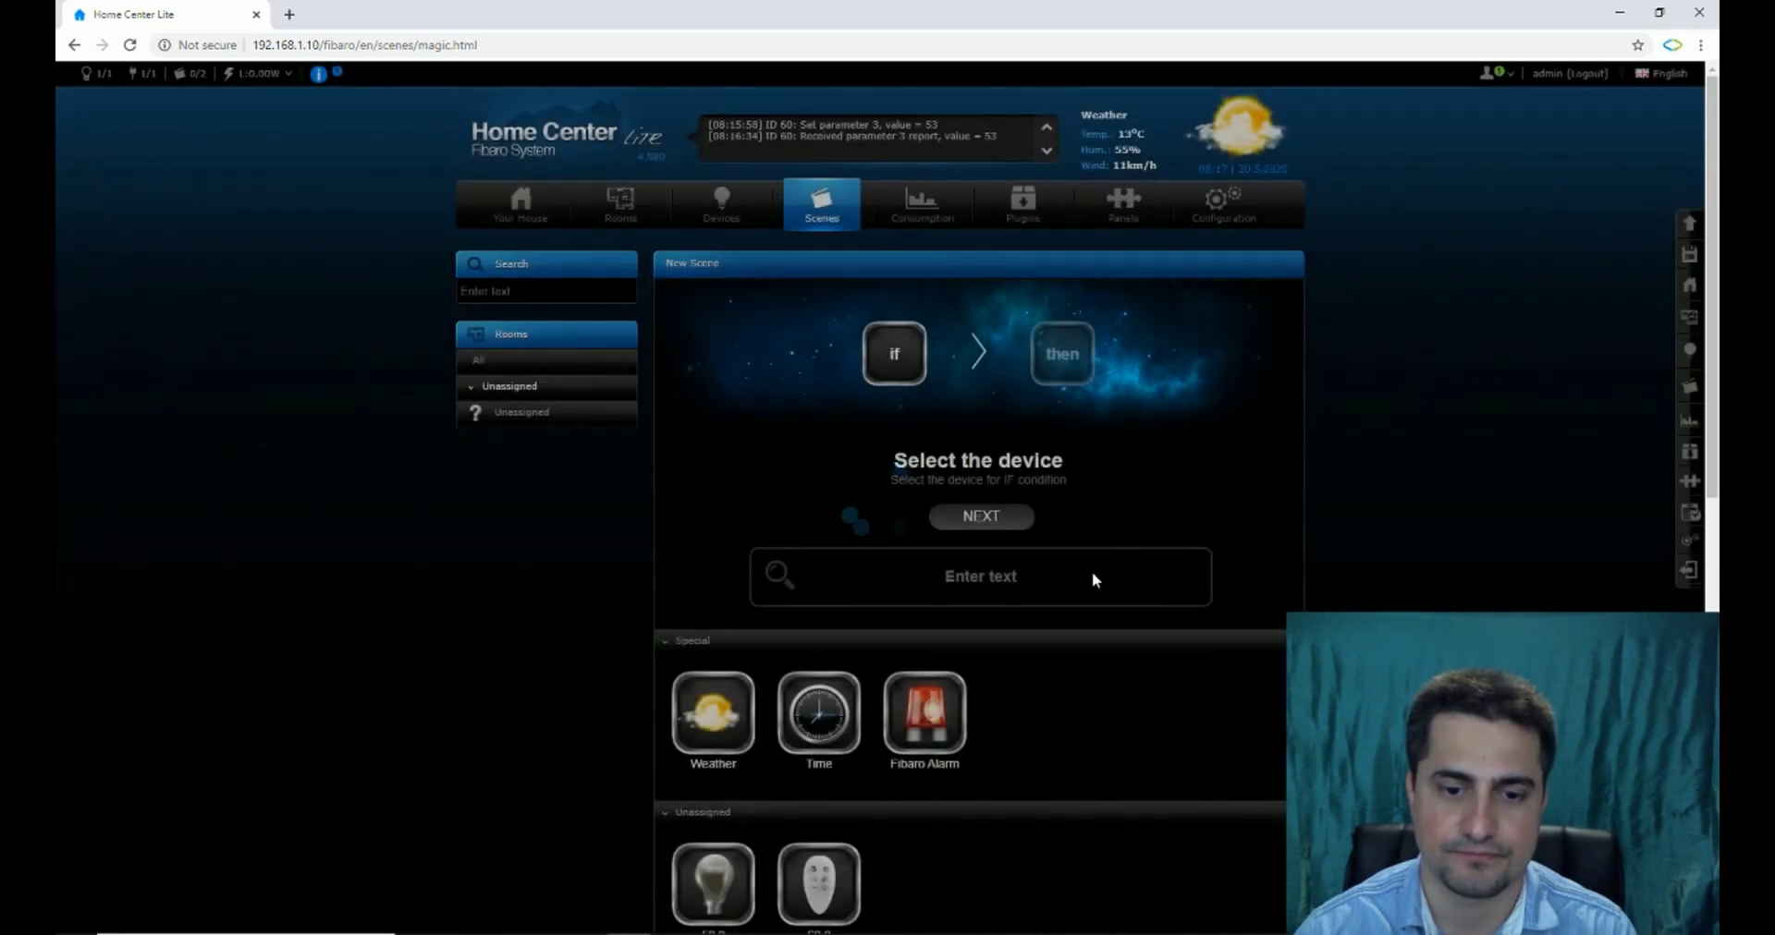
pyautogui.scroll(-1, 1091, 579)
pyautogui.click(837, 813)
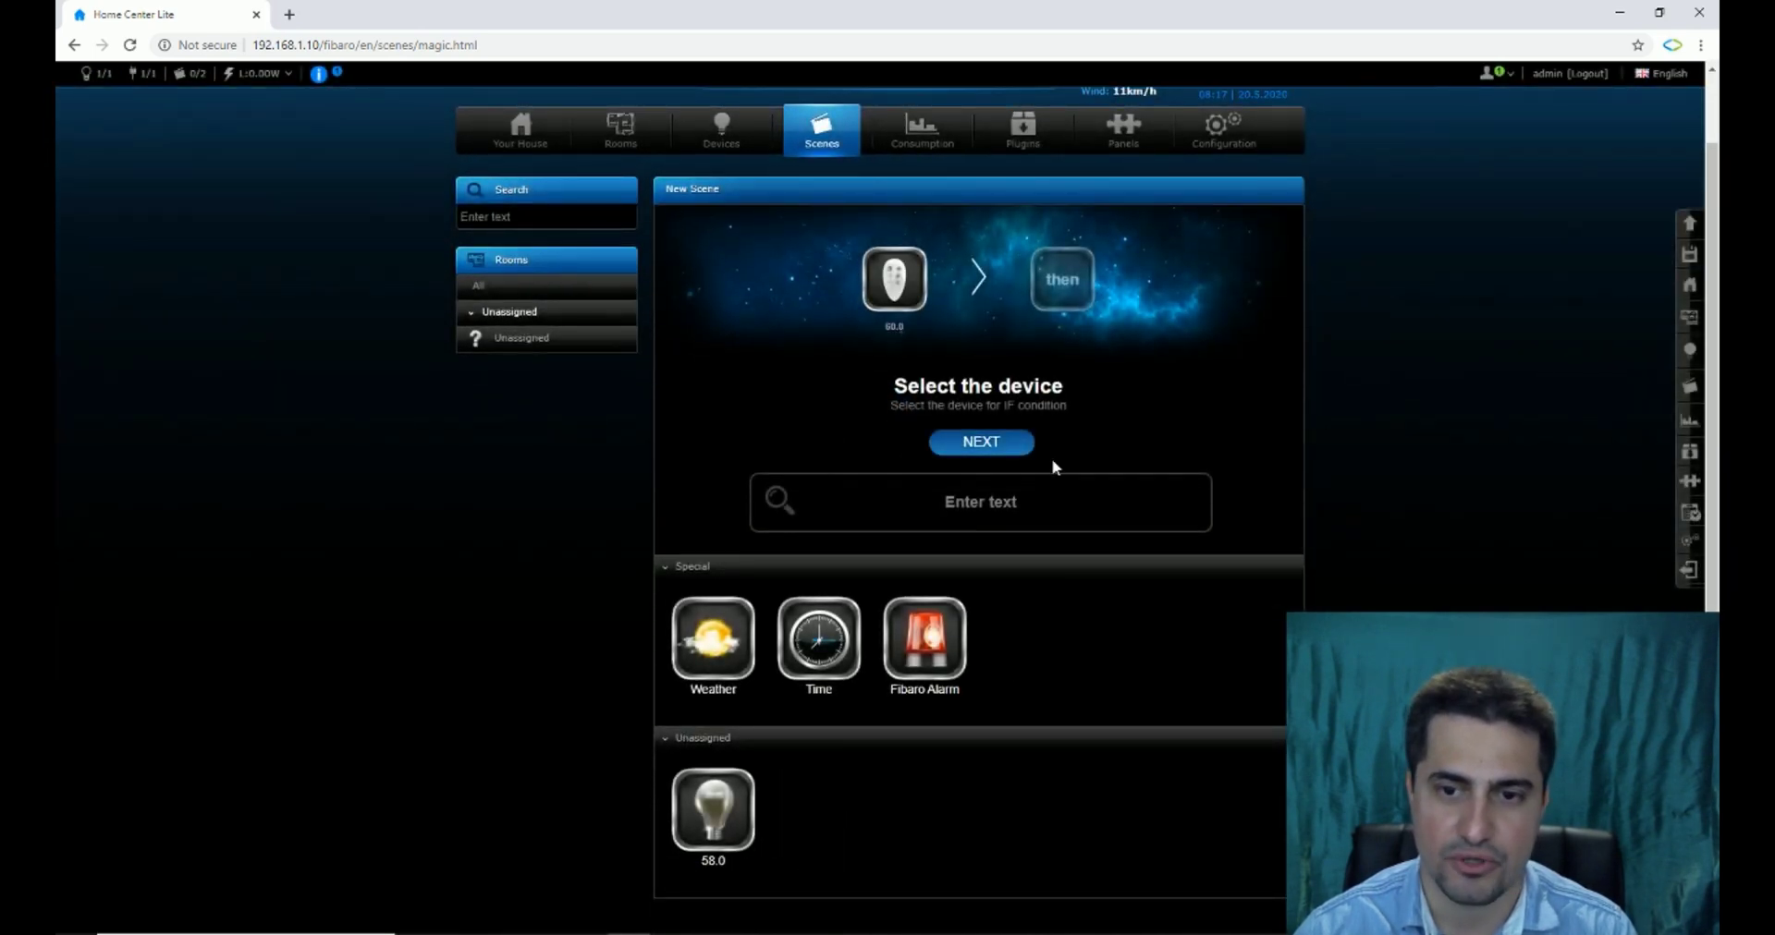
pyautogui.click(1004, 444)
# Set the scene's trigger condition to Sequence 1 of the KeyFob
pyautogui.scroll(-2, 1250, 530)
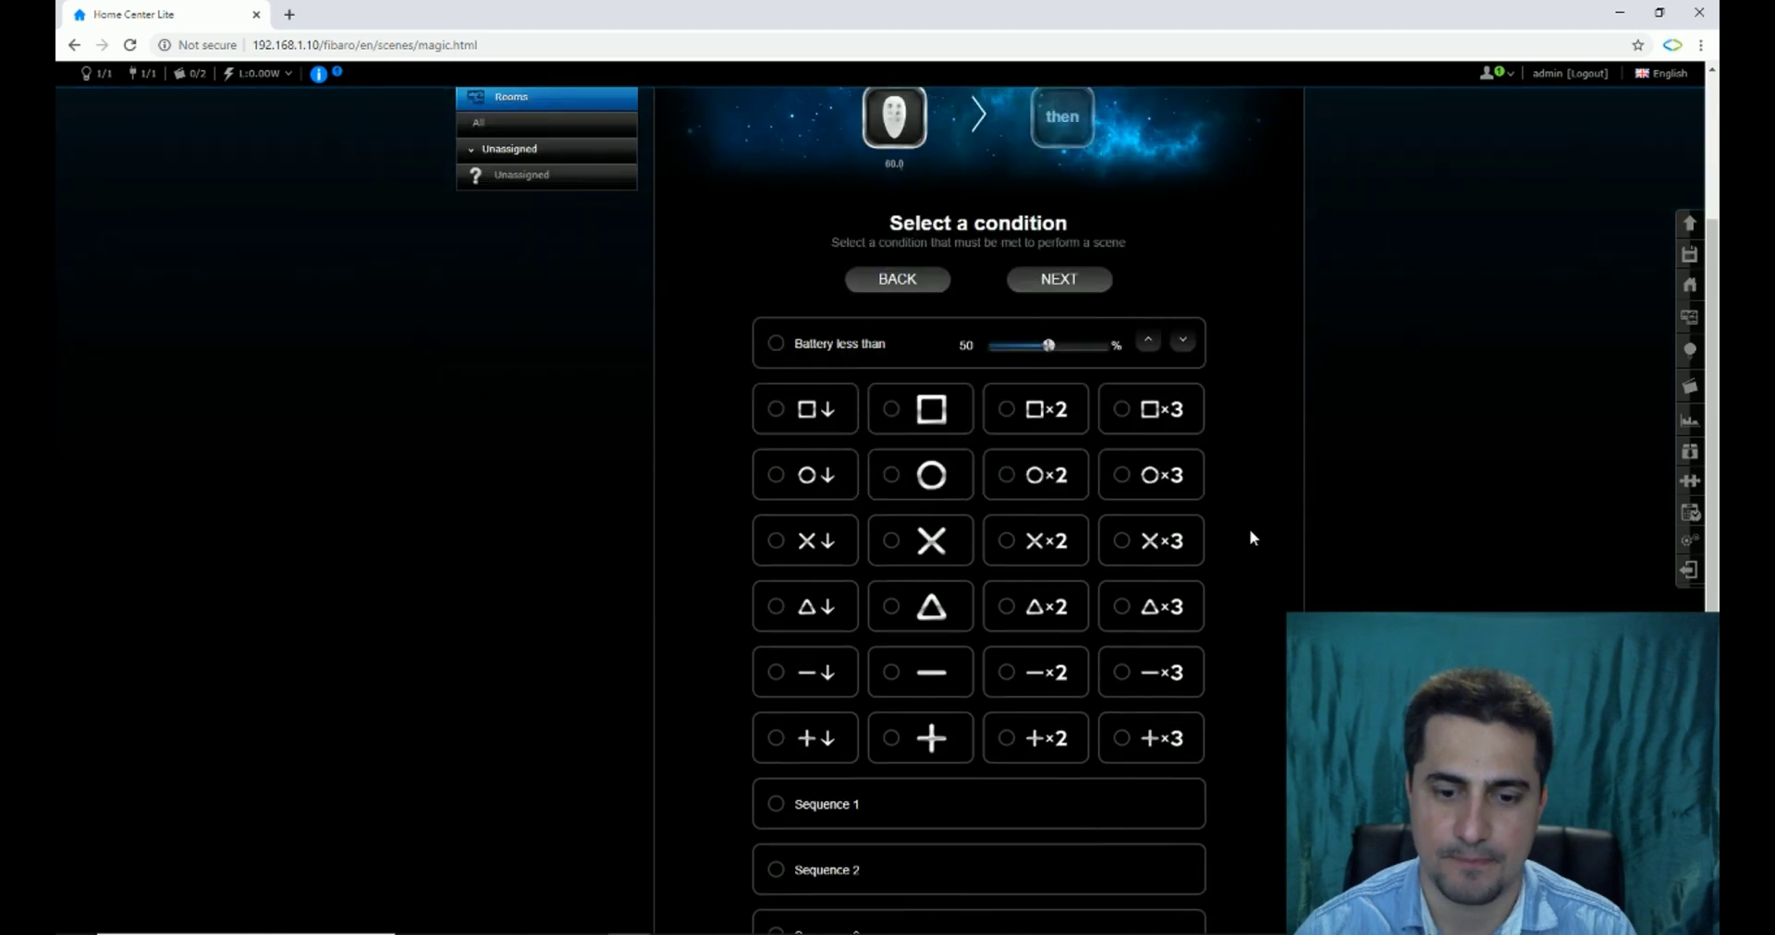
pyautogui.scroll(-2, 1249, 533)
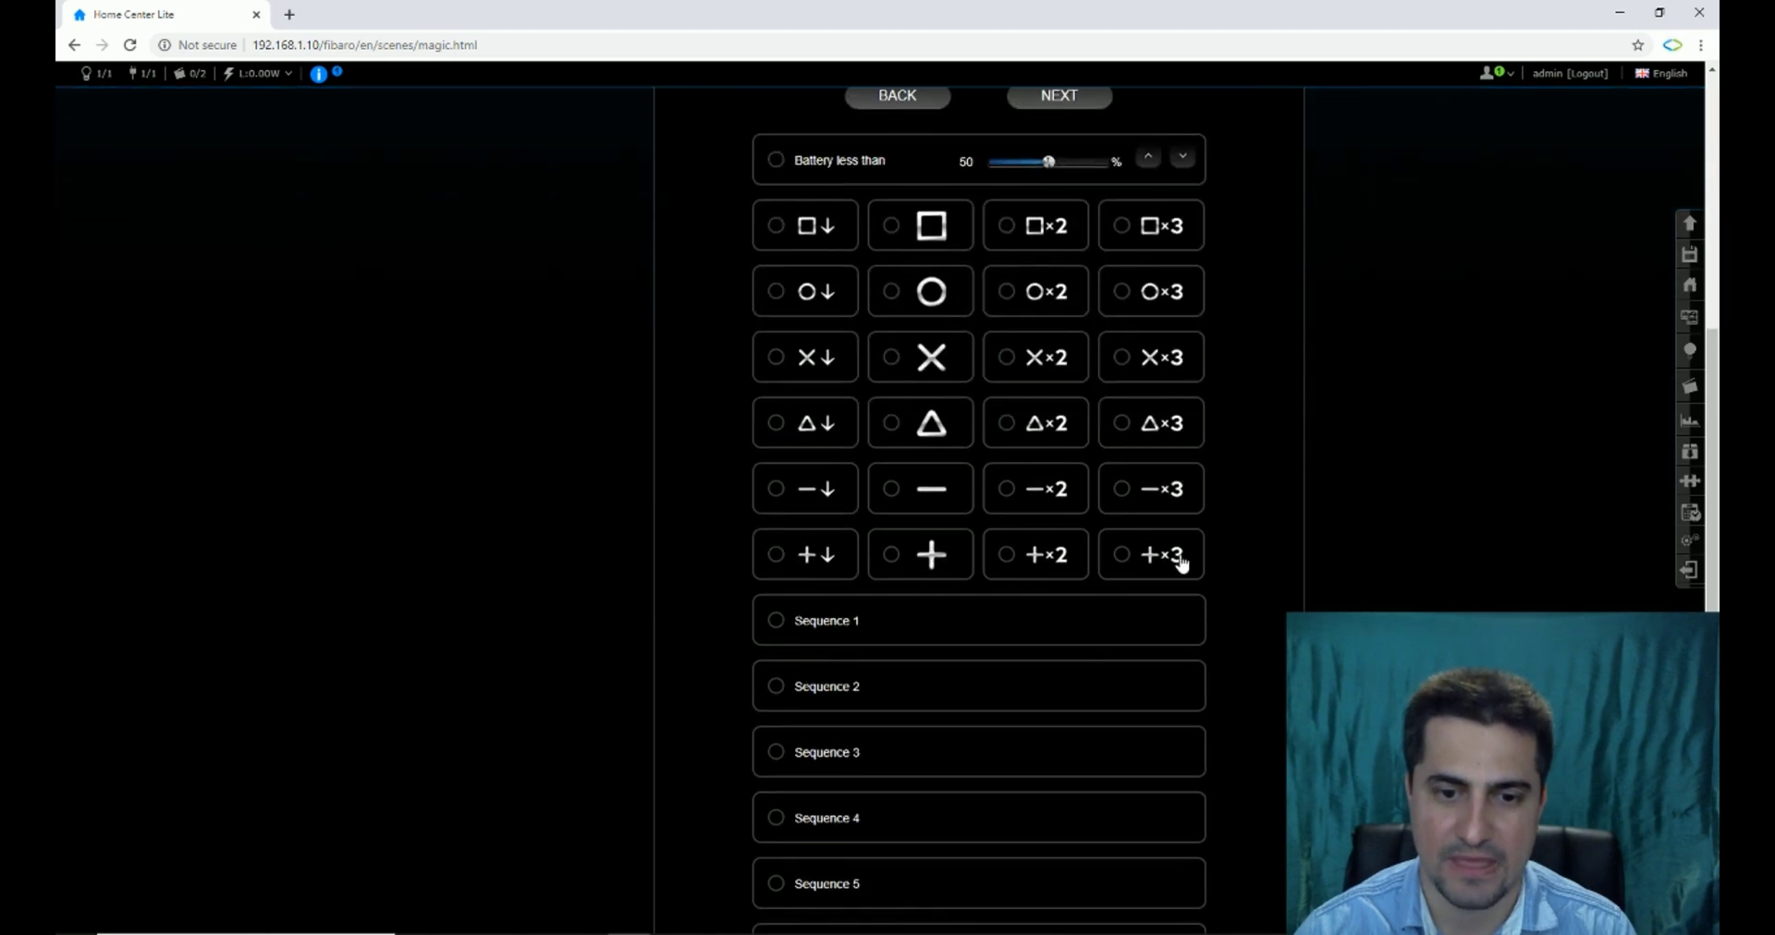
pyautogui.click(777, 629)
pyautogui.scroll(3, 1015, 643)
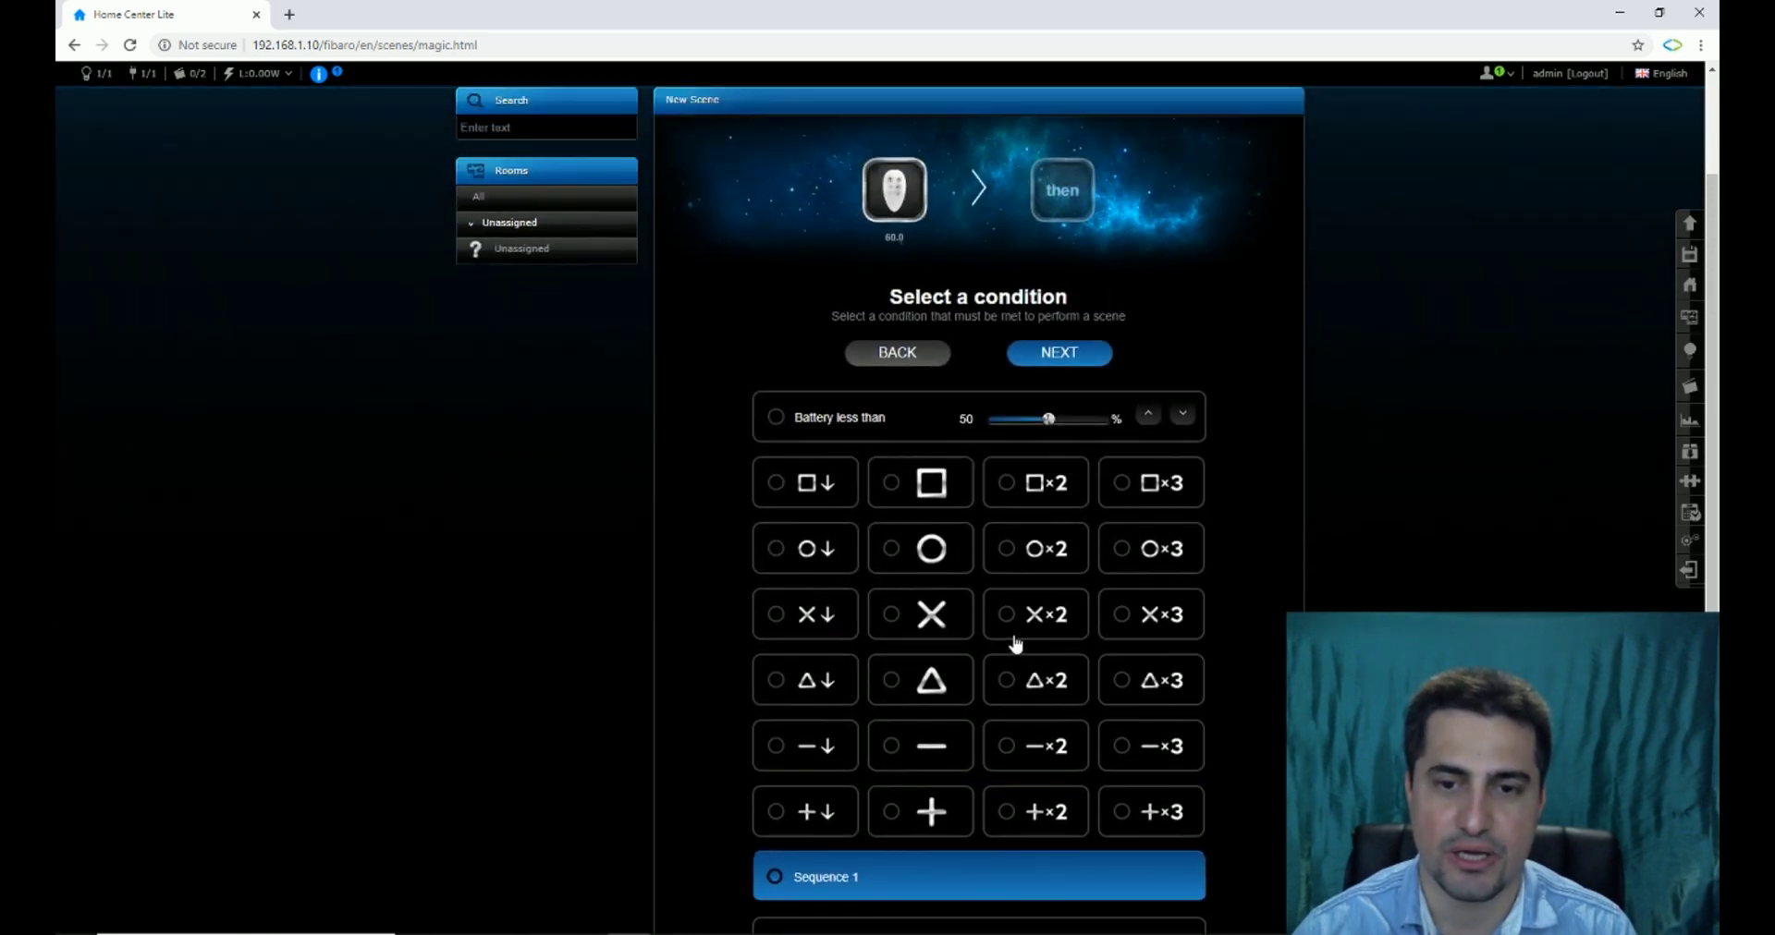
pyautogui.click(1083, 356)
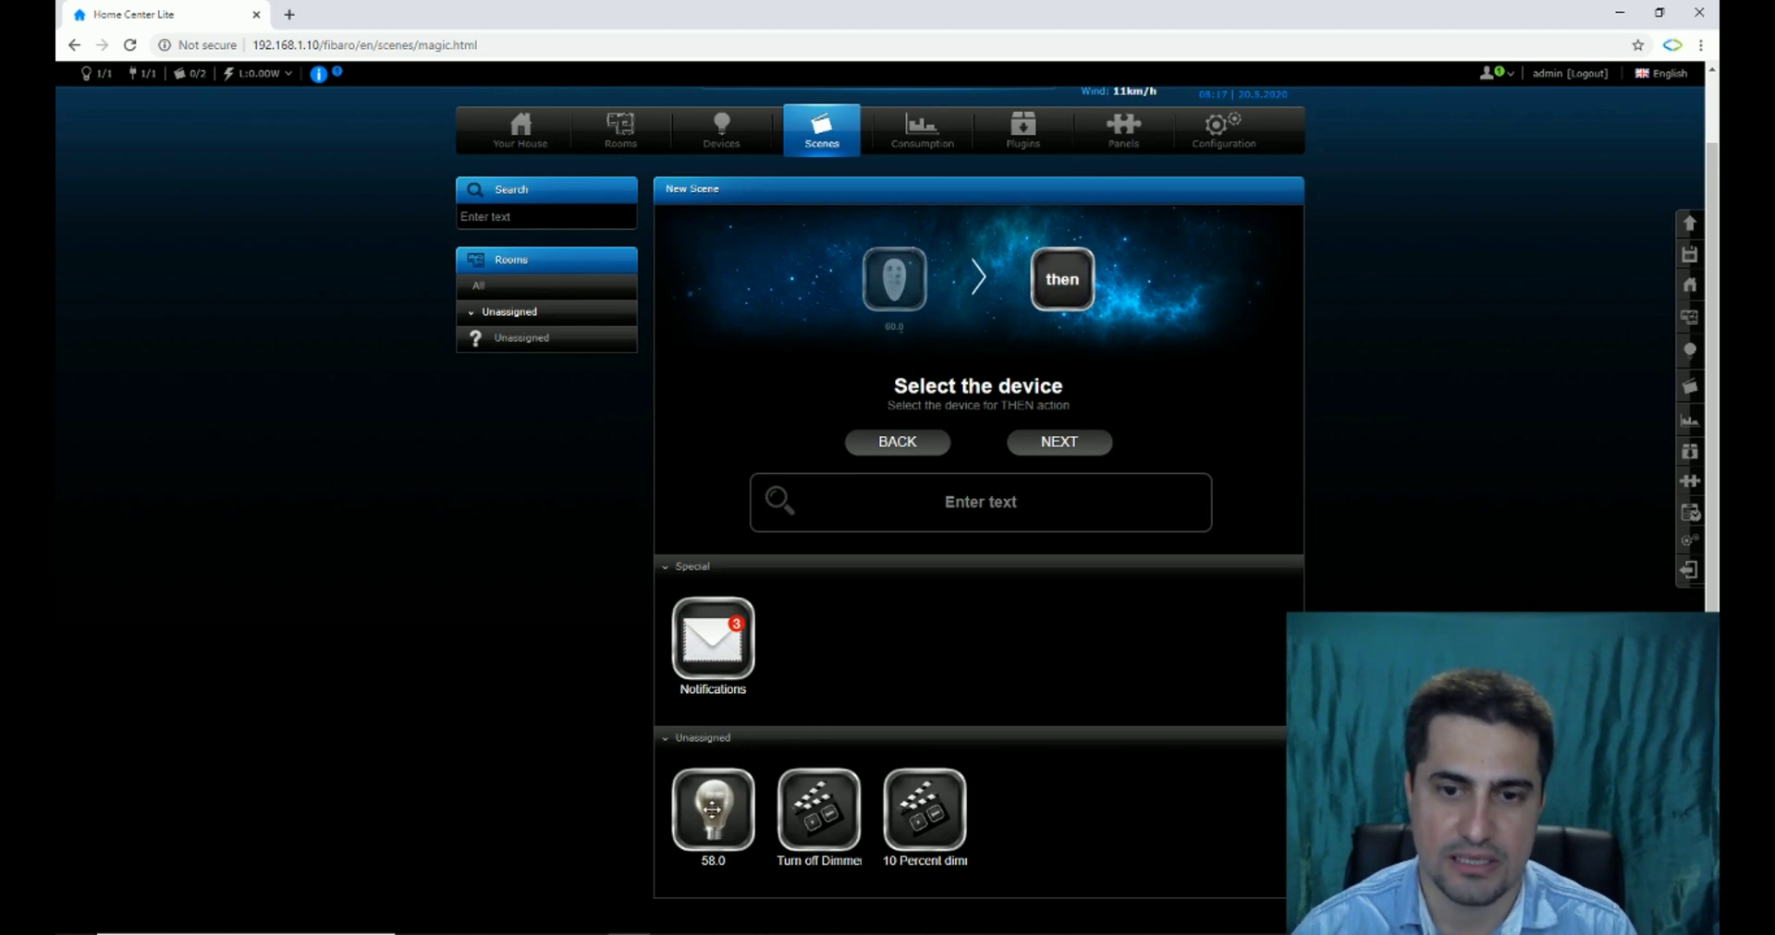
# Choose light 58.0 as the THEN device and set its action to Set level at about 80
pyautogui.click(712, 810)
pyautogui.click(1044, 445)
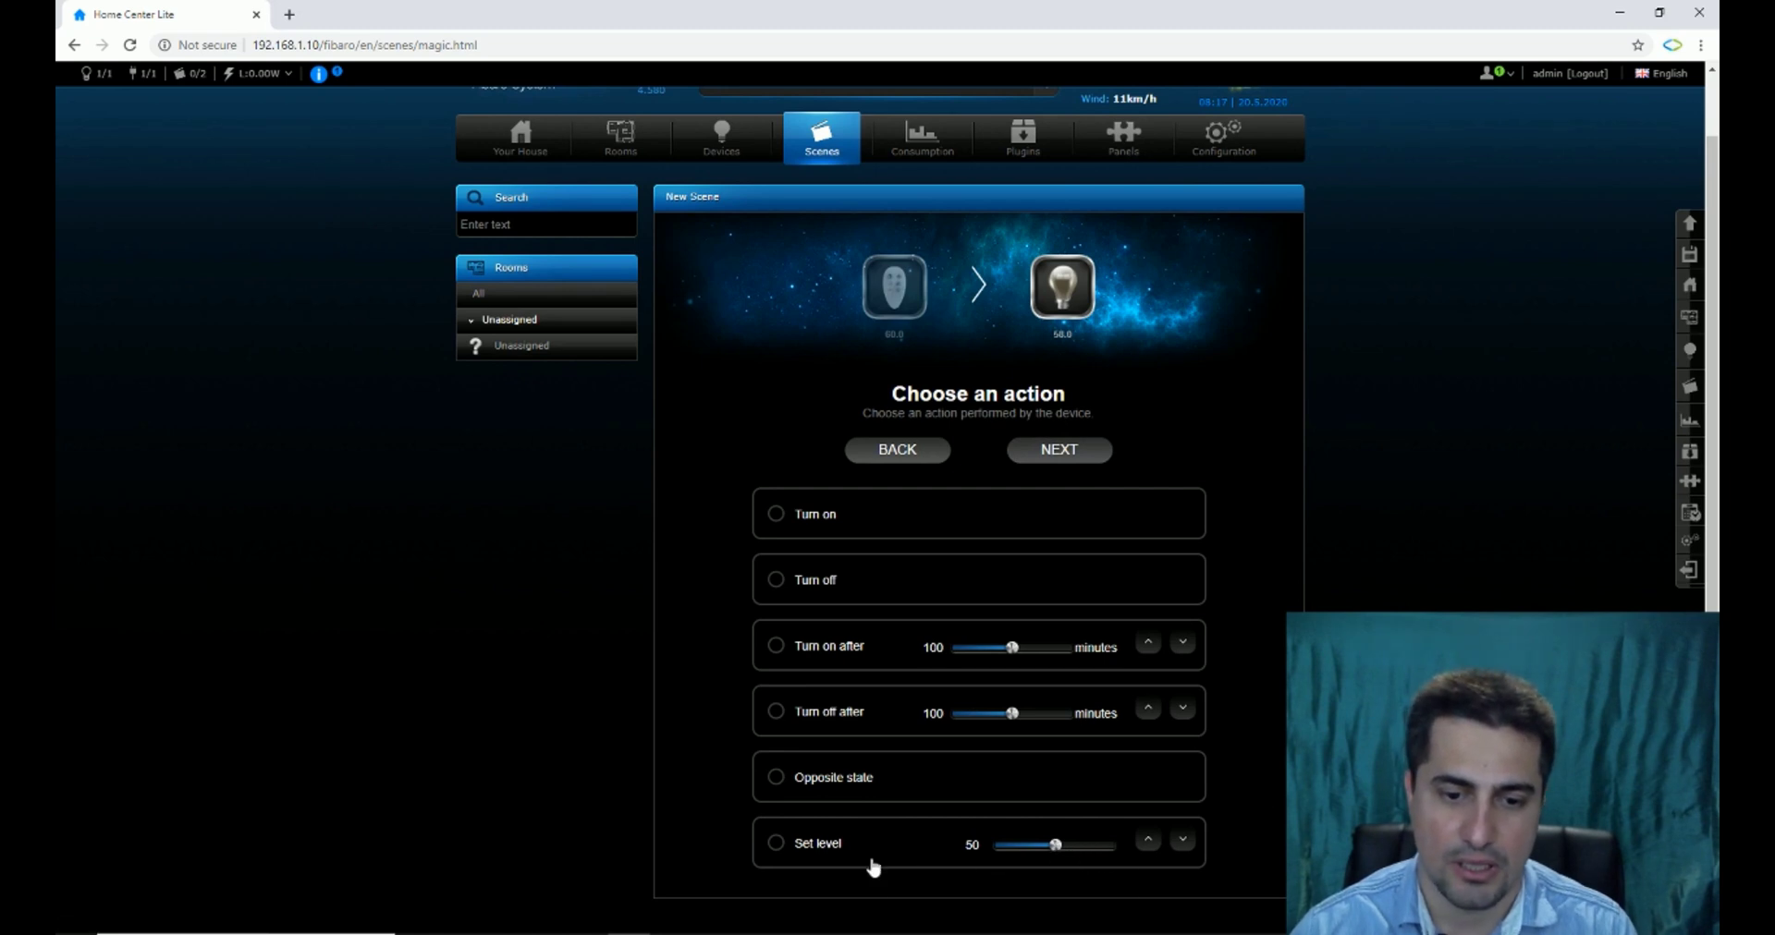
pyautogui.click(790, 849)
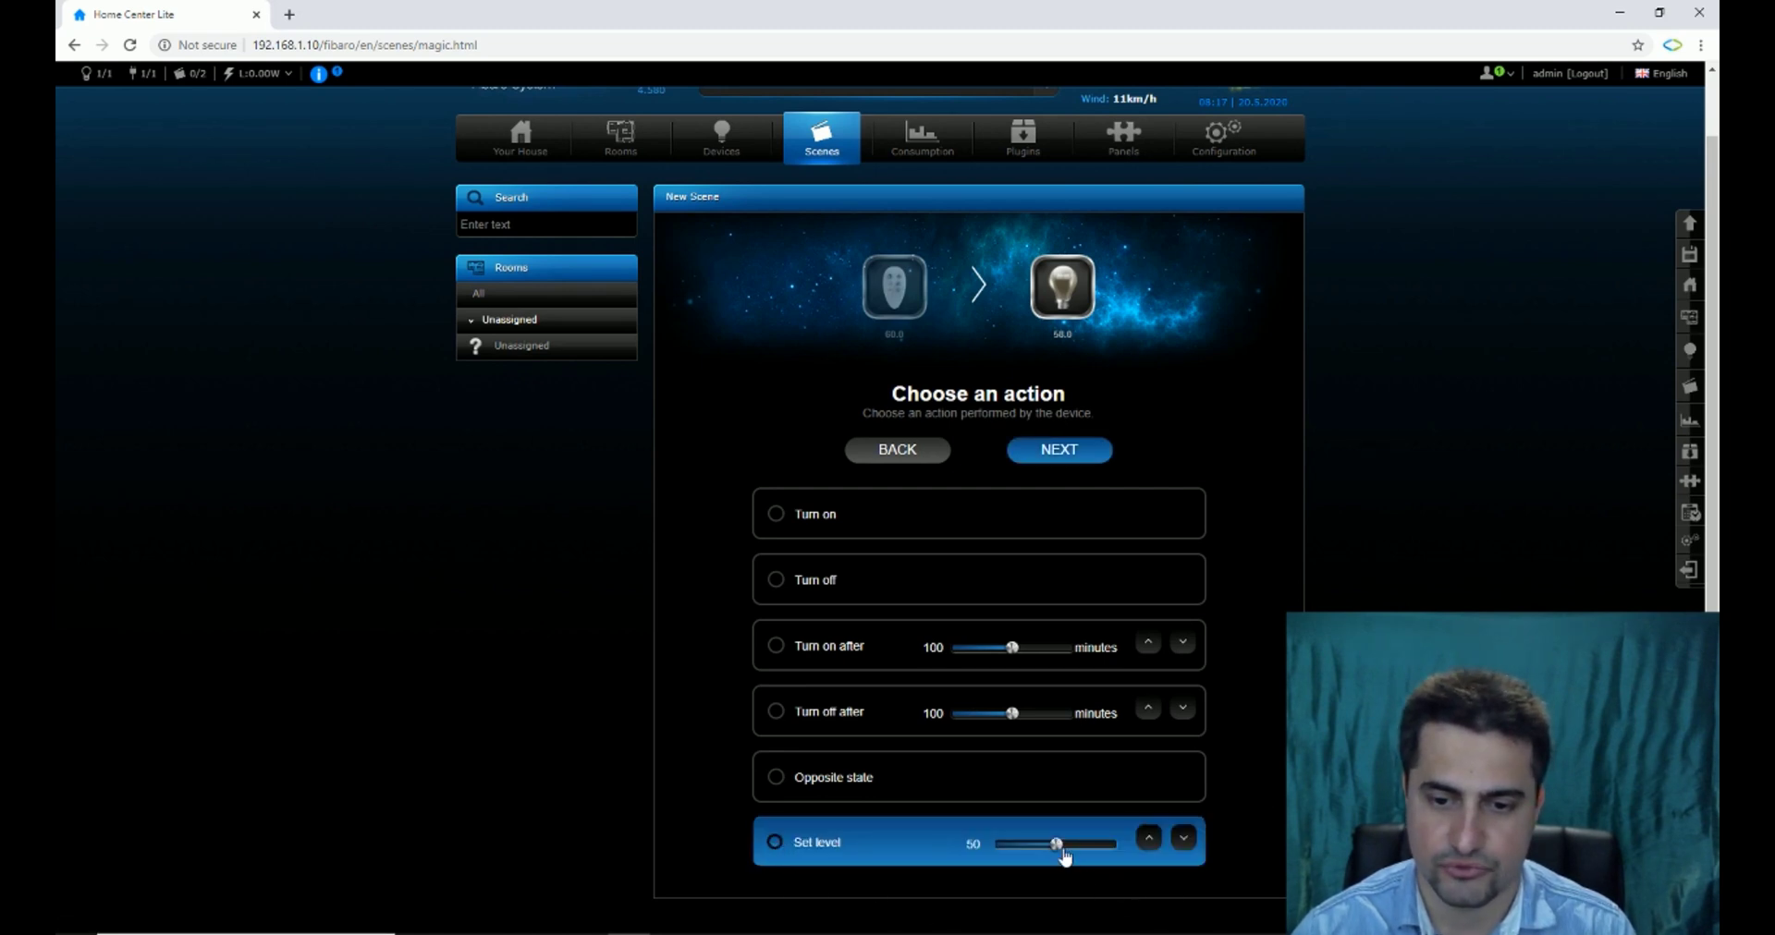
pyautogui.moveTo(1056, 844); pyautogui.dragTo(1094, 846)
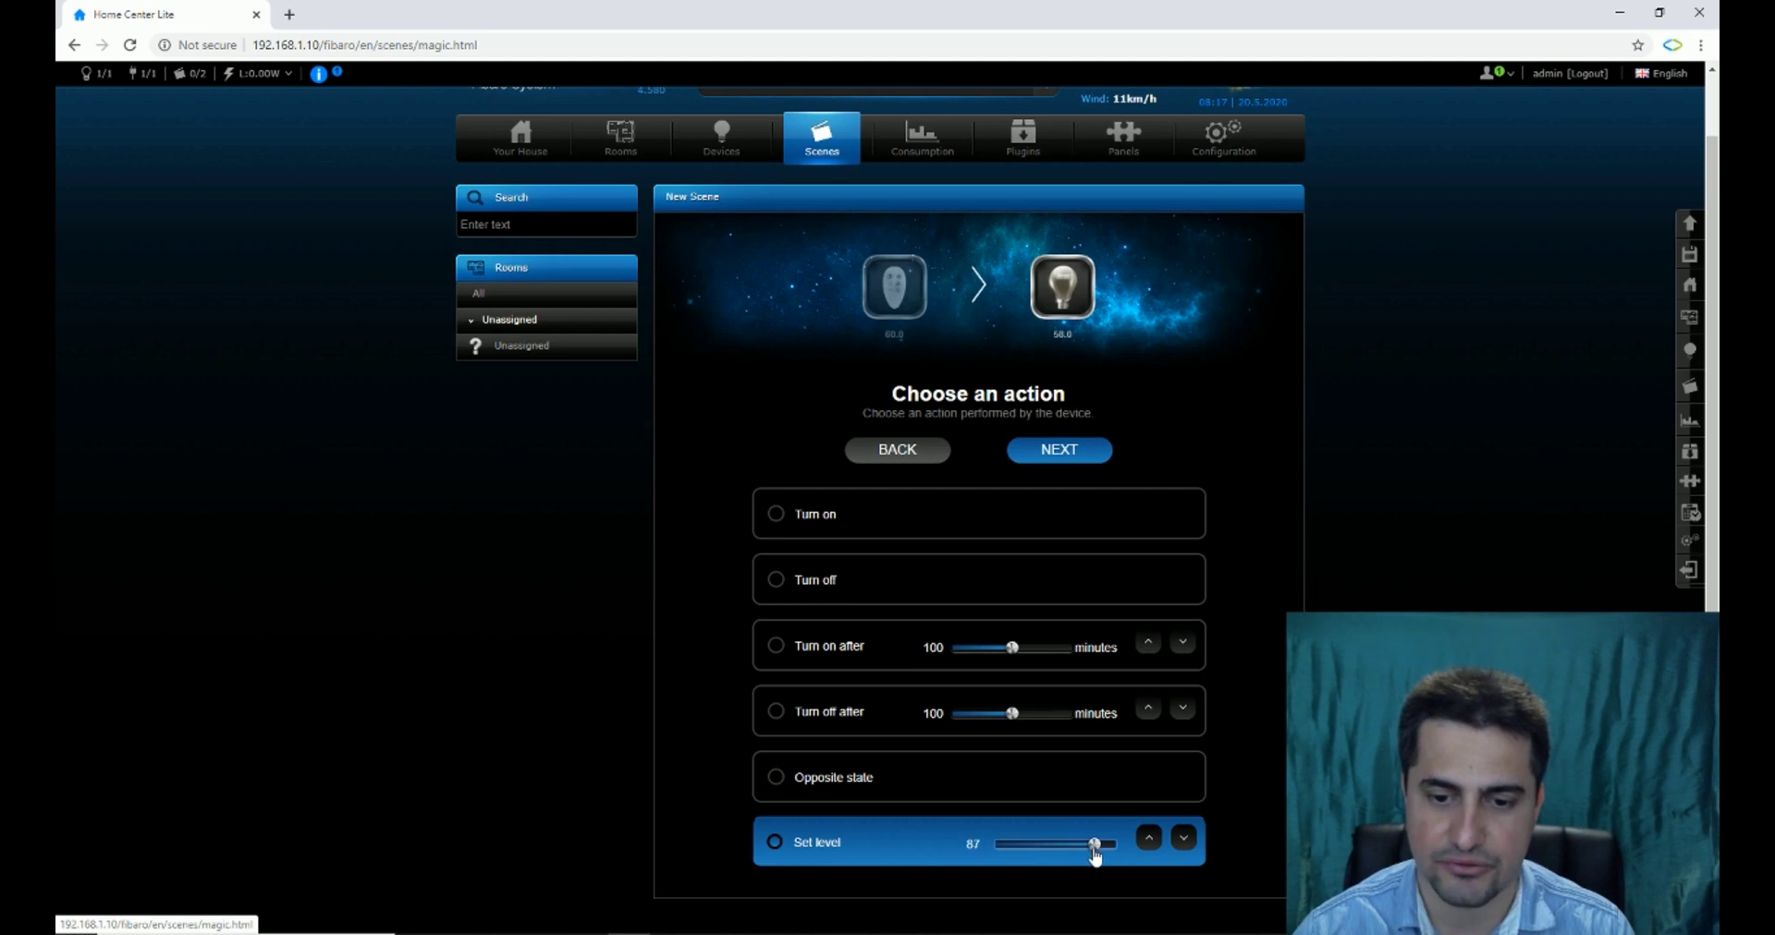
pyautogui.click(1181, 841)
pyautogui.click(1180, 845)
pyautogui.click(1179, 845)
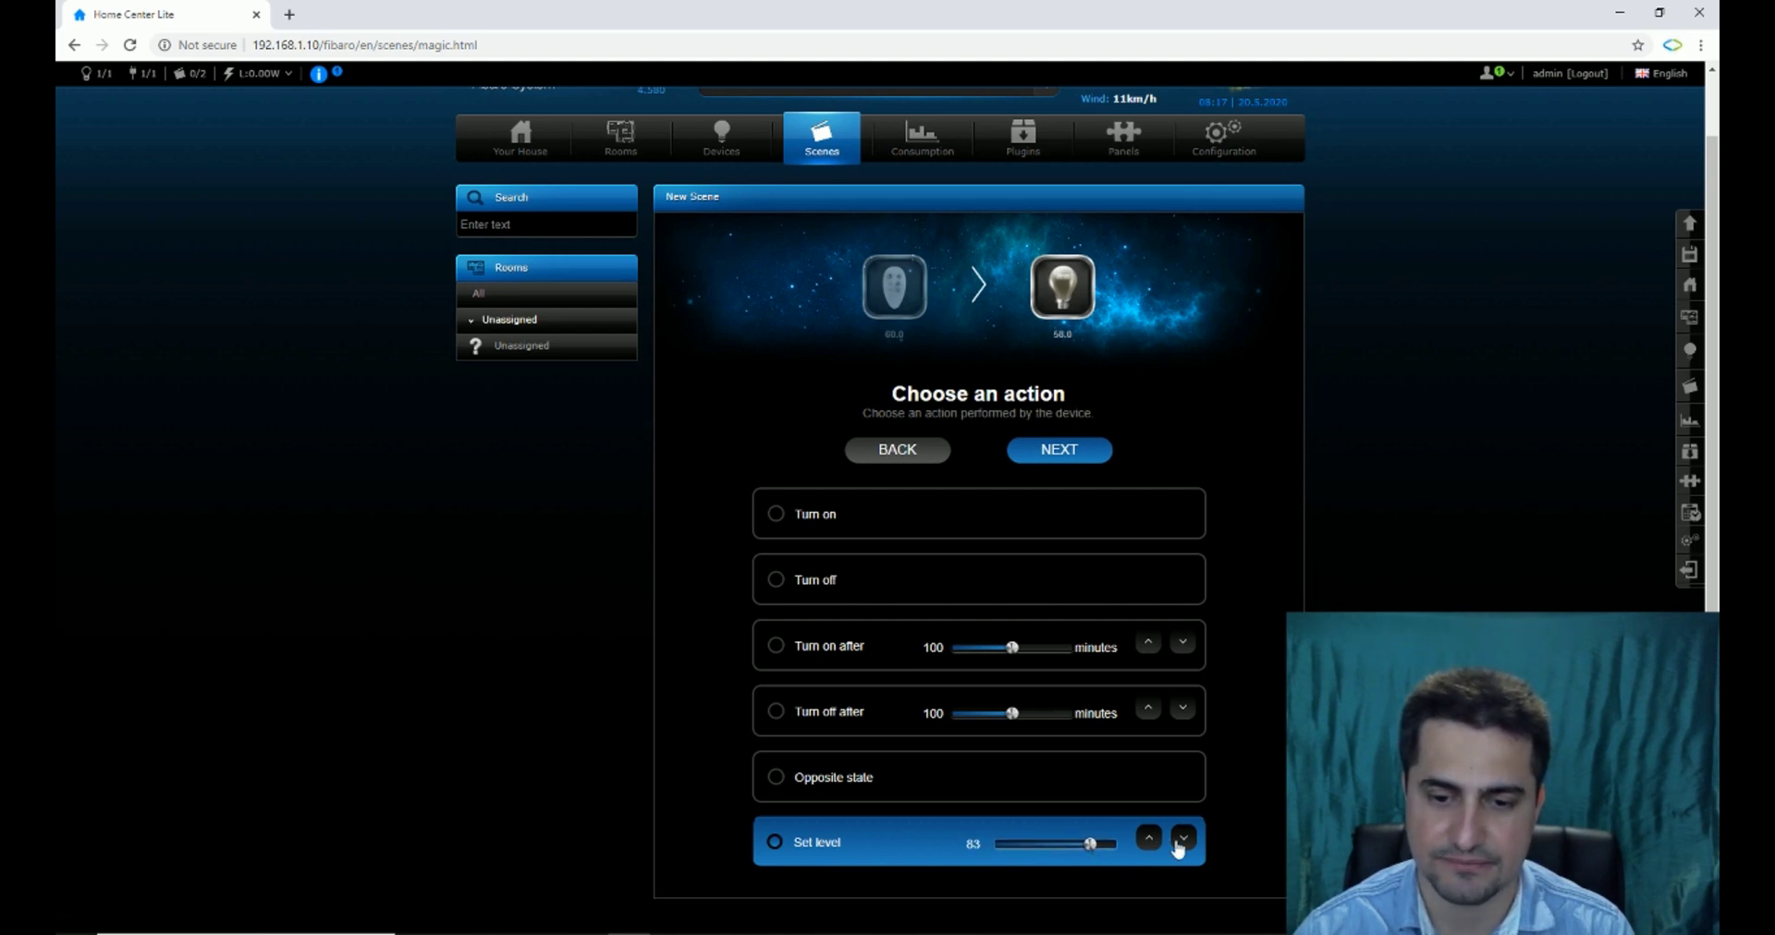
pyautogui.click(1179, 844)
pyautogui.click(1150, 842)
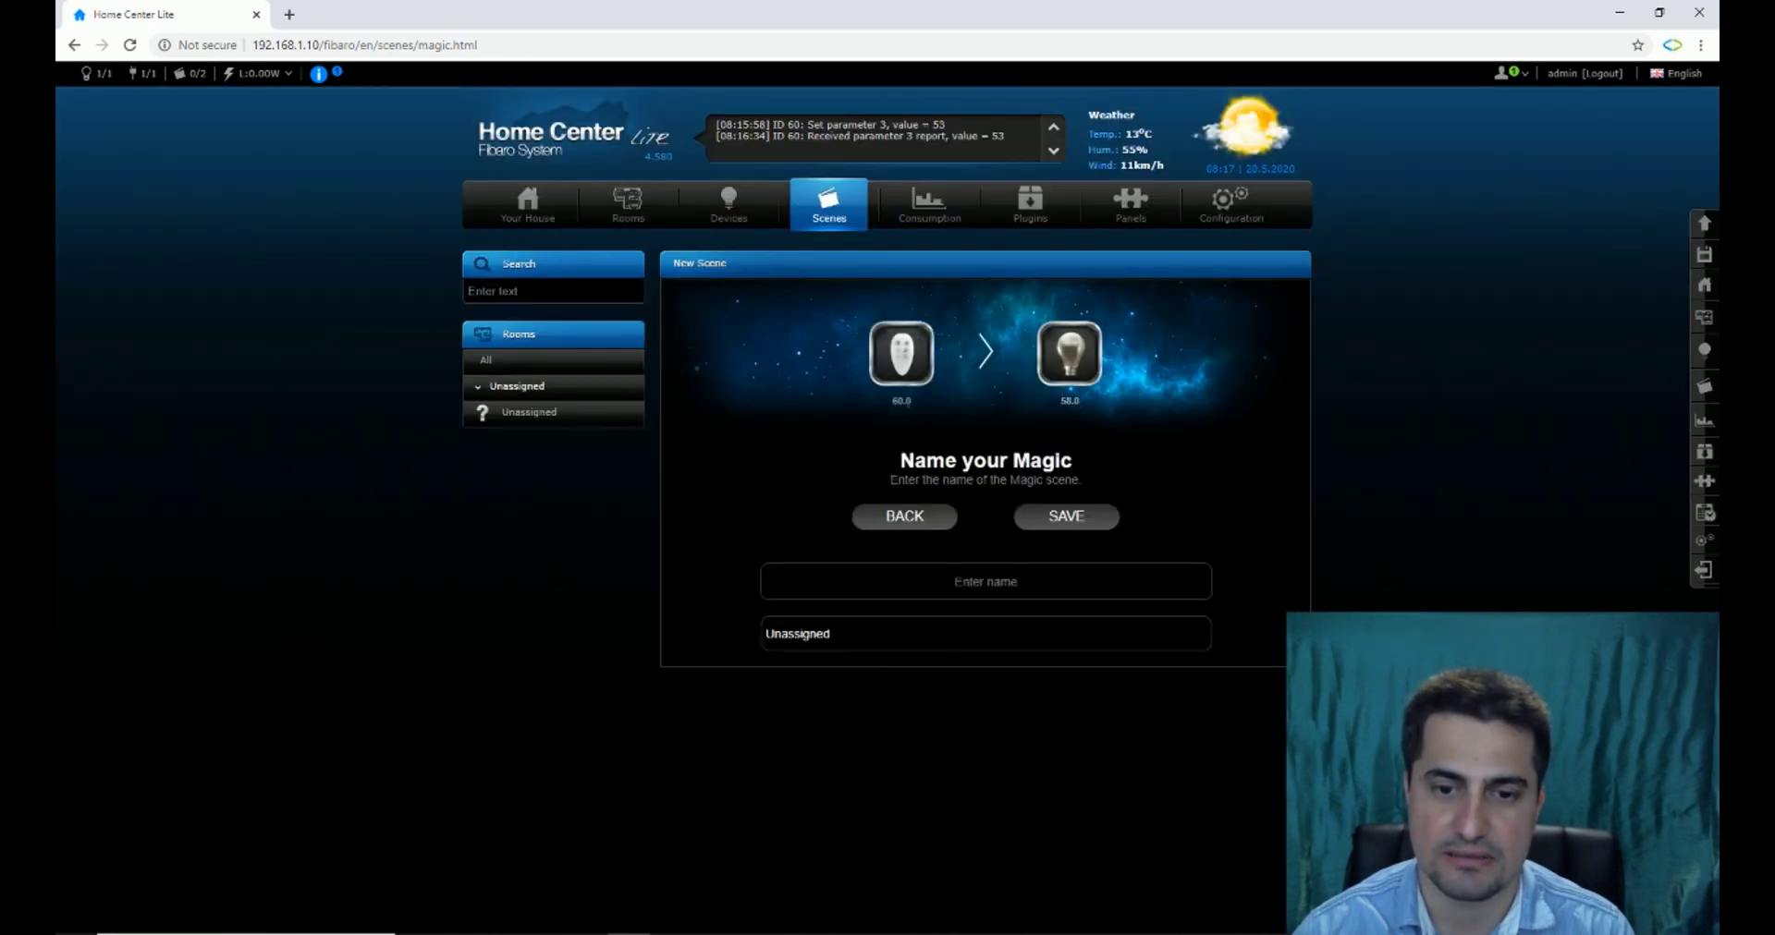
# Name the sequence-triggered Magic scene "80 Percent Dimmer" and save it
pyautogui.click(987, 581)
pyautogui.write('80')
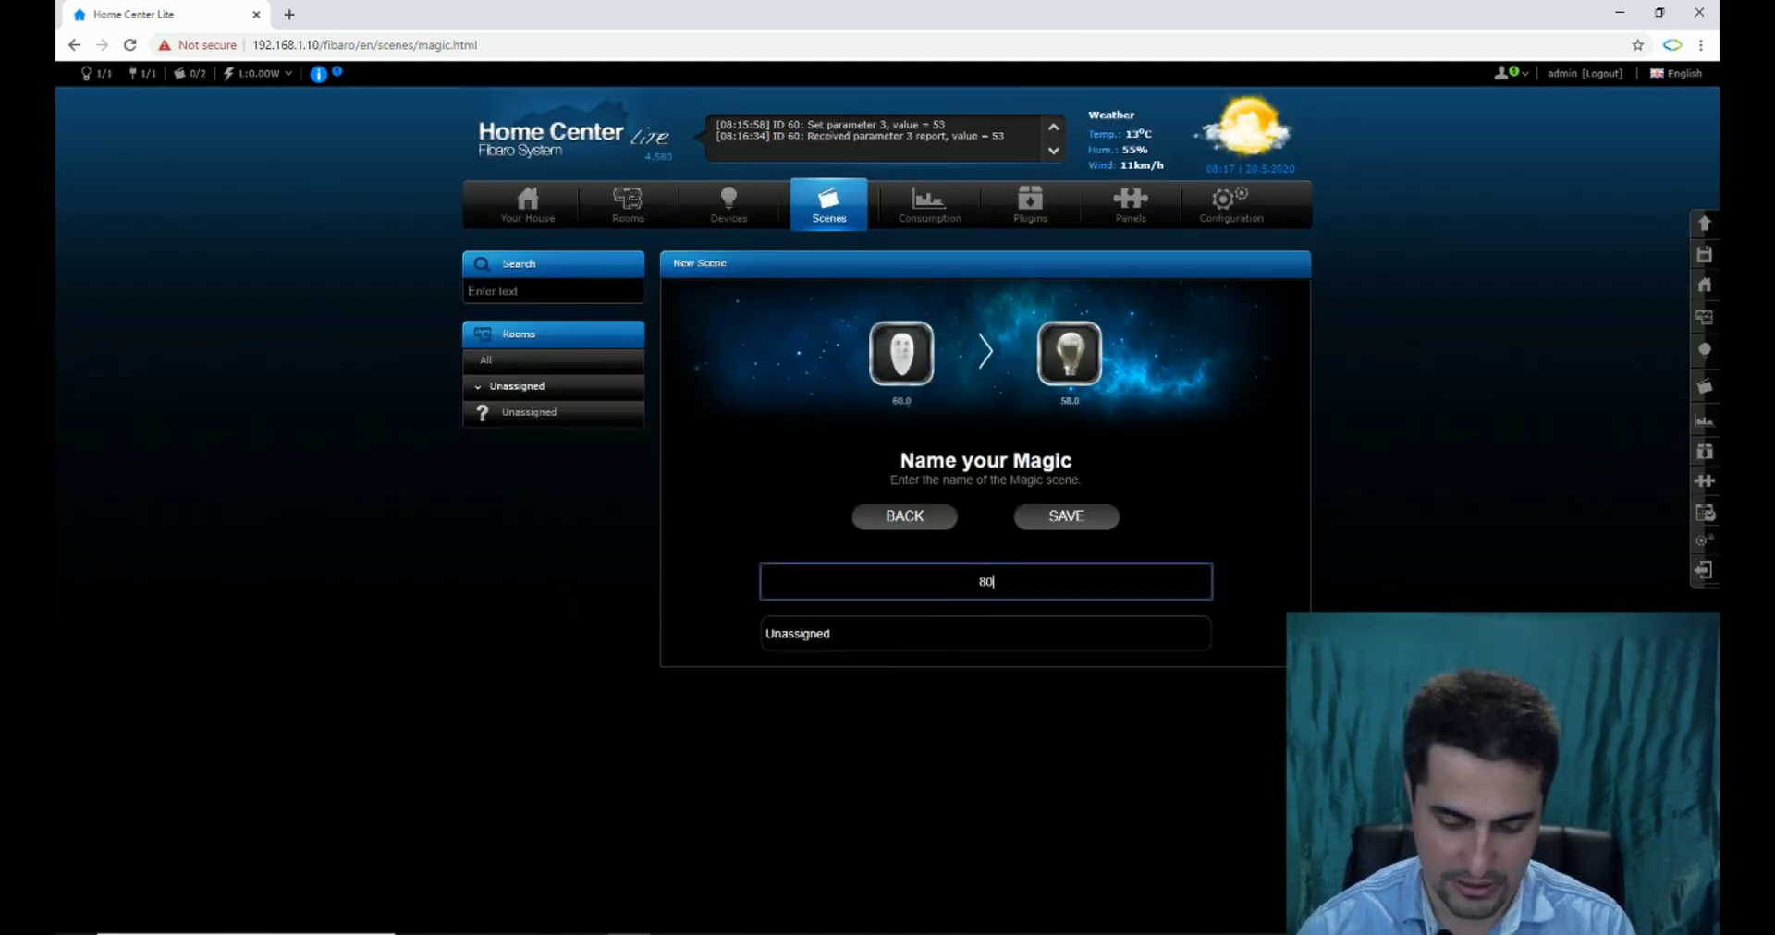
pyautogui.write(' P')
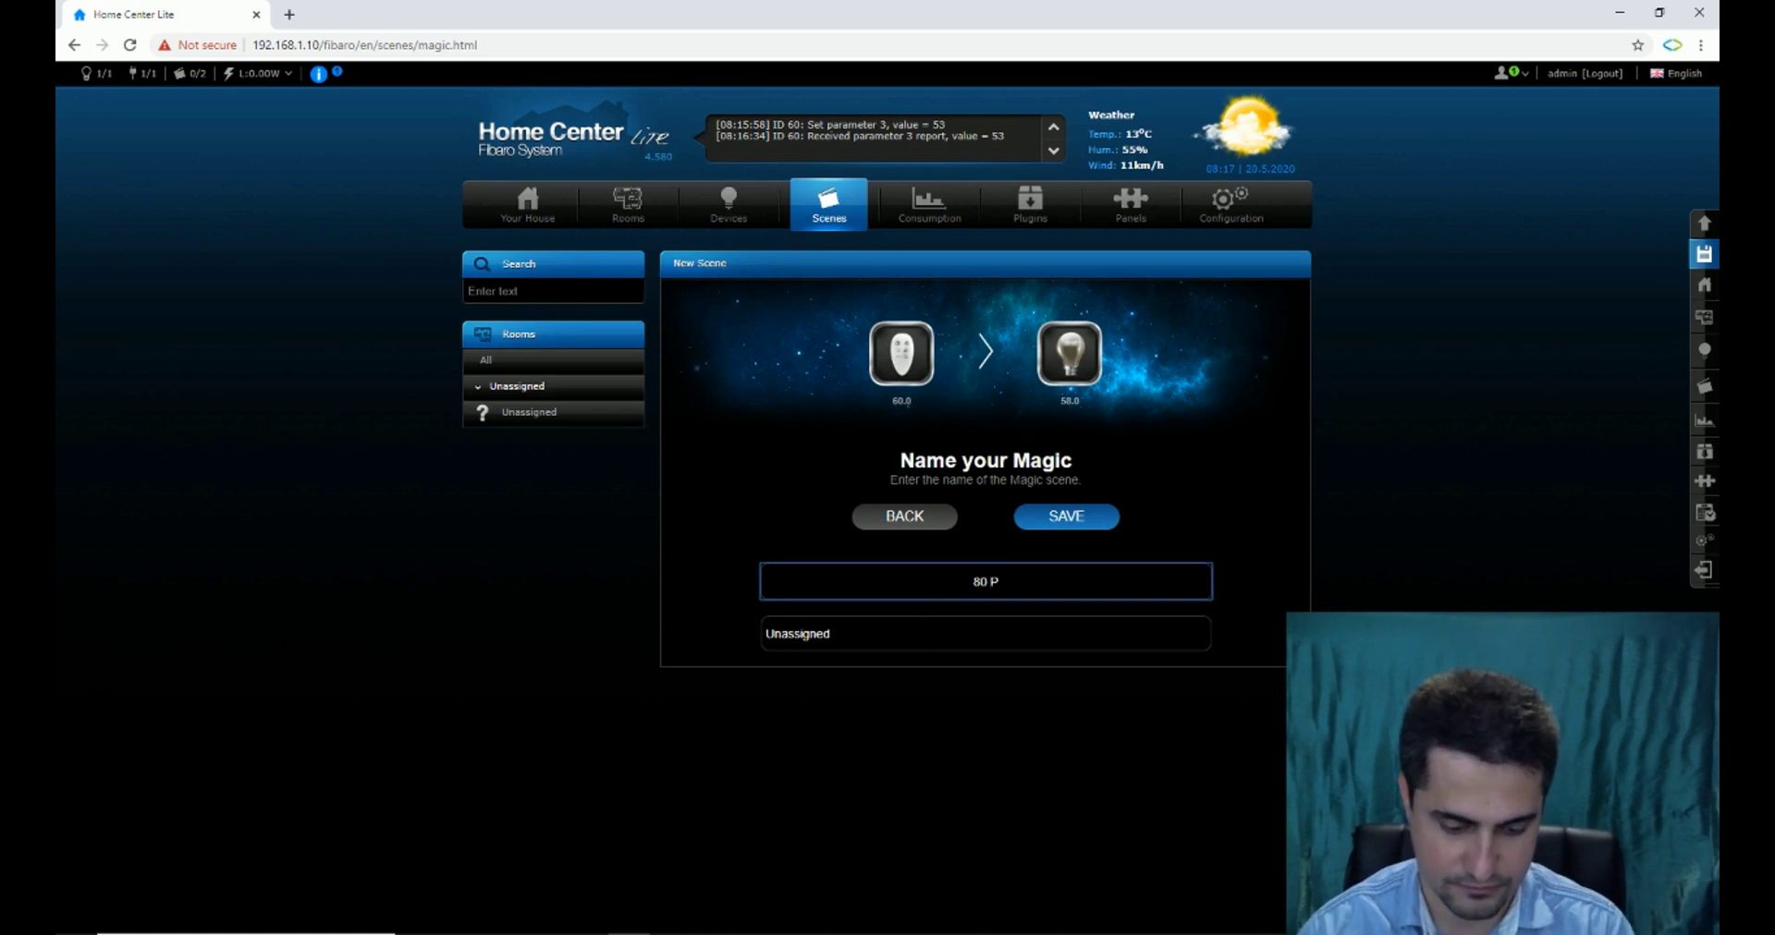
pyautogui.write('ercent D')
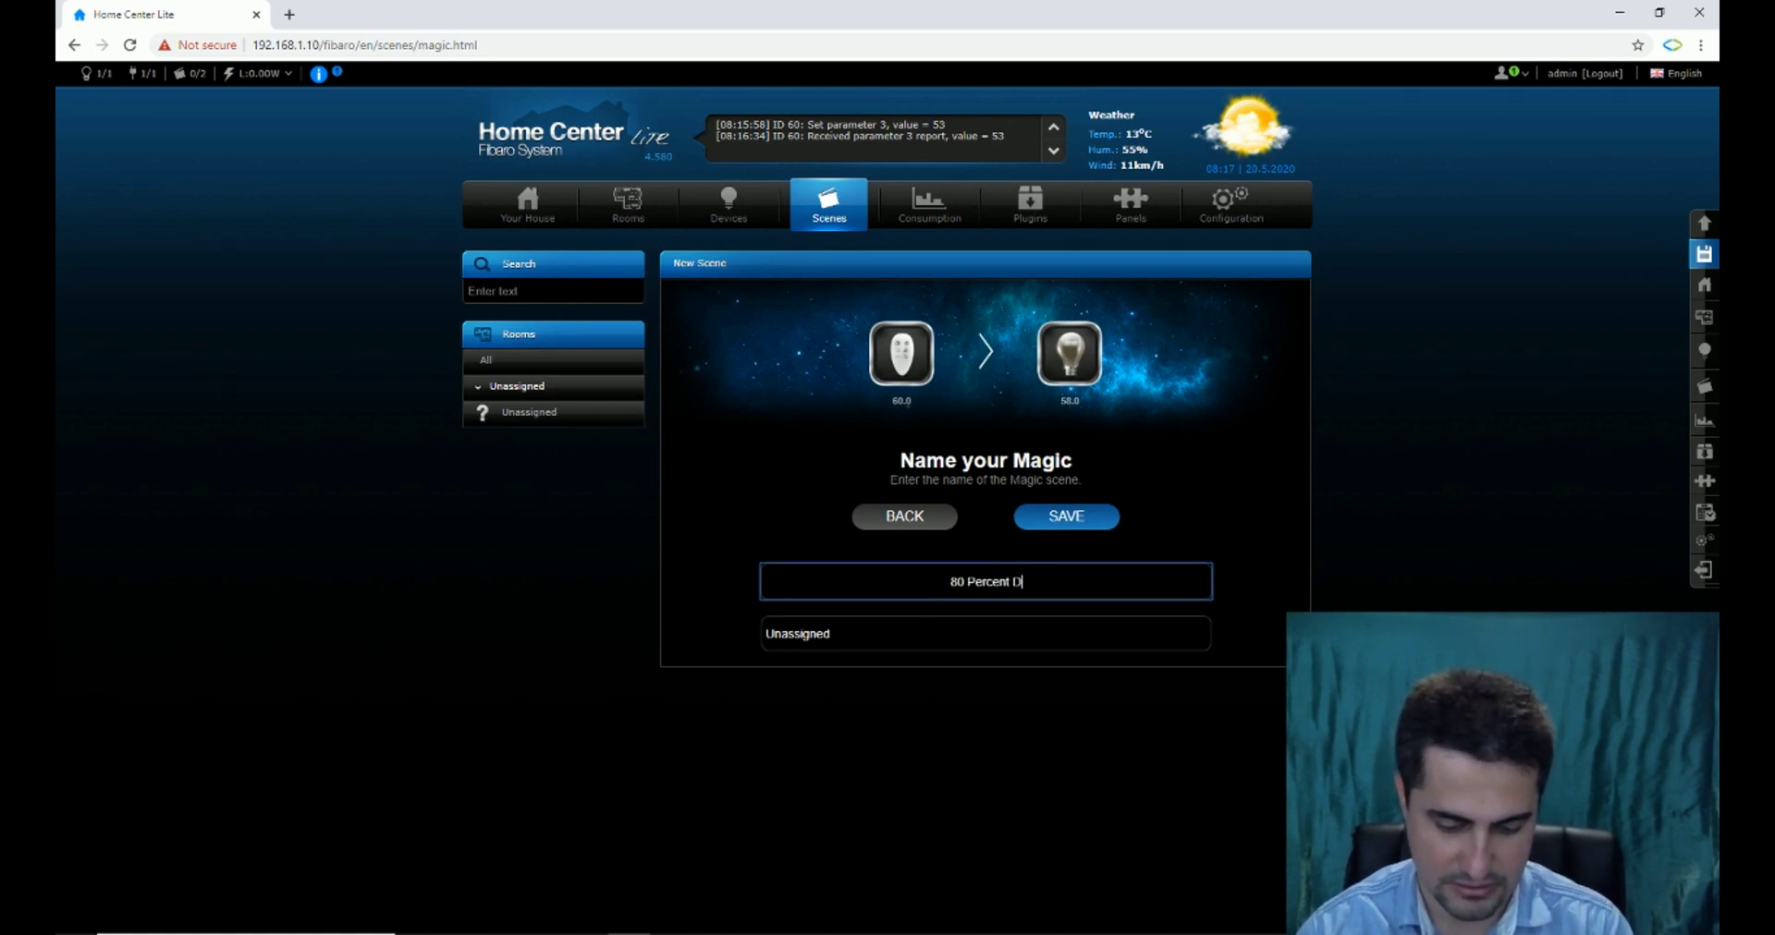
pyautogui.write('immer')
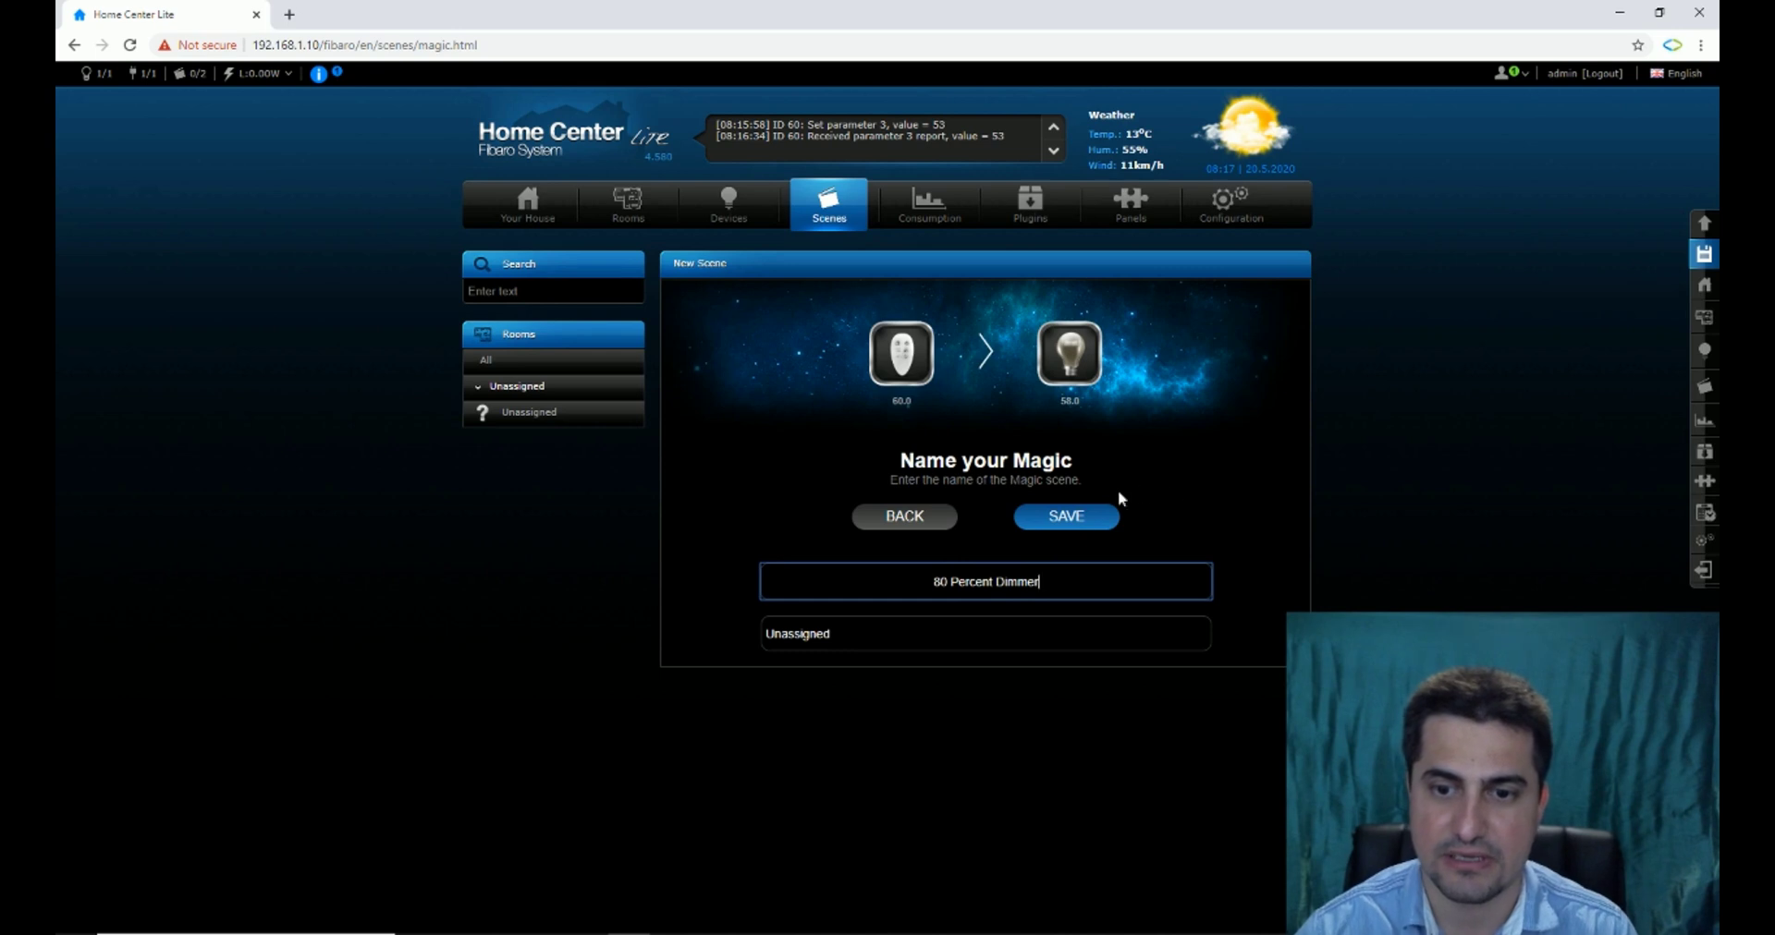
pyautogui.click(1079, 518)
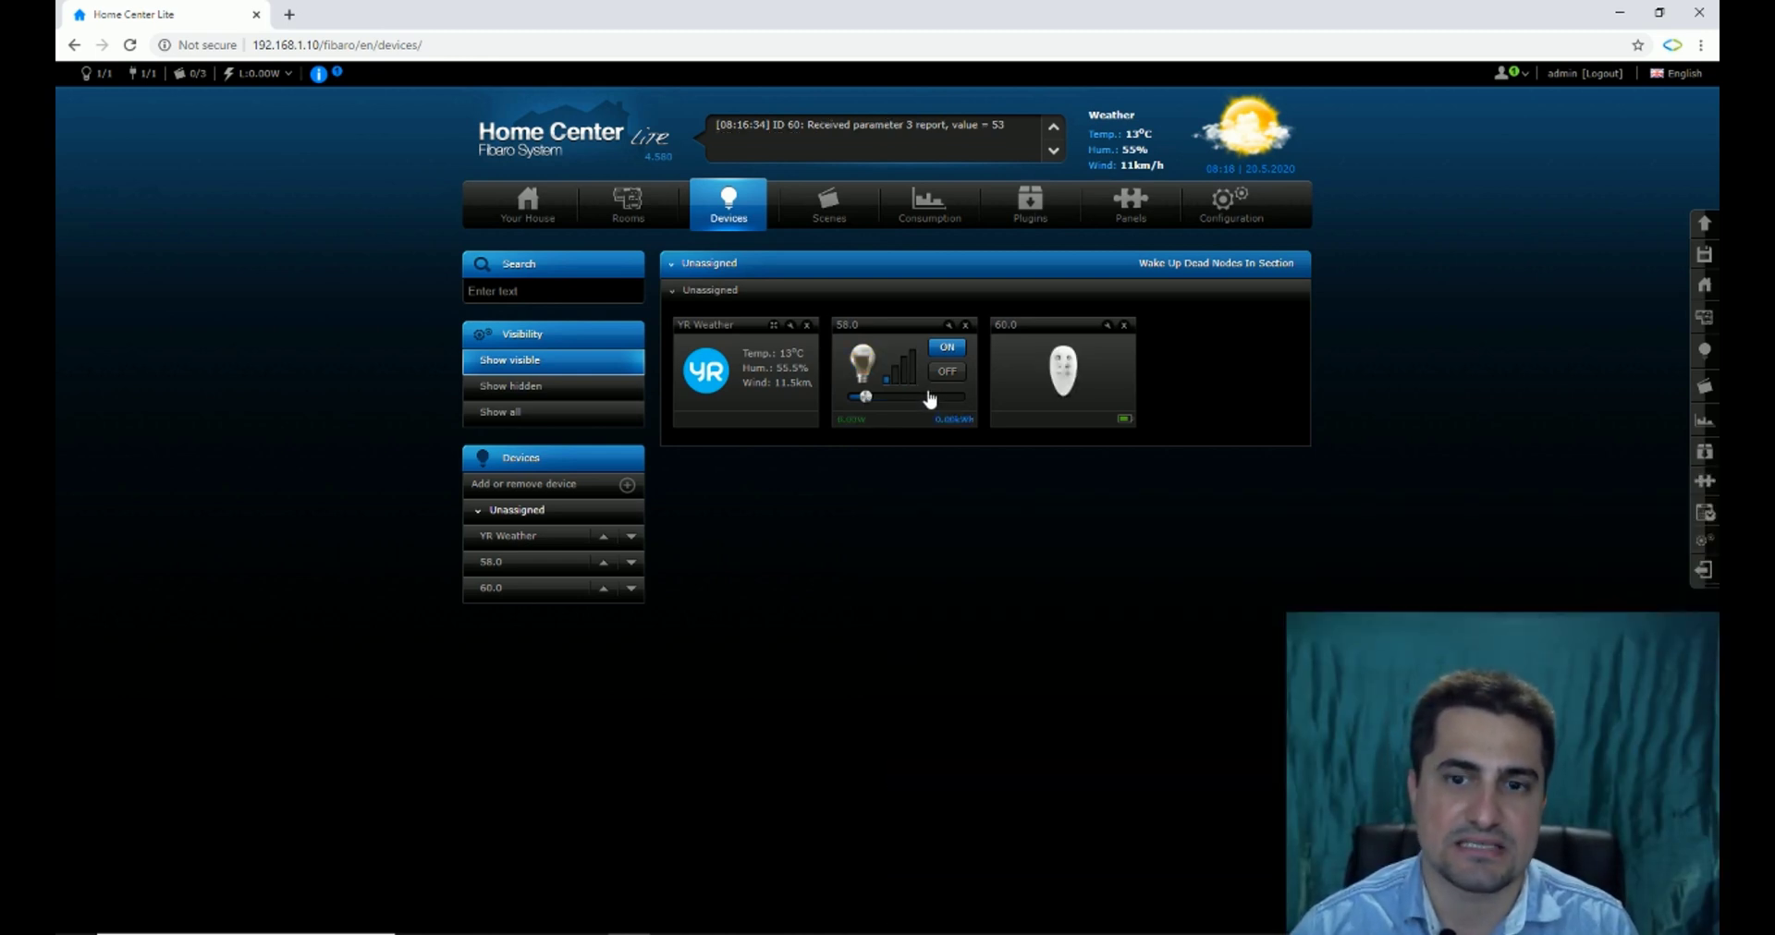
# Open the advanced settings of KeyFob 60.0 and view the device lock configuration options
pyautogui.click(1109, 337)
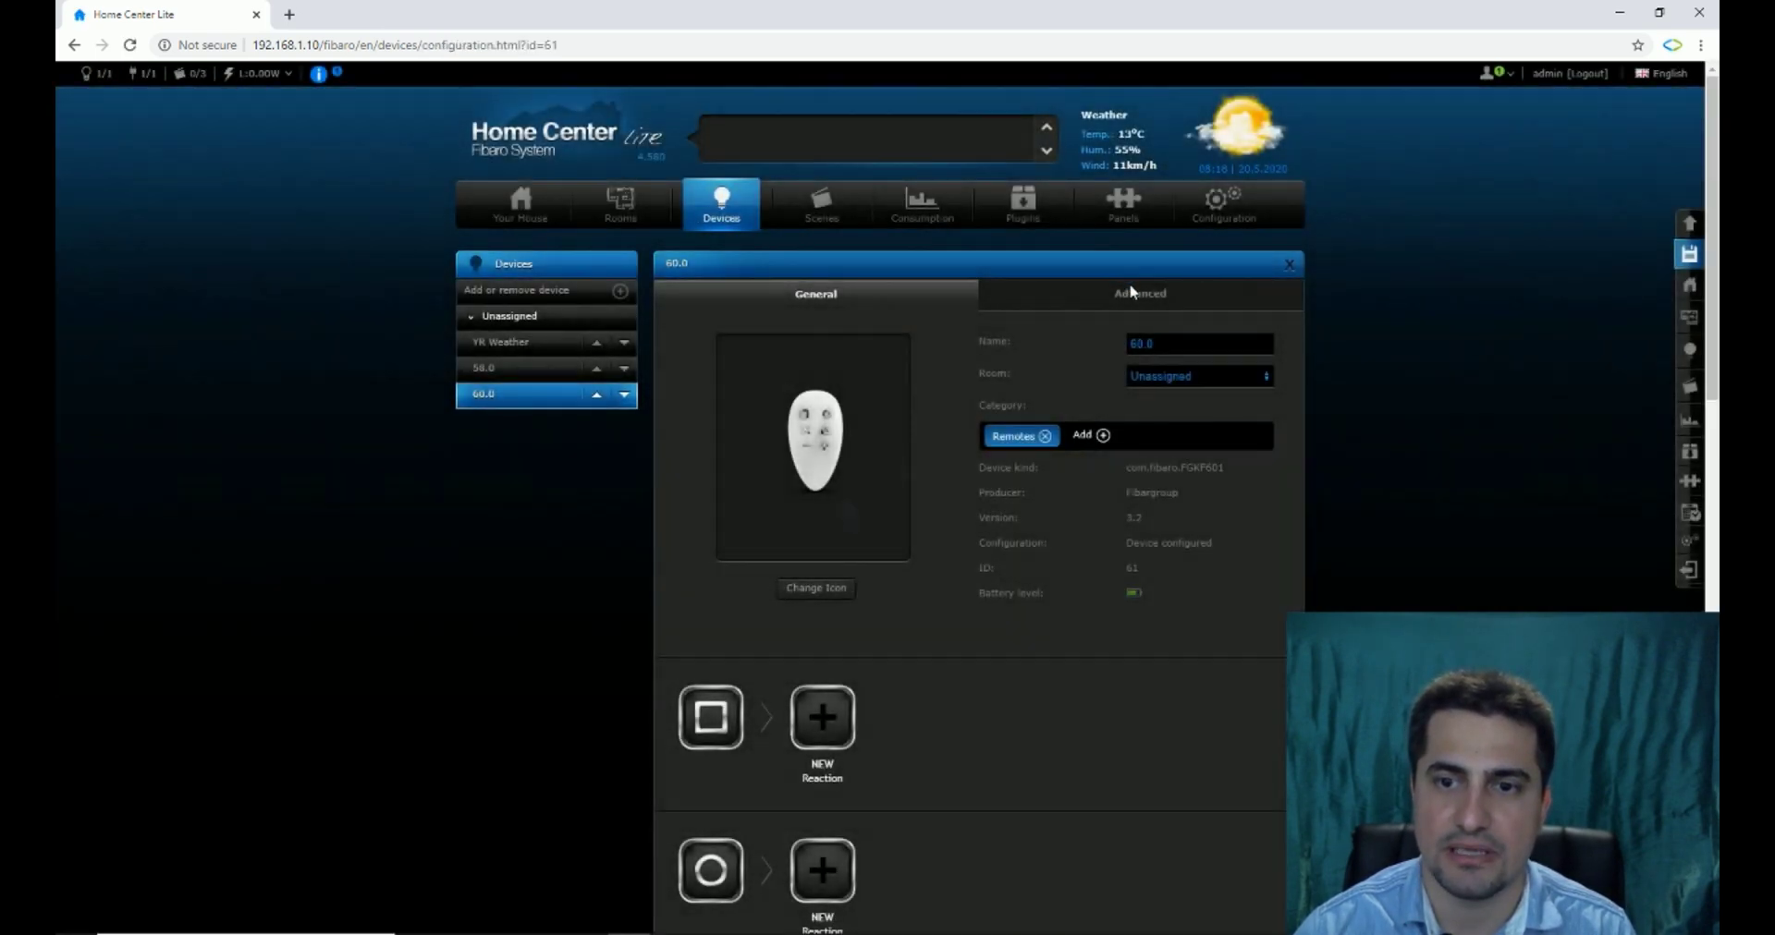
pyautogui.click(1132, 292)
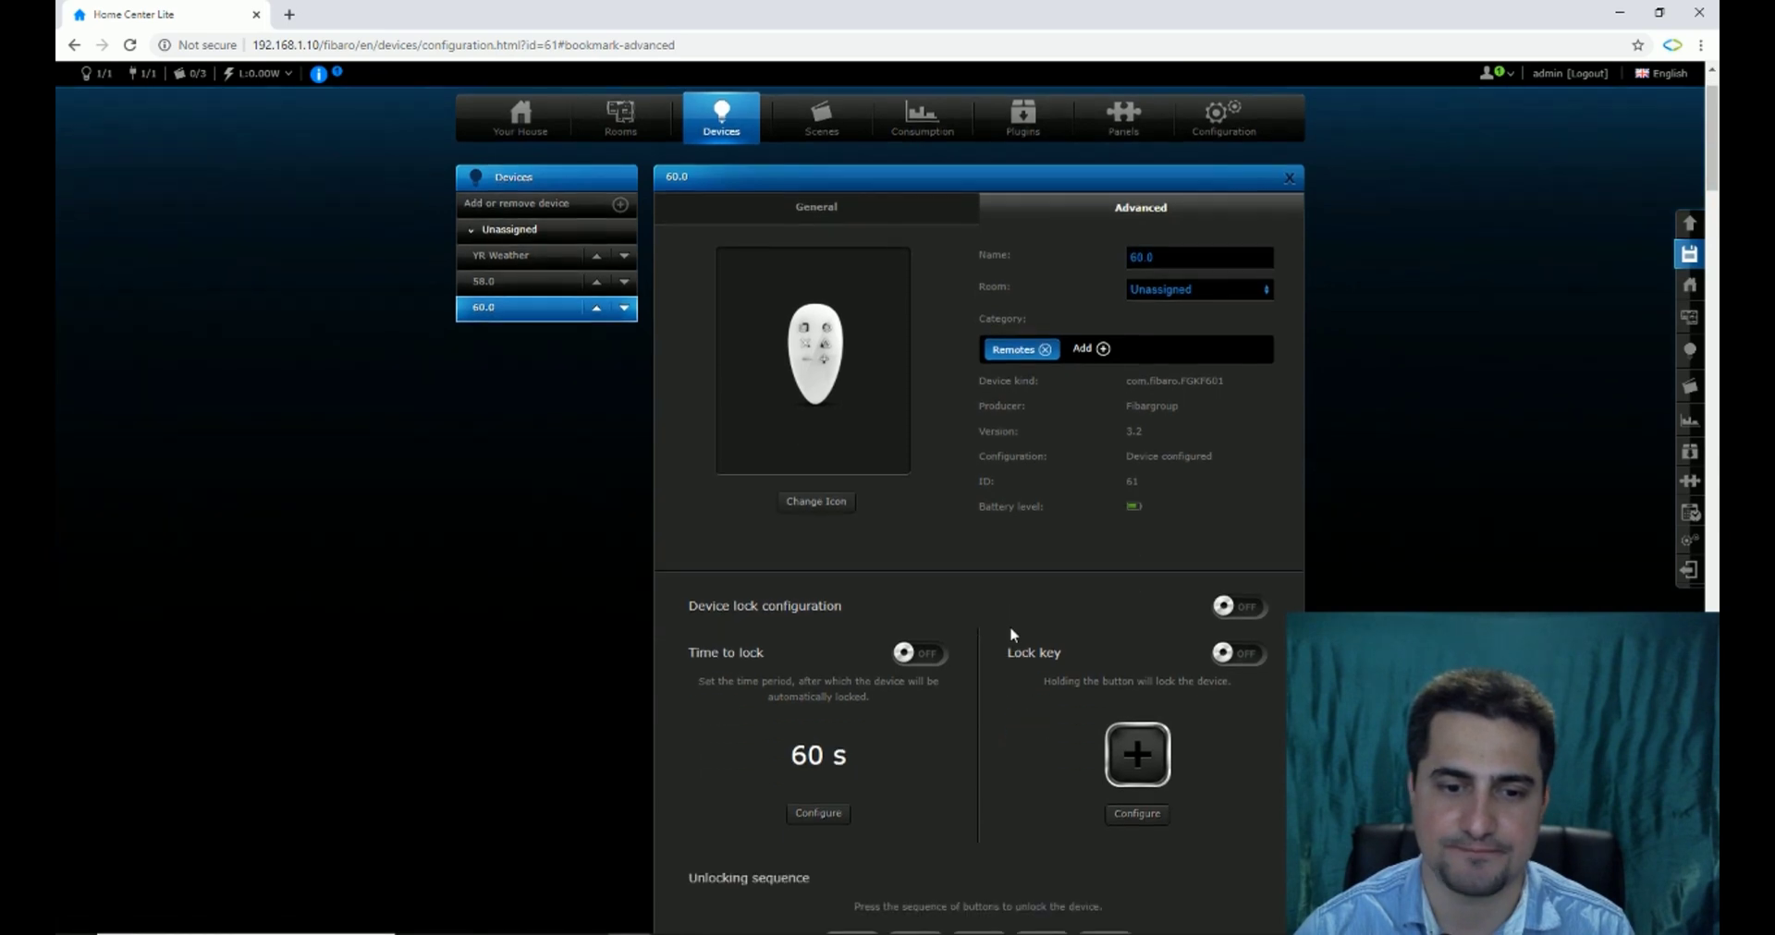
pyautogui.scroll(-1, 1011, 632)
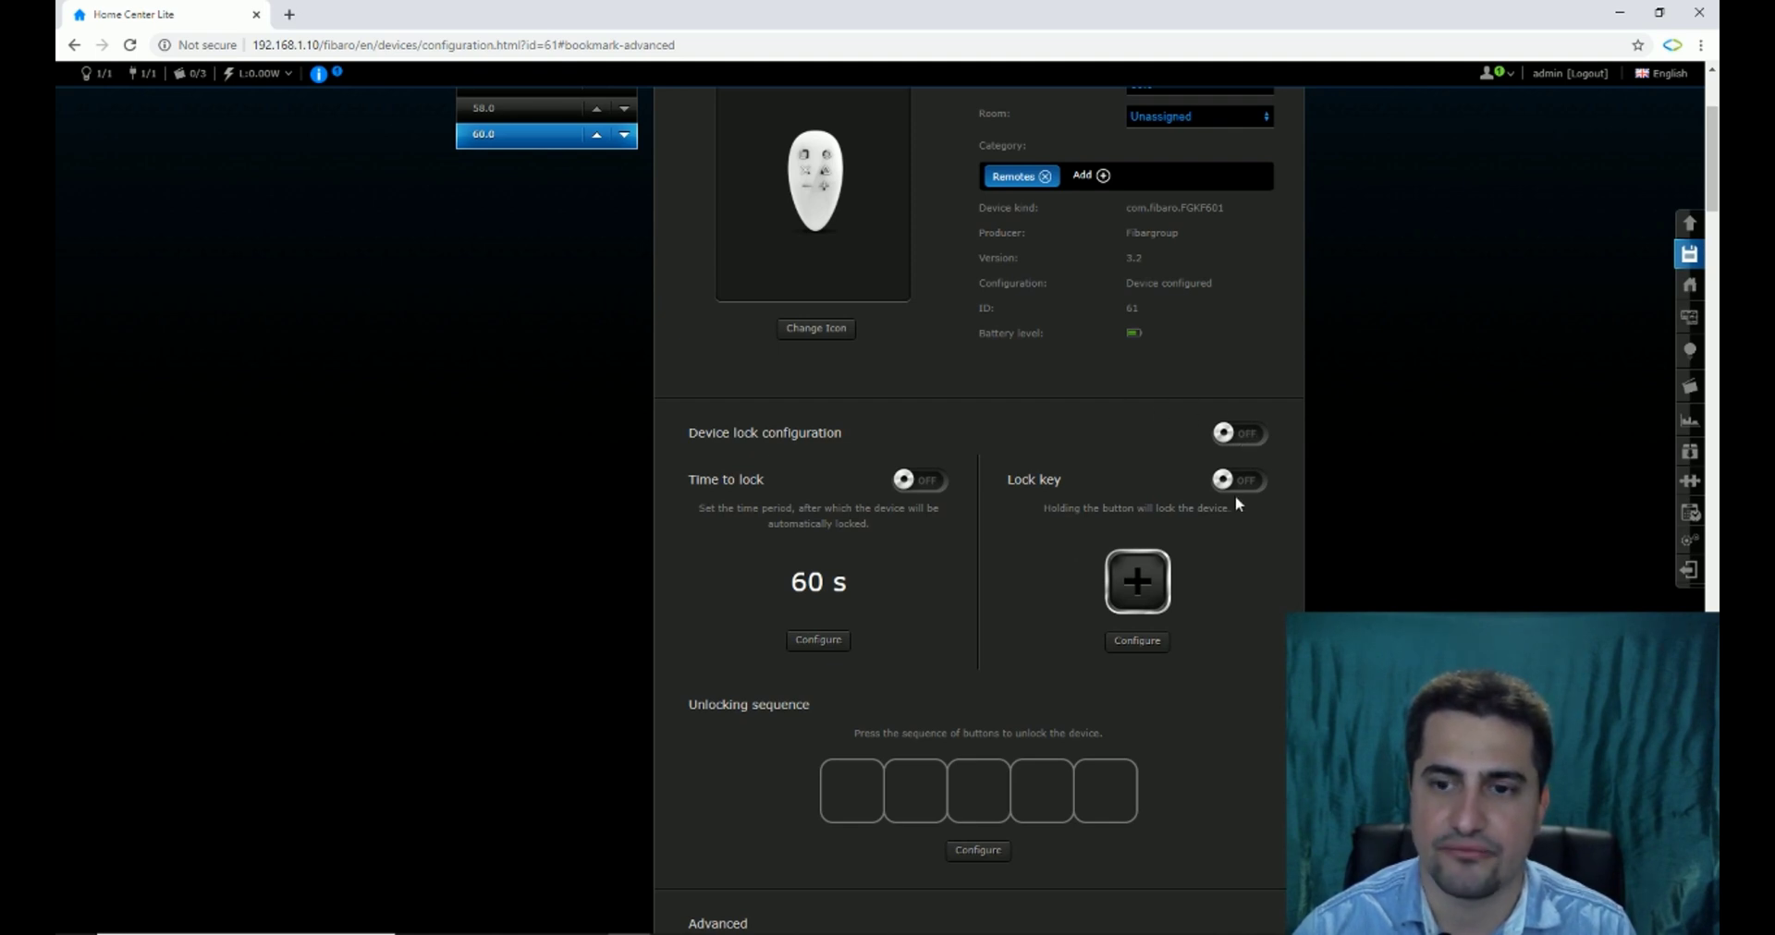
# Enable the KeyFob's device lock configuration and its lock key, choosing the held X button as the lock key
pyautogui.click(1250, 441)
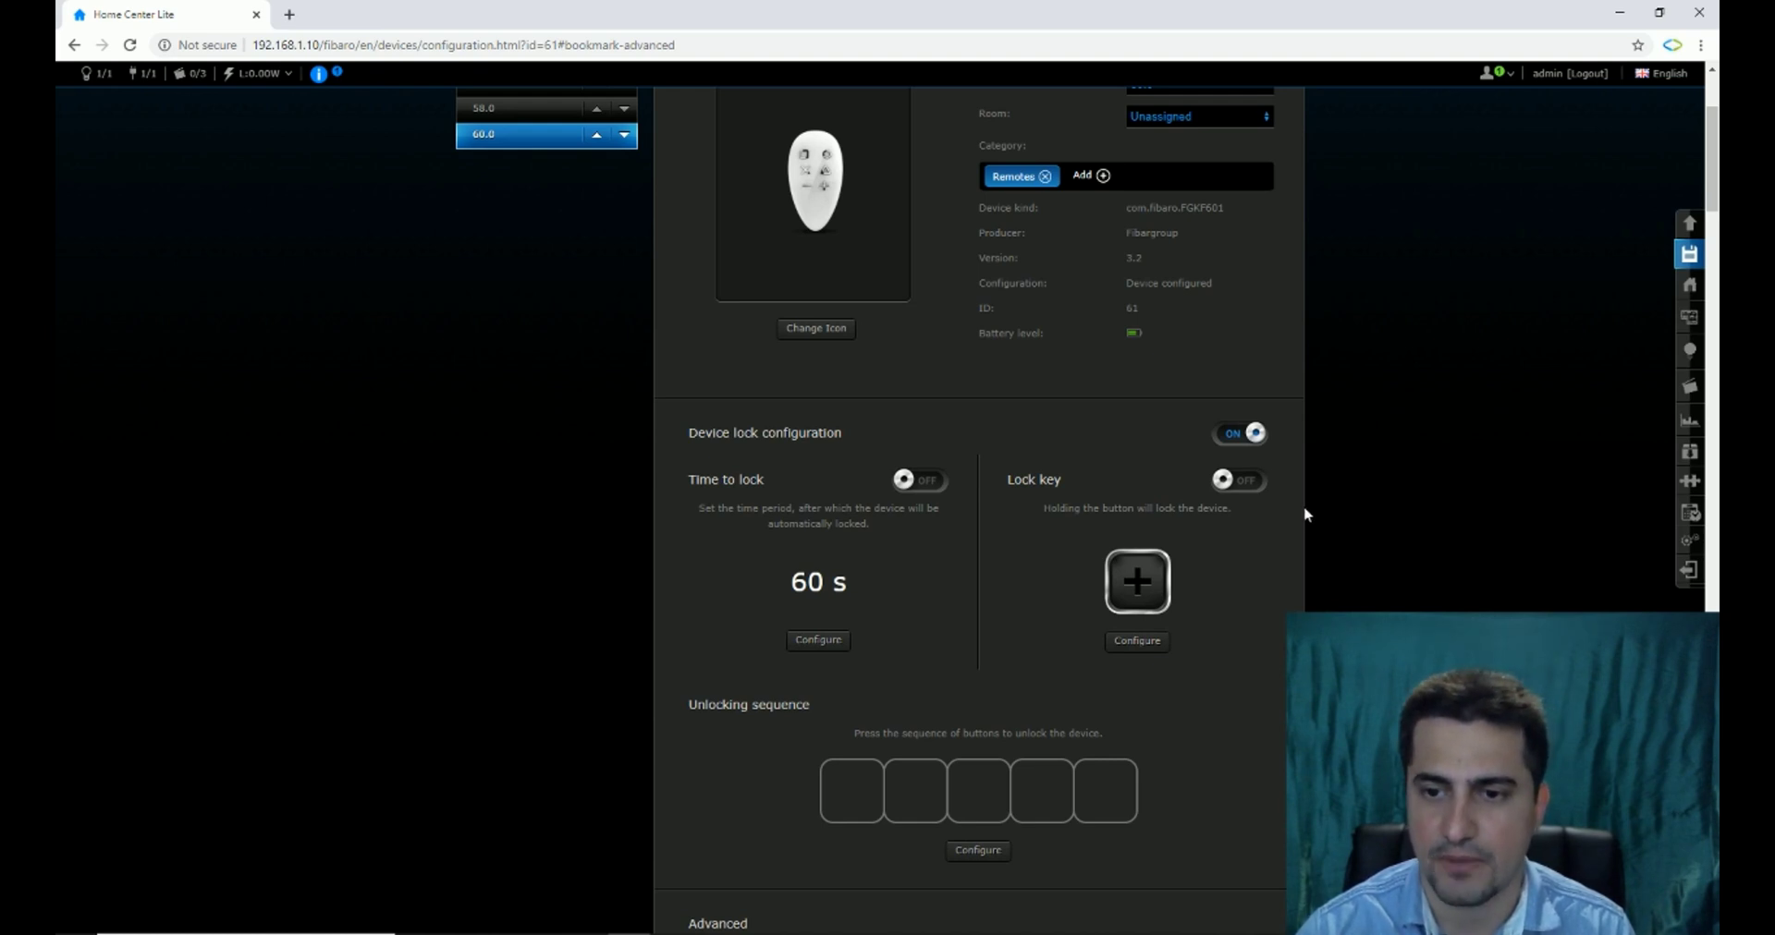
pyautogui.click(1238, 479)
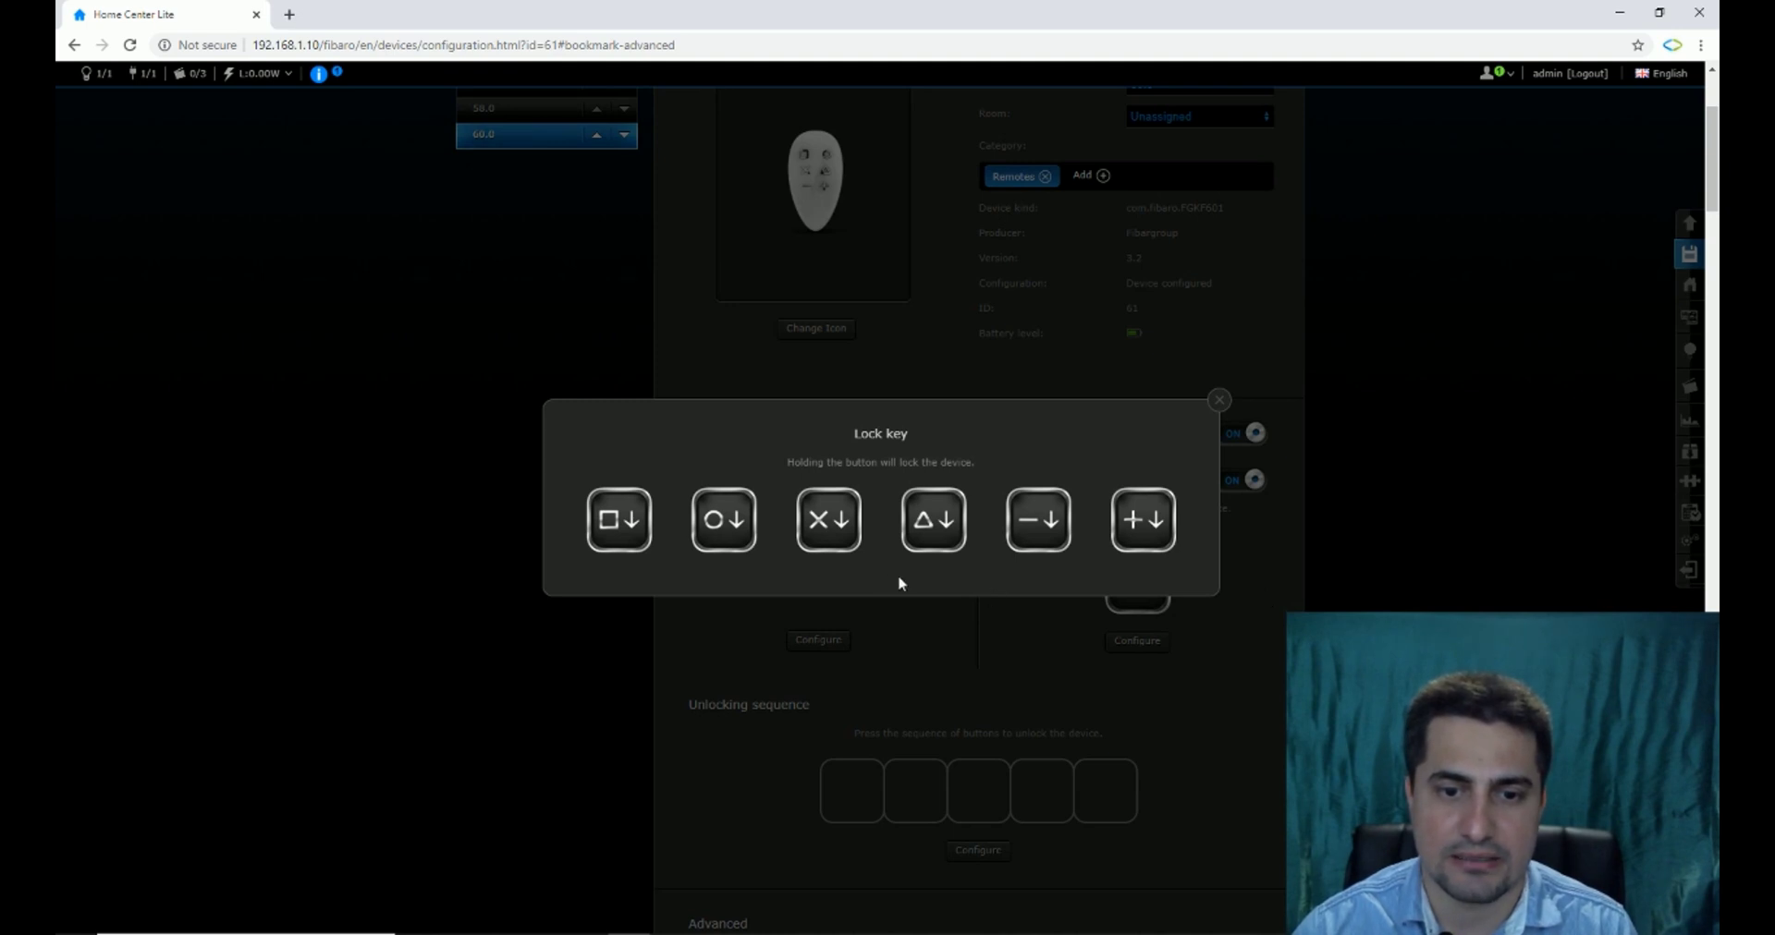
pyautogui.click(829, 520)
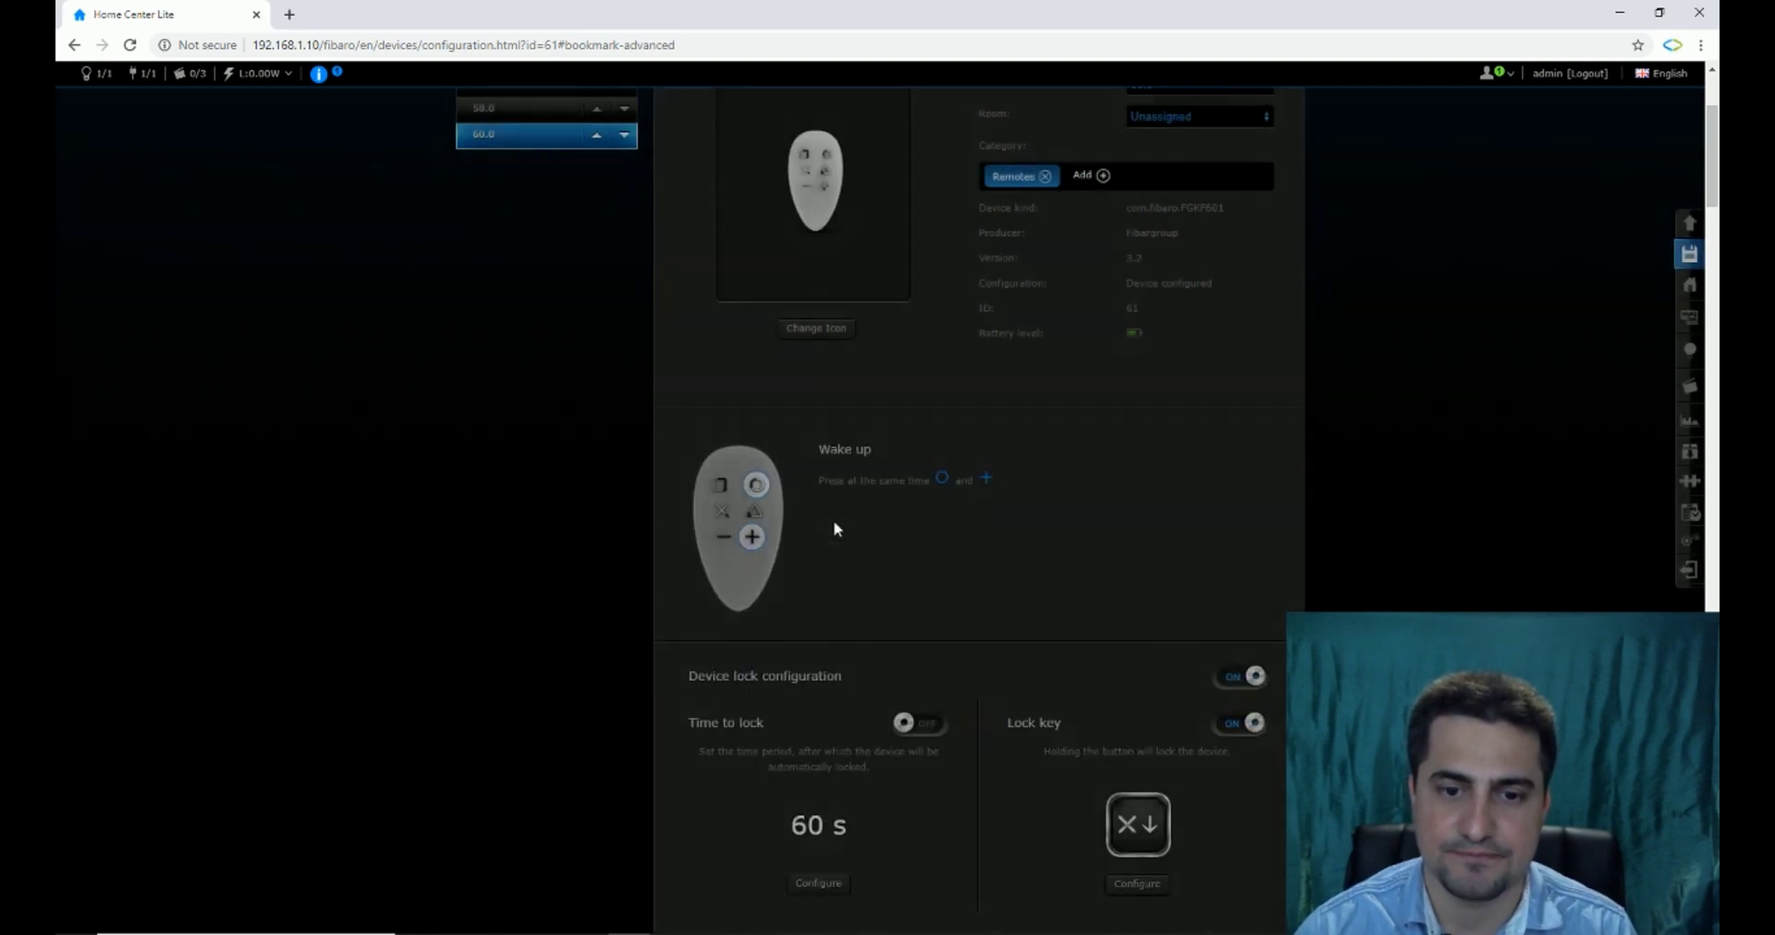
# Configure the KeyFob's unlocking sequence with a two-button code
pyautogui.scroll(-3, 978, 509)
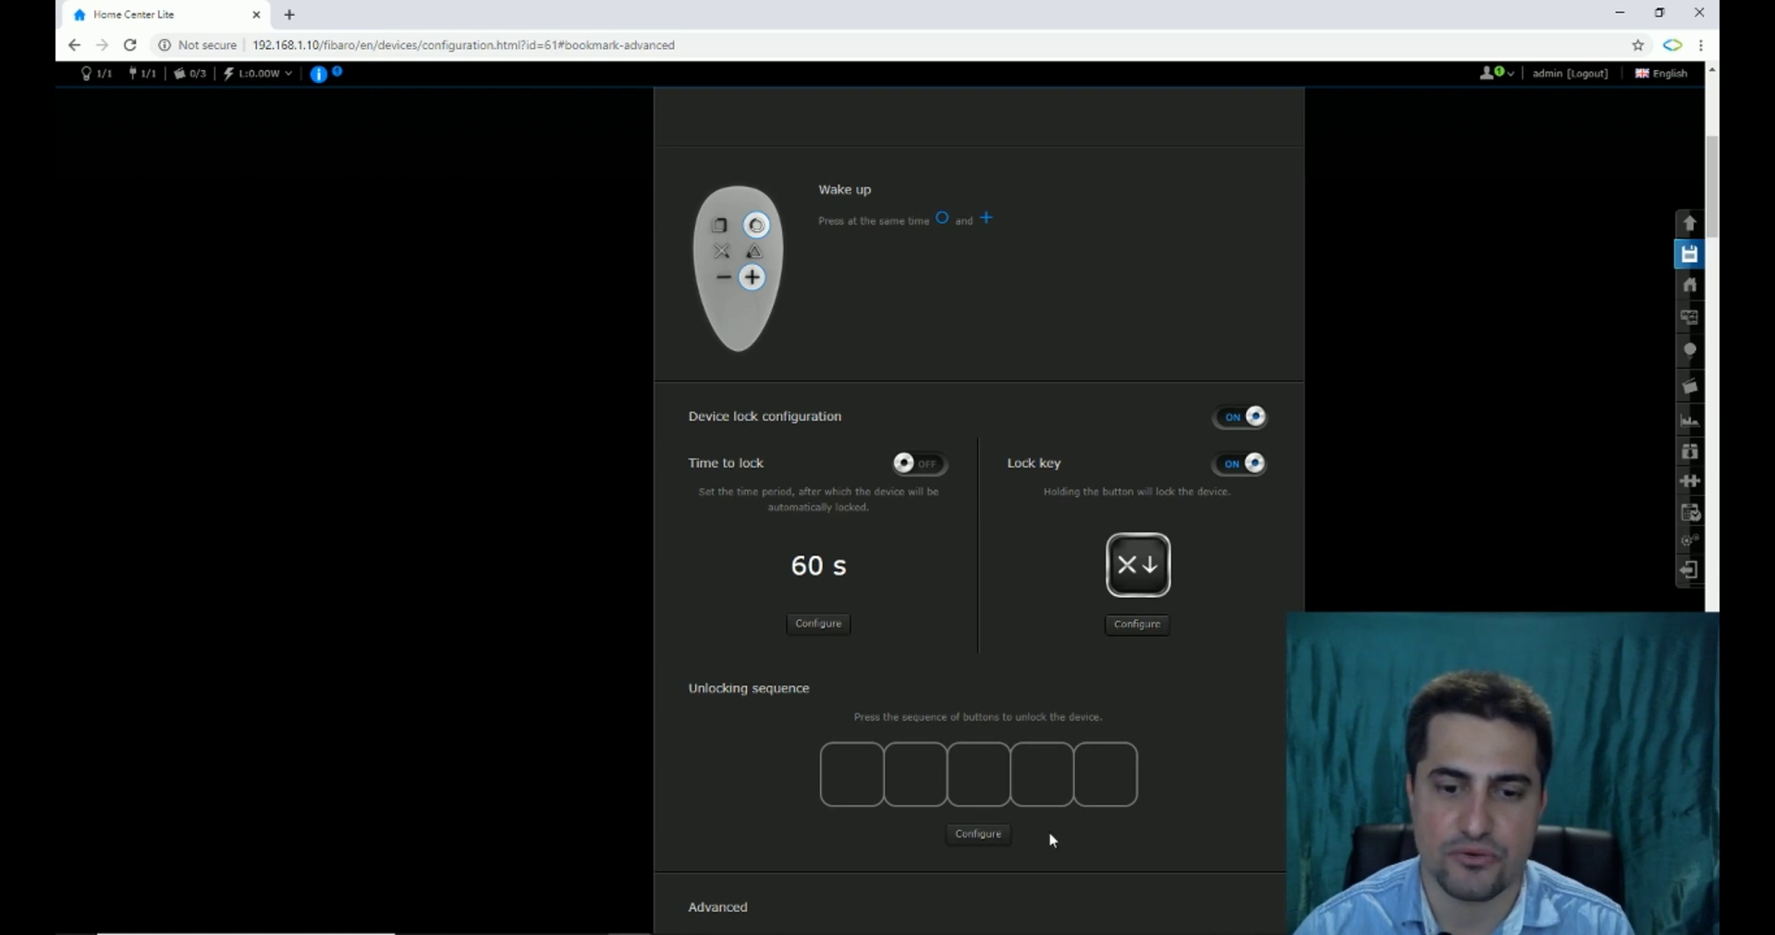
pyautogui.click(975, 835)
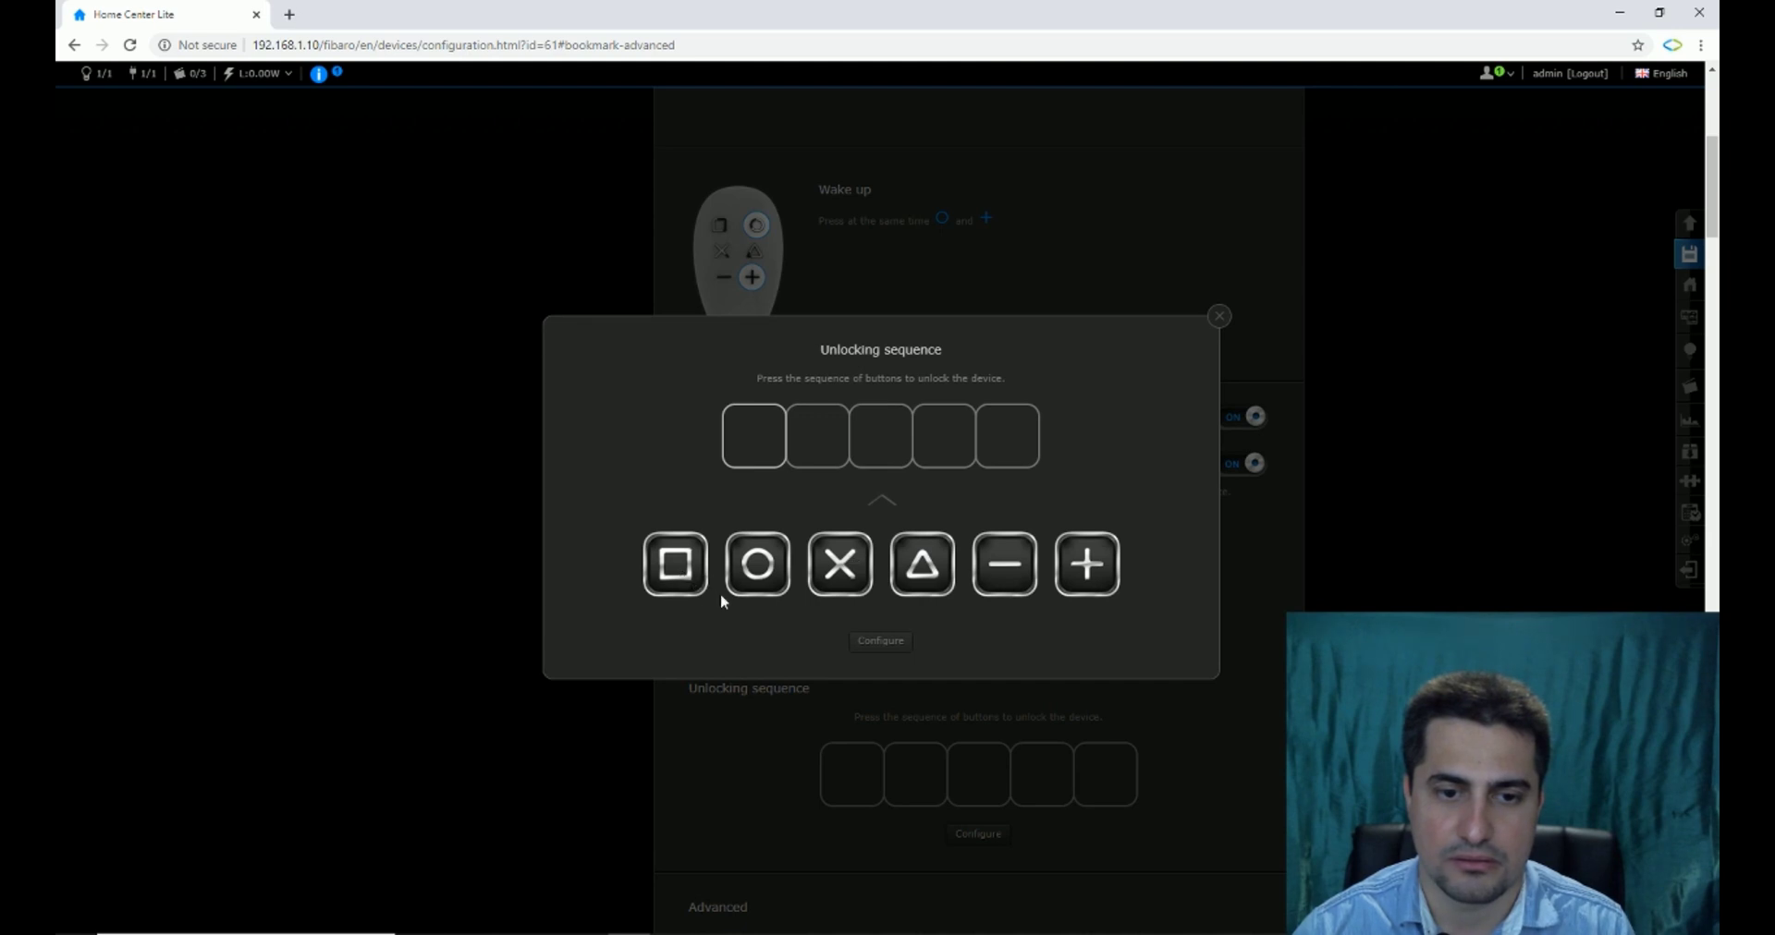
pyautogui.click(762, 582)
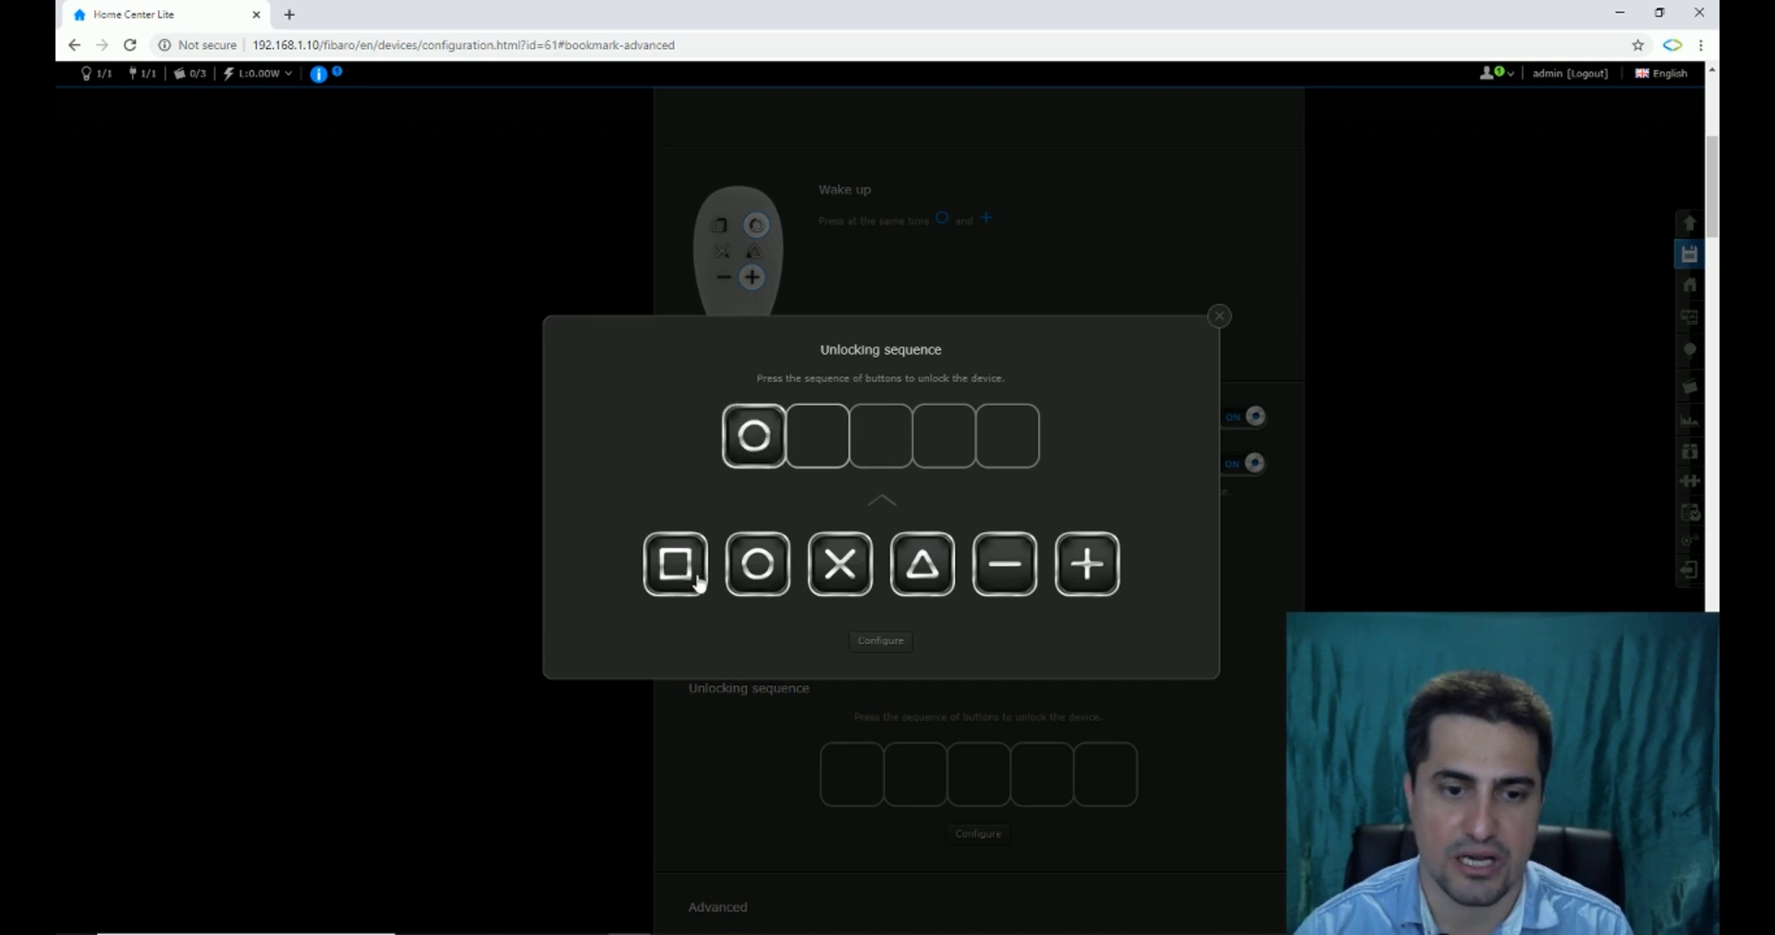
pyautogui.click(671, 577)
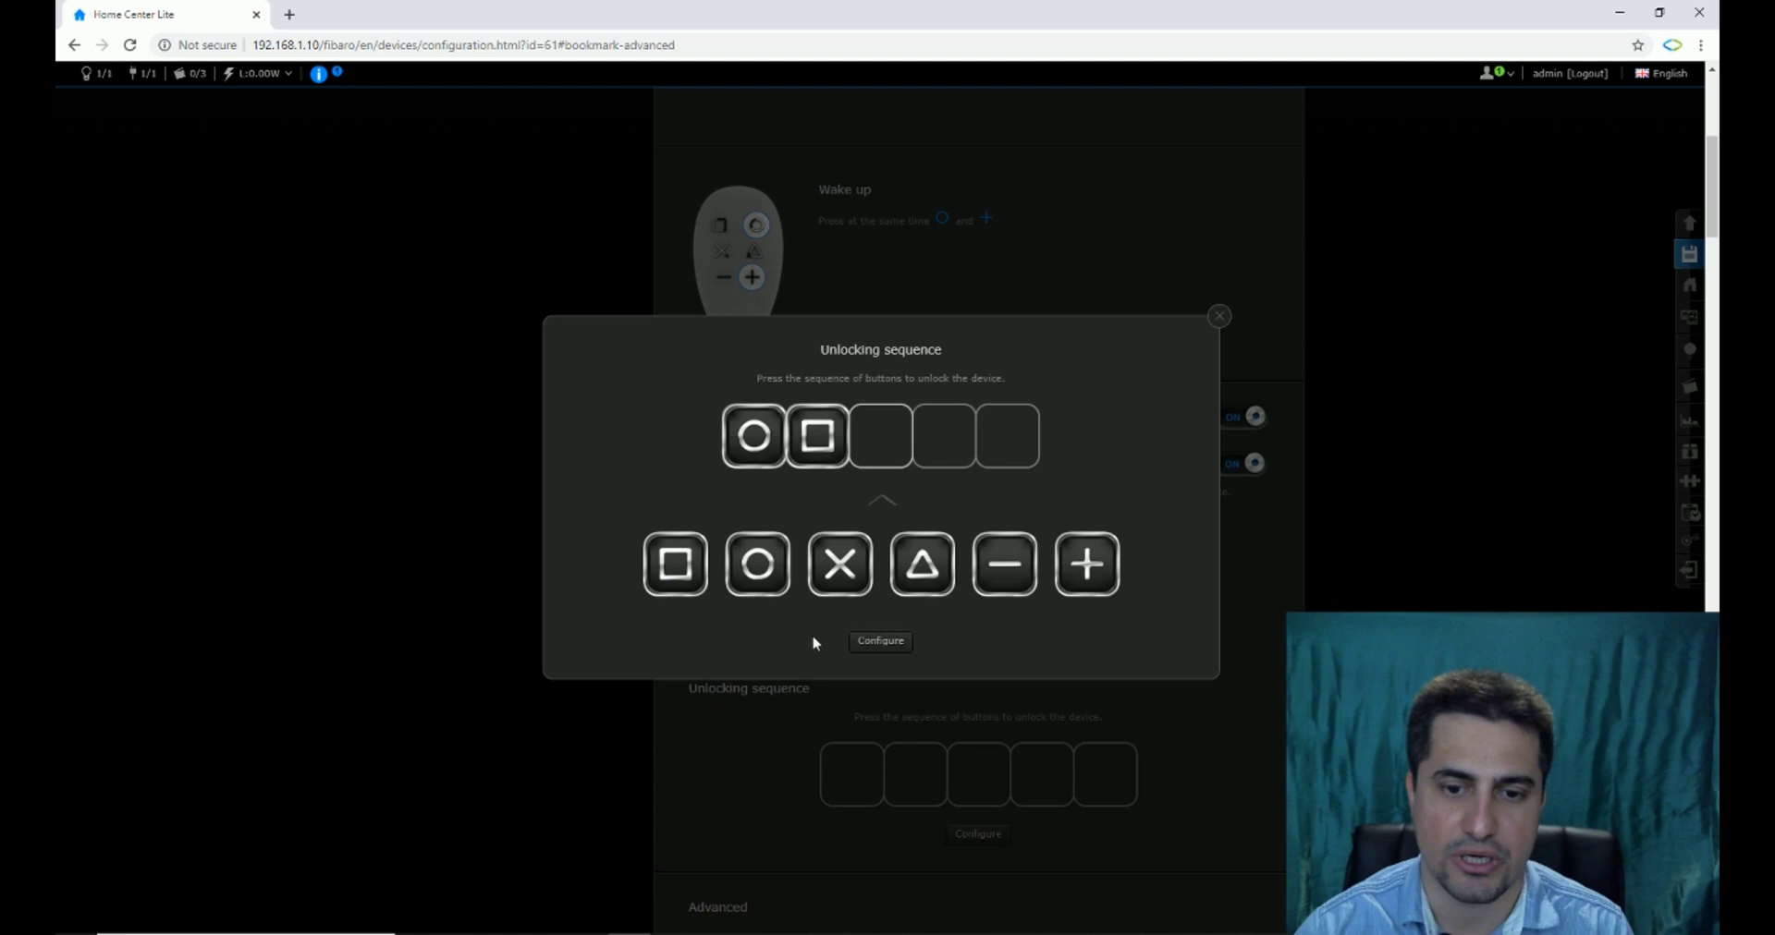
pyautogui.click(878, 647)
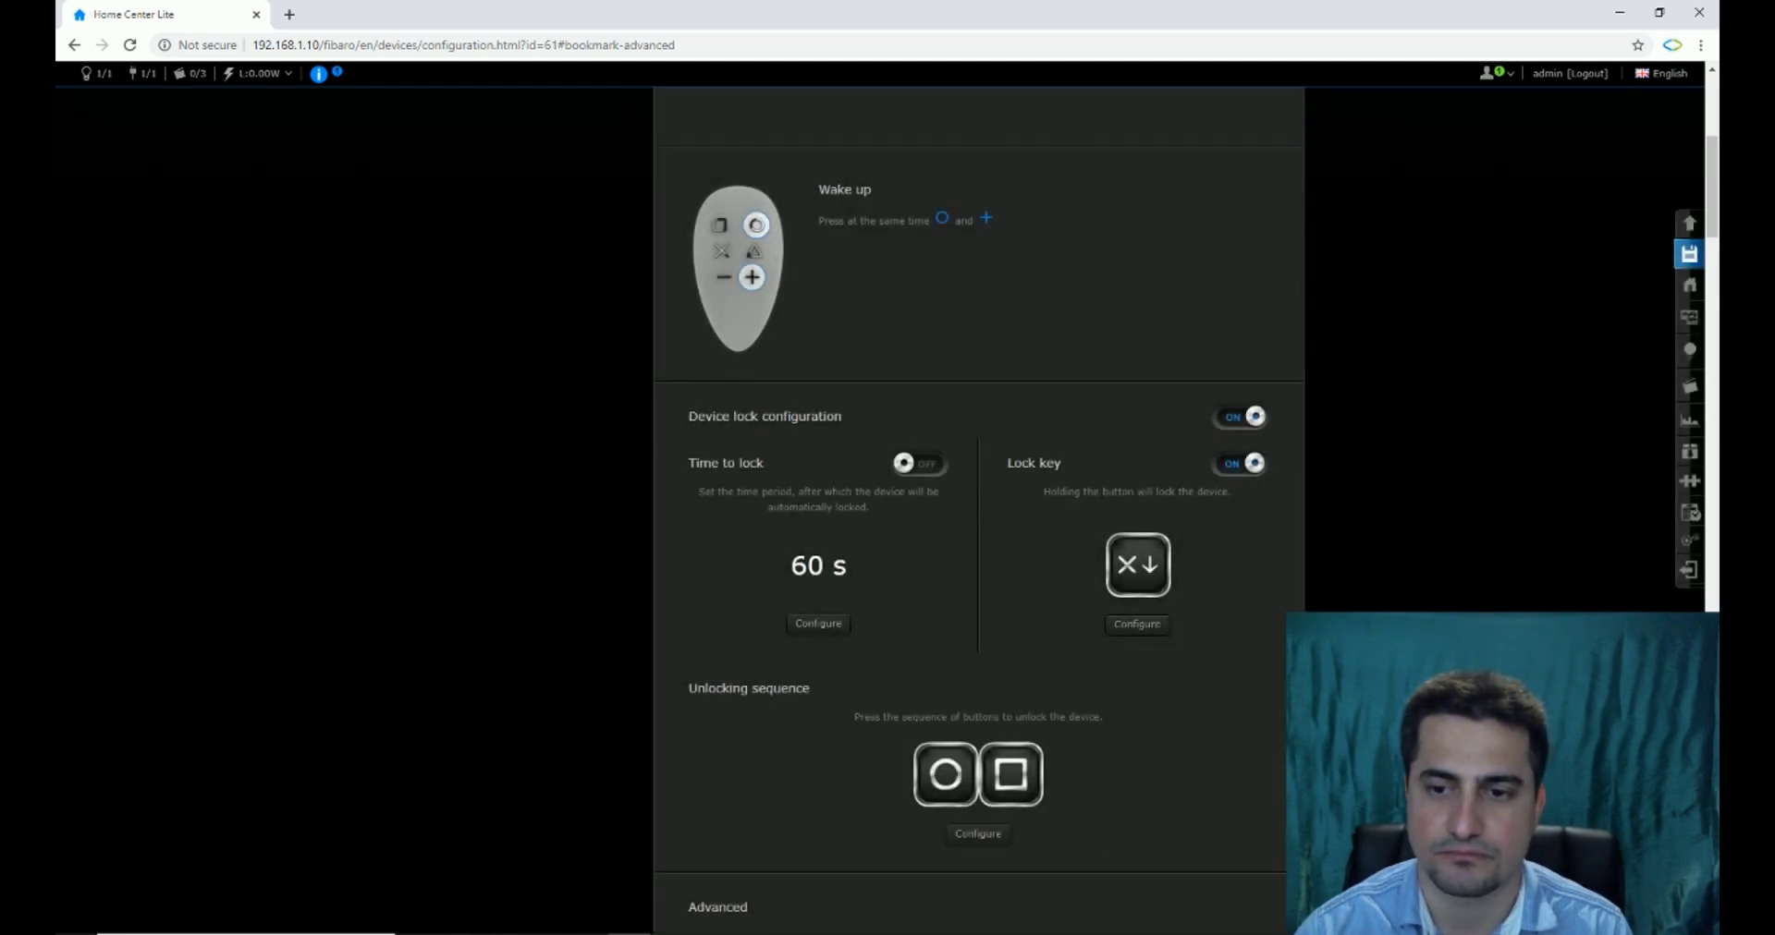
# Save the KeyFob's lock settings and return to the devices overview
pyautogui.scroll(-1, 1242, 746)
pyautogui.scroll(-2, 1241, 746)
pyautogui.scroll(3, 1242, 746)
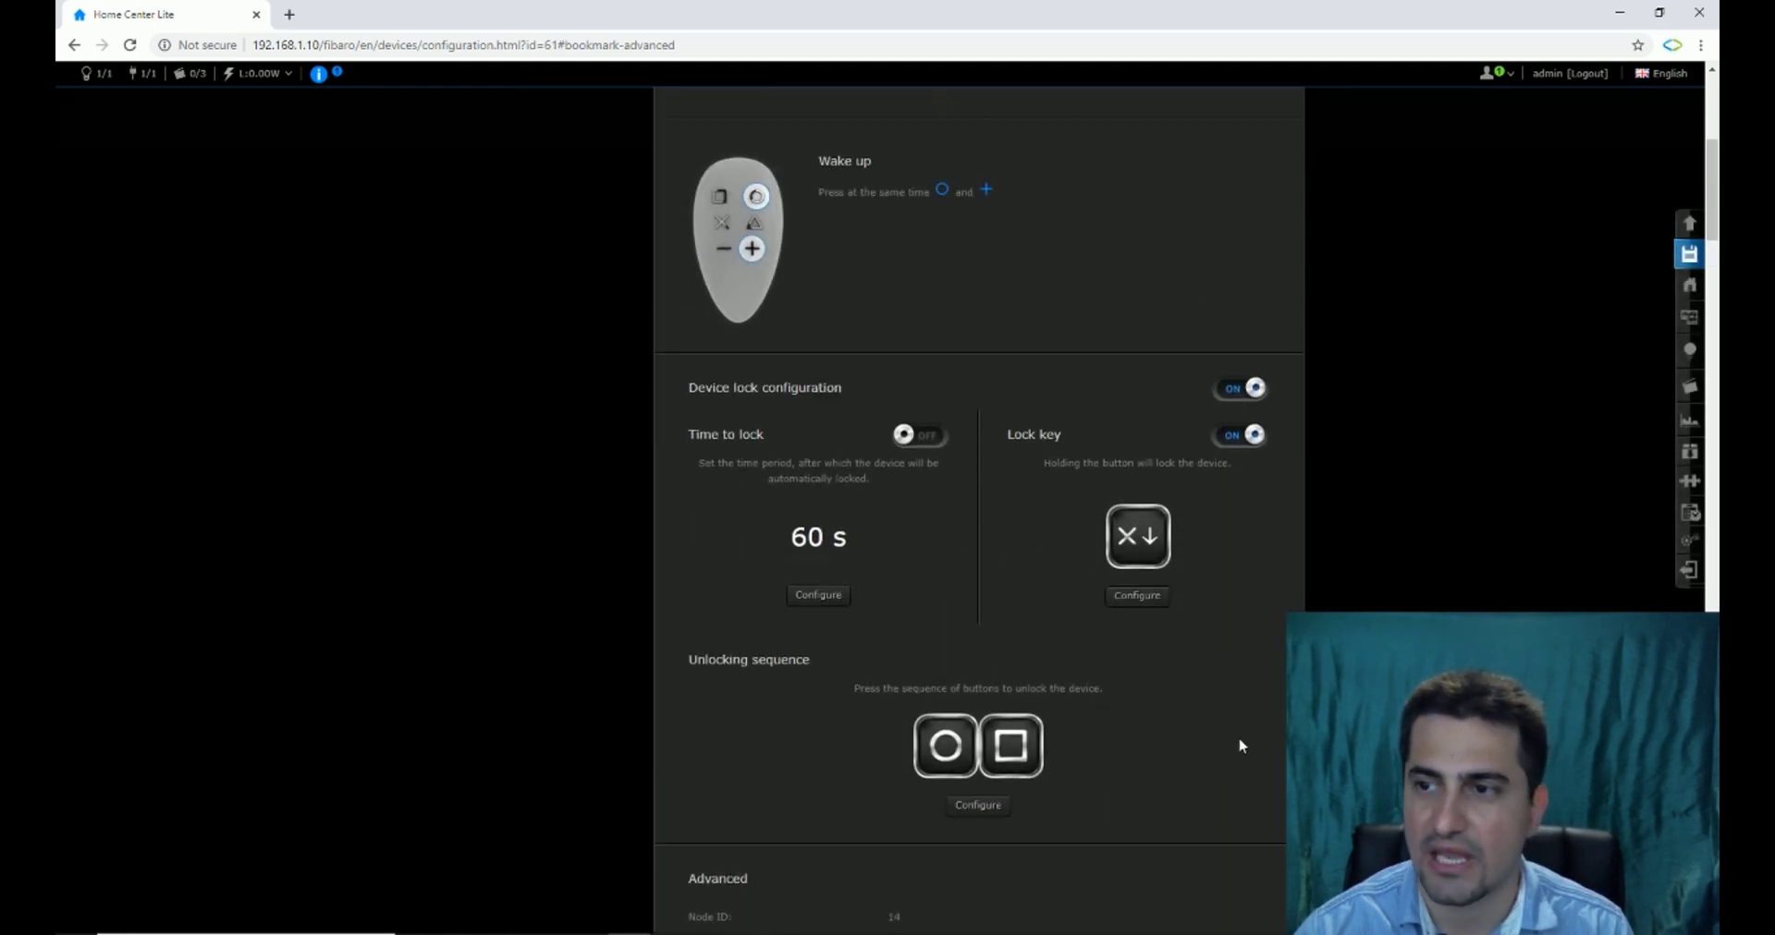
pyautogui.click(1689, 257)
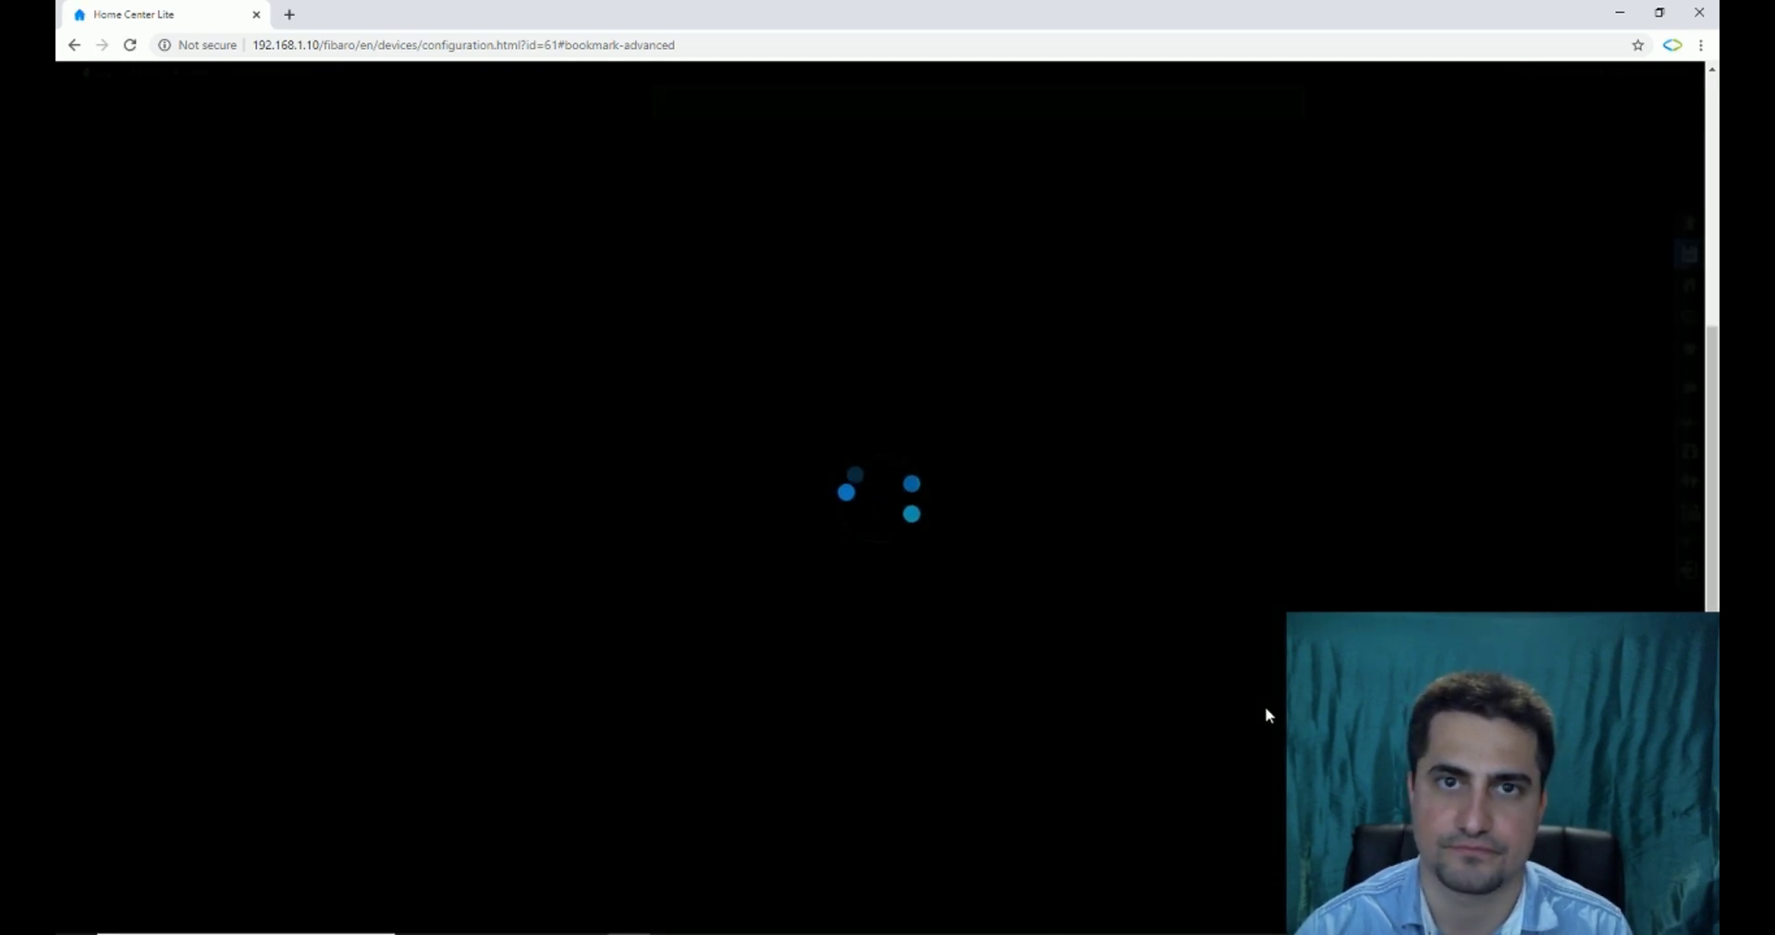
pyautogui.scroll(6, 1265, 716)
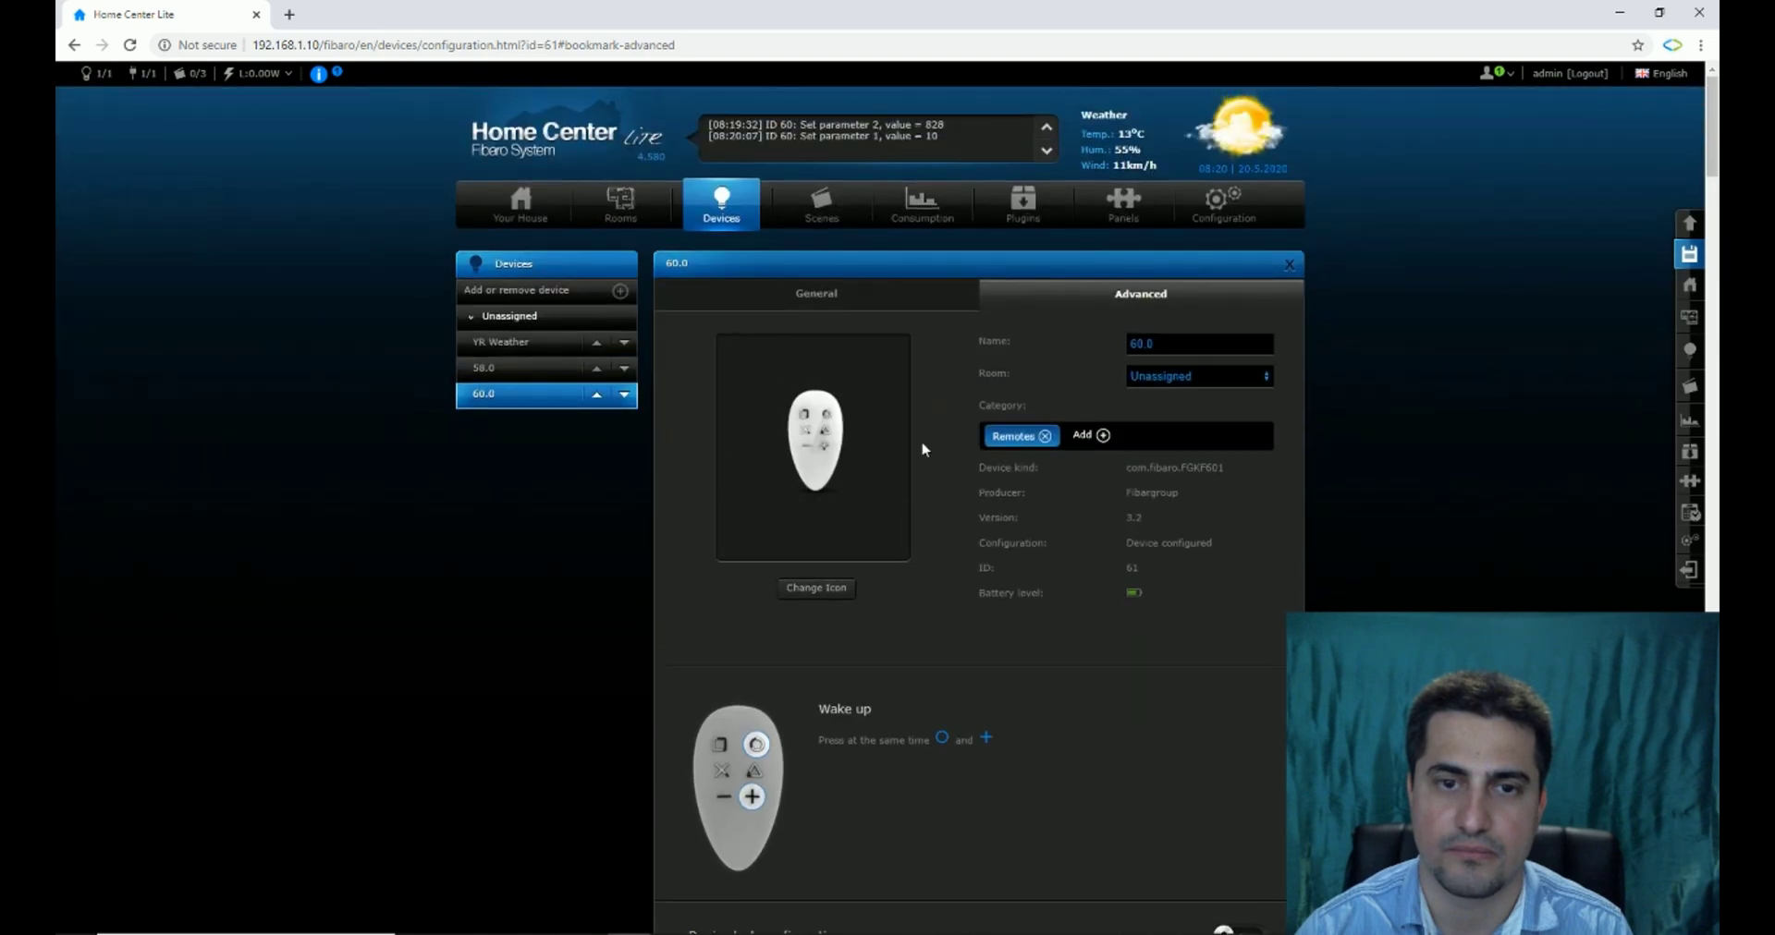
pyautogui.click(735, 211)
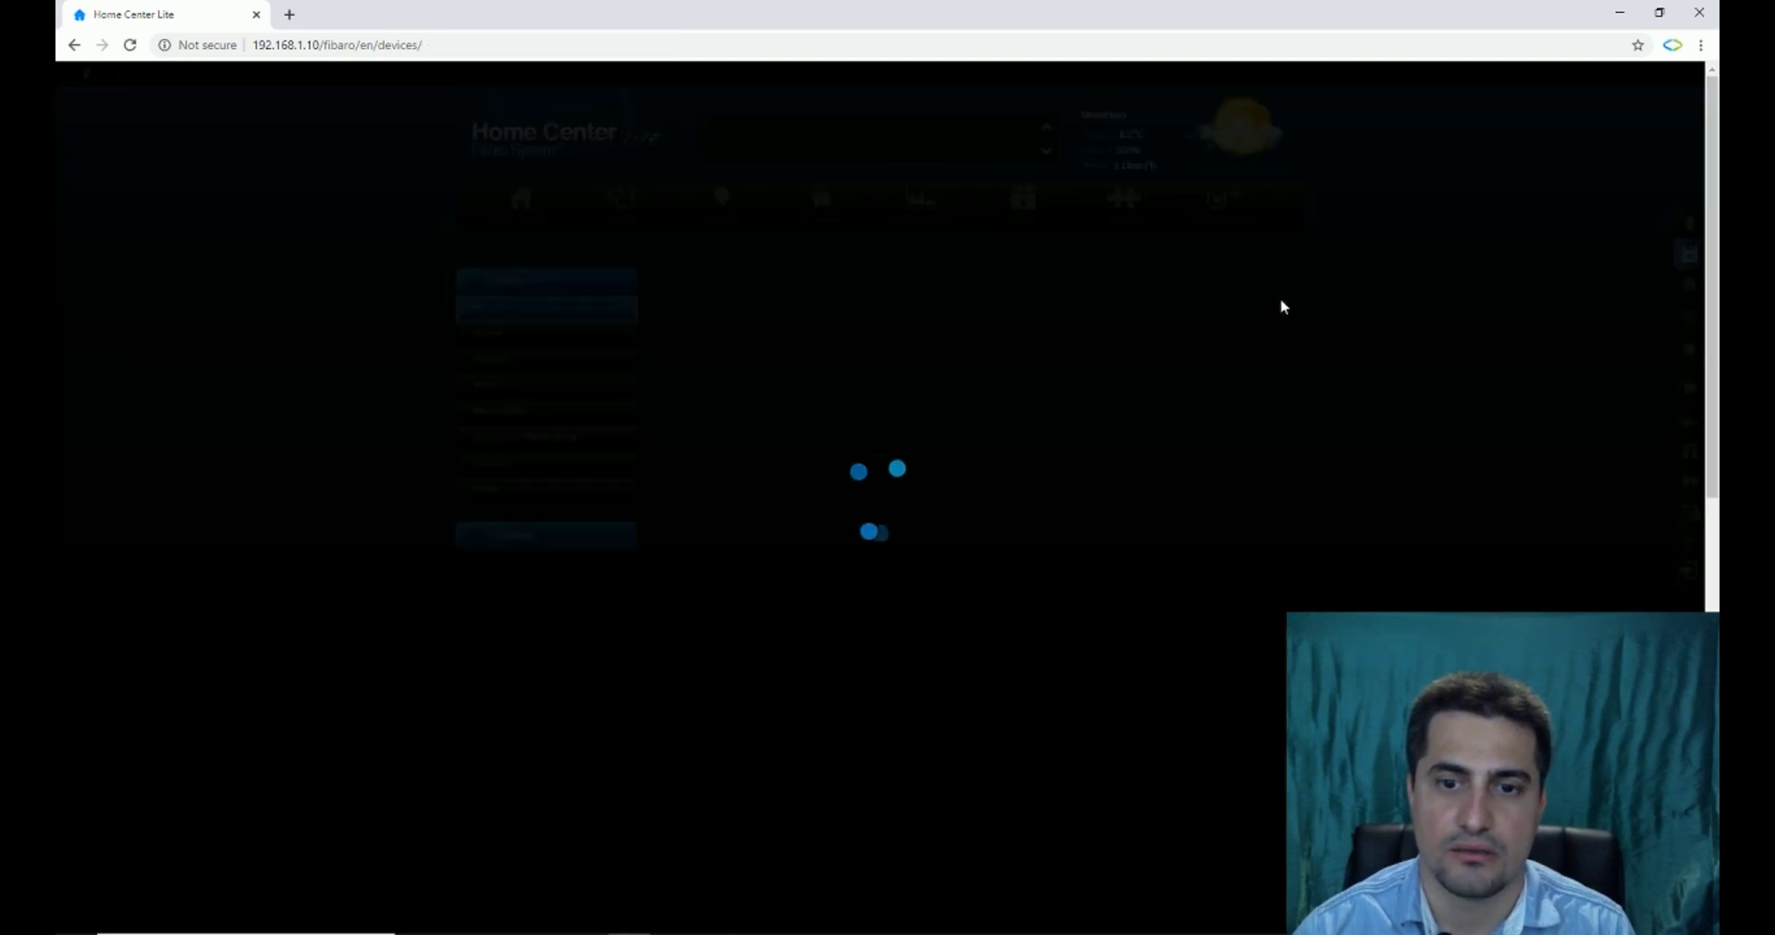